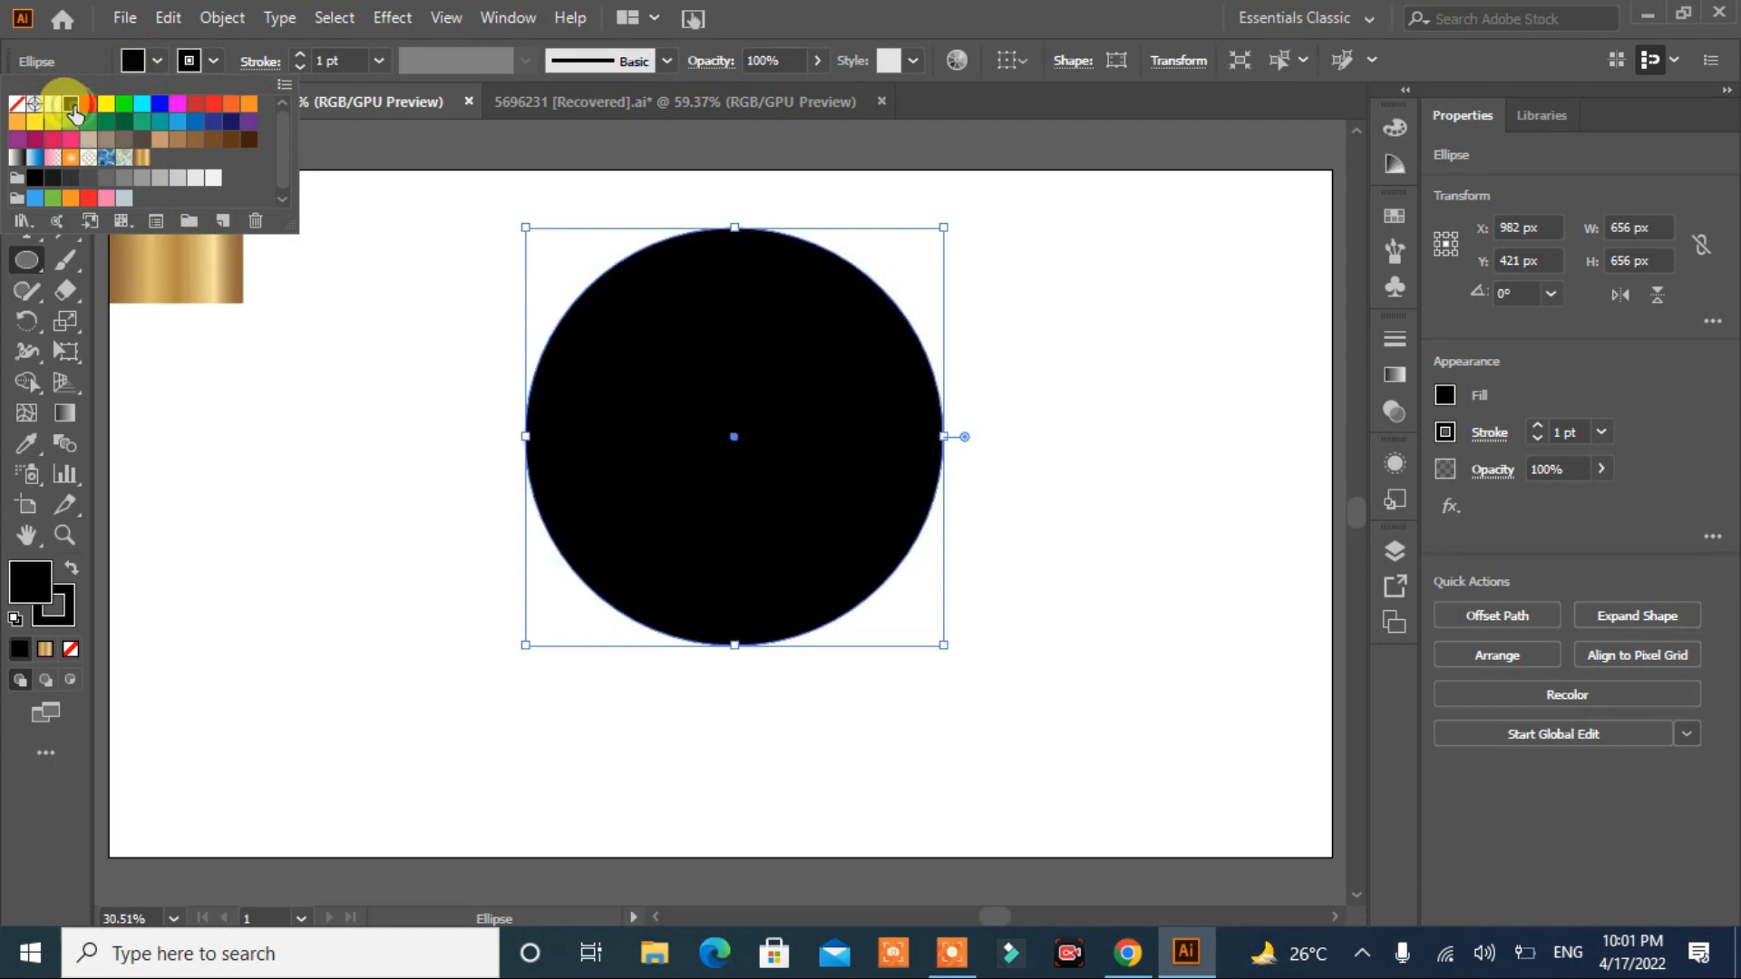
# Step: Apply a Zig Zag effect to the circle with absolute 10 px size, 9 ridges per segment and smooth points
pyautogui.click(392, 17)
pyautogui.moveTo(466, 174)
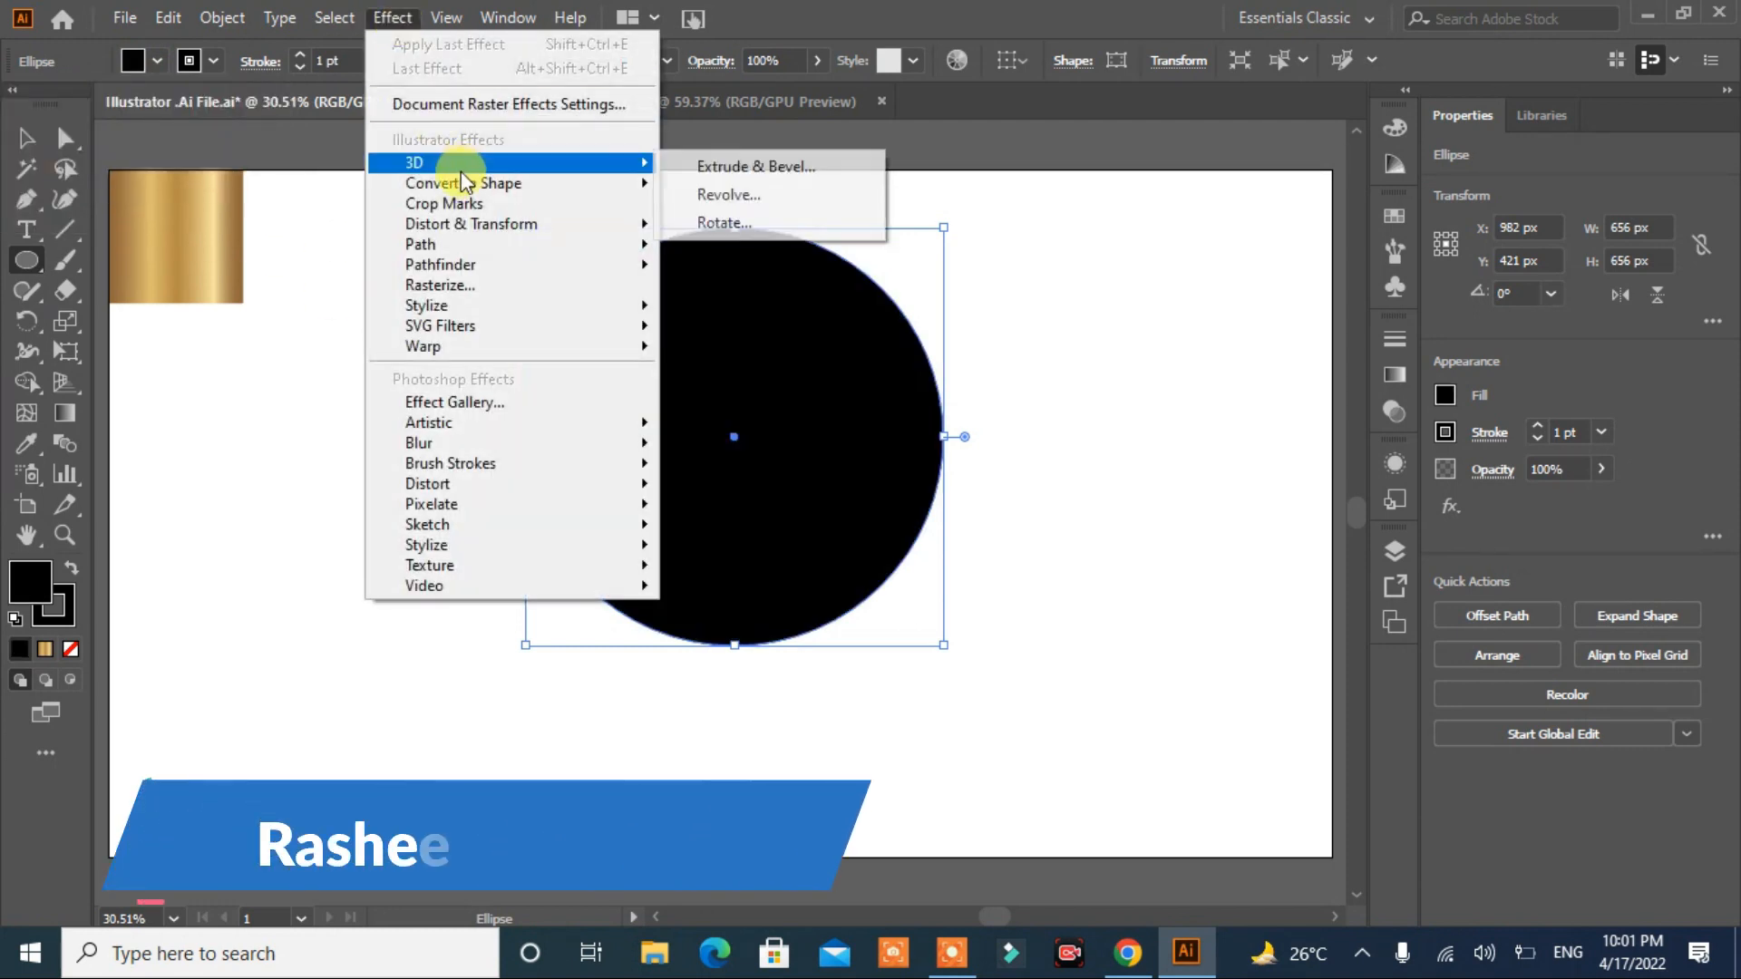
pyautogui.moveTo(589, 224)
pyautogui.click(792, 390)
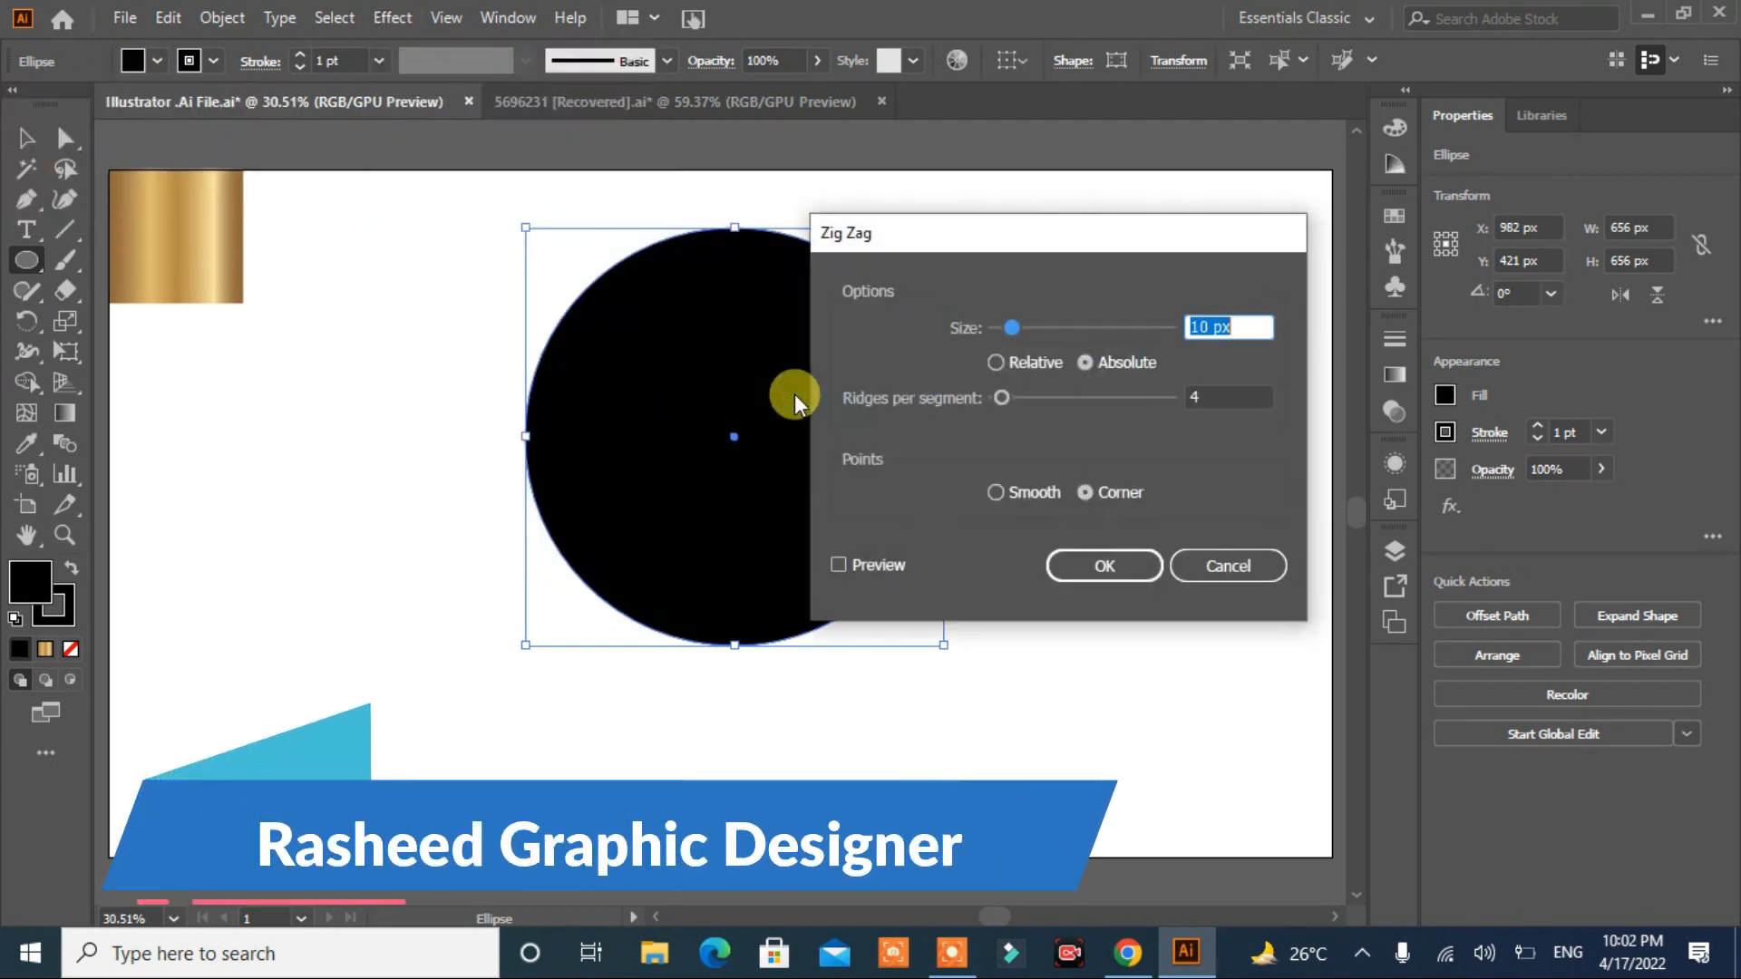
pyautogui.click(868, 557)
pyautogui.scroll(5, 1227, 393)
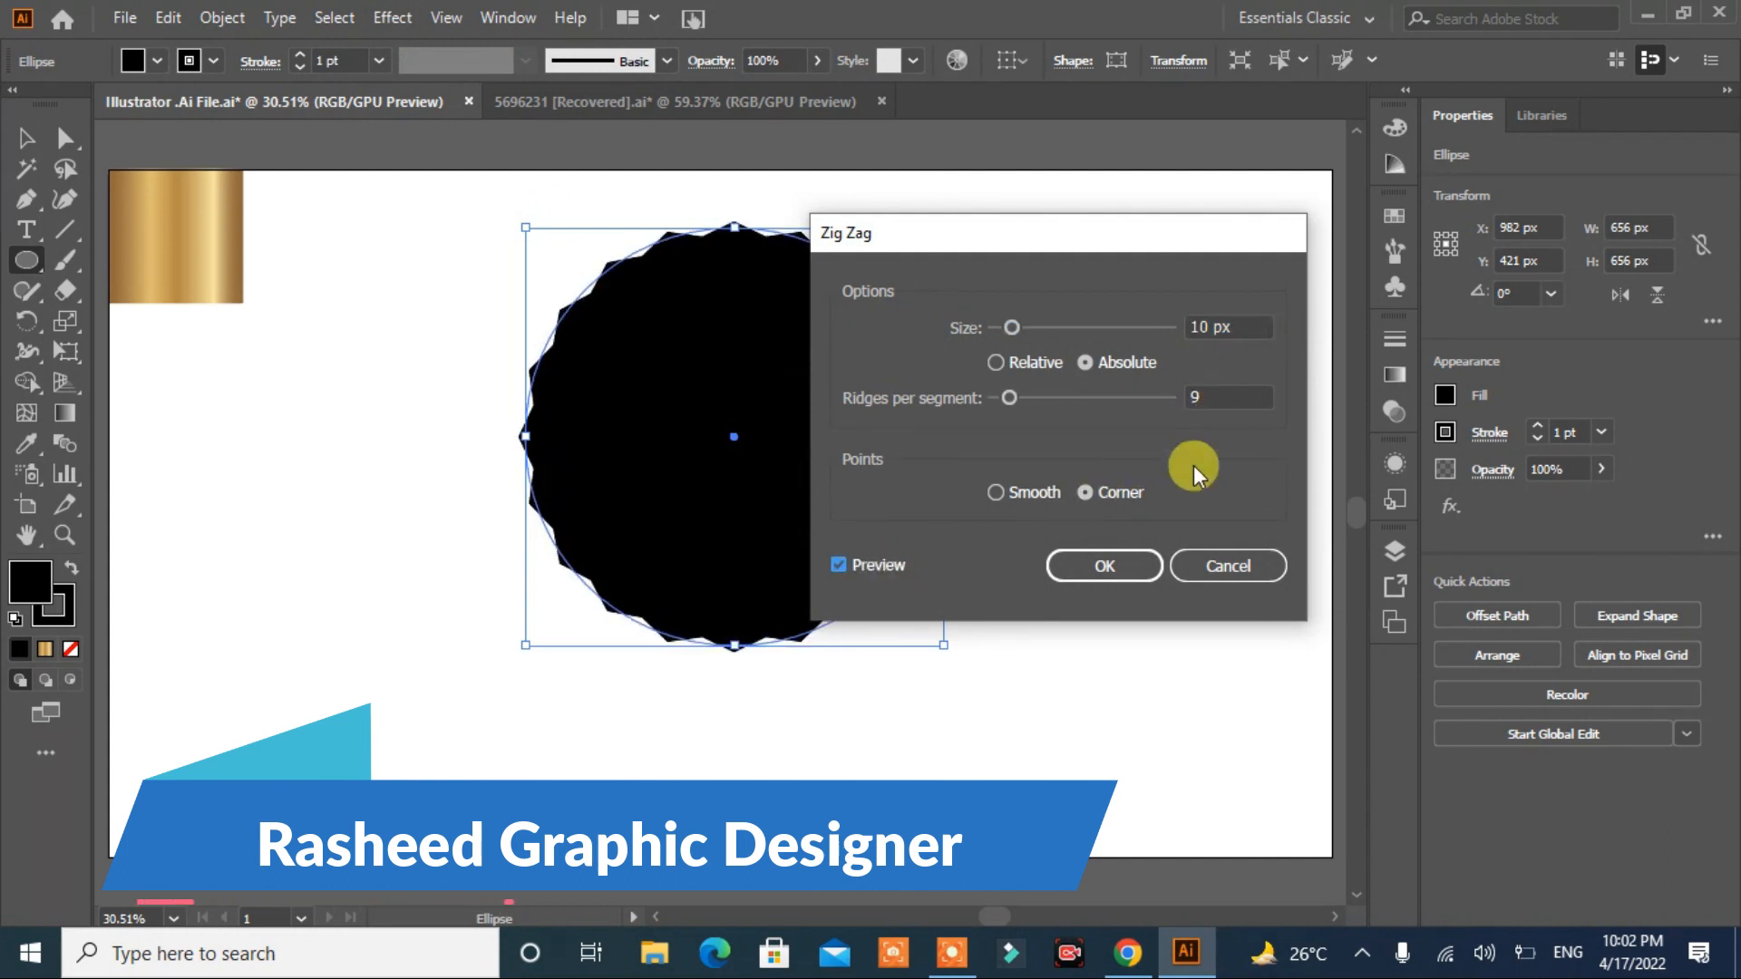
pyautogui.click(995, 493)
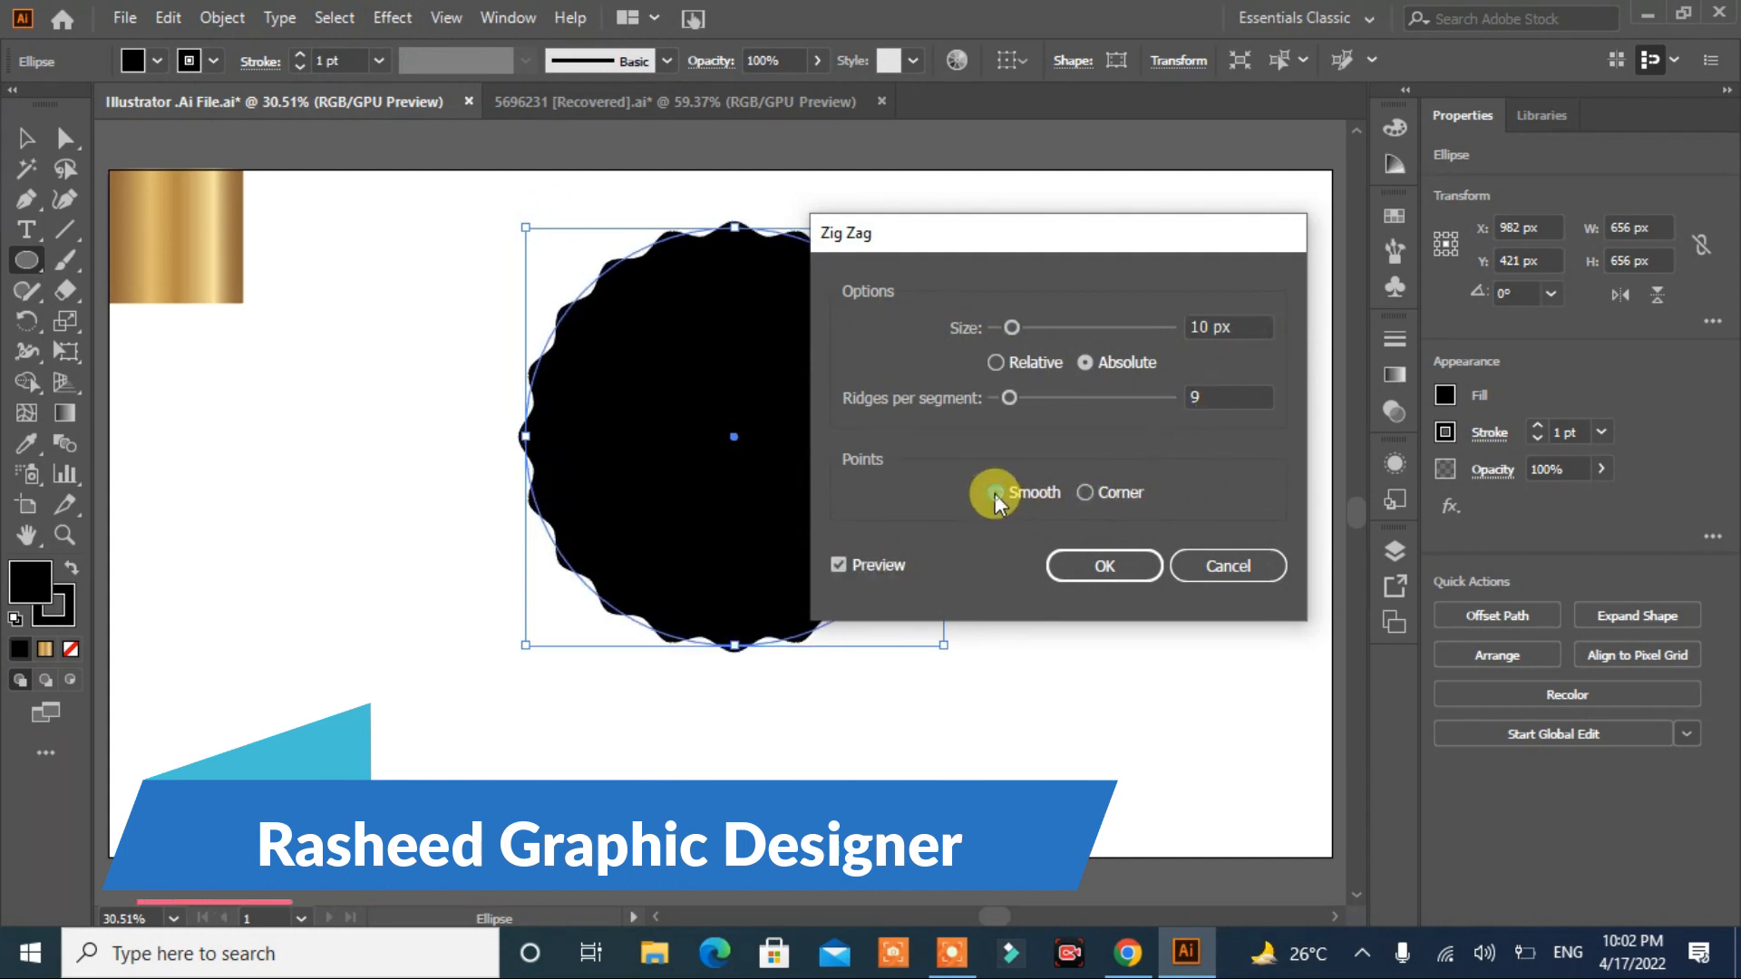
pyautogui.click(1097, 568)
# Step: Expand the appearance of the wavy-edged circle into editable paths and deselect it
pyautogui.click(27, 136)
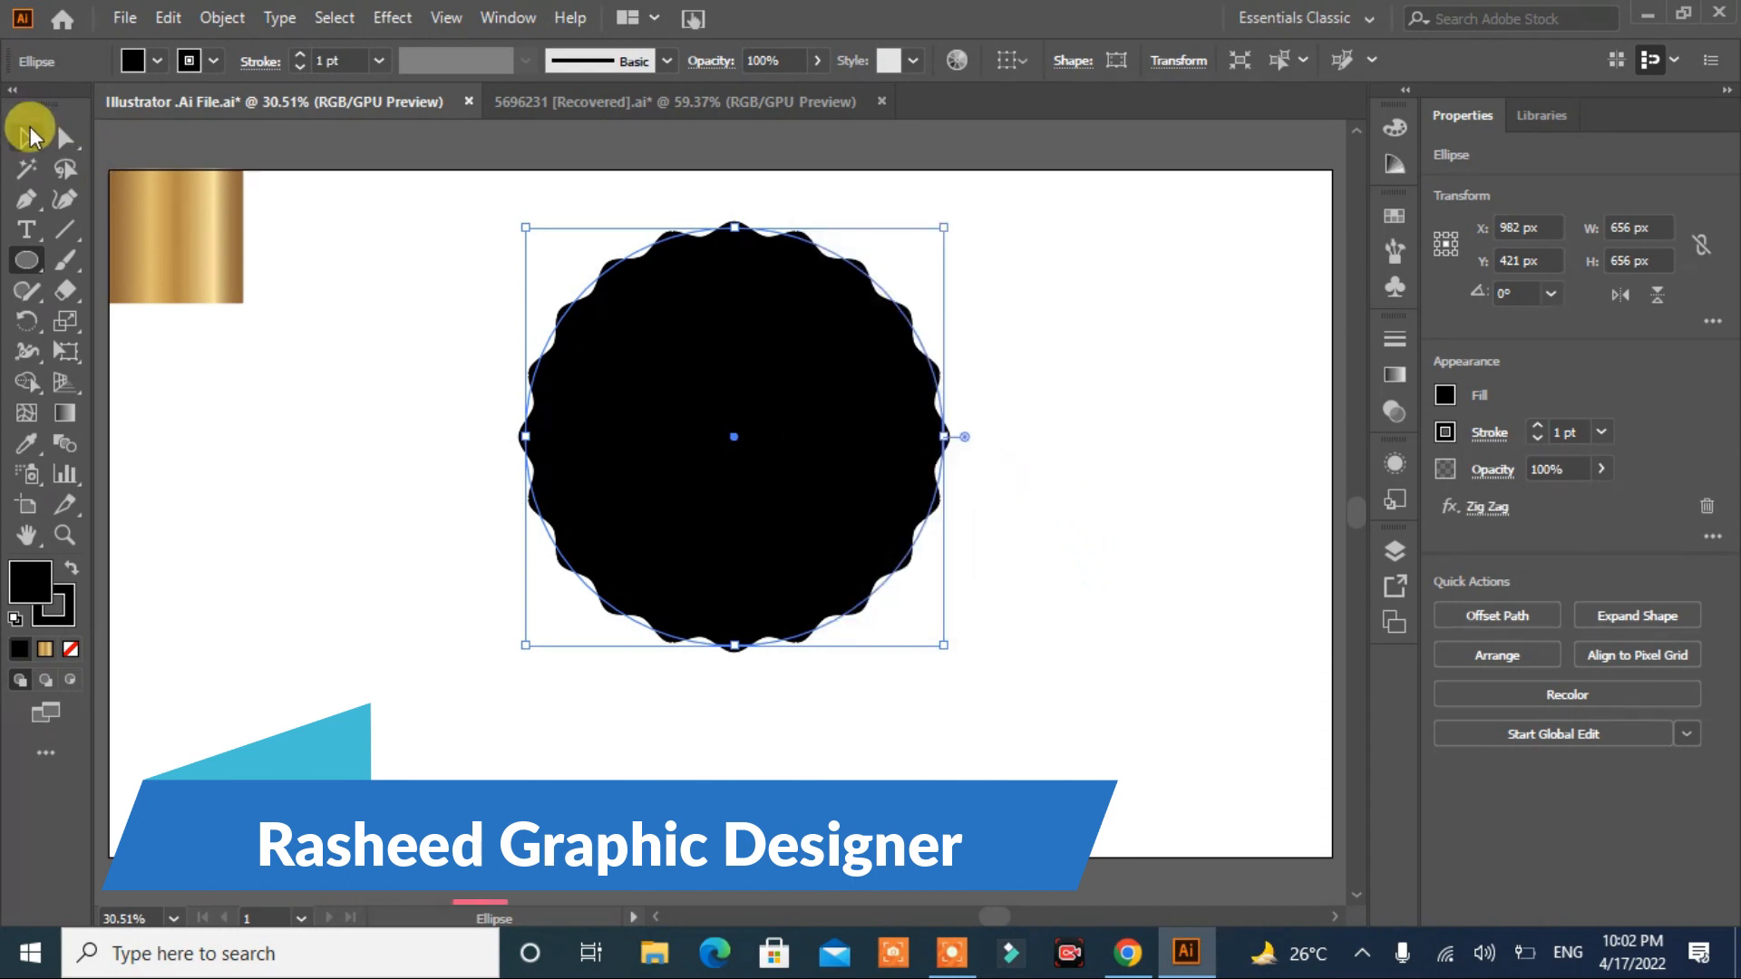
pyautogui.click(281, 404)
pyautogui.click(603, 544)
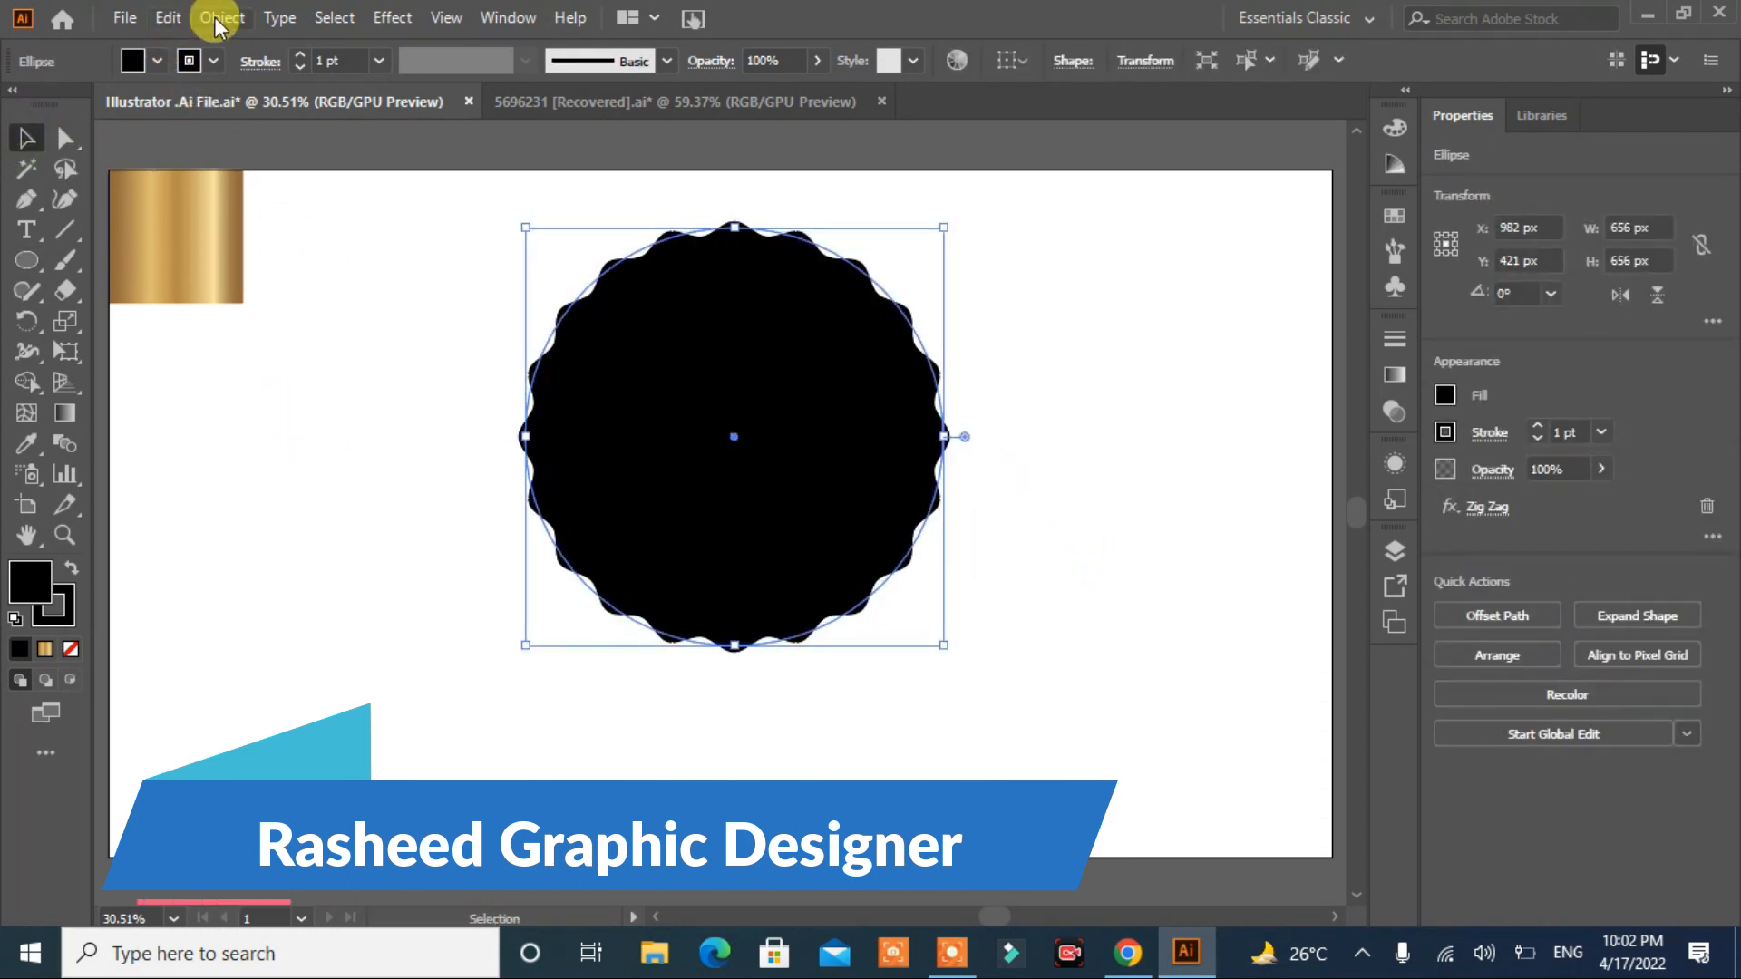
pyautogui.click(221, 18)
pyautogui.click(332, 334)
pyautogui.click(102, 306)
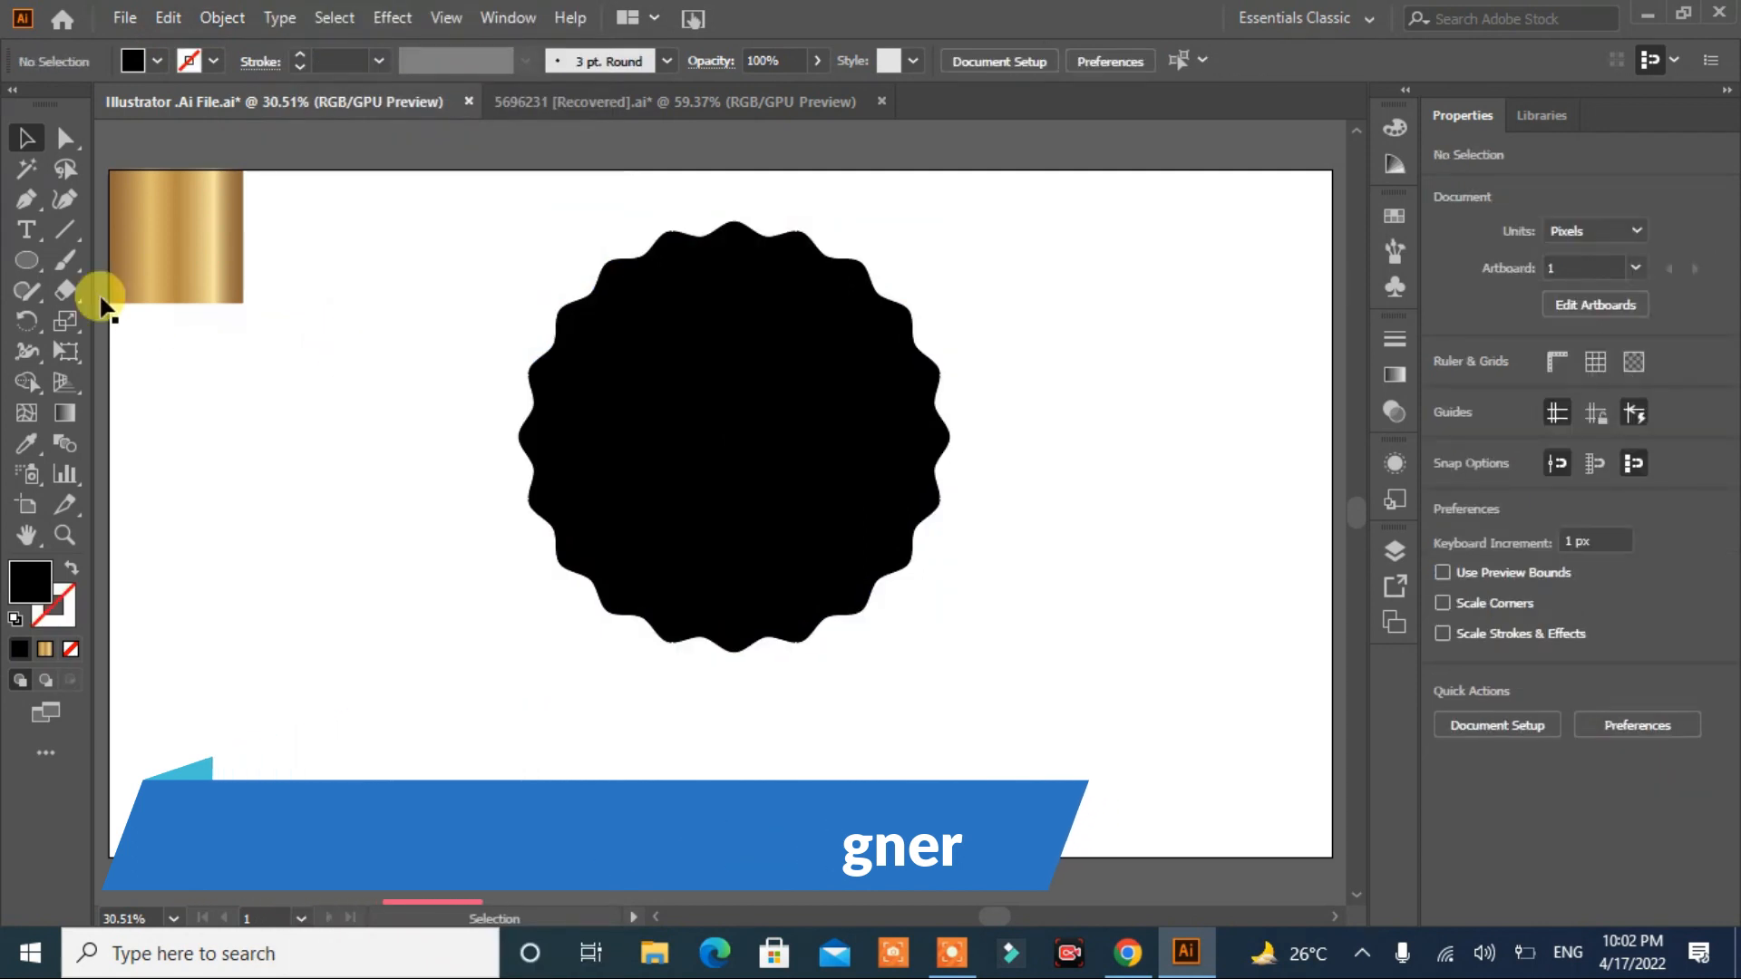
# Step: Draw a circle about 582 px wide from the centre of the wavy badge shape
pyautogui.press('l')
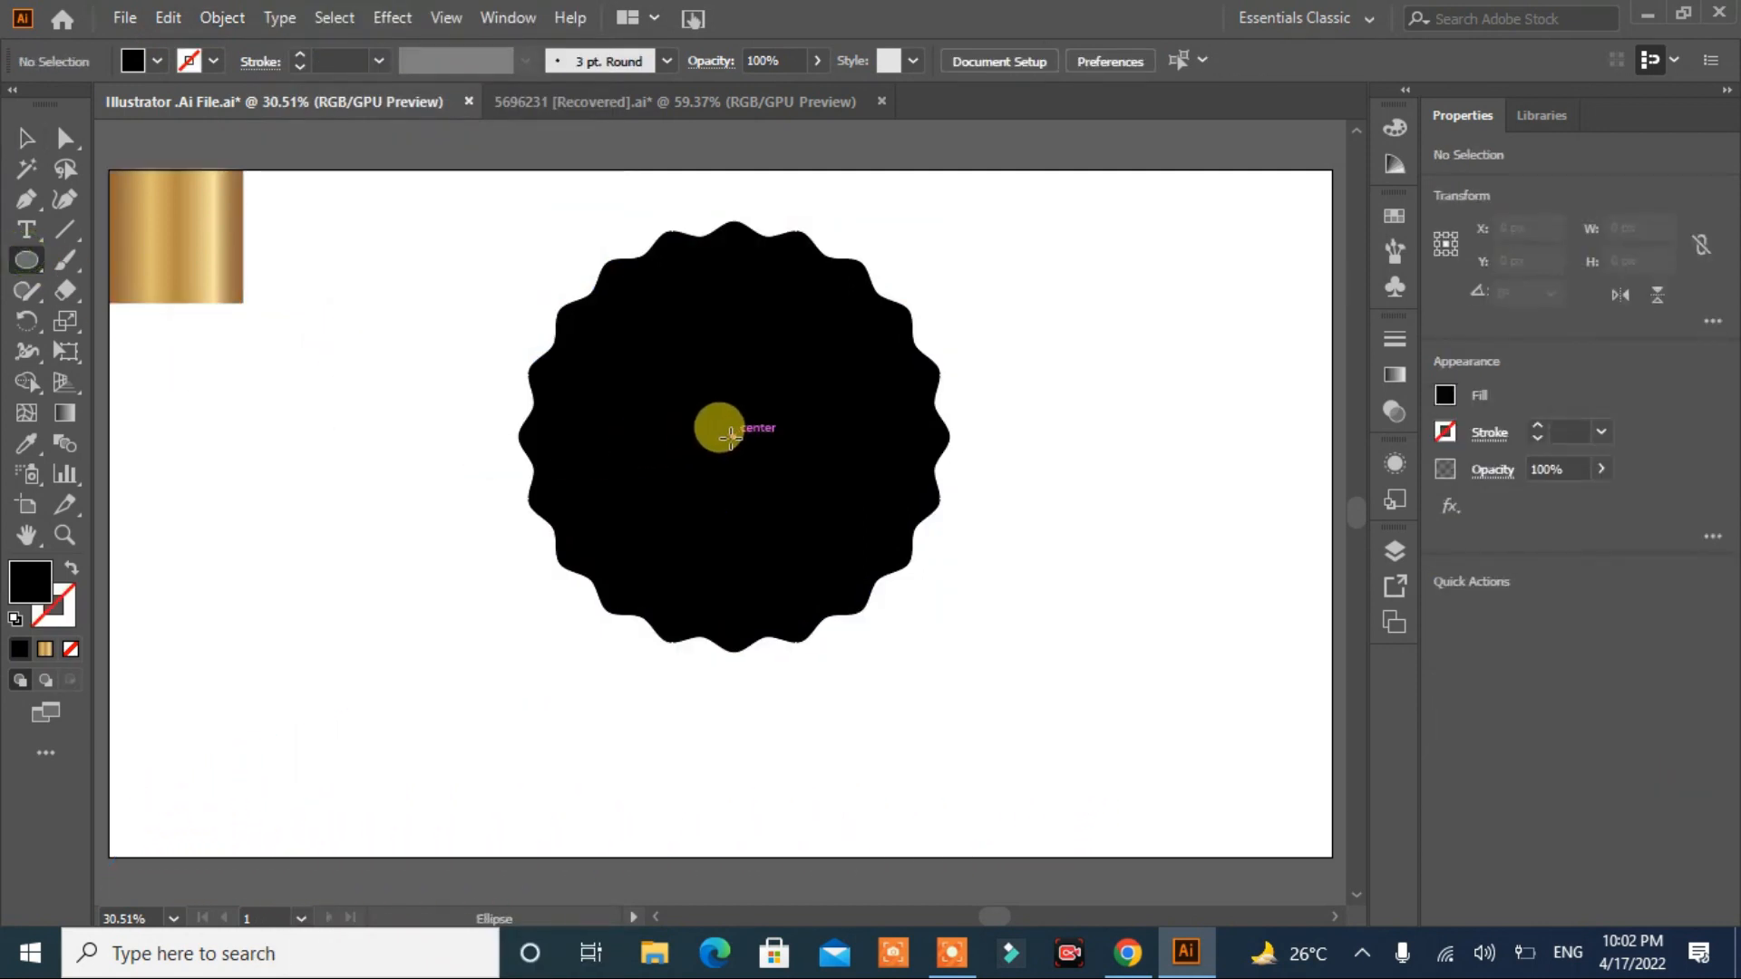
pyautogui.moveTo(735, 436); pyautogui.dragTo(911, 624)
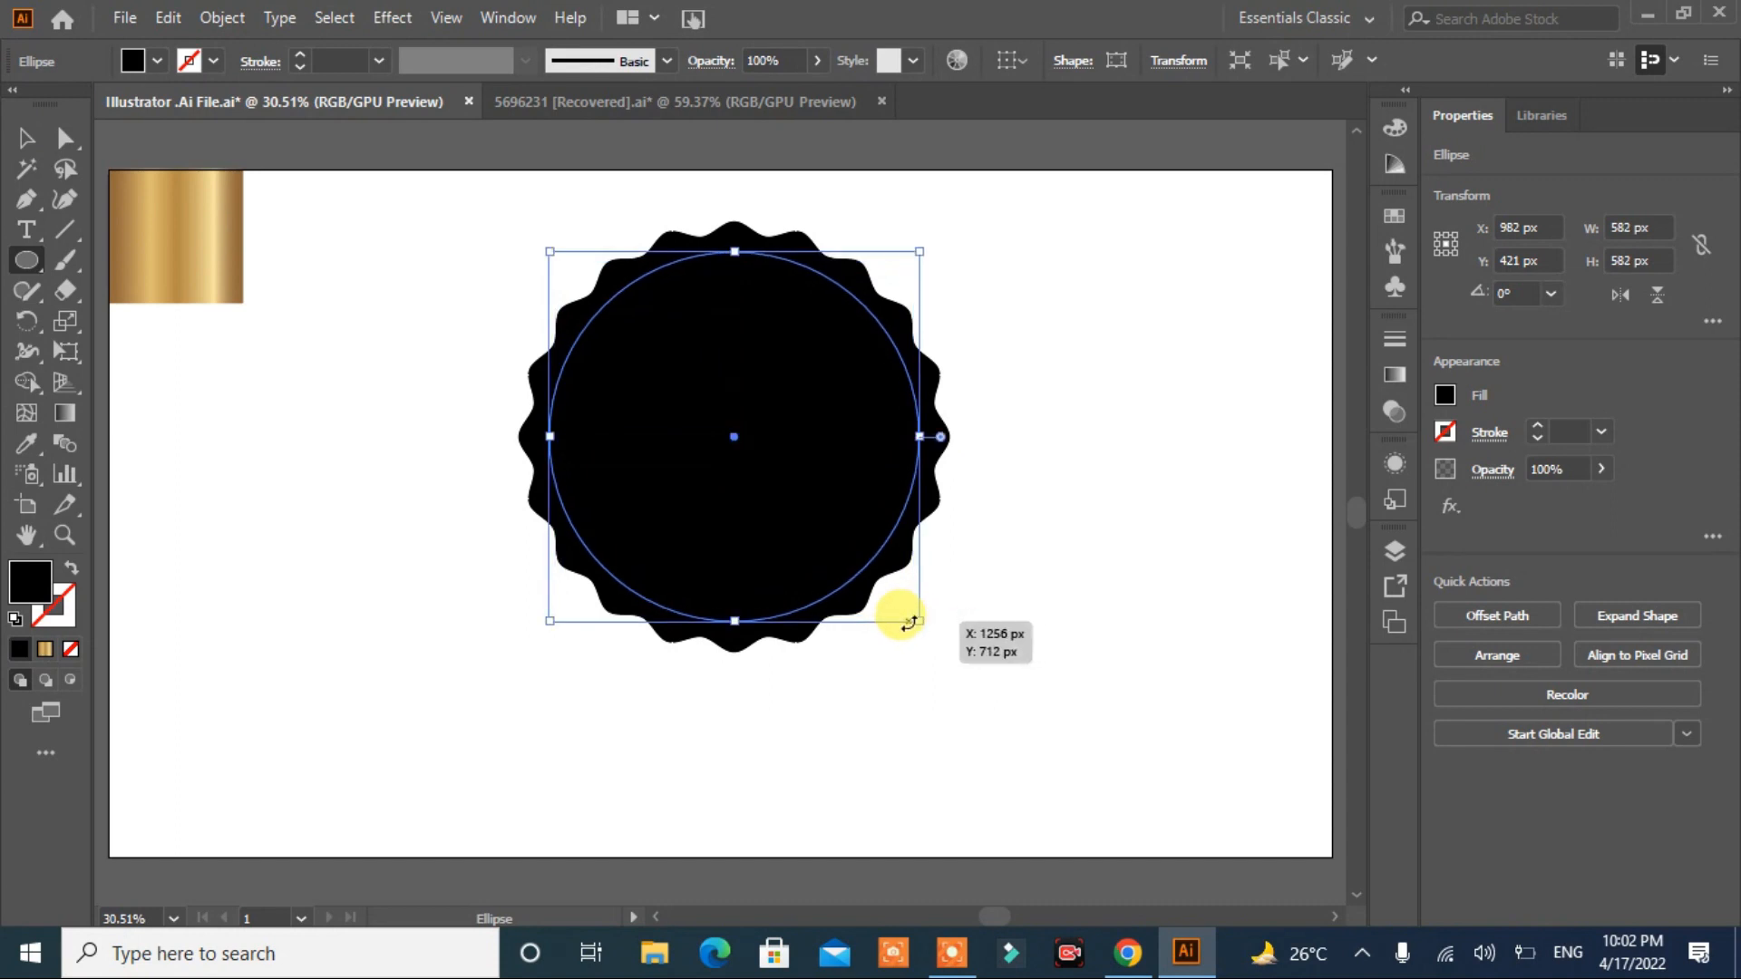
pyautogui.click(26, 138)
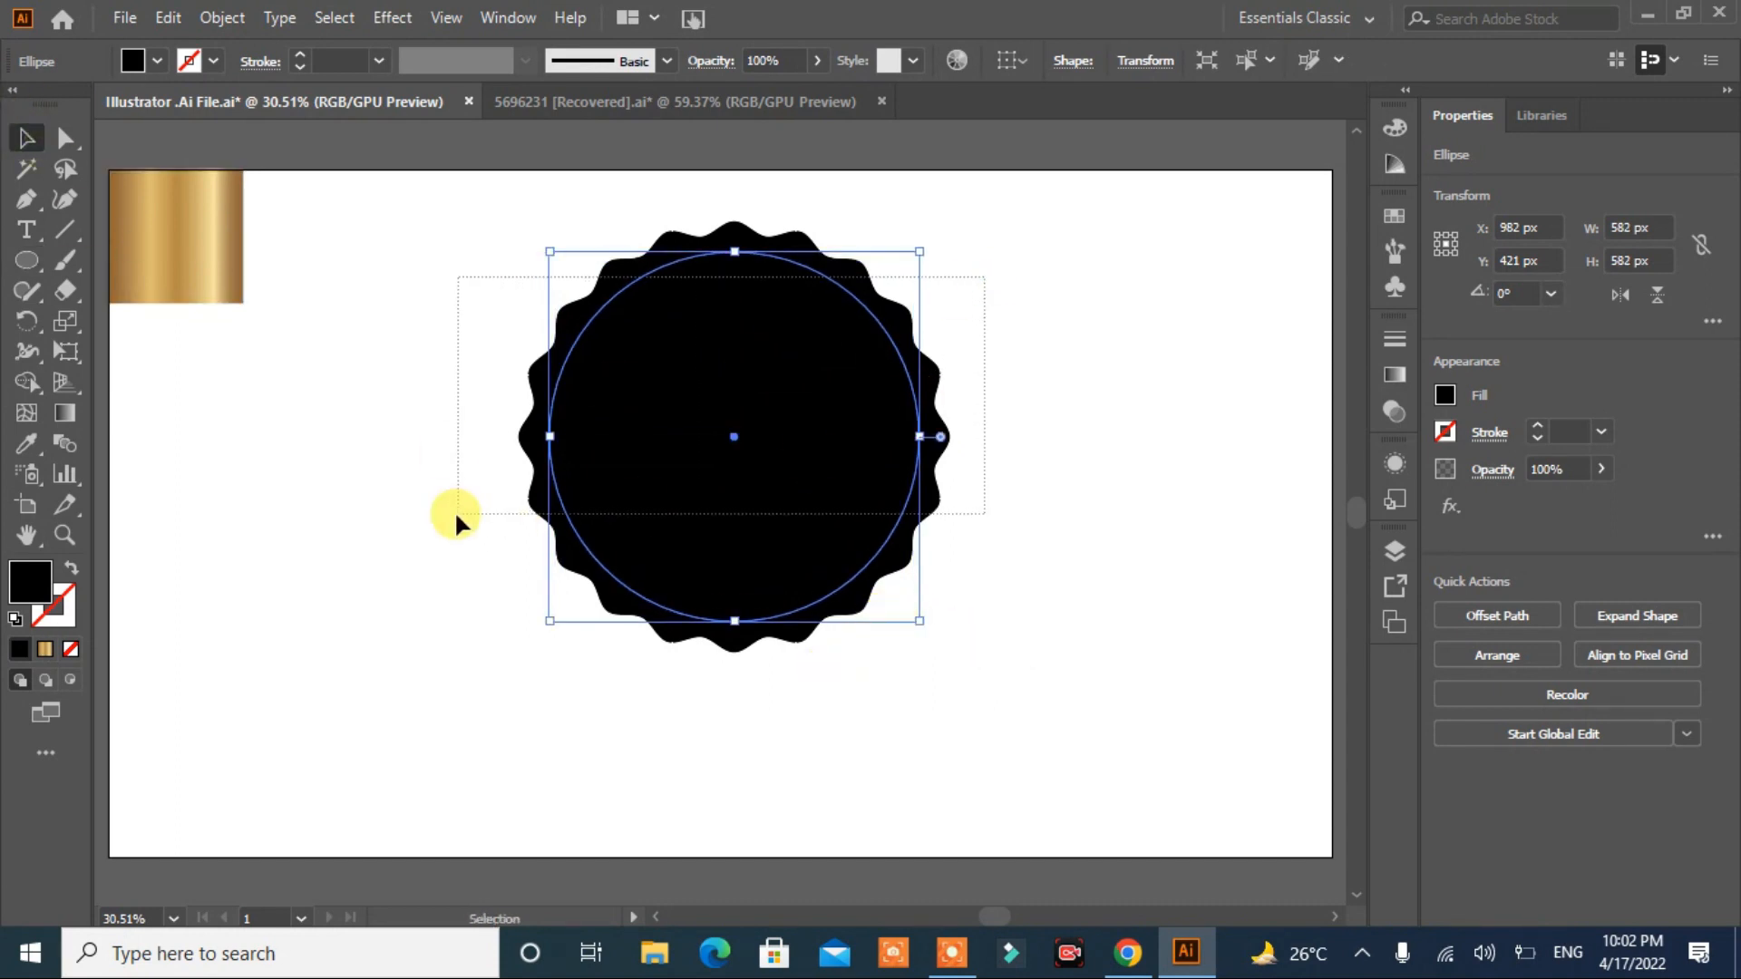
# Step: Split the wavy shape with the inner circle using the Shape Builder so the circle becomes a separate piece
pyautogui.moveTo(454, 510); pyautogui.dragTo(455, 509)
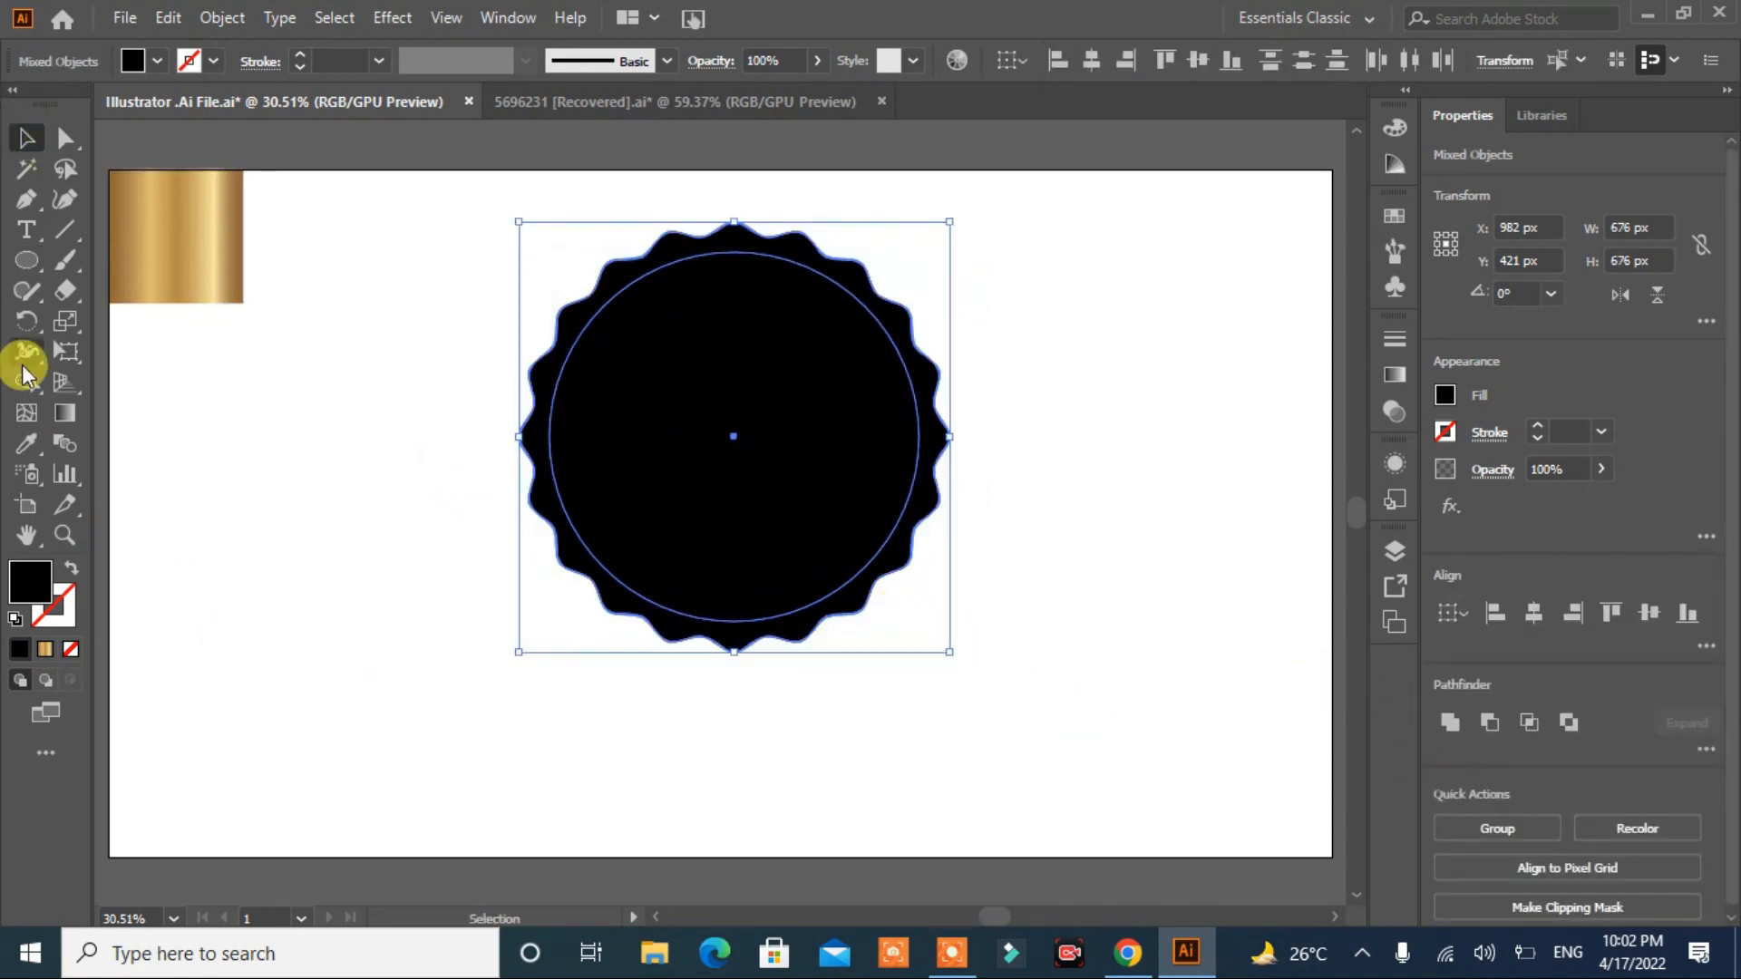
pyautogui.click(26, 381)
pyautogui.click(684, 488)
pyautogui.click(26, 140)
pyautogui.click(313, 535)
# Step: Shrink the inner circle about its centre to about 516 px and create a 17 px offset path around it
pyautogui.click(804, 451)
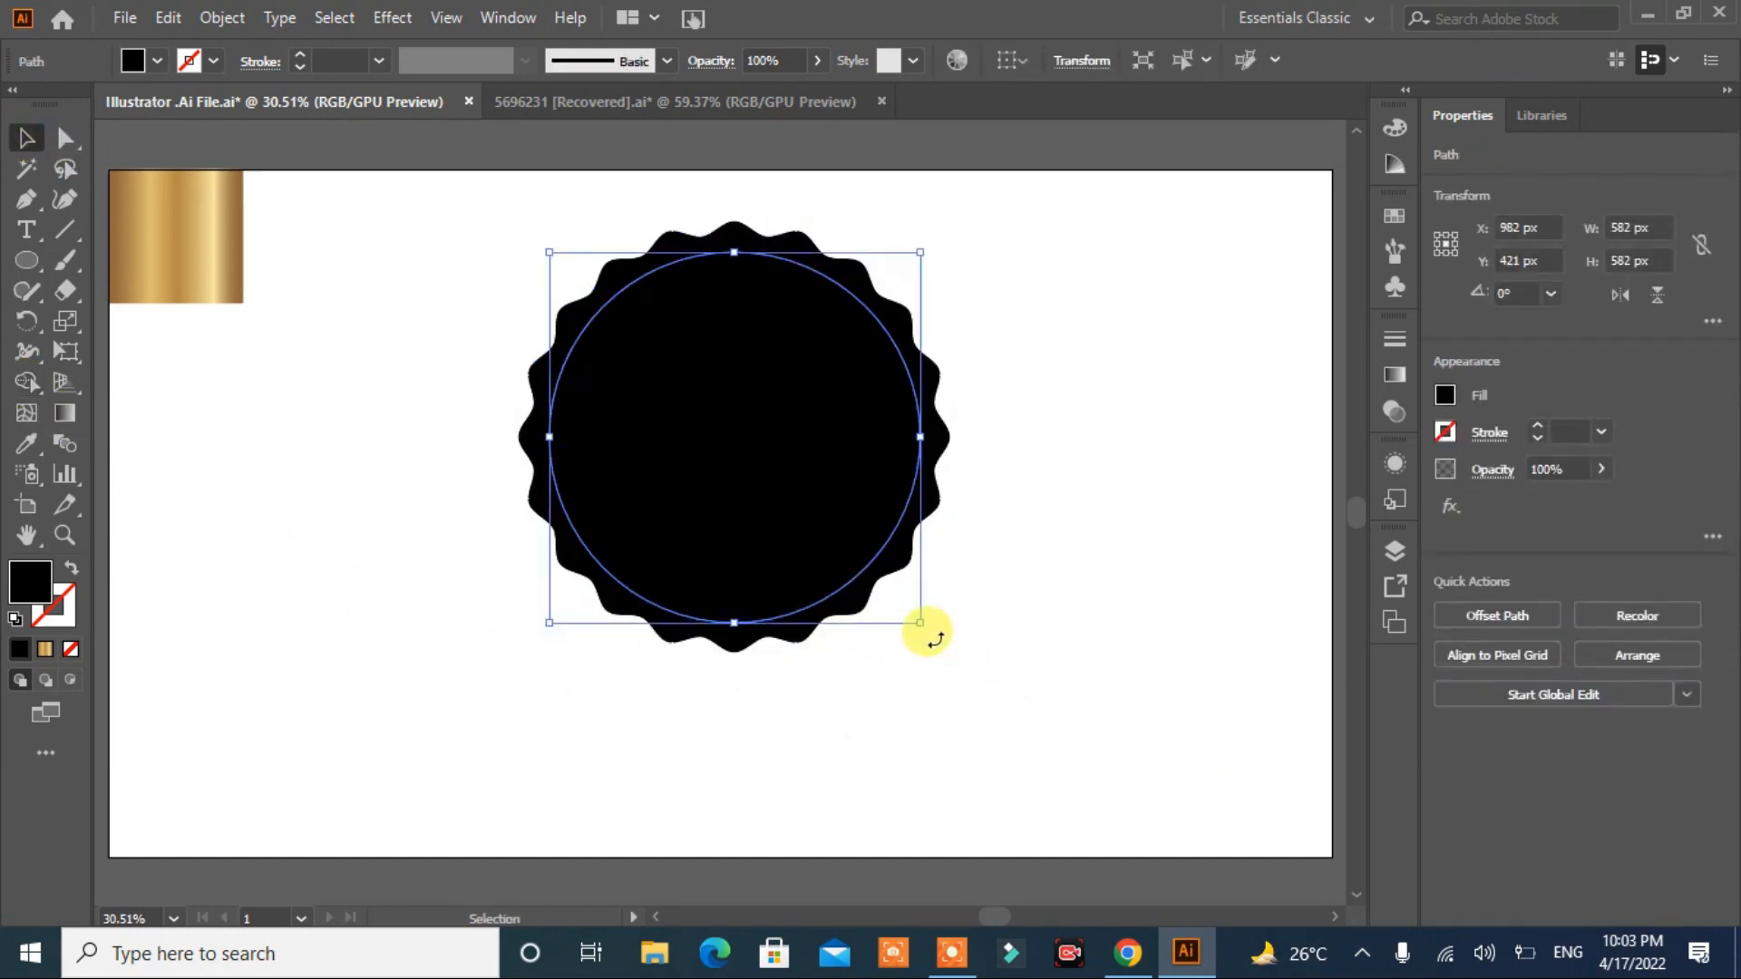
pyautogui.moveTo(916, 620); pyautogui.dragTo(899, 606)
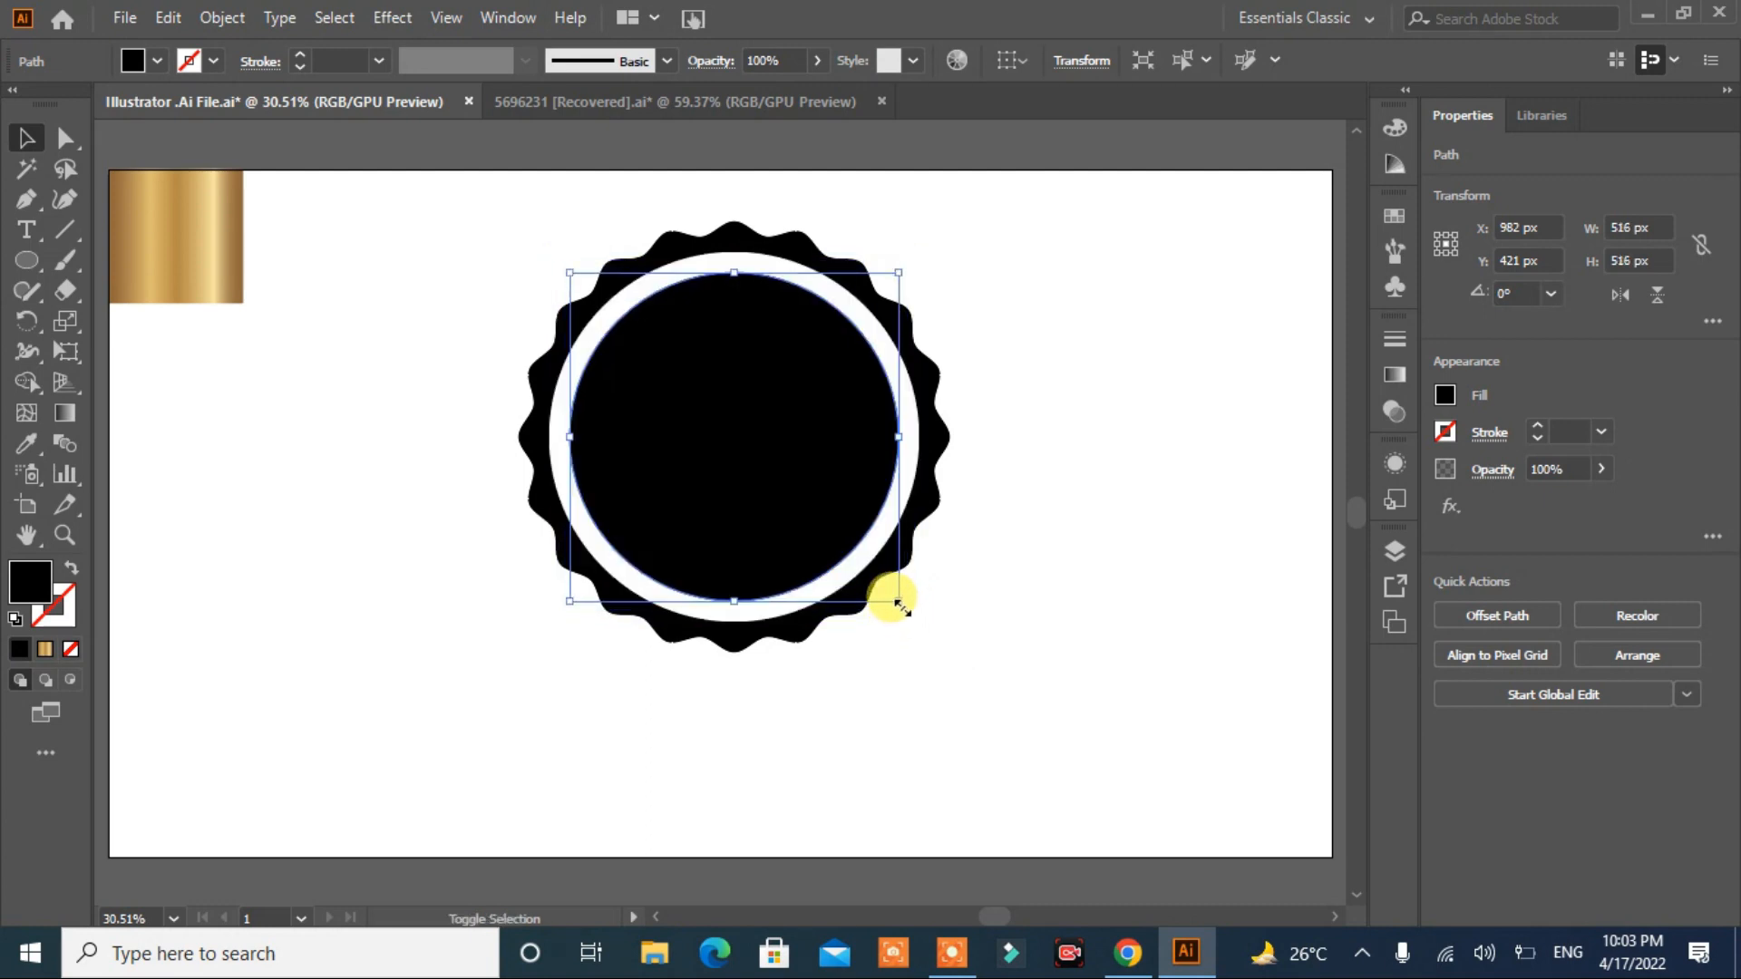
pyautogui.click(1479, 614)
pyautogui.click(730, 539)
pyautogui.scroll(4, 882, 402)
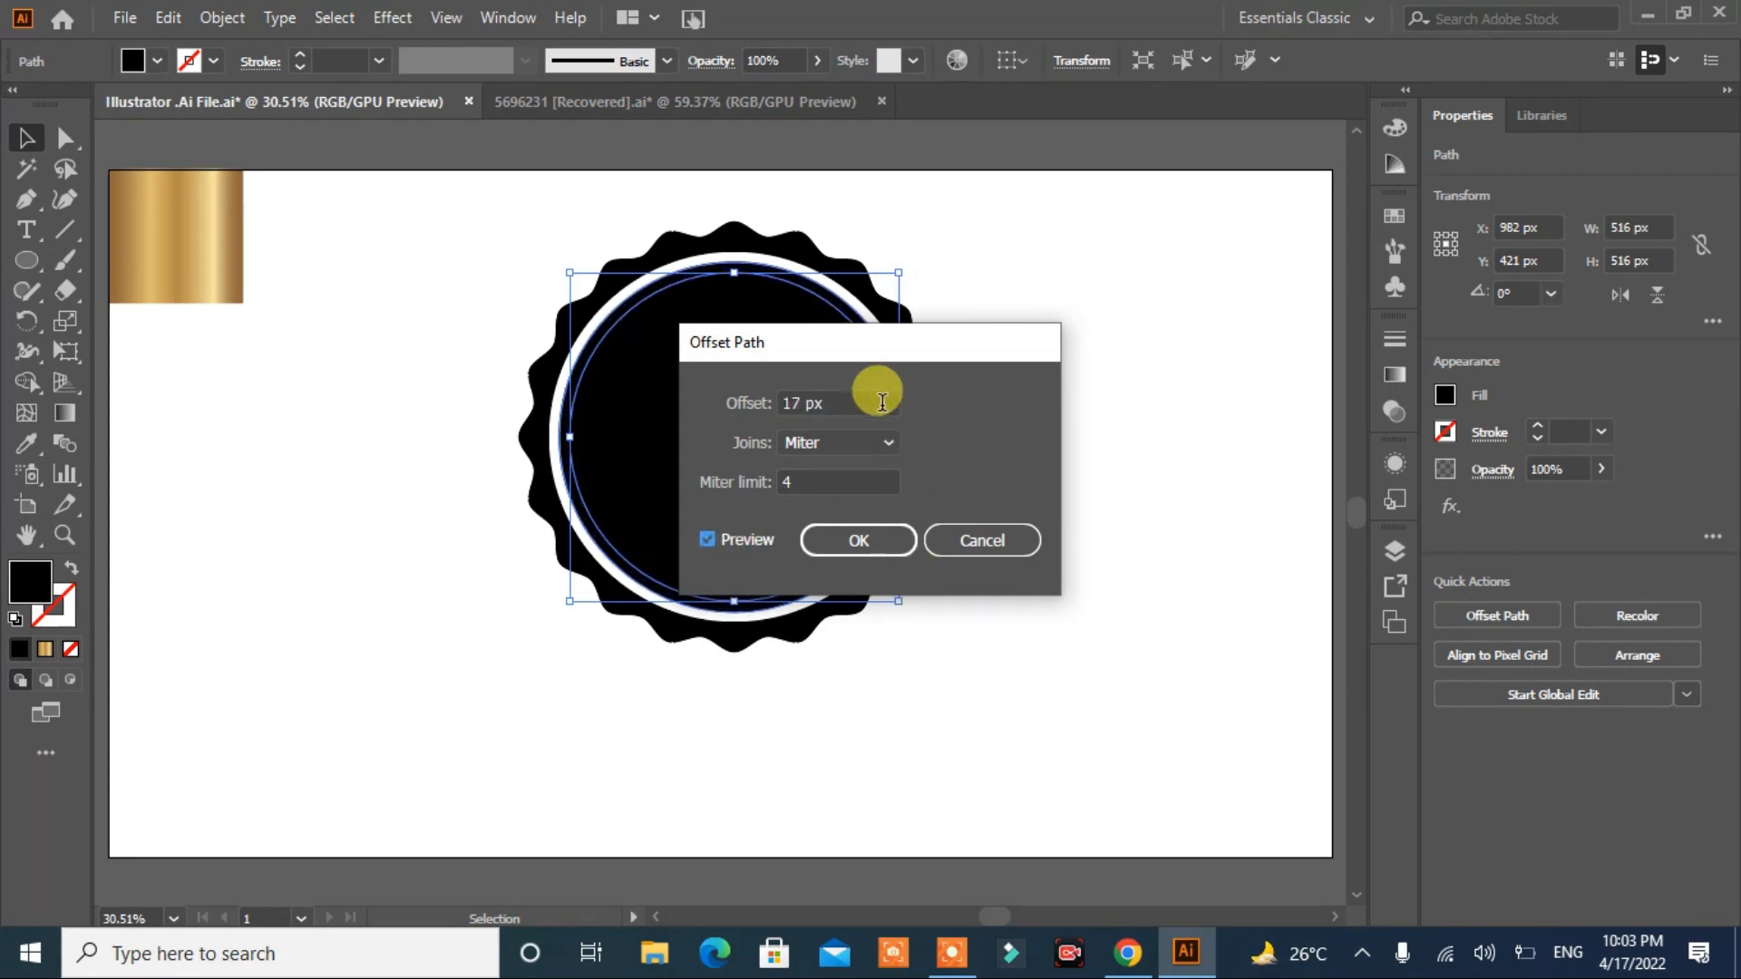
pyautogui.click(847, 543)
# Step: Swap the offset circle's fill and stroke, and set its stroke weight to 4 pt
pyautogui.click(65, 570)
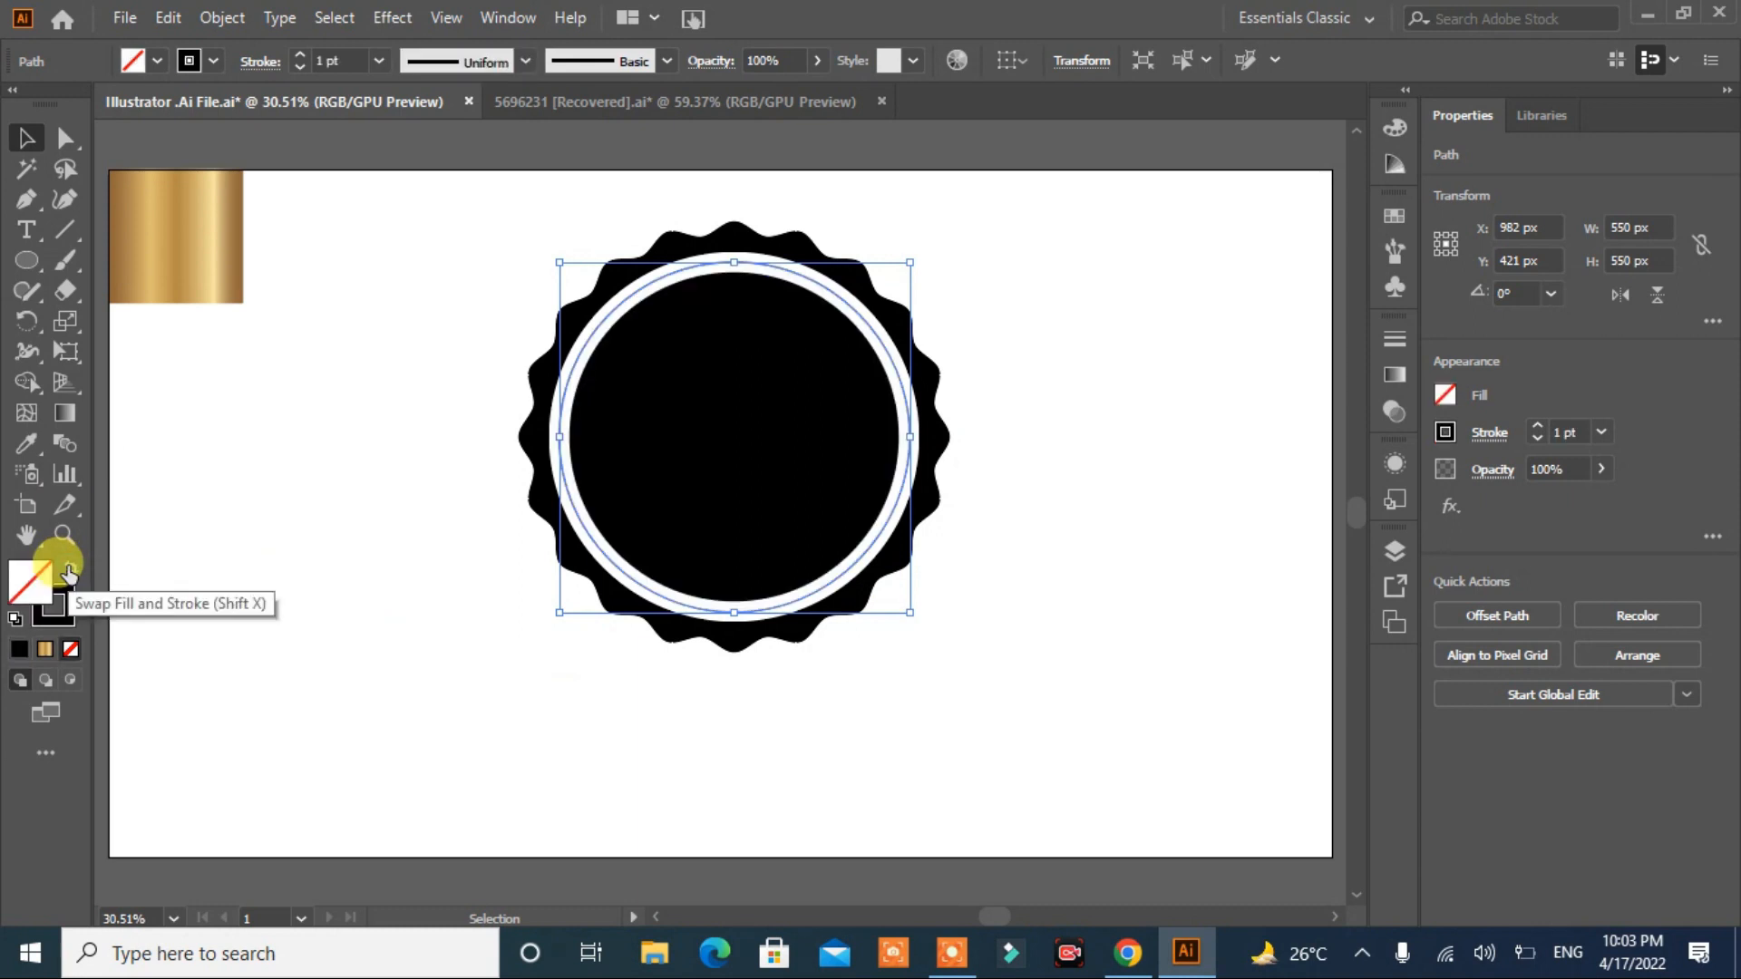
pyautogui.click(299, 54)
pyautogui.click(299, 54)
pyautogui.click(1054, 482)
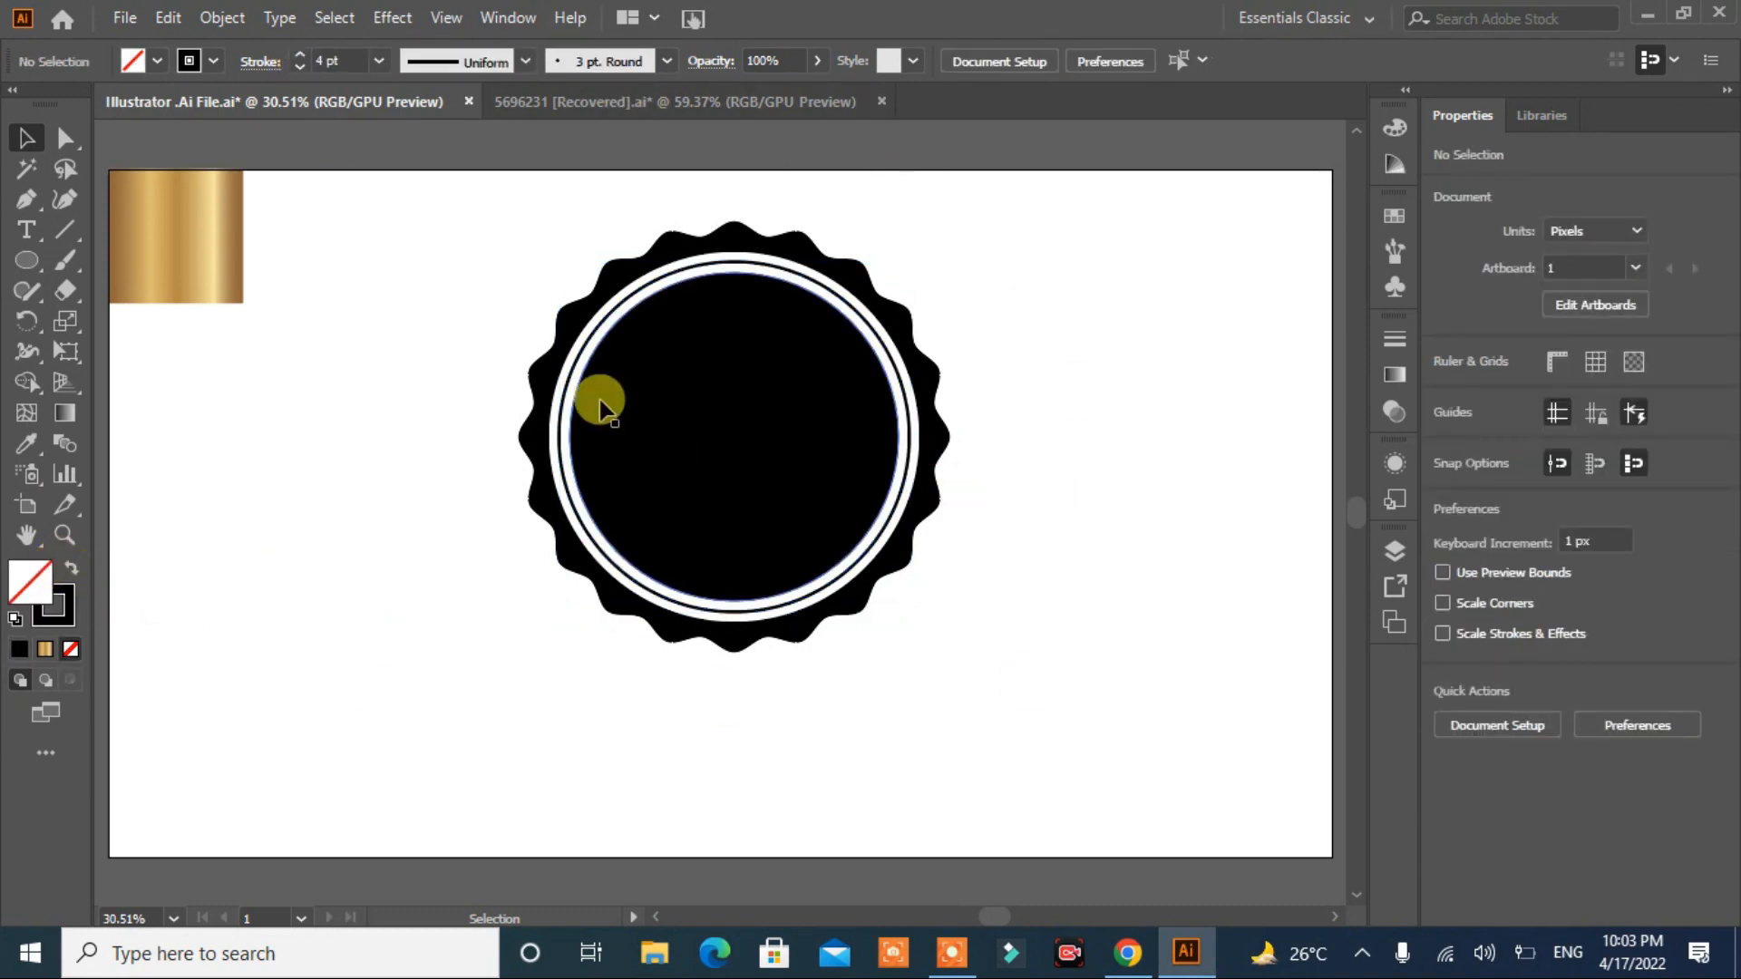
# Step: Give the offset ring a dashed stroke with round caps and joins, using 0 pt dashes and 30 pt gaps
pyautogui.click(577, 358)
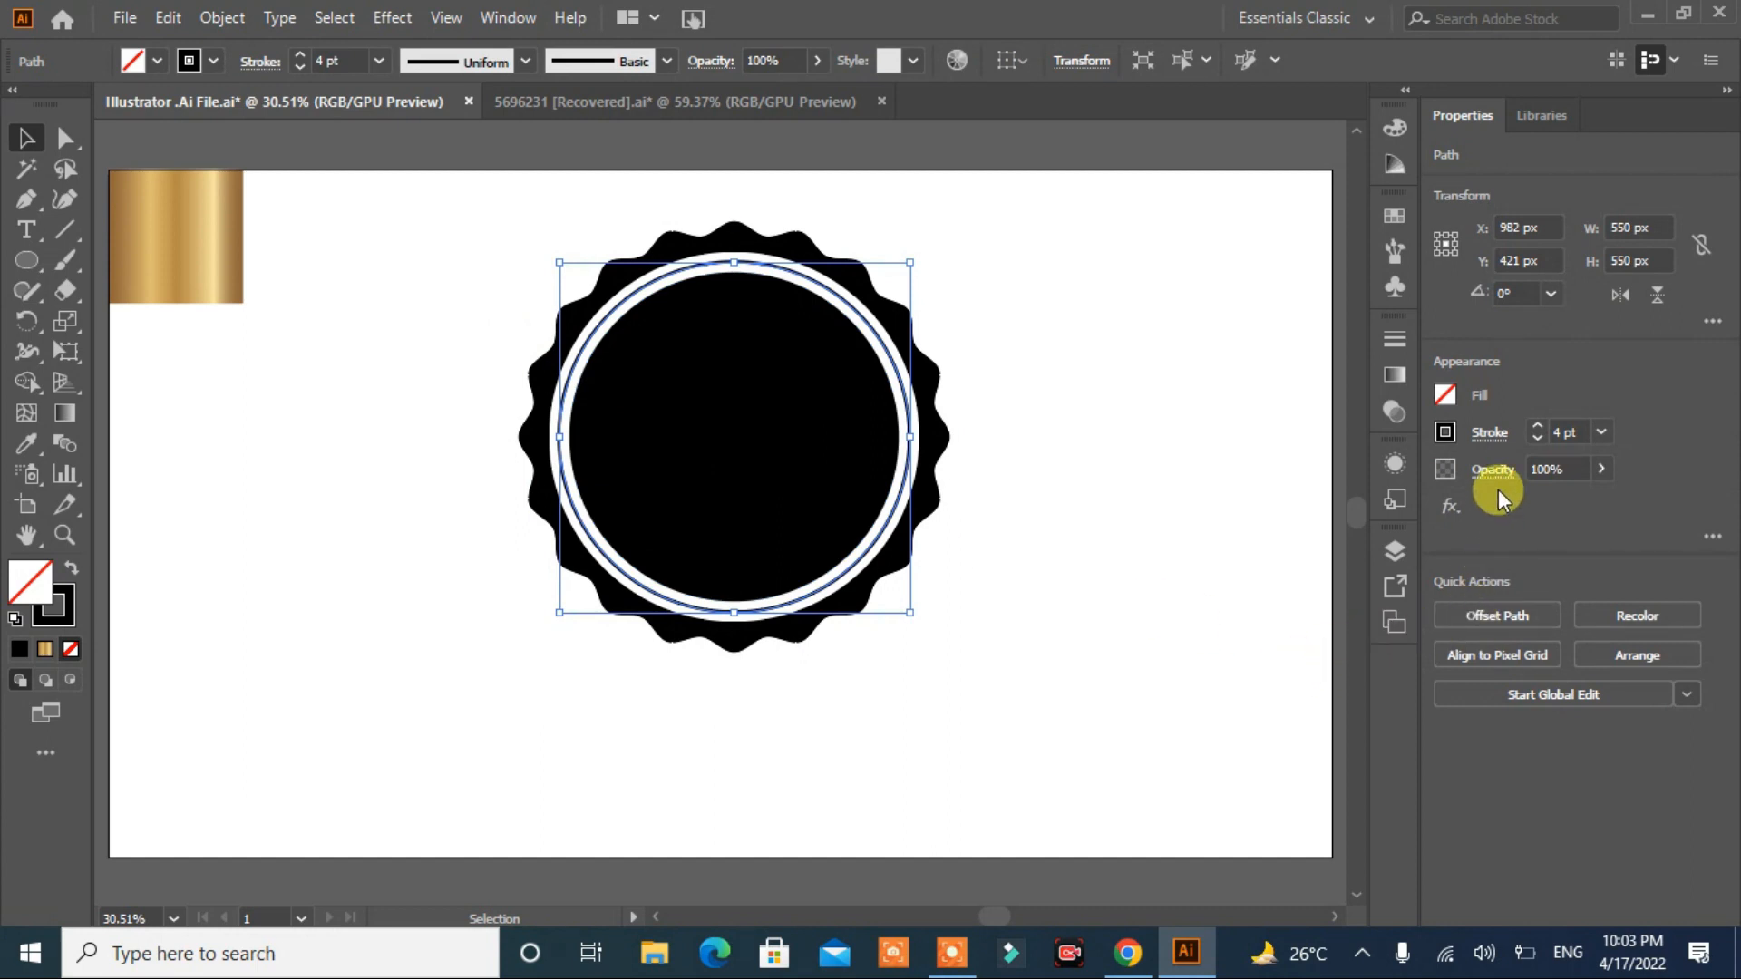
pyautogui.click(1492, 434)
pyautogui.click(1348, 500)
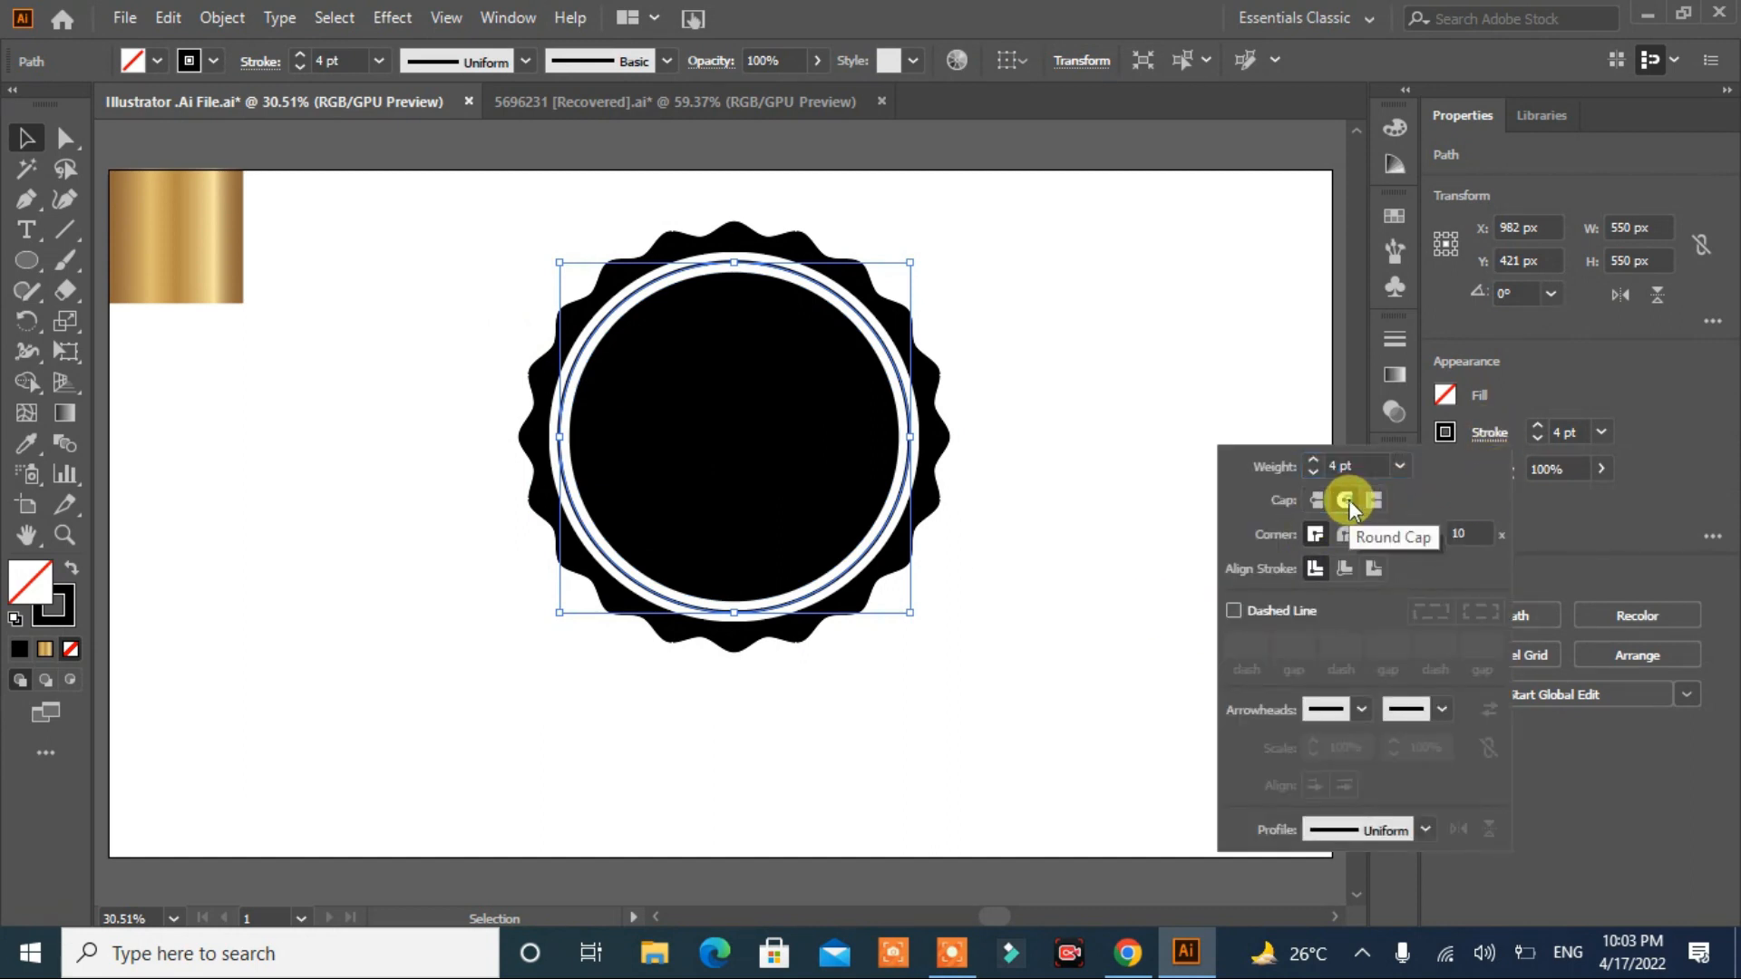
pyautogui.click(1236, 611)
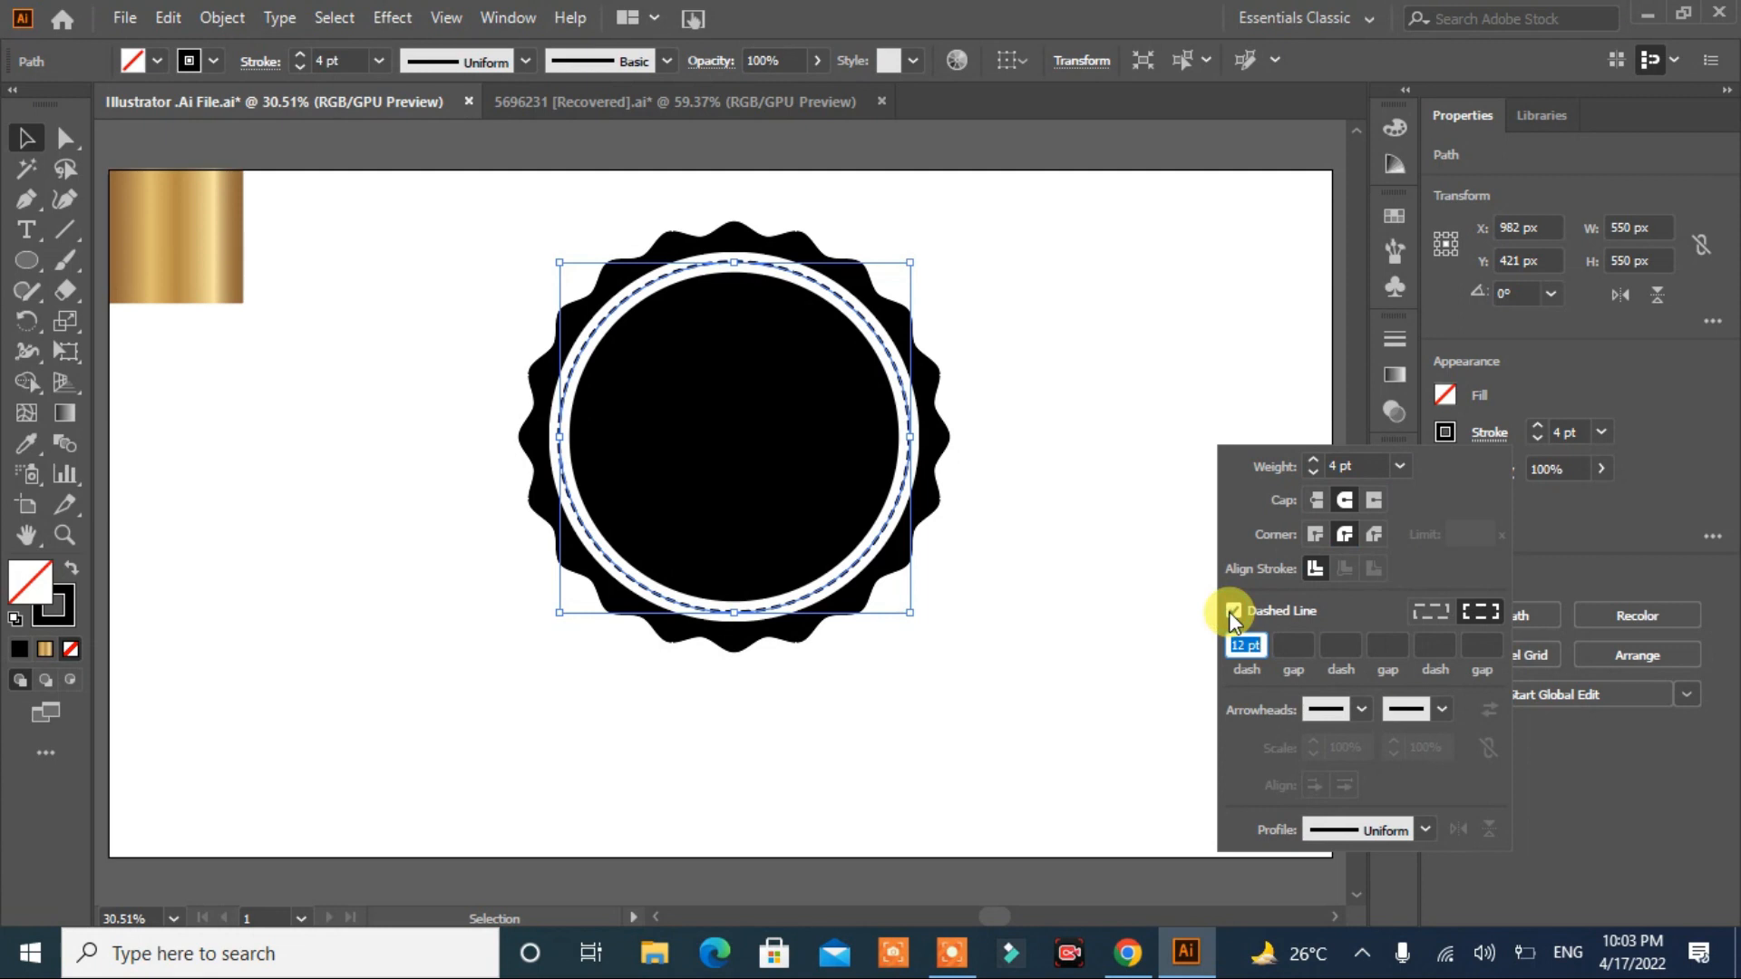
pyautogui.click(1282, 648)
pyautogui.write('30')
pyautogui.click(1329, 645)
pyautogui.write('0')
pyautogui.click(1388, 647)
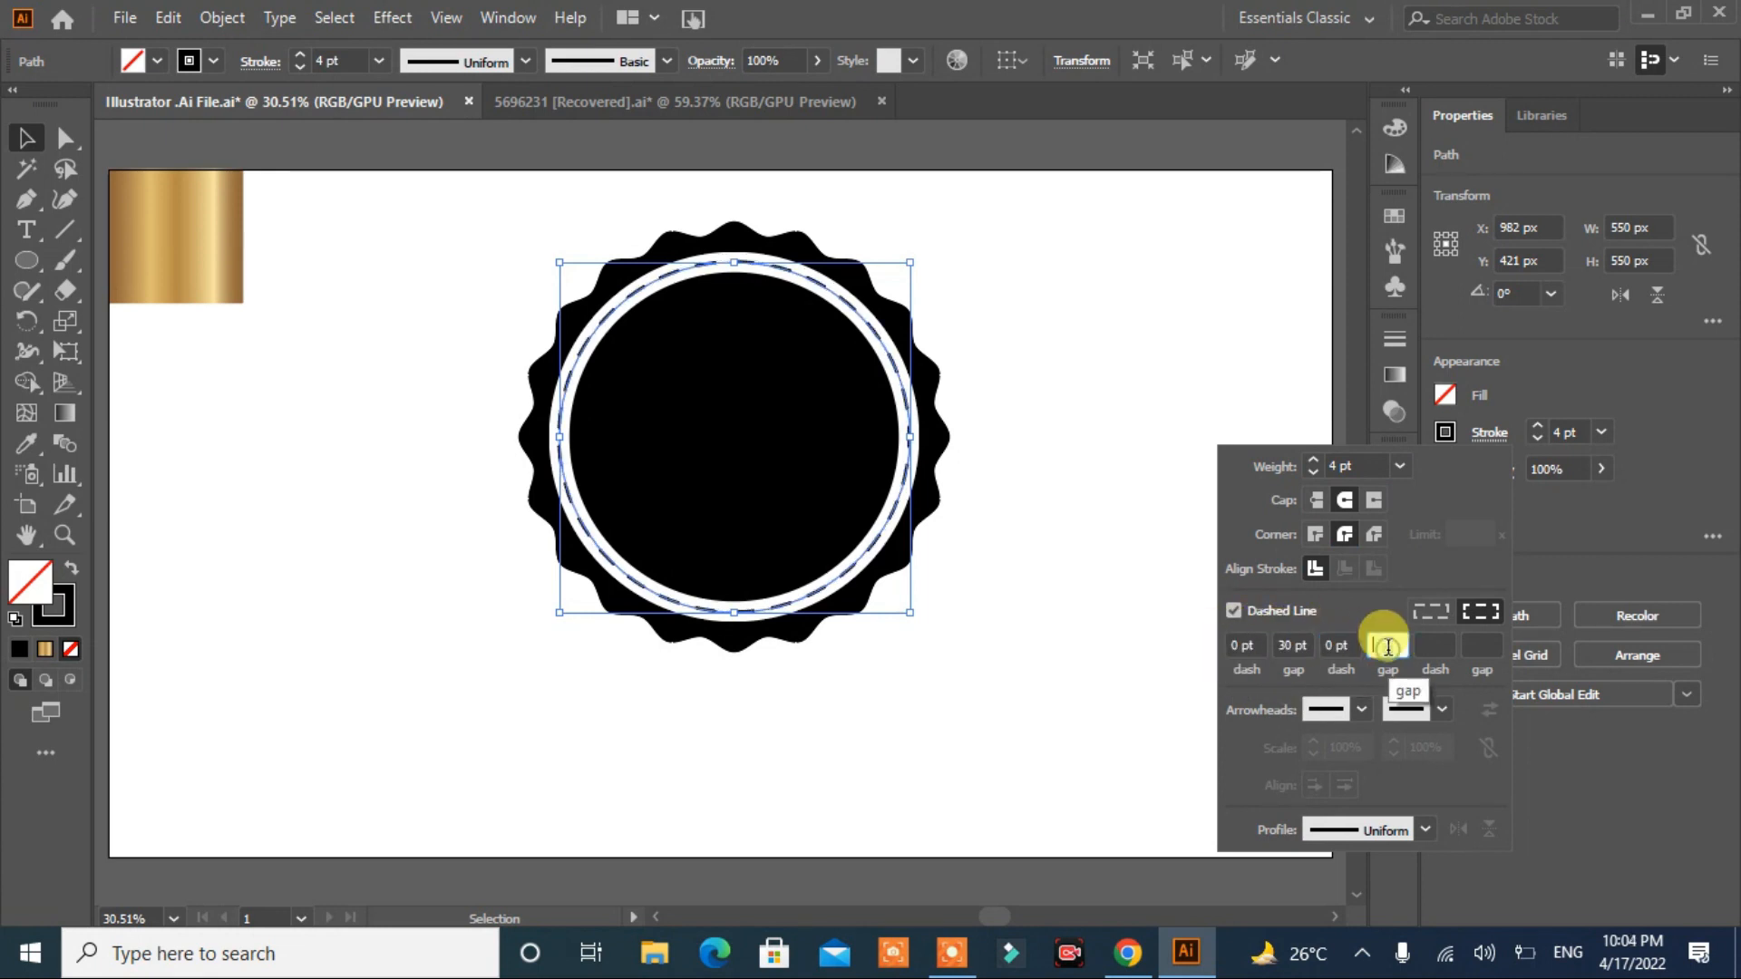
pyautogui.write('0')
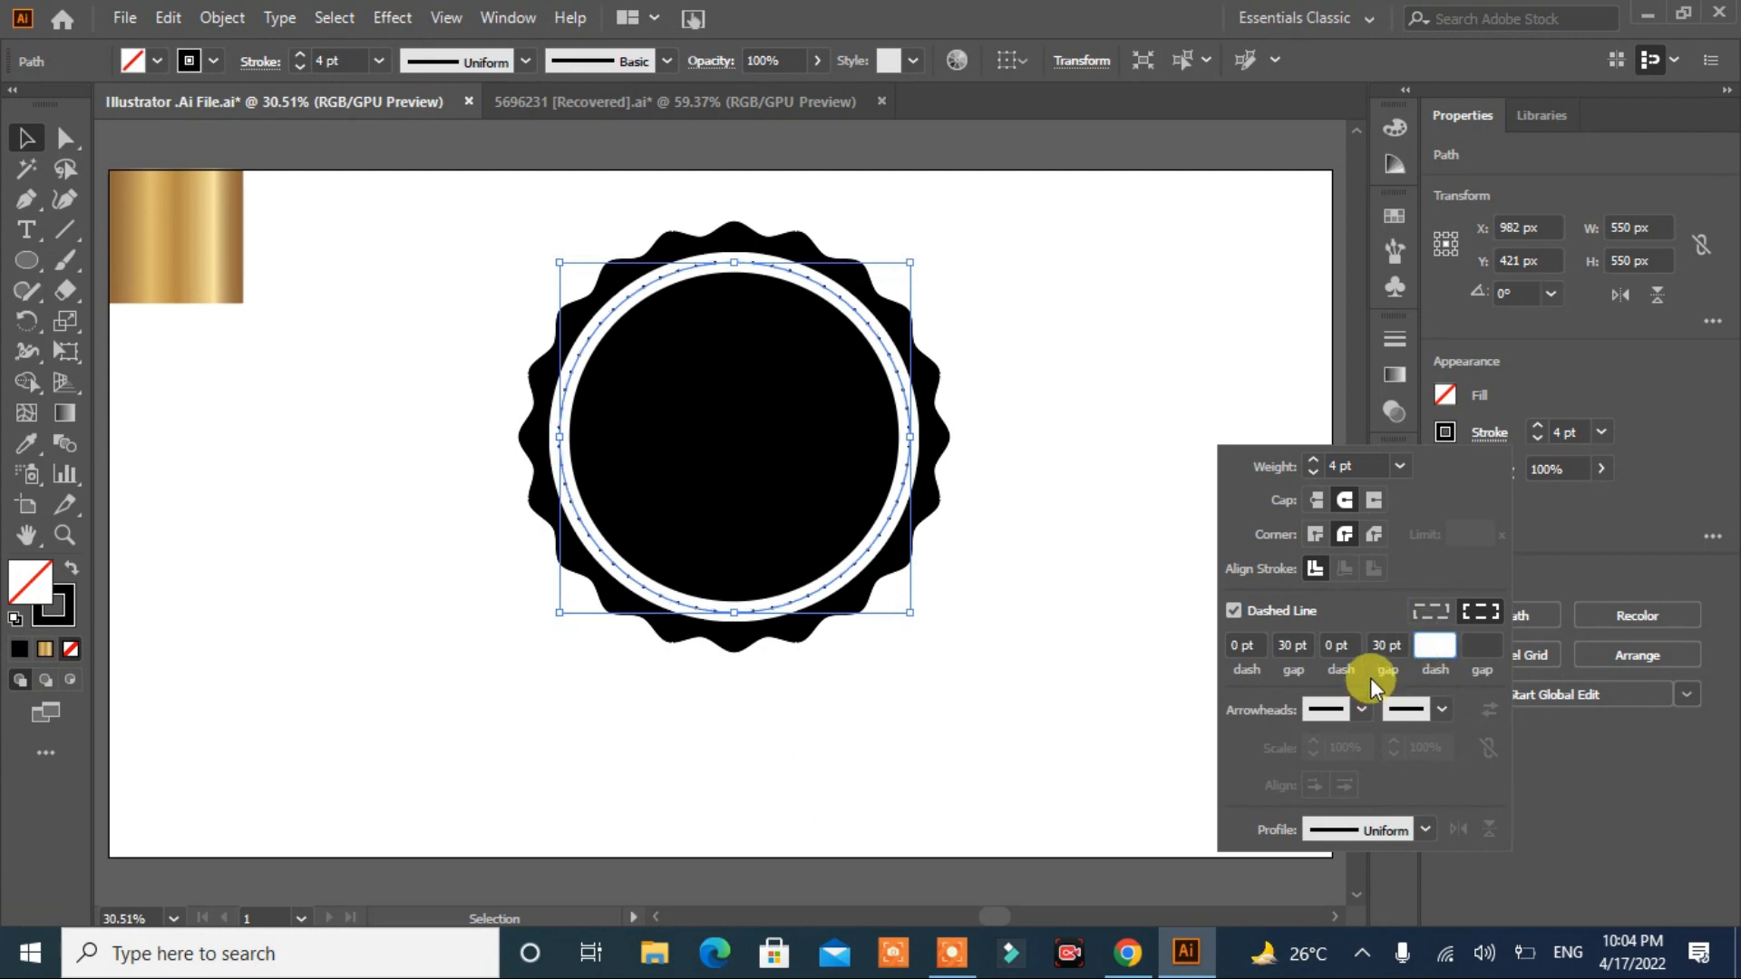
pyautogui.click(1480, 643)
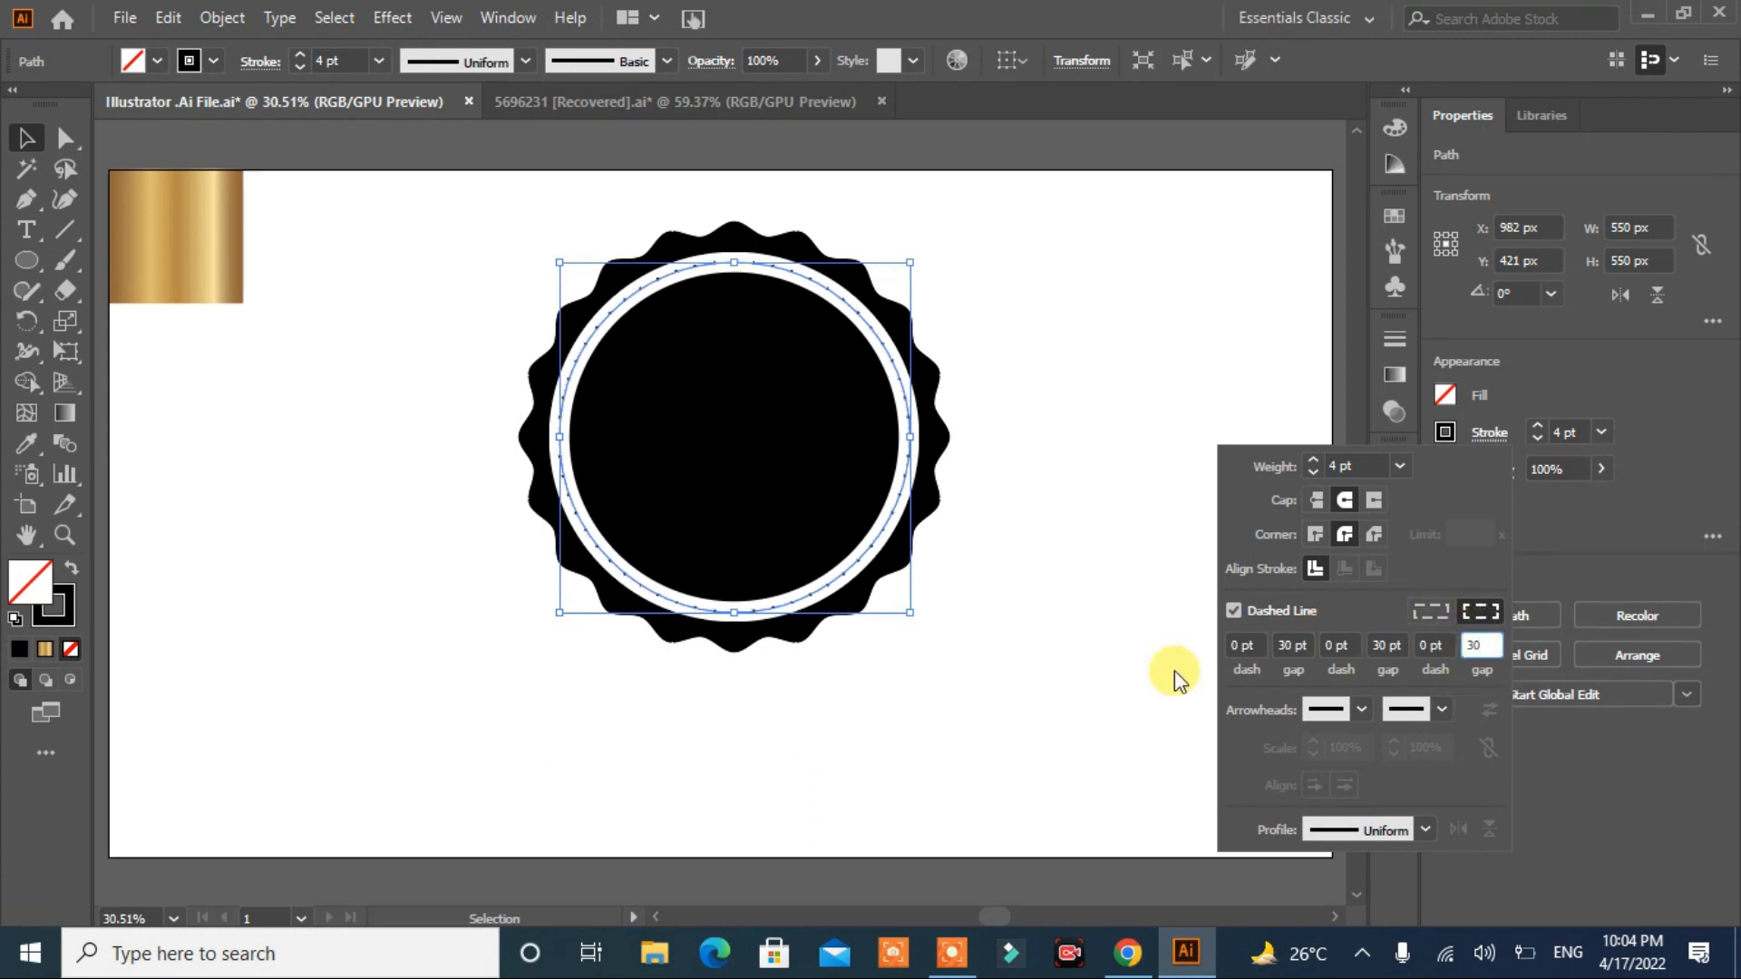
pyautogui.click(1121, 644)
# Step: Raise the dotted ring's stroke weight to 11 pt and deselect it
pyautogui.click(1433, 441)
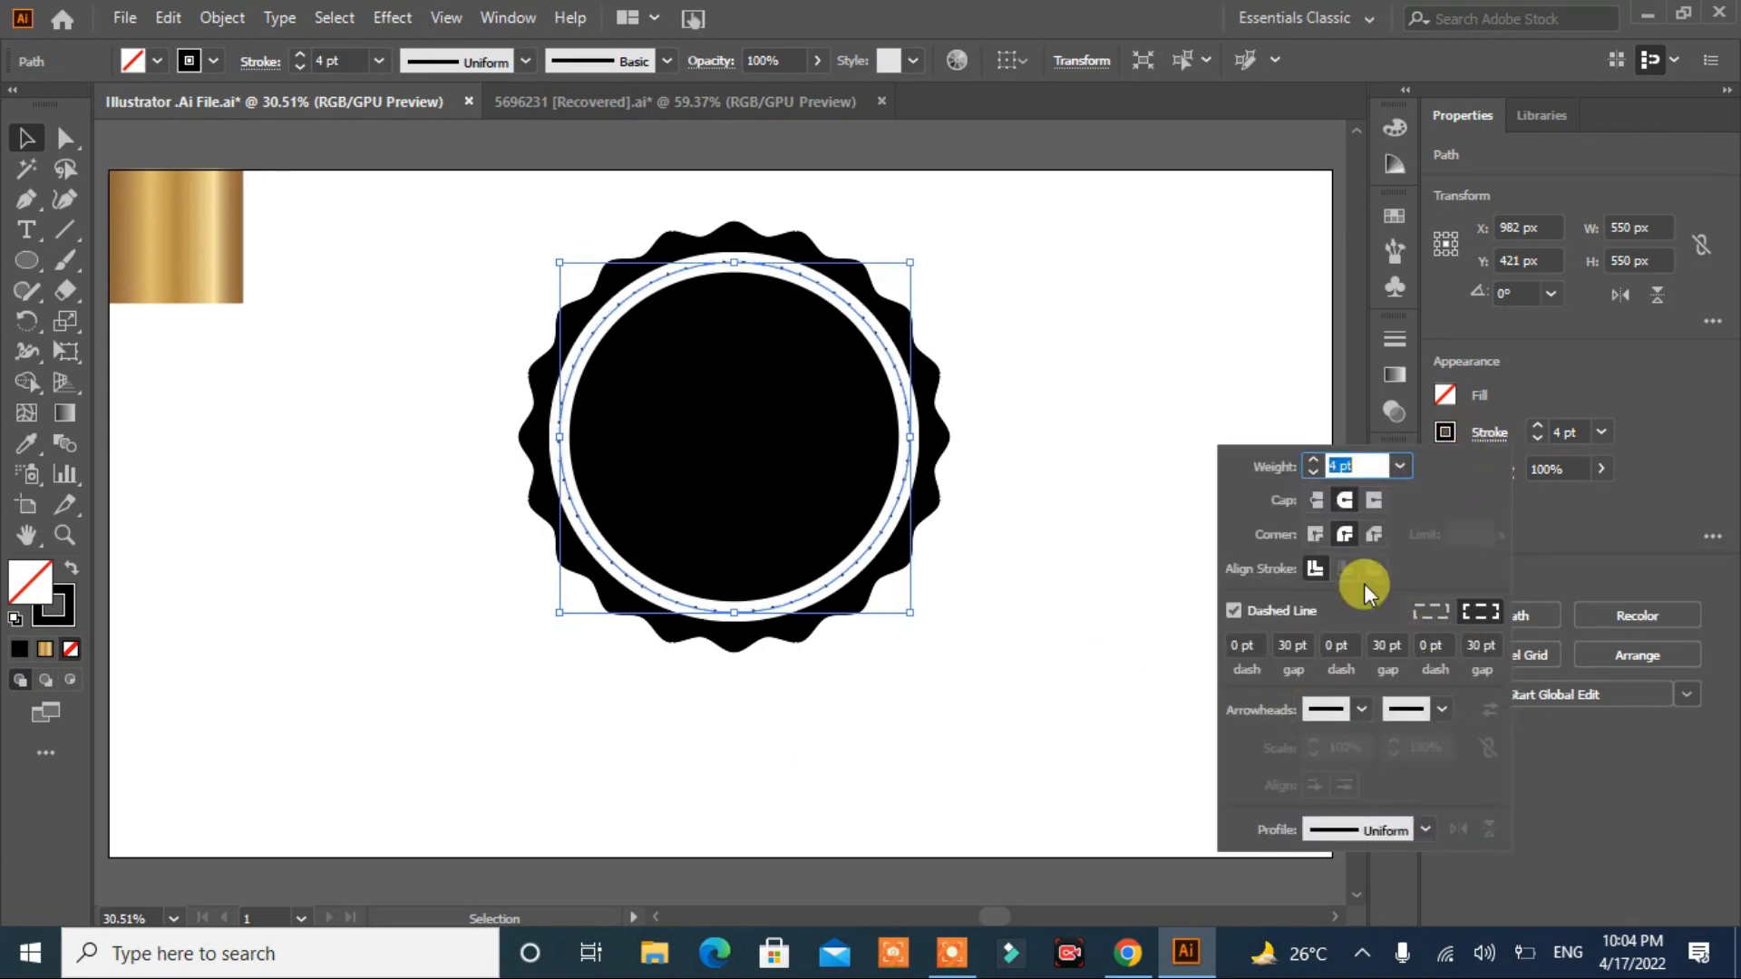
pyautogui.click(1537, 428)
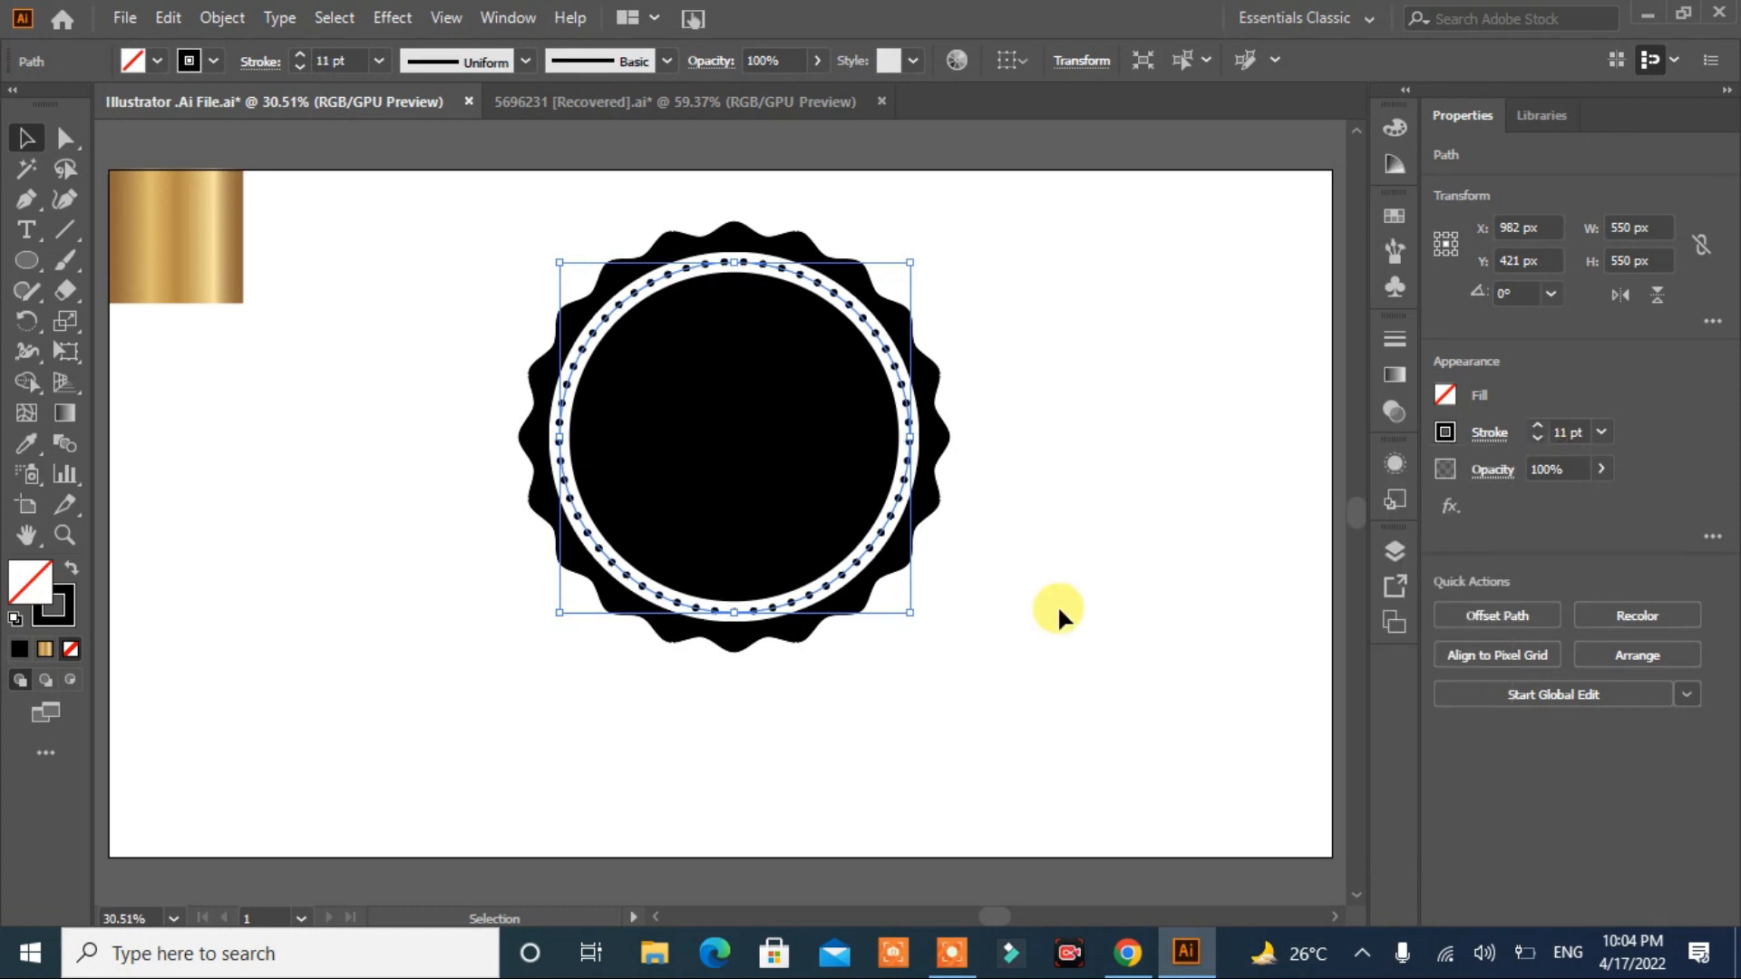
pyautogui.click(862, 677)
# Step: Expand the dotted ring's appearance and stroke into filled shapes, leaving nothing selected
pyautogui.click(770, 611)
pyautogui.click(238, 18)
pyautogui.click(337, 335)
pyautogui.click(222, 18)
pyautogui.click(330, 309)
pyautogui.click(812, 623)
pyautogui.click(367, 537)
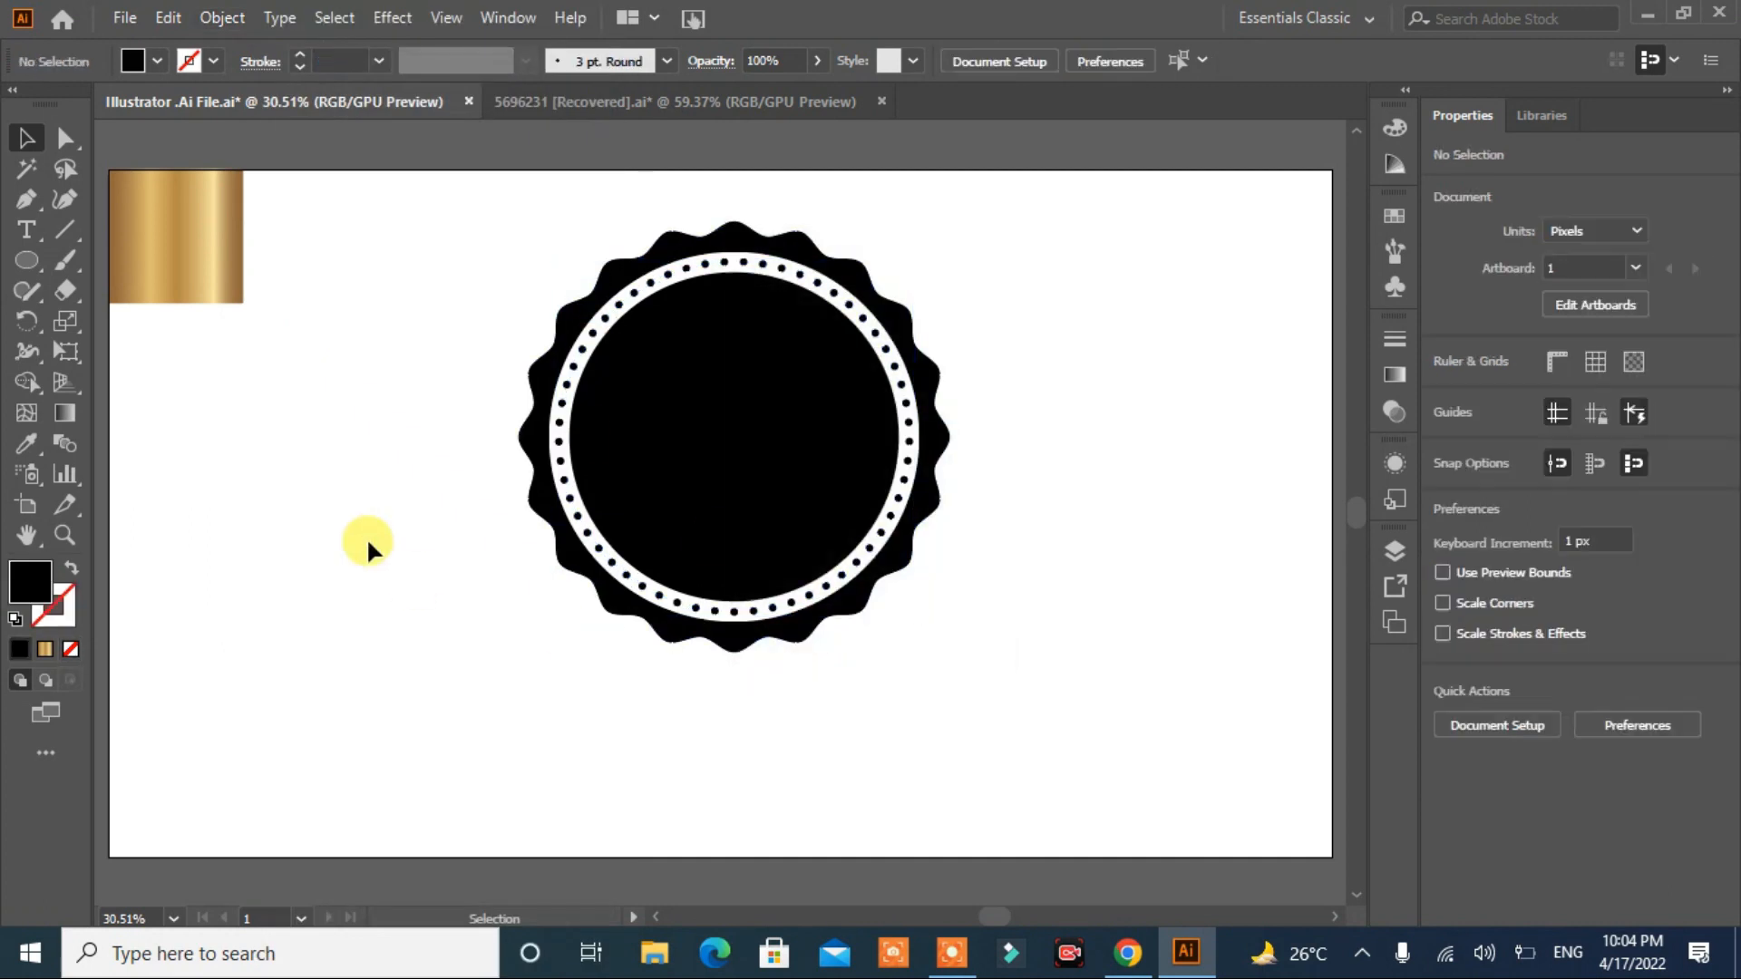
# Step: Draw a black banner rectangle about 840 × 160 px below the badge
pyautogui.click(30, 265)
pyautogui.click(91, 260)
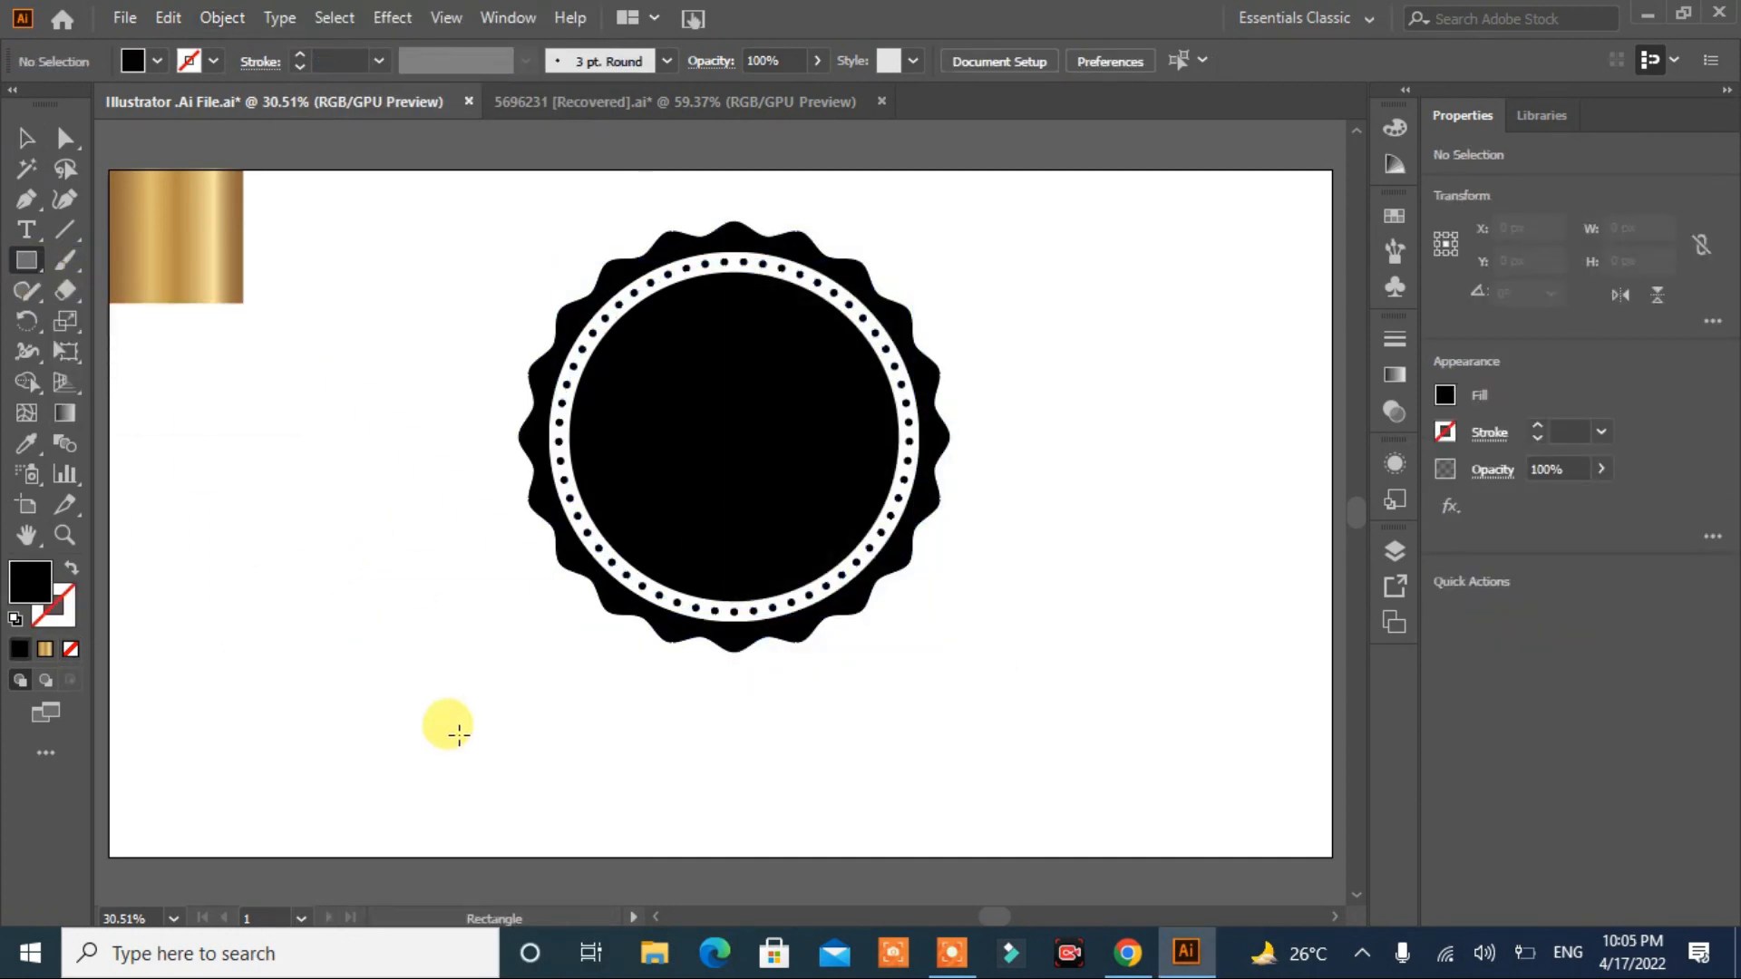
pyautogui.moveTo(450, 667); pyautogui.dragTo(987, 769)
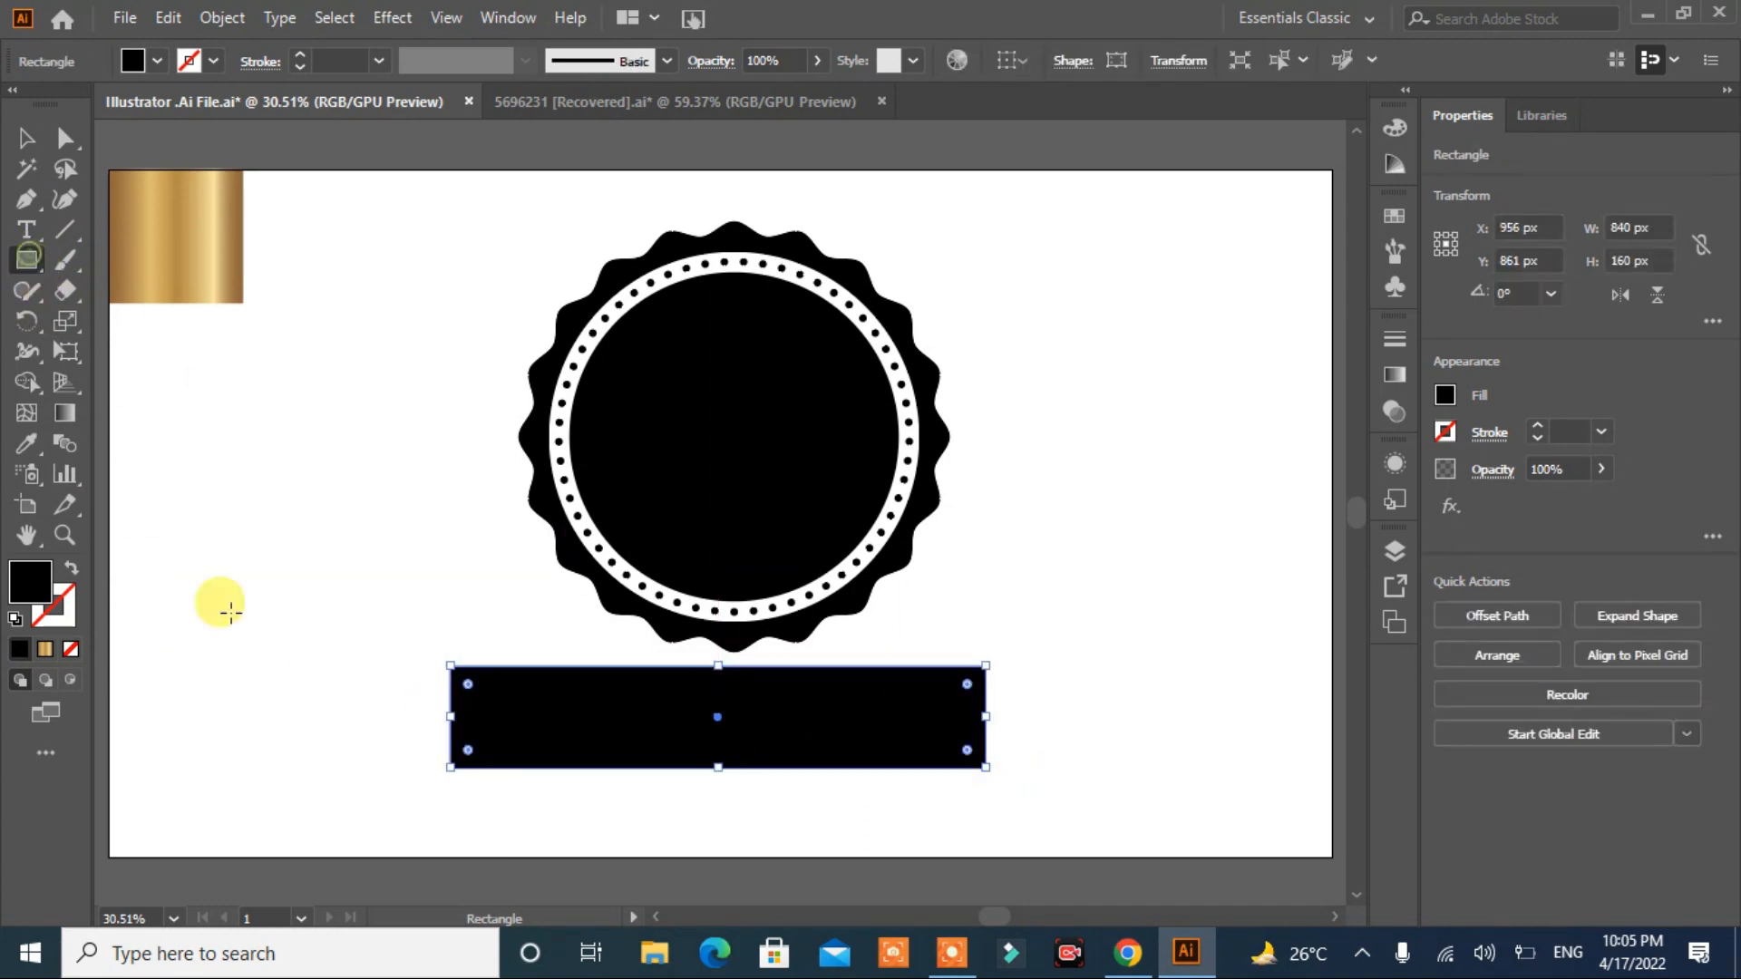
# Step: Add a rectangle about 256 × 152 px overlapping the banner's lower left corner and copy it to the lower right corner
pyautogui.moveTo(336, 717); pyautogui.dragTo(447, 815)
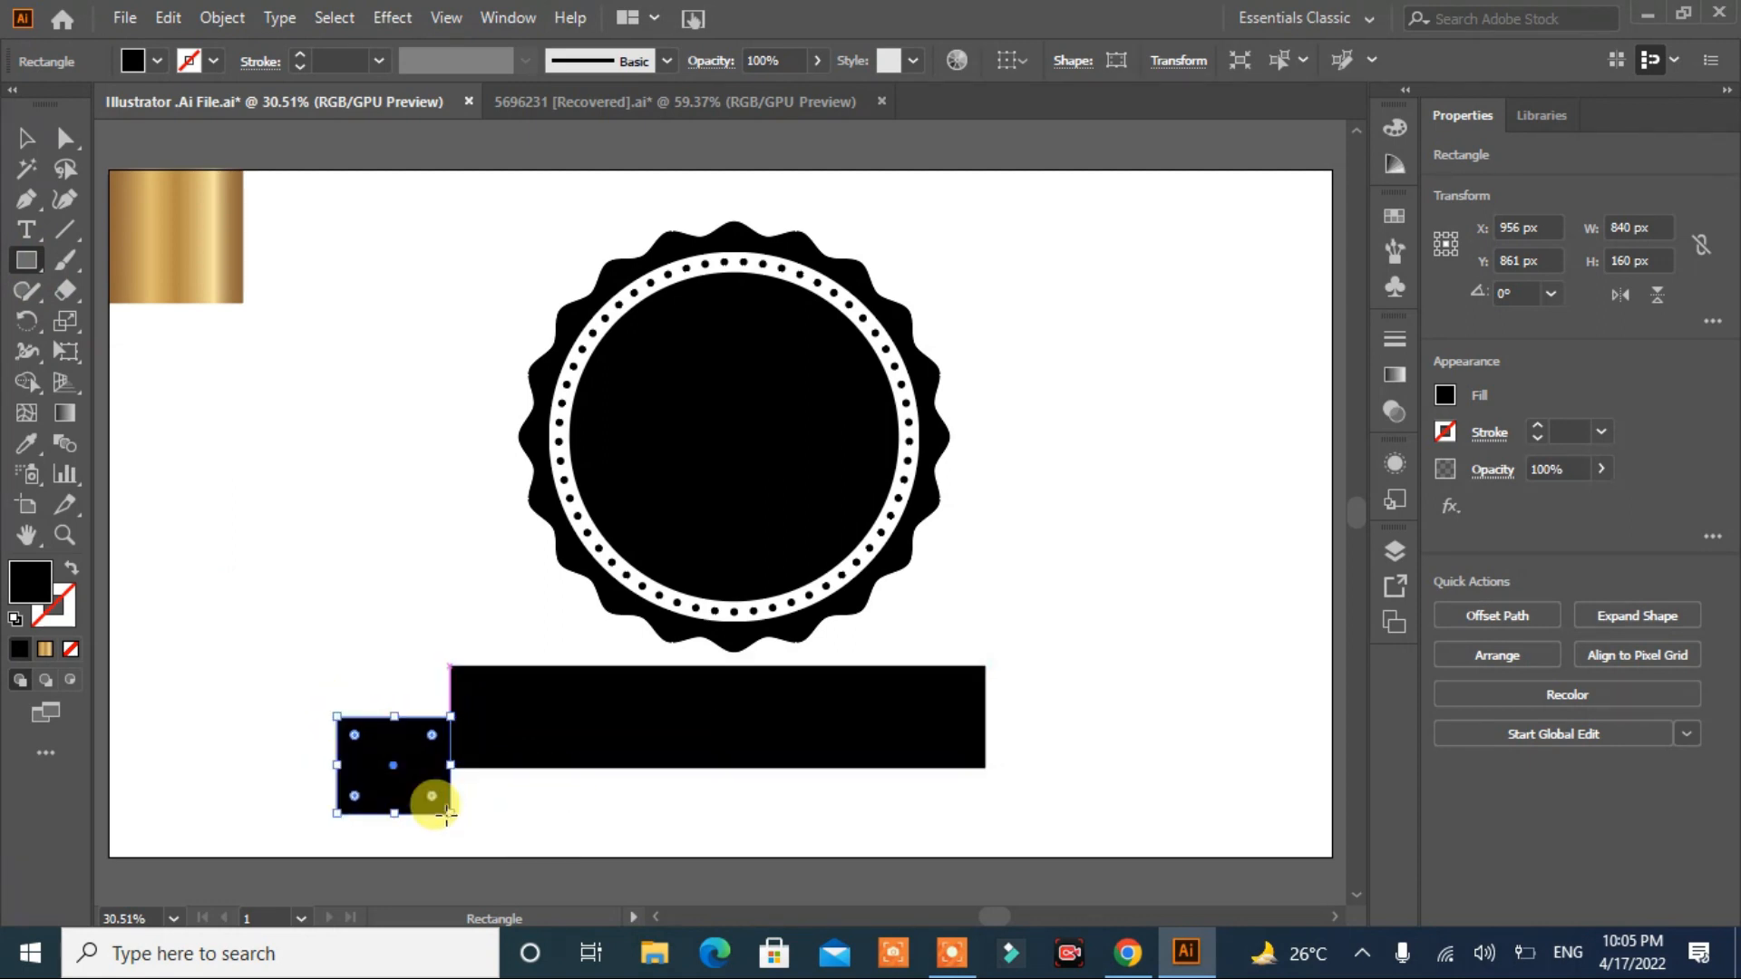
pyautogui.moveTo(337, 764); pyautogui.dragTo(985, 769)
pyautogui.click(365, 755)
pyautogui.click(922, 518)
# Step: Add an anchor point at the middle of the outer edge of each small ribbon rectangle
pyautogui.click(25, 196)
pyautogui.moveTo(23, 194); pyautogui.dragTo(83, 234)
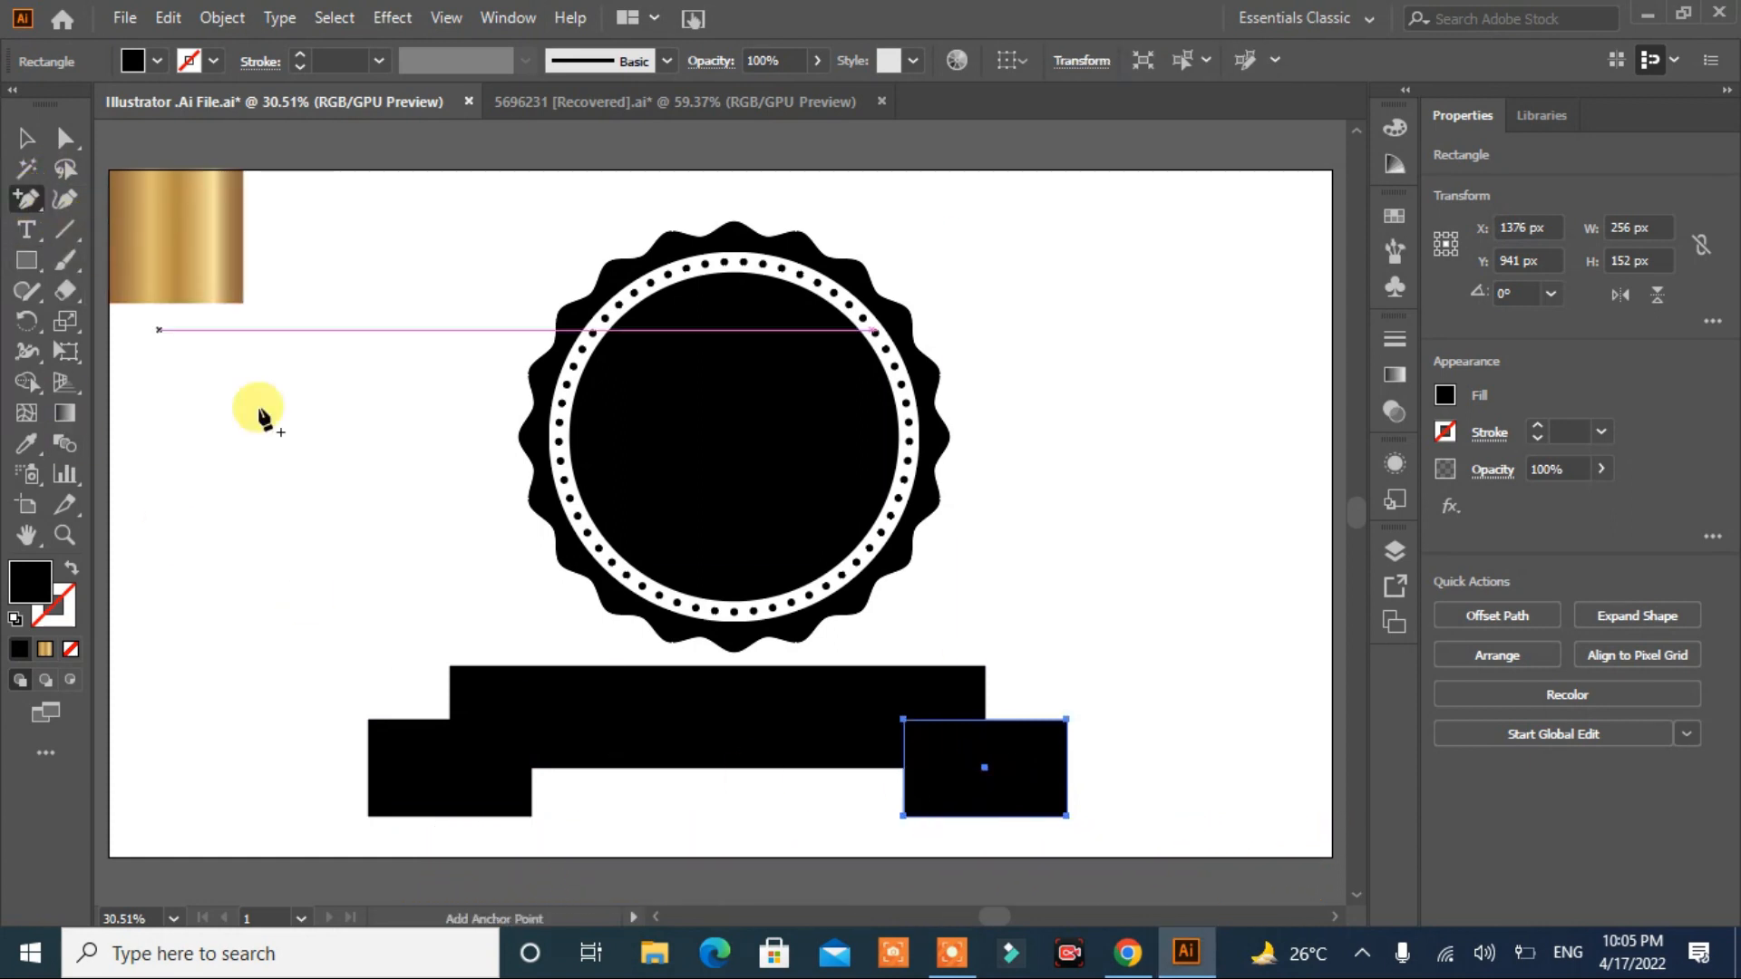
pyautogui.click(1068, 771)
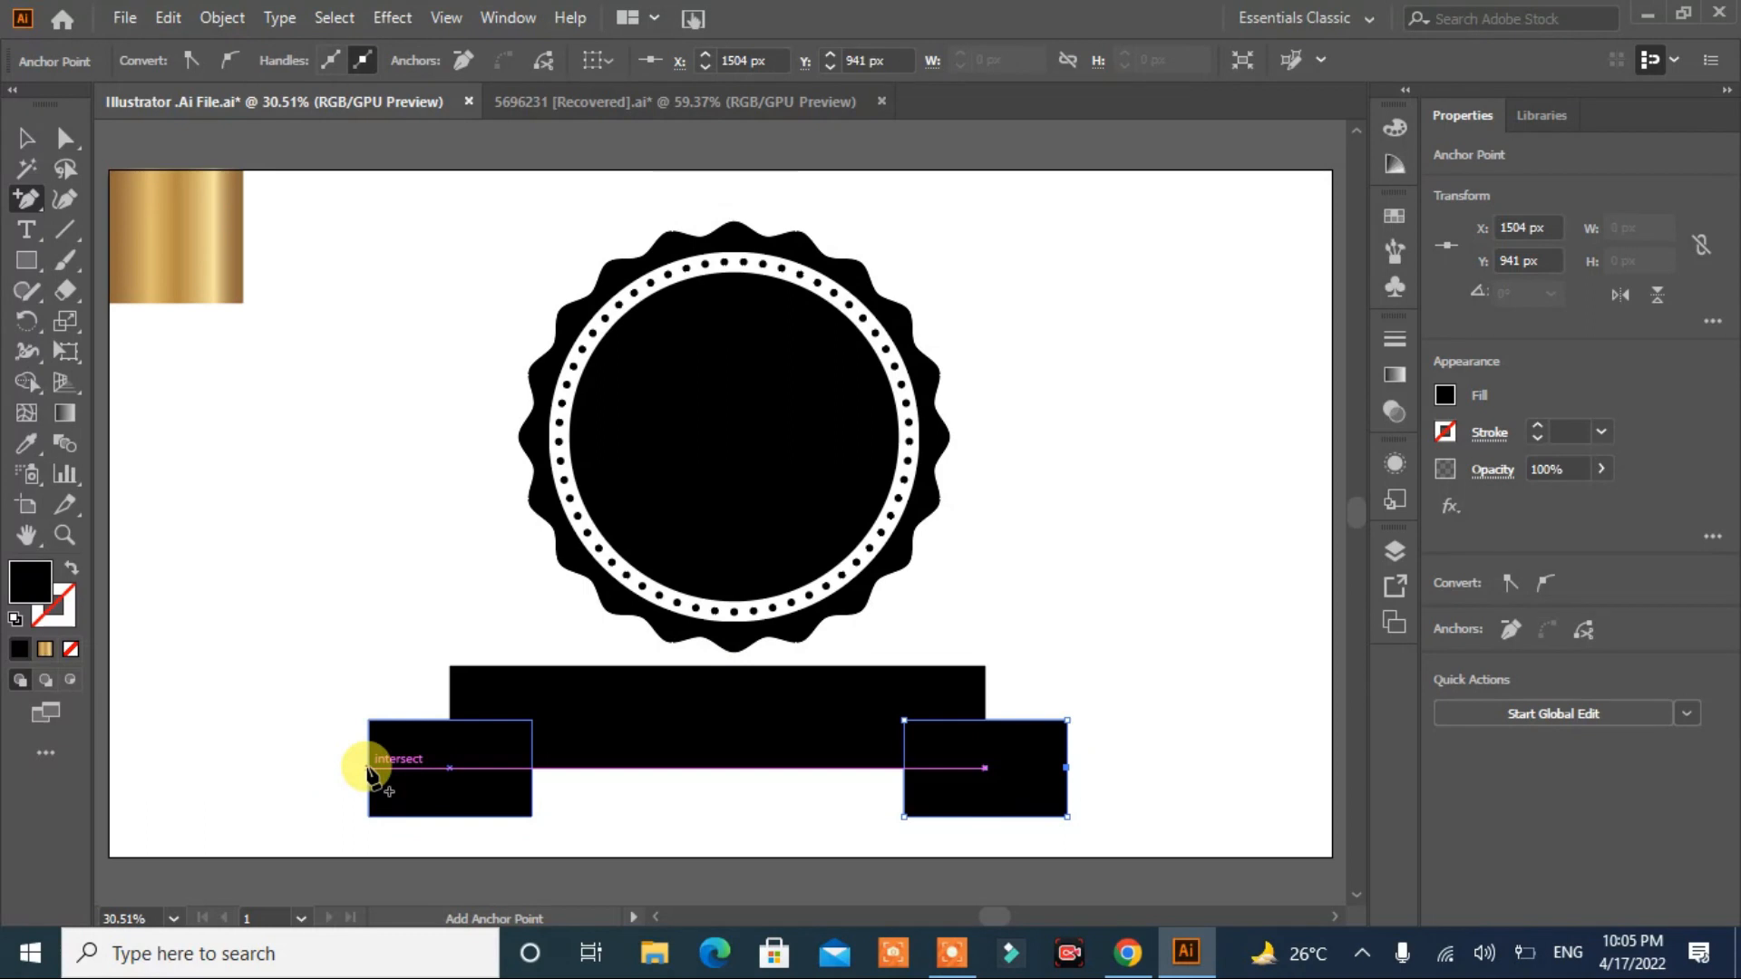
pyautogui.click(368, 768)
# Step: Move the new midpoint anchors of both small rectangles inward to form notched ribbon tails
pyautogui.click(65, 138)
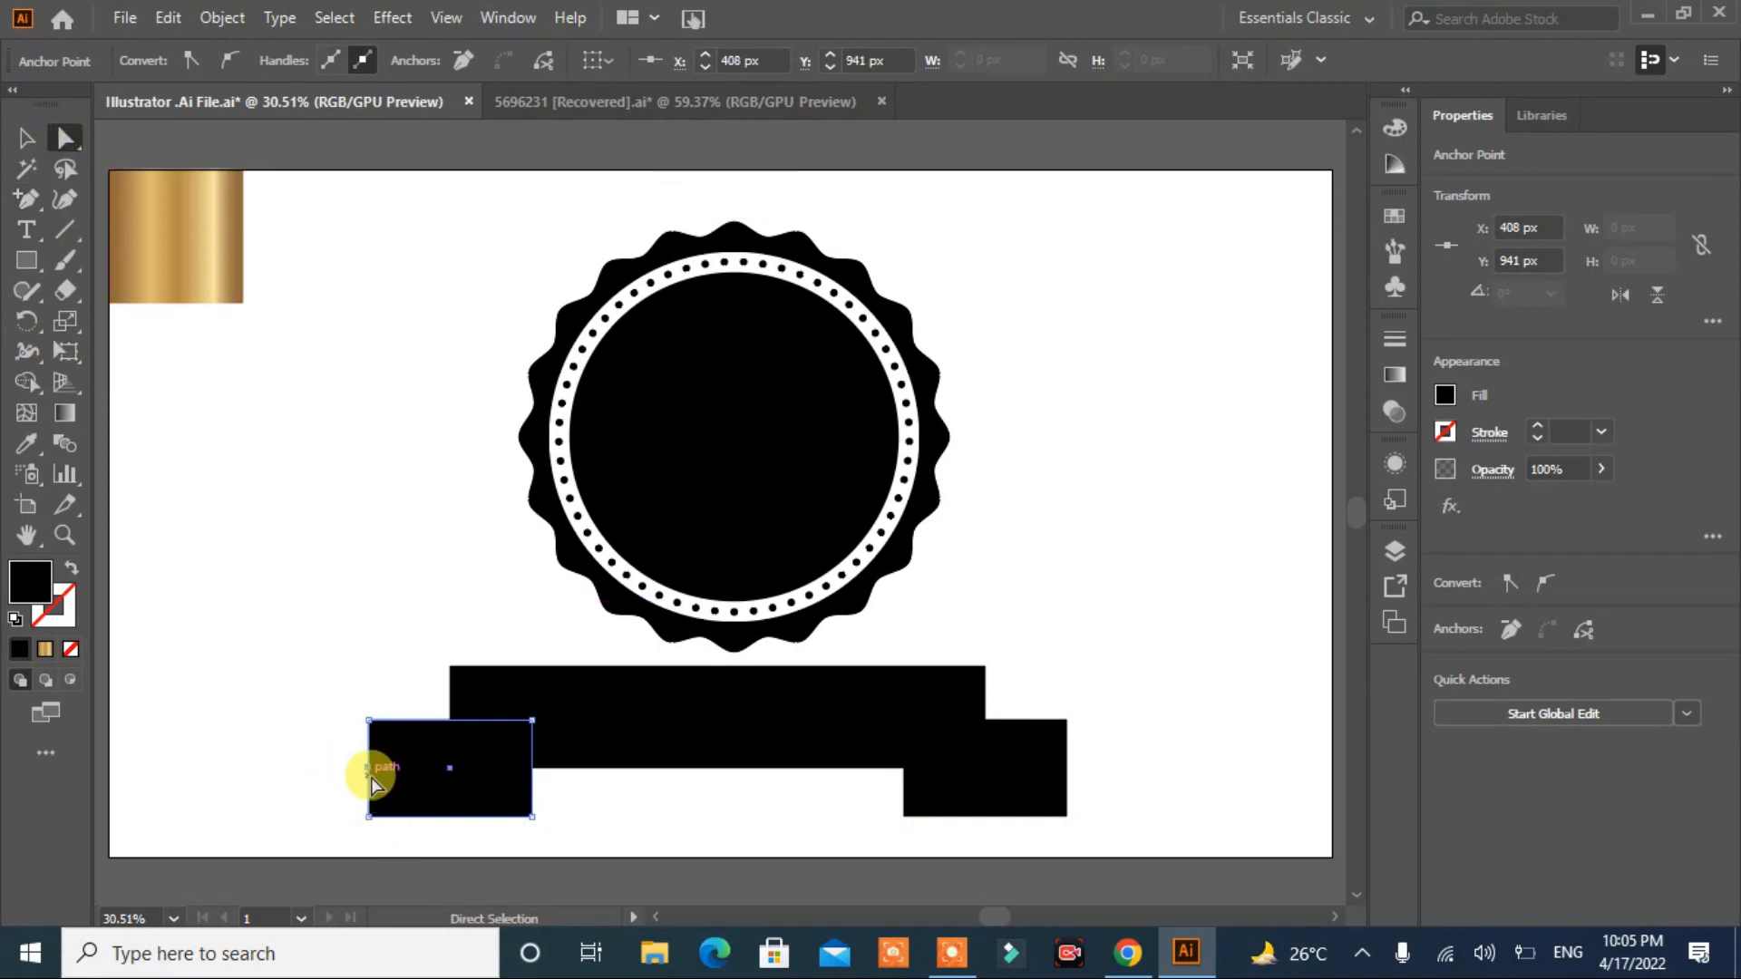
pyautogui.moveTo(370, 771); pyautogui.dragTo(422, 773)
pyautogui.moveTo(1068, 771); pyautogui.dragTo(1007, 770)
pyautogui.click(323, 610)
# Step: Select all ribbon pieces and merge the banner with both tail overlaps using the Shape Builder, then deselect
pyautogui.moveTo(1108, 662); pyautogui.dragTo(288, 869)
pyautogui.click(26, 382)
pyautogui.moveTo(490, 744)
pyautogui.mouseDown()
pyautogui.moveTo(855, 727)
pyautogui.moveTo(943, 743)
pyautogui.mouseUp()
pyautogui.click(27, 152)
pyautogui.click(213, 509)
# Step: Draw a closed triangular fold with the Pen tool between the banner's lower left corner and the left tail's inner edge
pyautogui.click(28, 197)
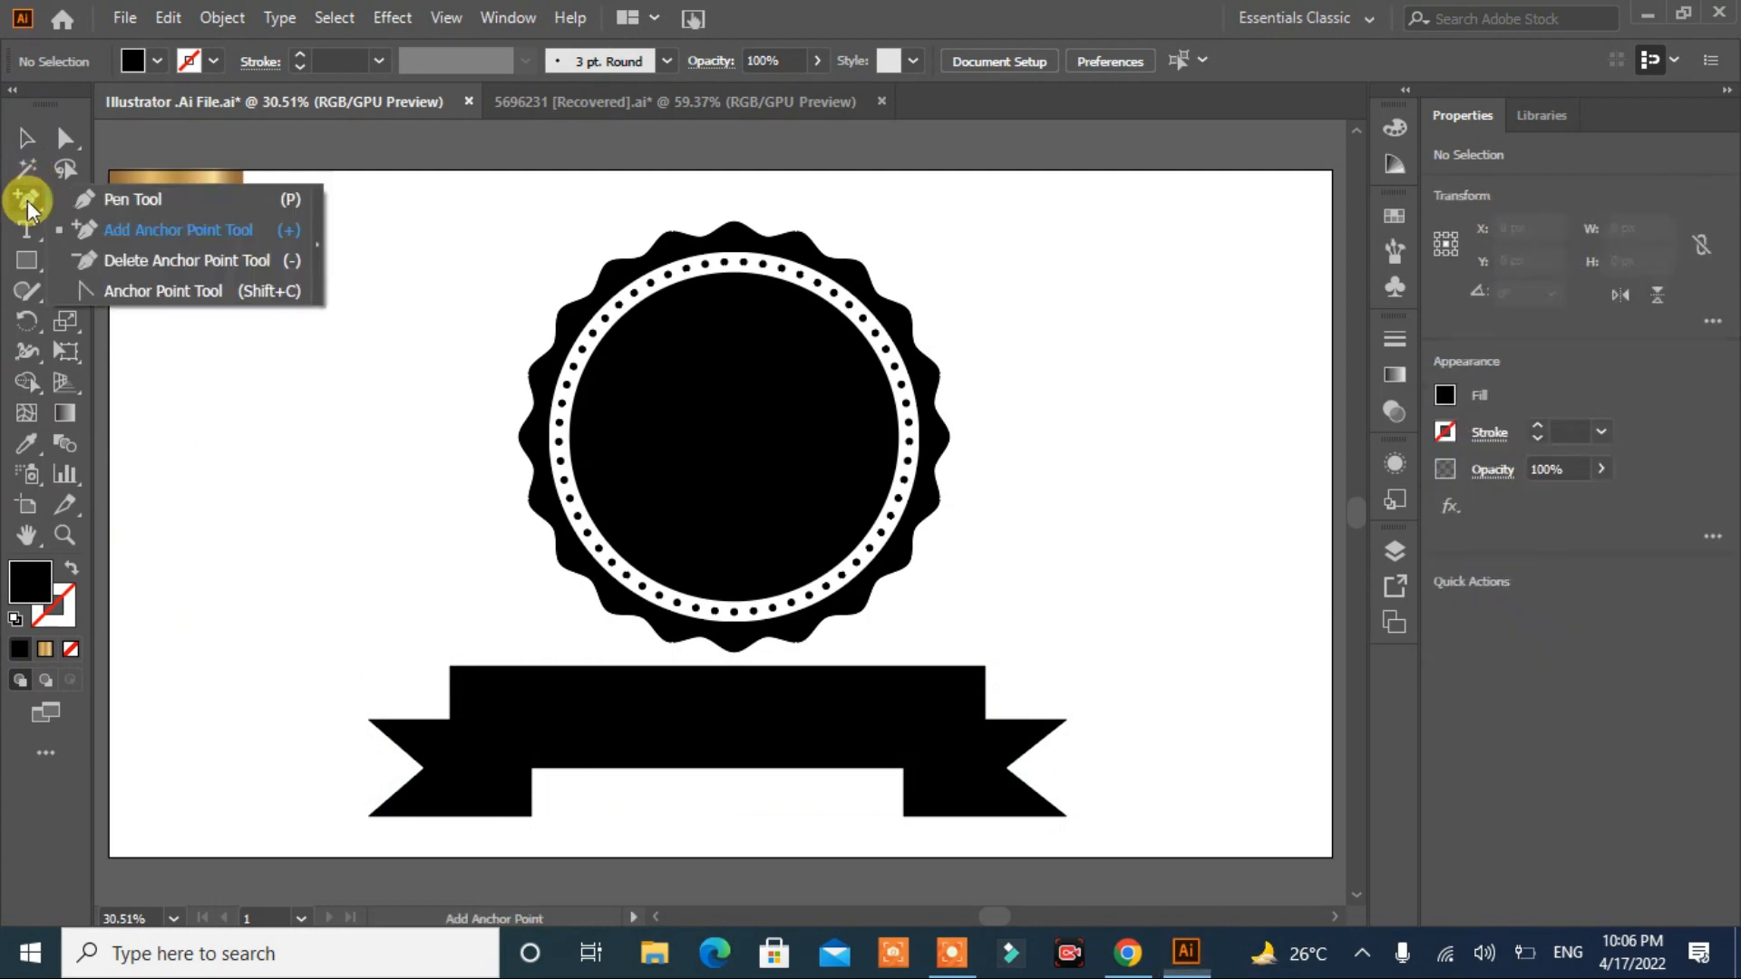
pyautogui.click(452, 769)
pyautogui.click(531, 817)
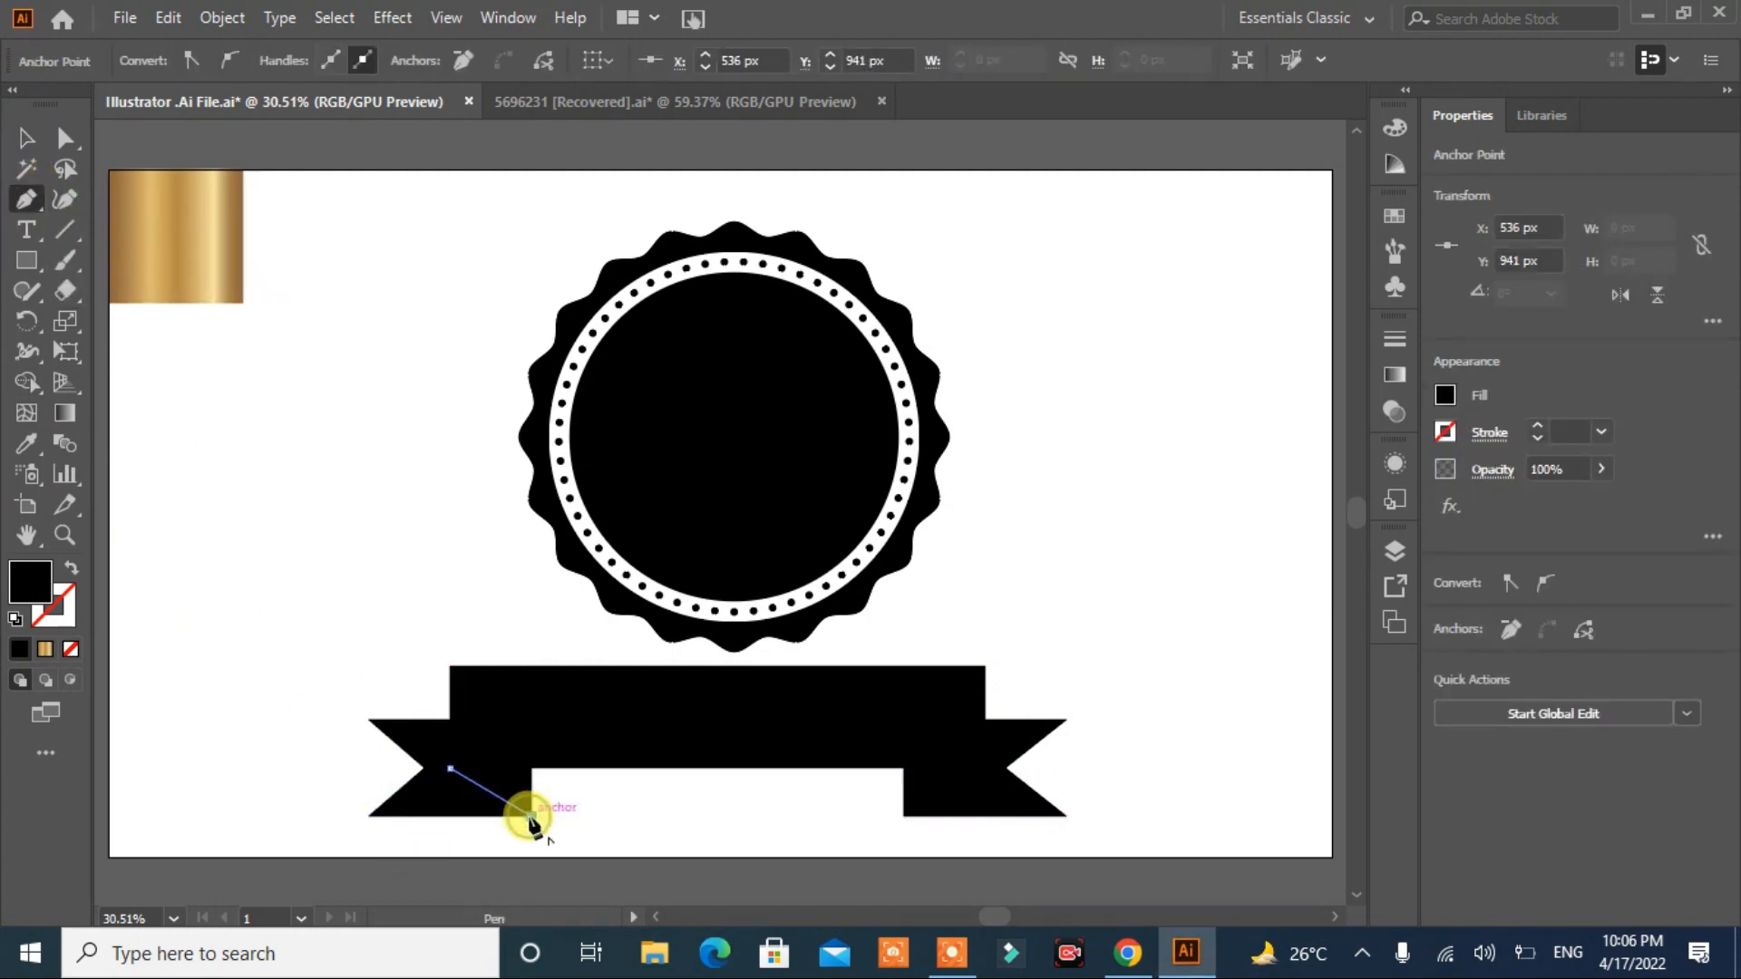
pyautogui.click(531, 769)
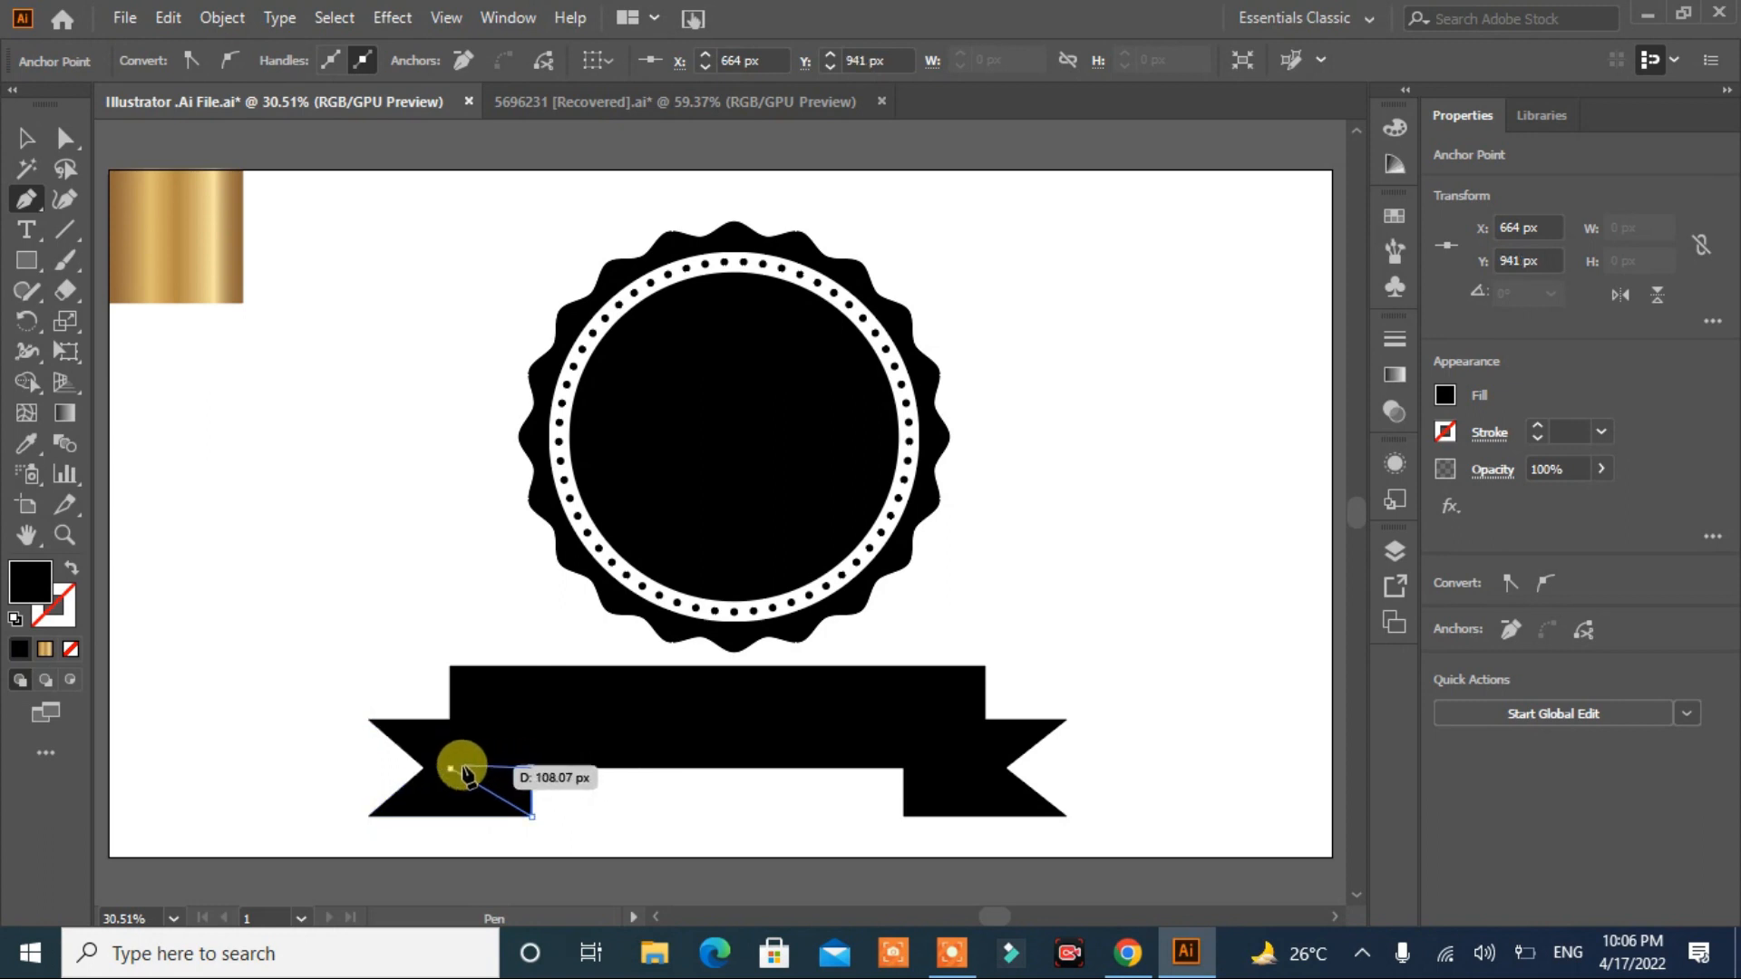
pyautogui.click(449, 770)
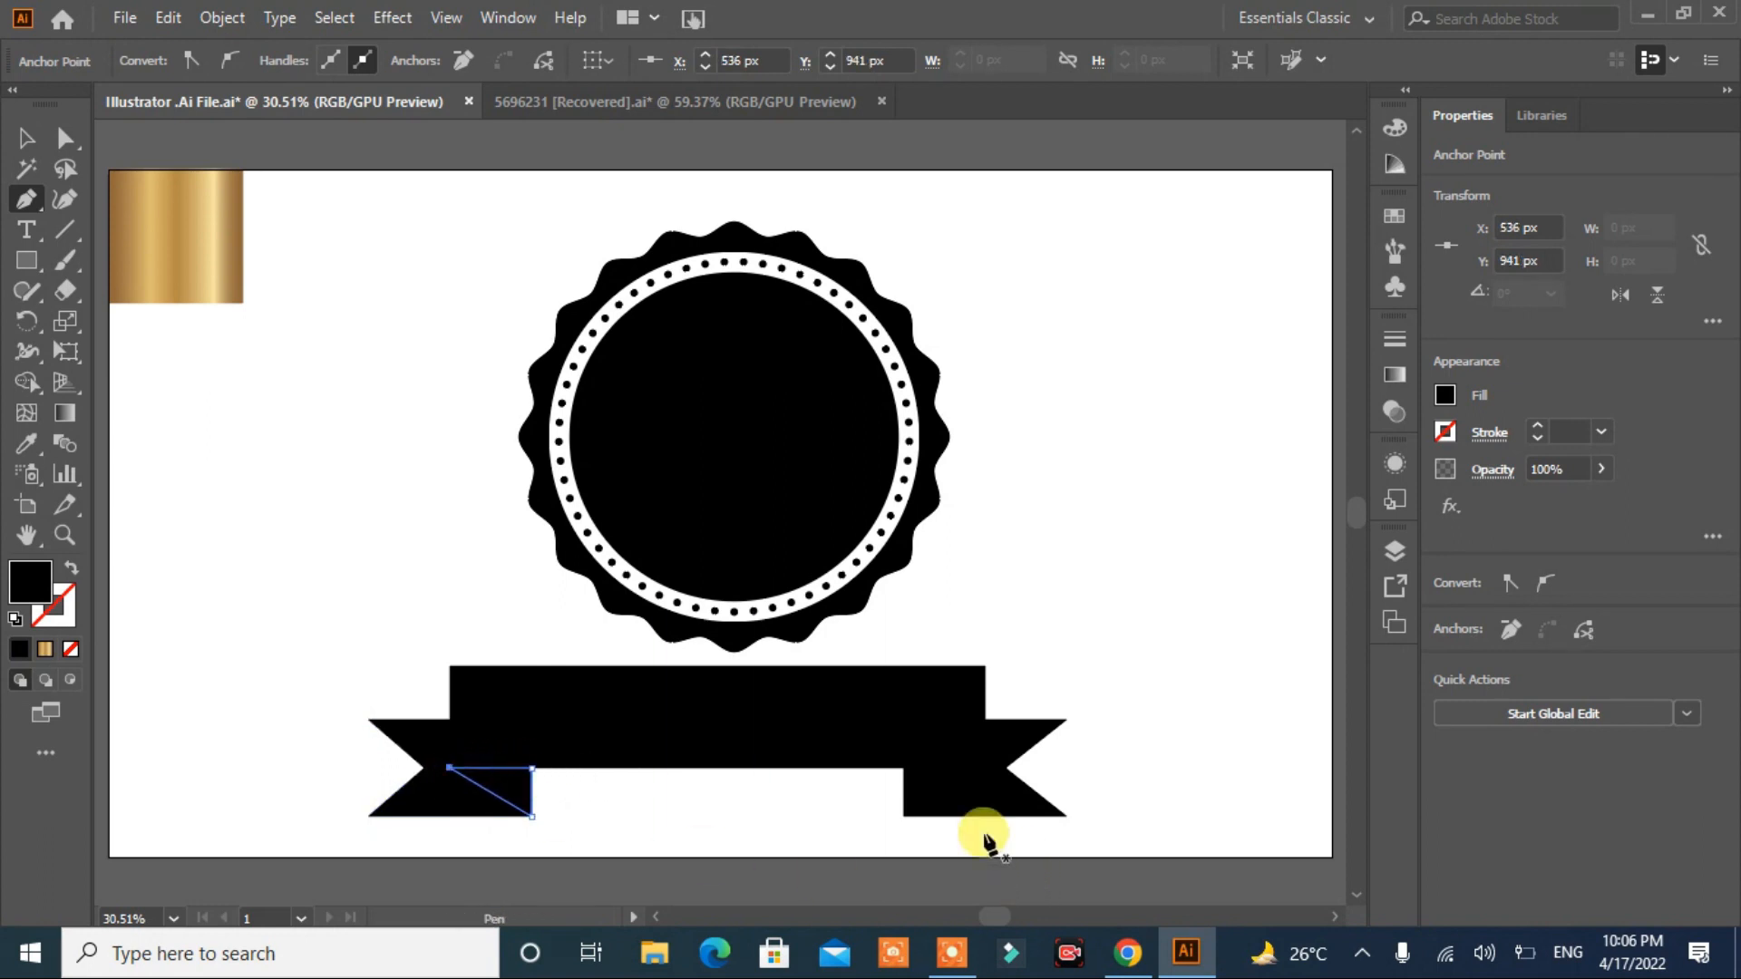
# Step: Draw a matching closed triangular fold with the Pen tool between the banner's lower right corner and the right tail's inner edge
pyautogui.click(905, 816)
pyautogui.click(905, 769)
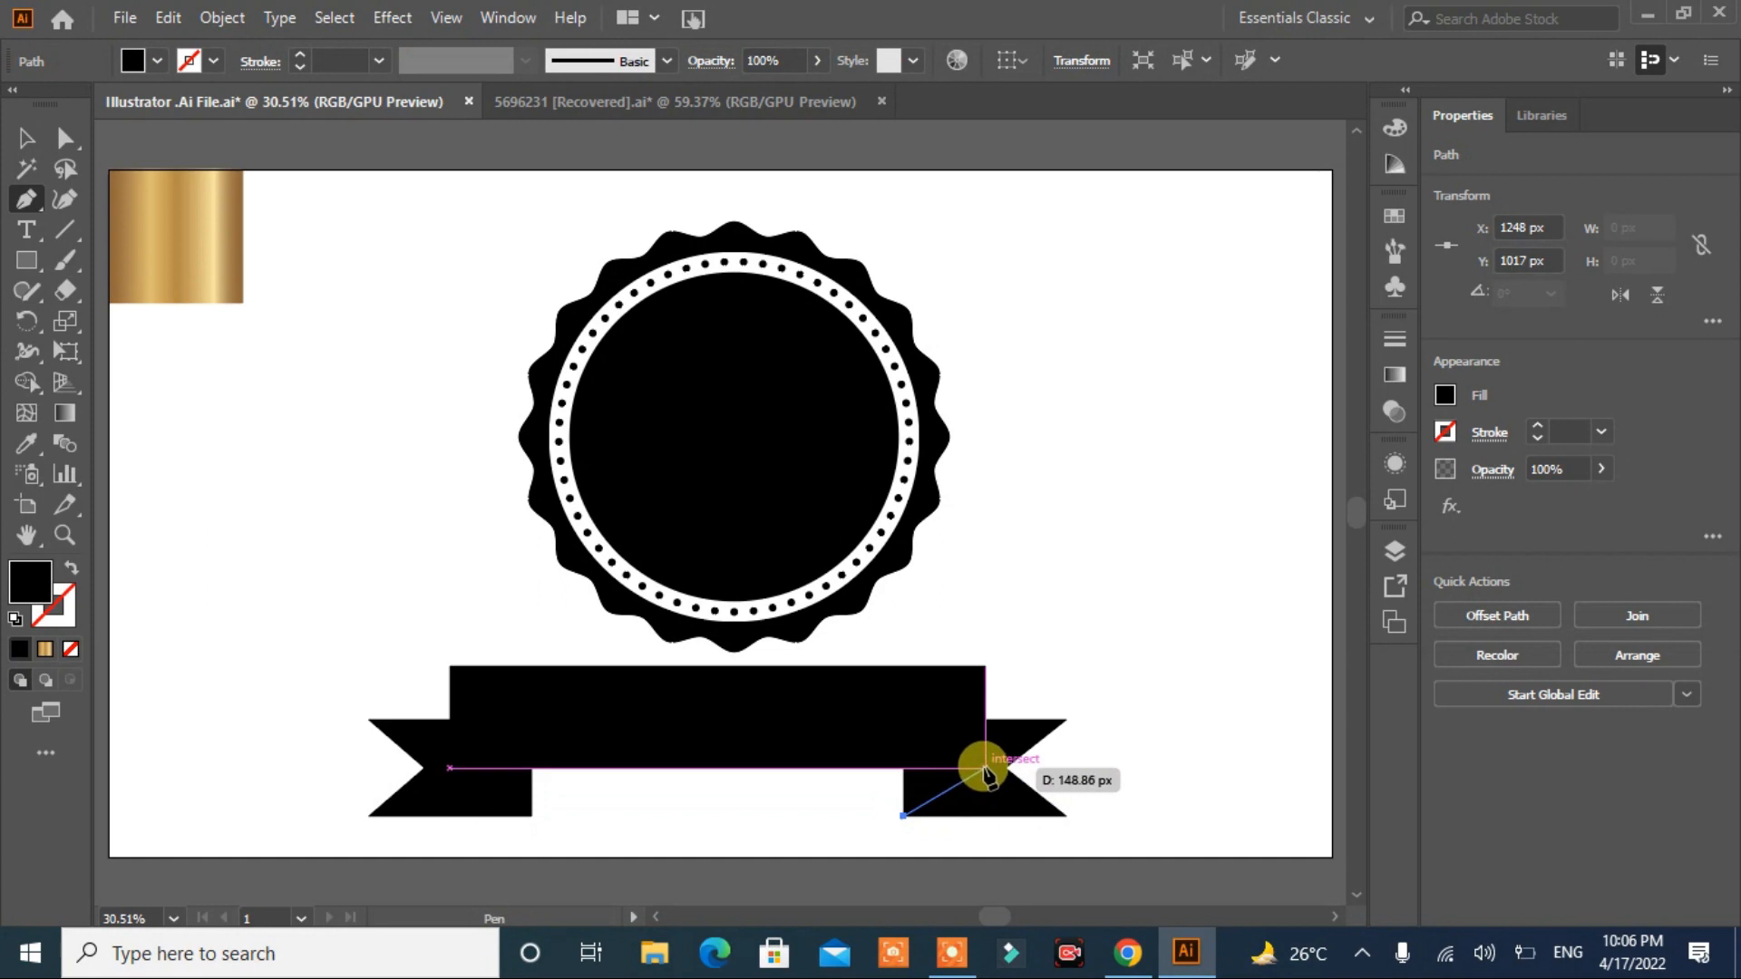
pyautogui.click(986, 769)
pyautogui.click(904, 769)
pyautogui.click(904, 816)
# Step: Group the two triangular folds and fill them with the darkest brown swatch
pyautogui.click(25, 140)
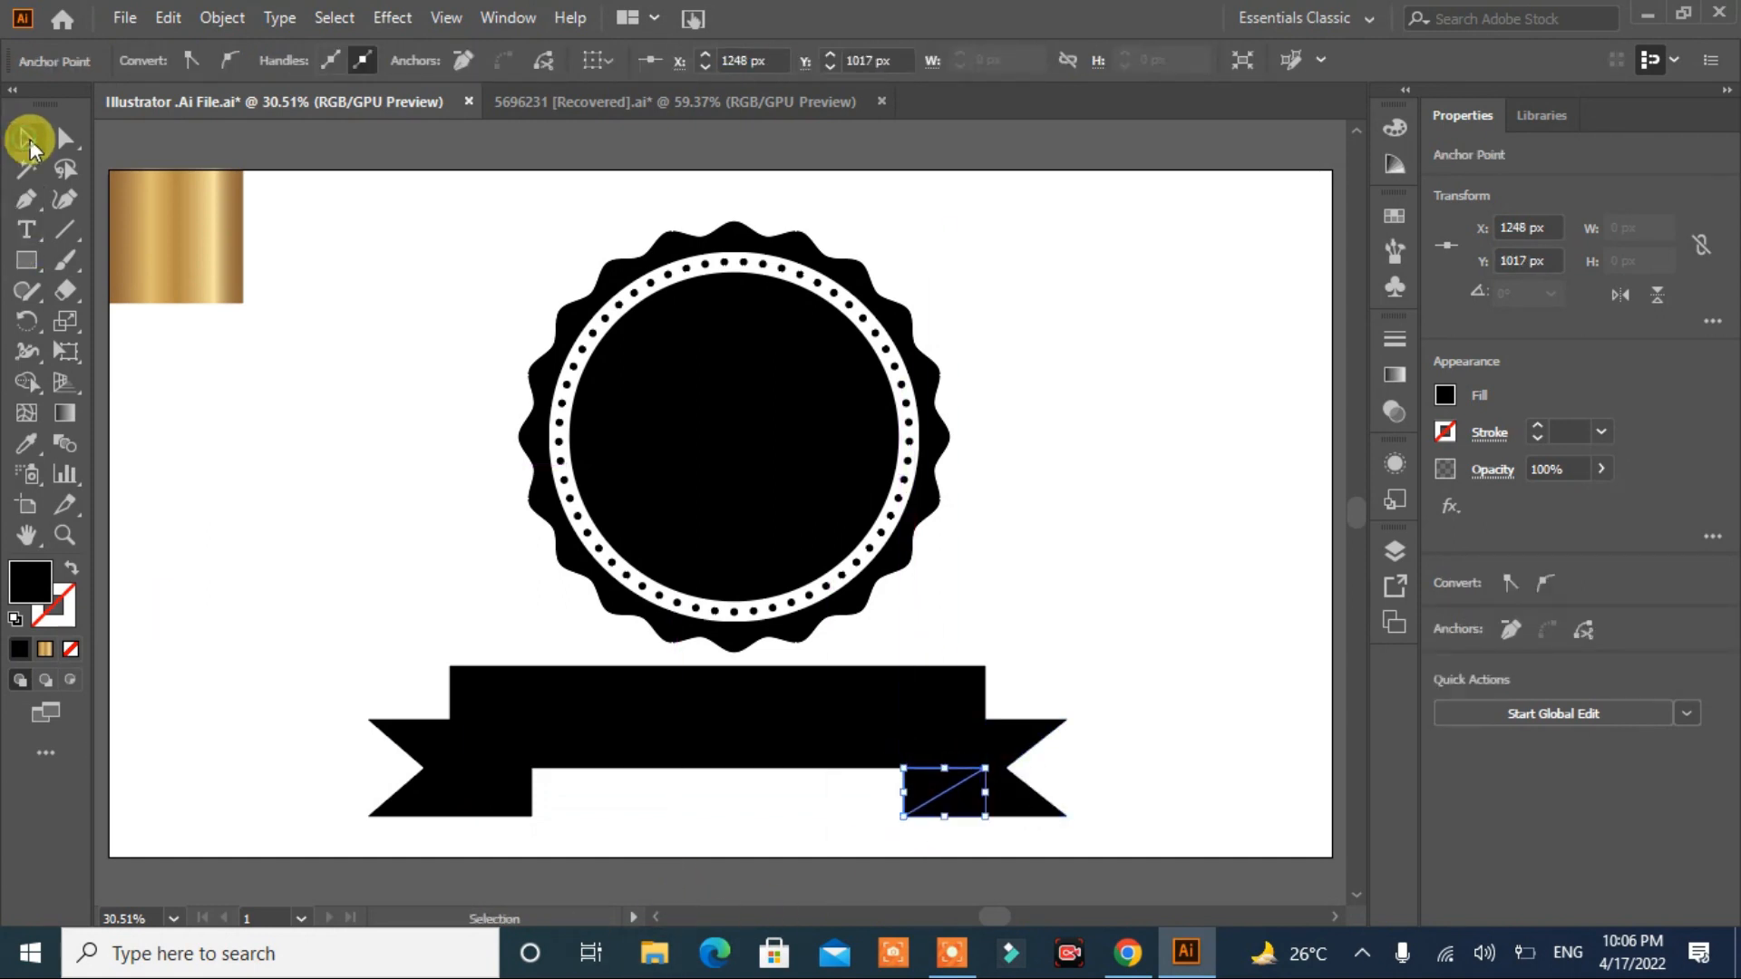
pyautogui.keyDown('shift'); pyautogui.click(511, 798); pyautogui.keyUp('shift')
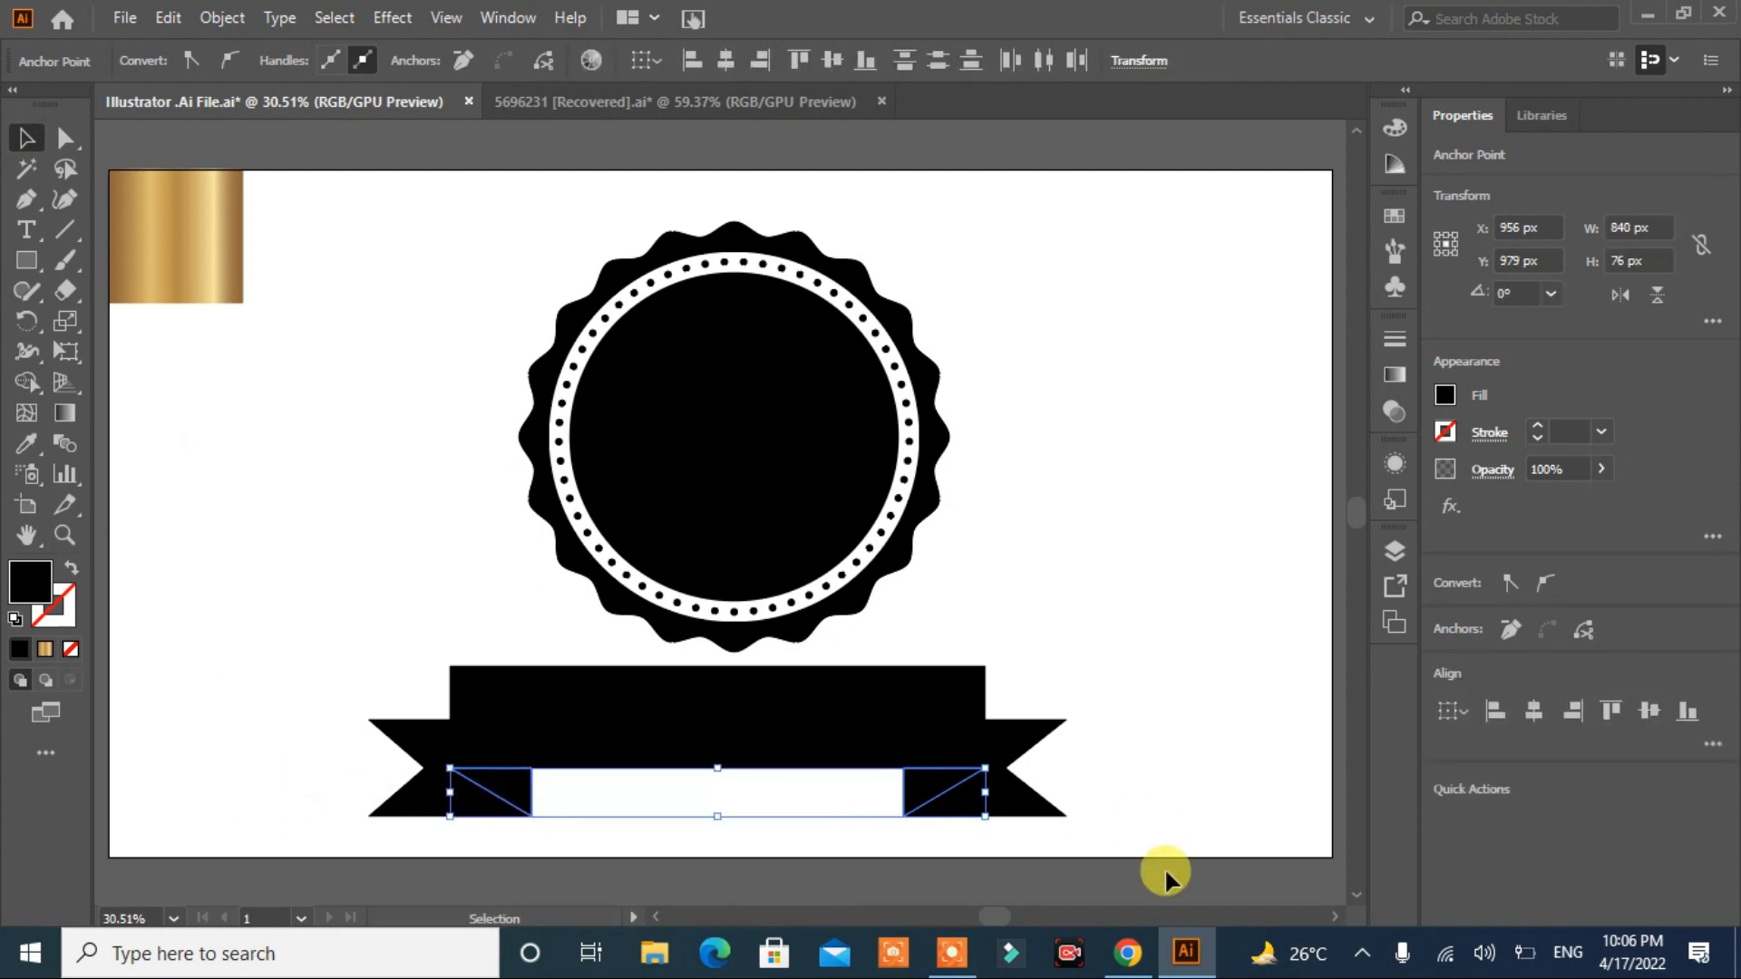
pyautogui.rightClick(939, 789)
pyautogui.click(1038, 409)
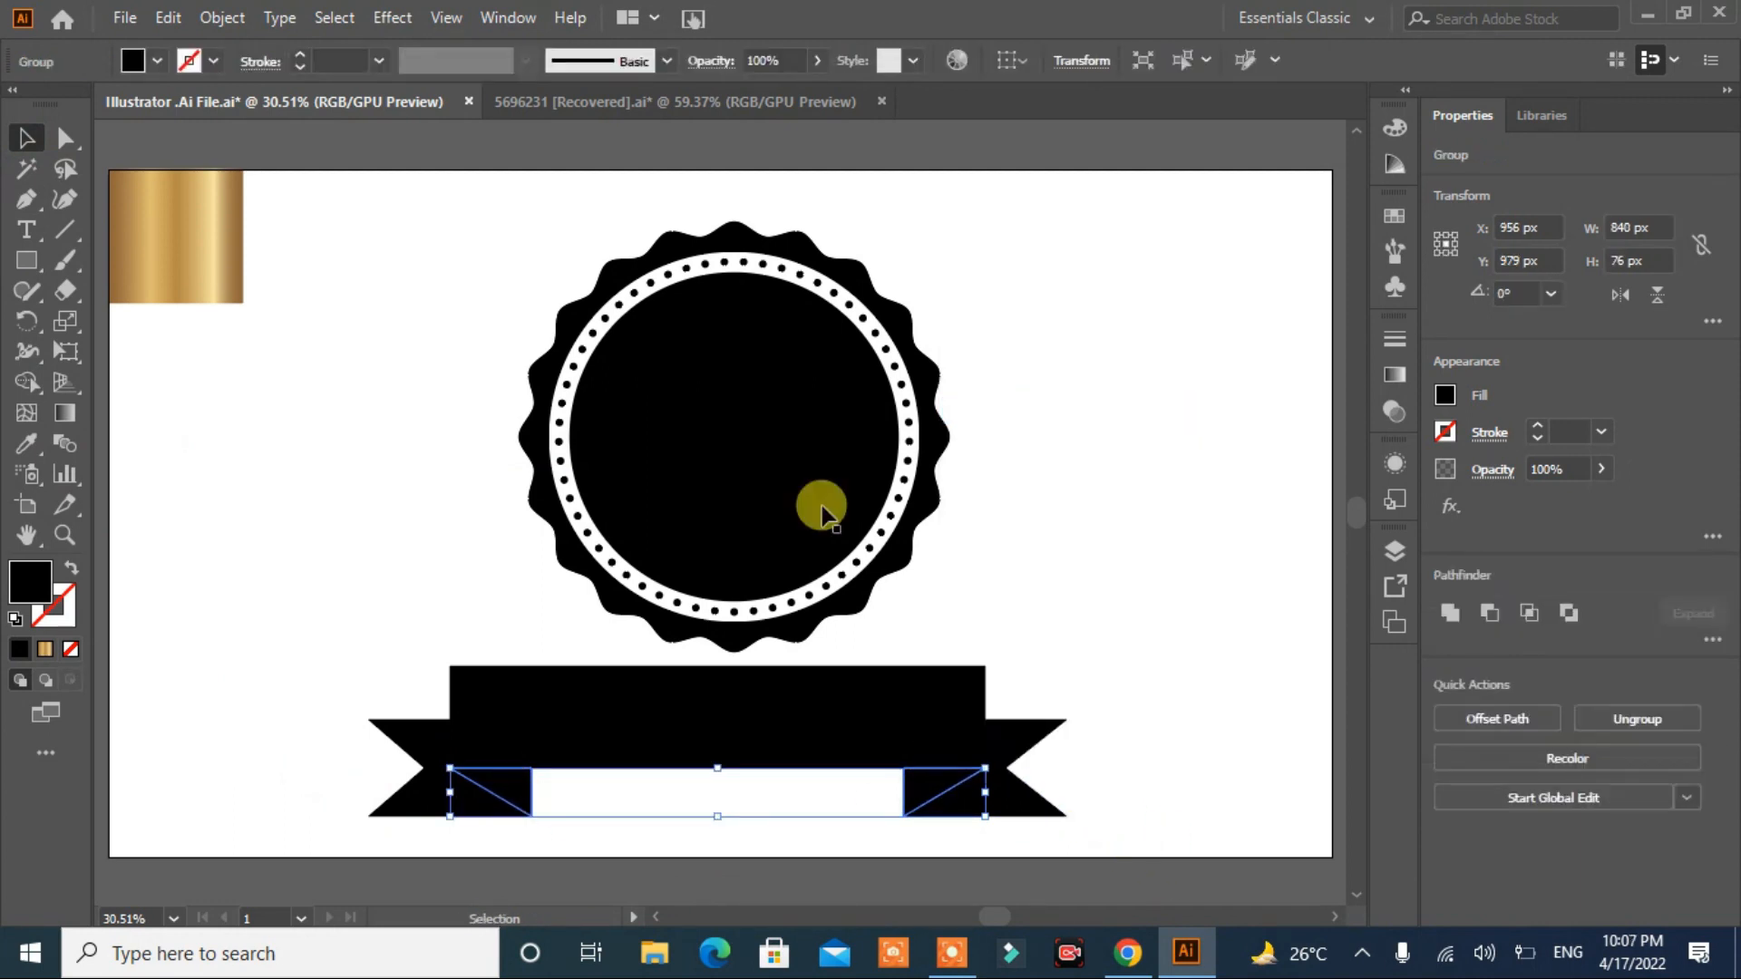
pyautogui.click(144, 60)
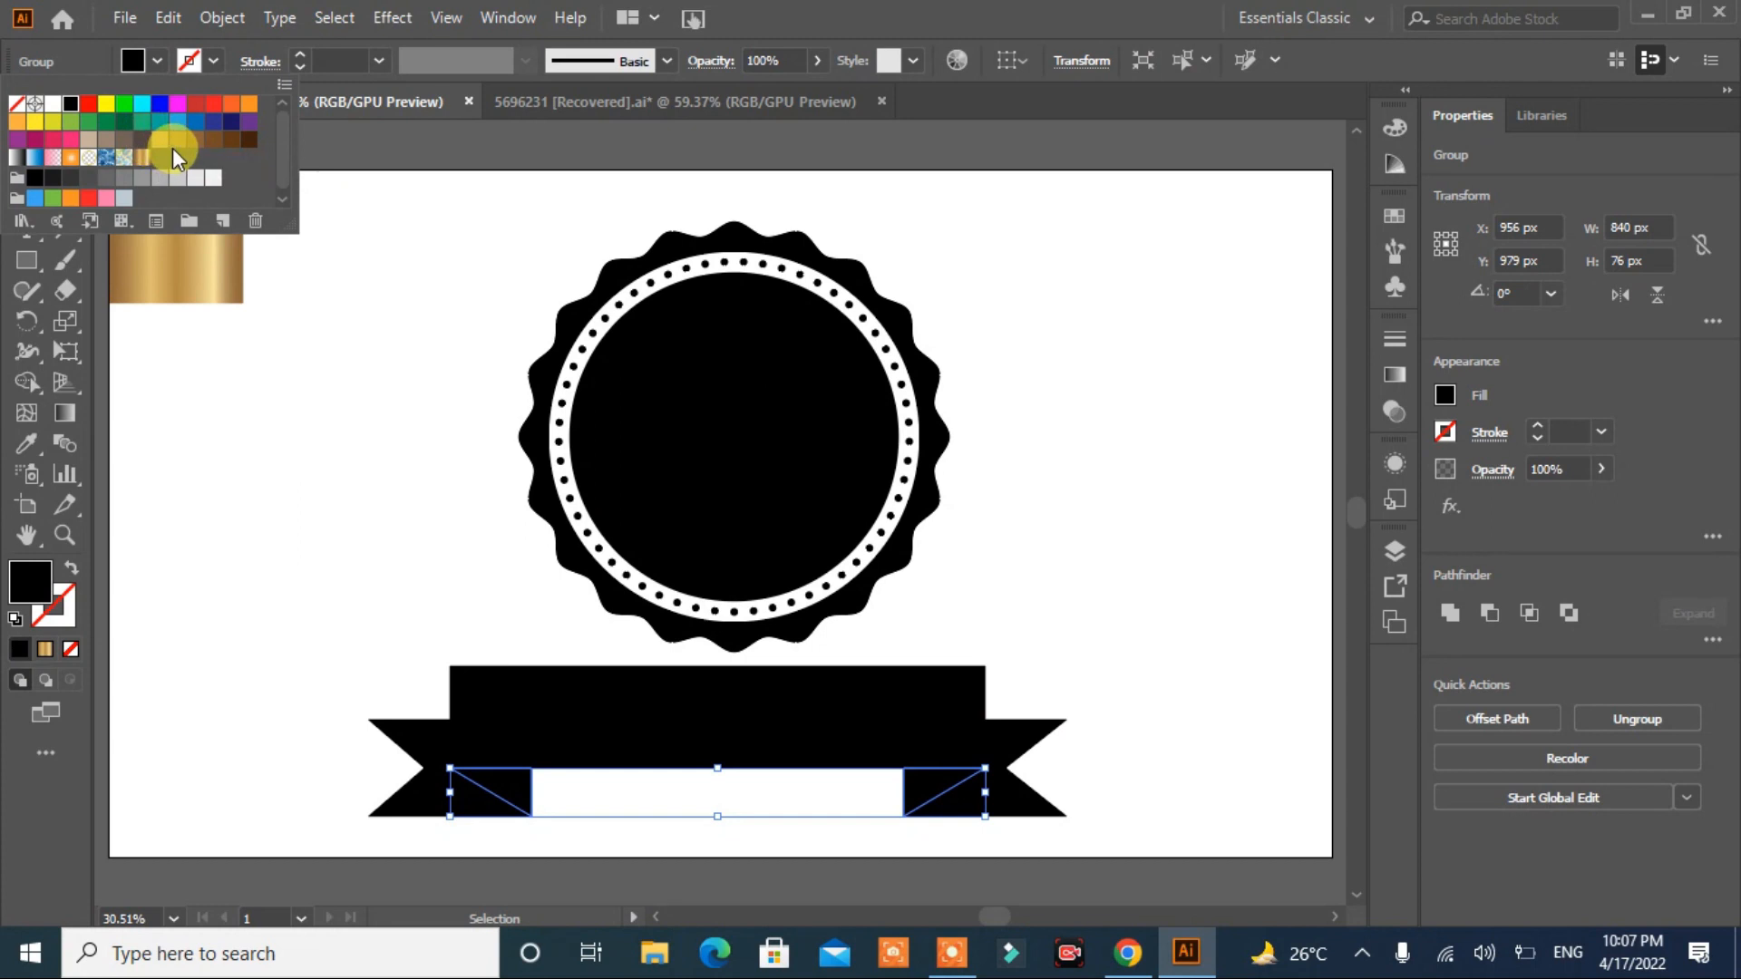
pyautogui.click(249, 140)
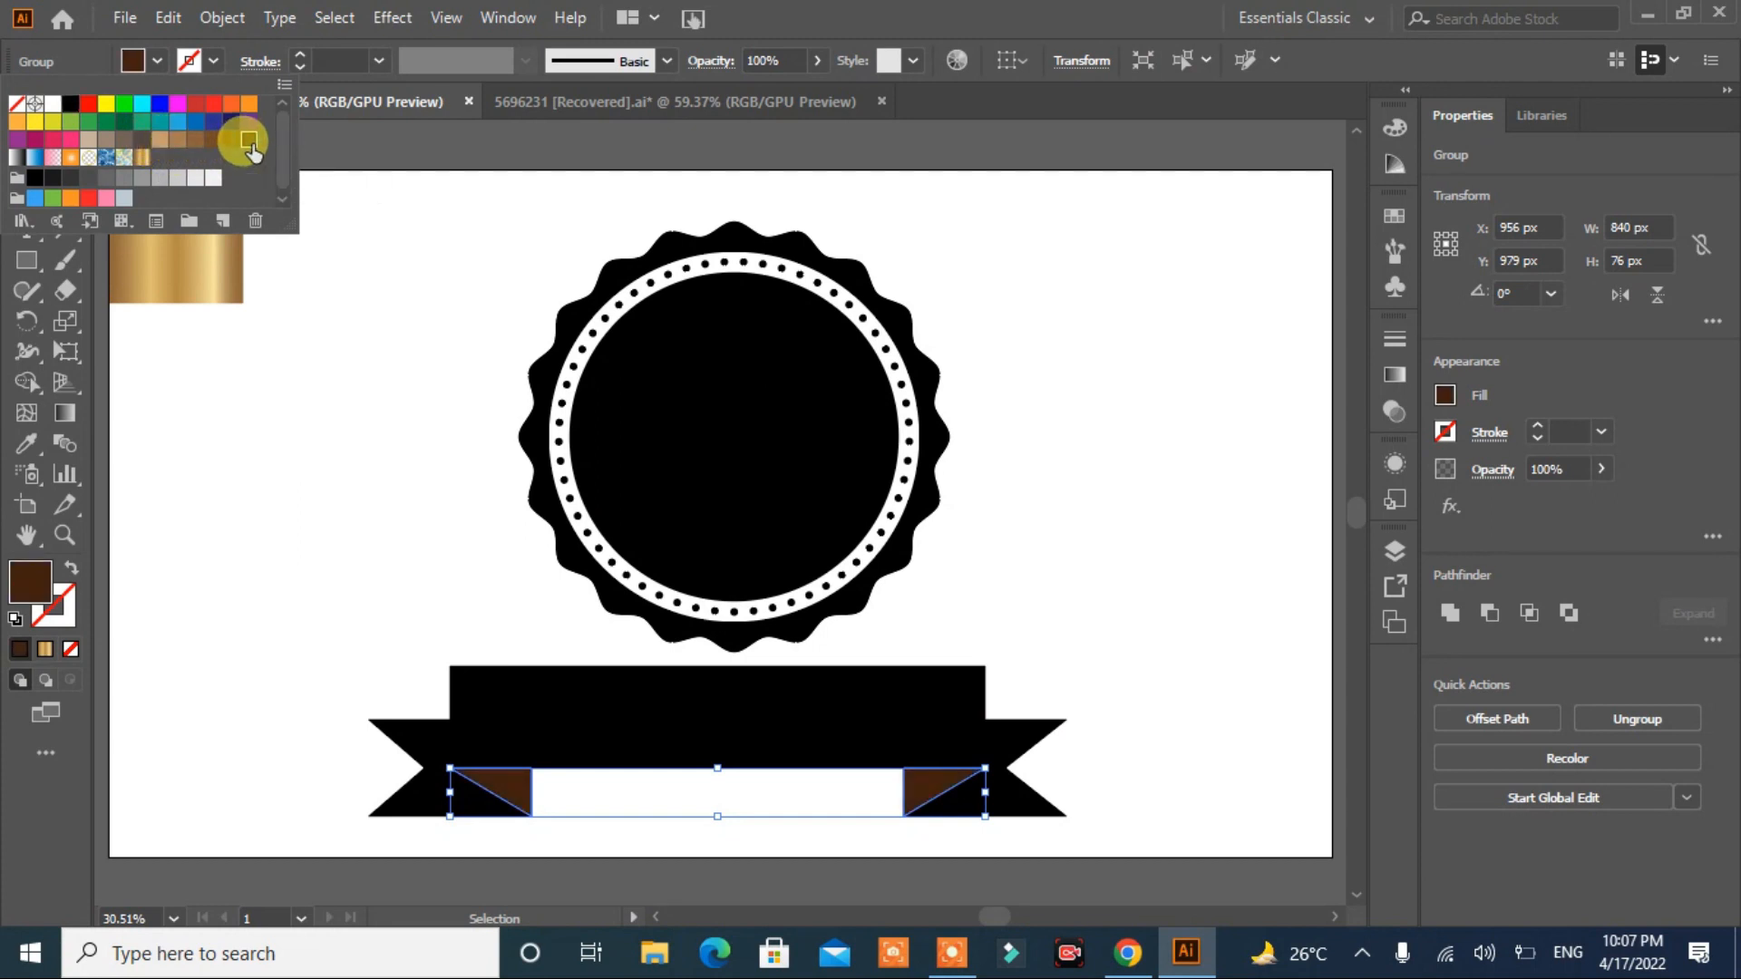
pyautogui.click(288, 530)
pyautogui.click(284, 508)
# Step: Apply the gold gradient from the sample square to the badge's scalloped ring with the Eyedropper
pyautogui.moveTo(1127, 687); pyautogui.dragTo(280, 786)
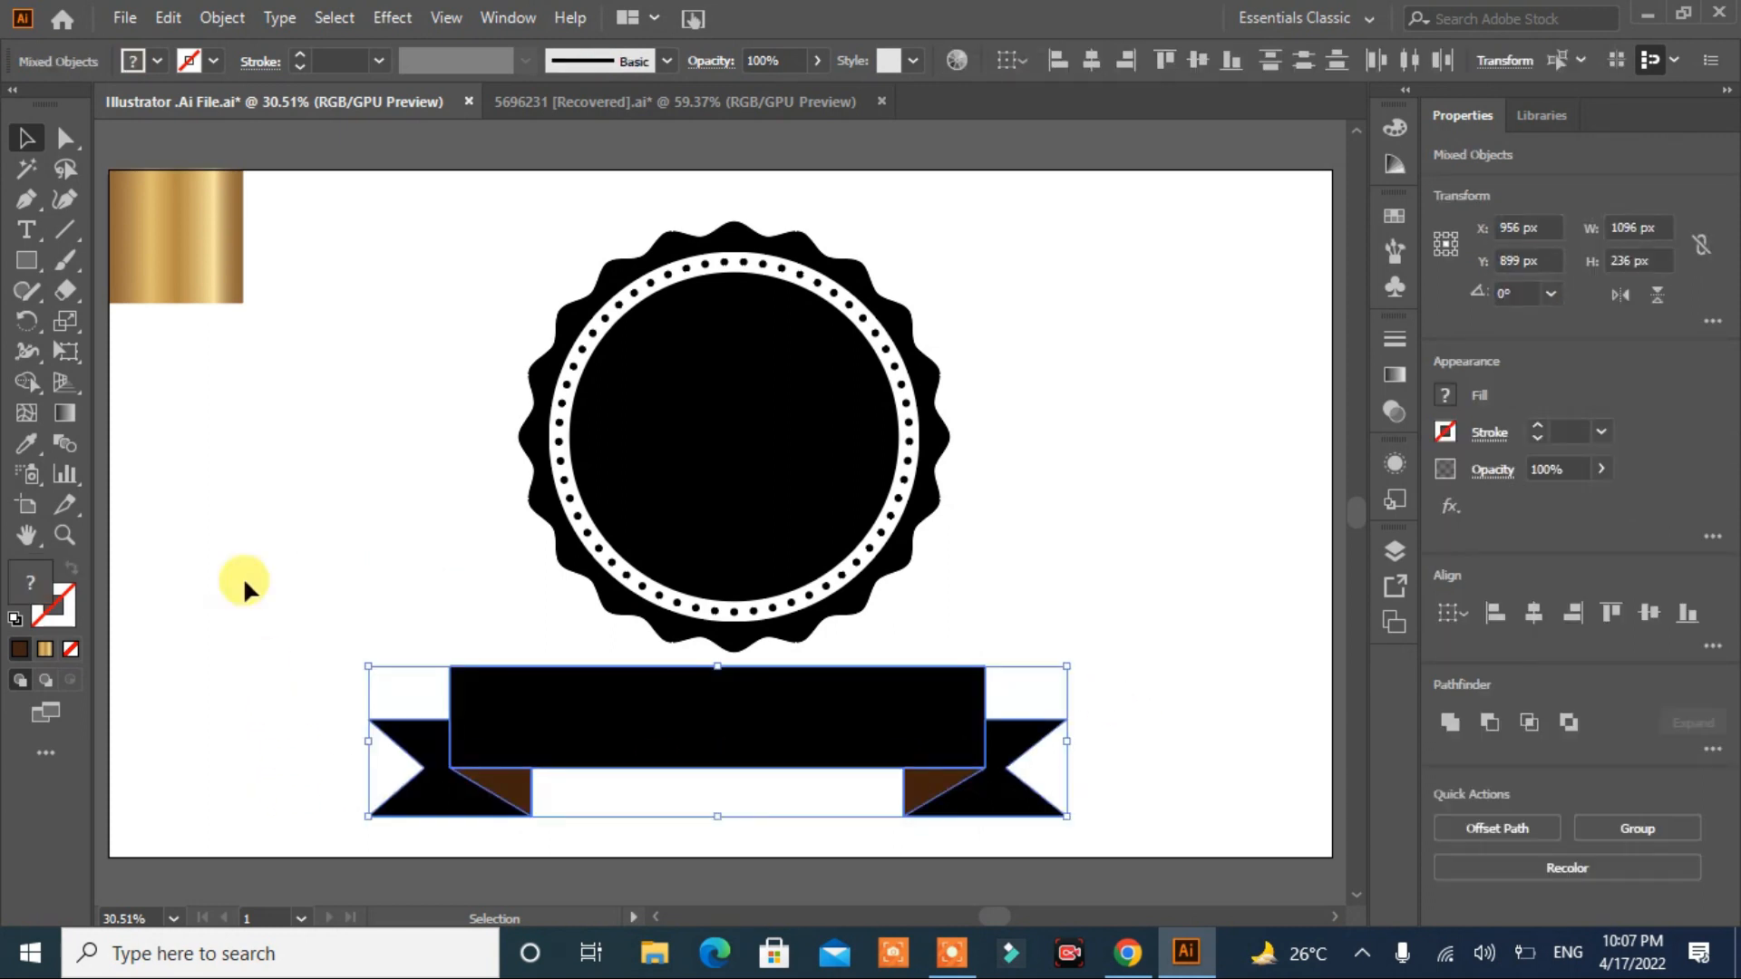
pyautogui.click(534, 442)
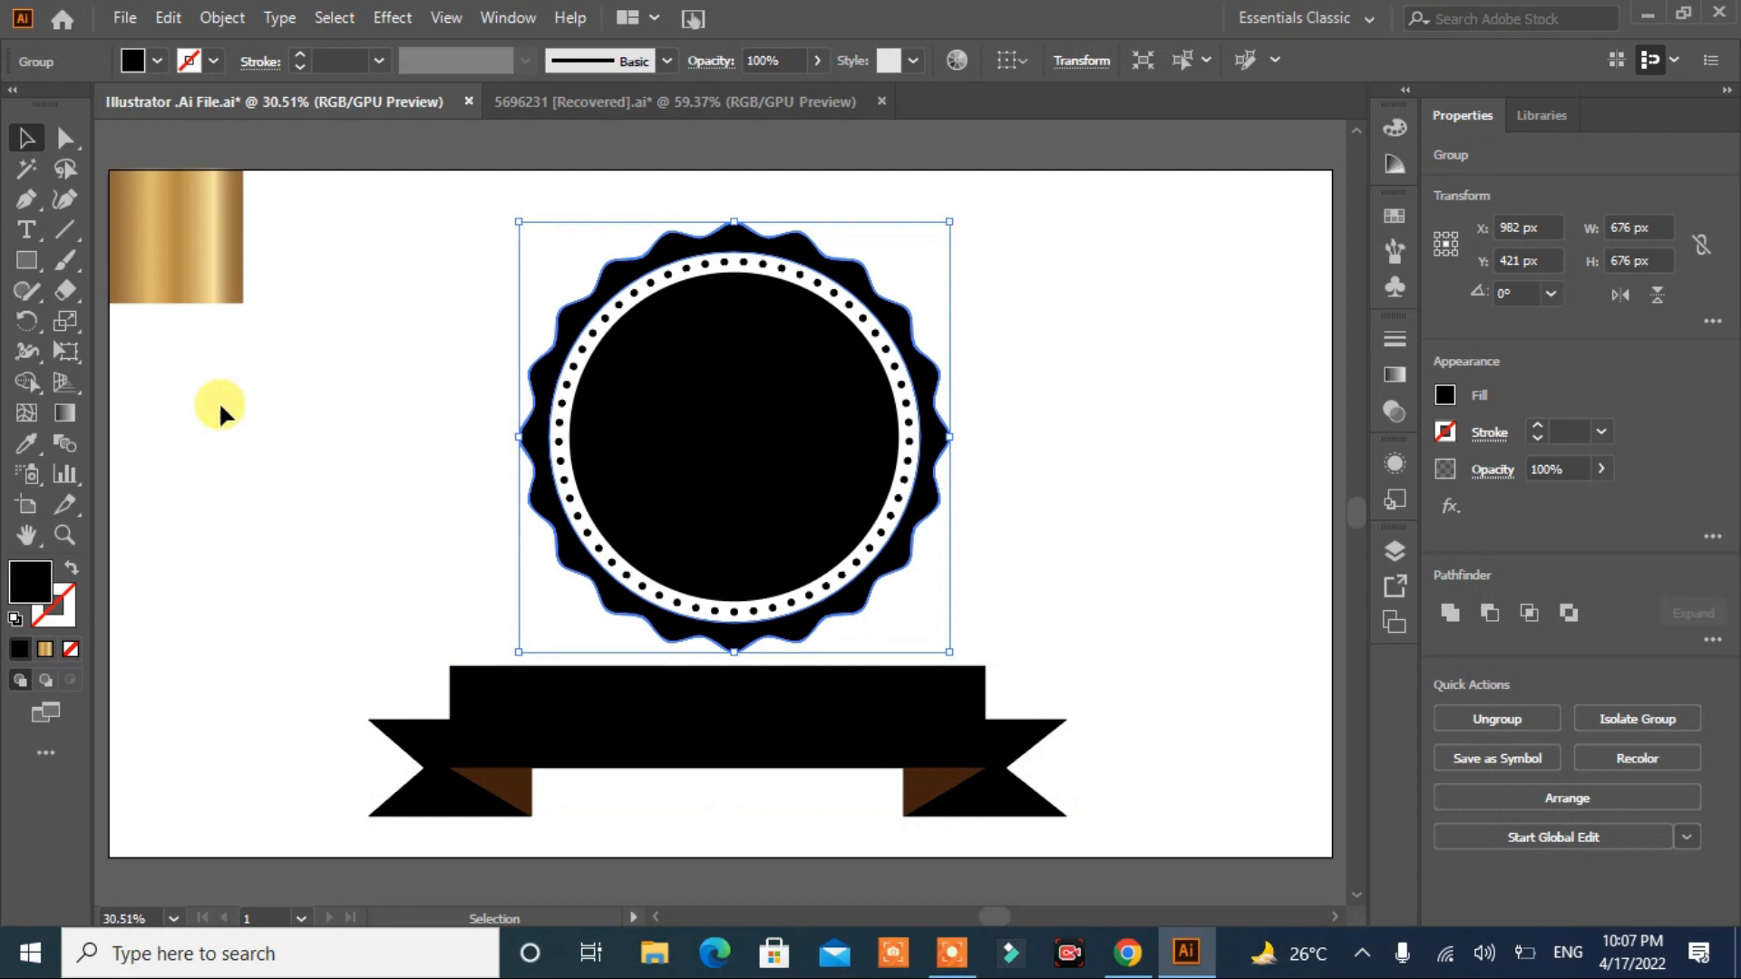
pyautogui.click(26, 442)
pyautogui.click(154, 223)
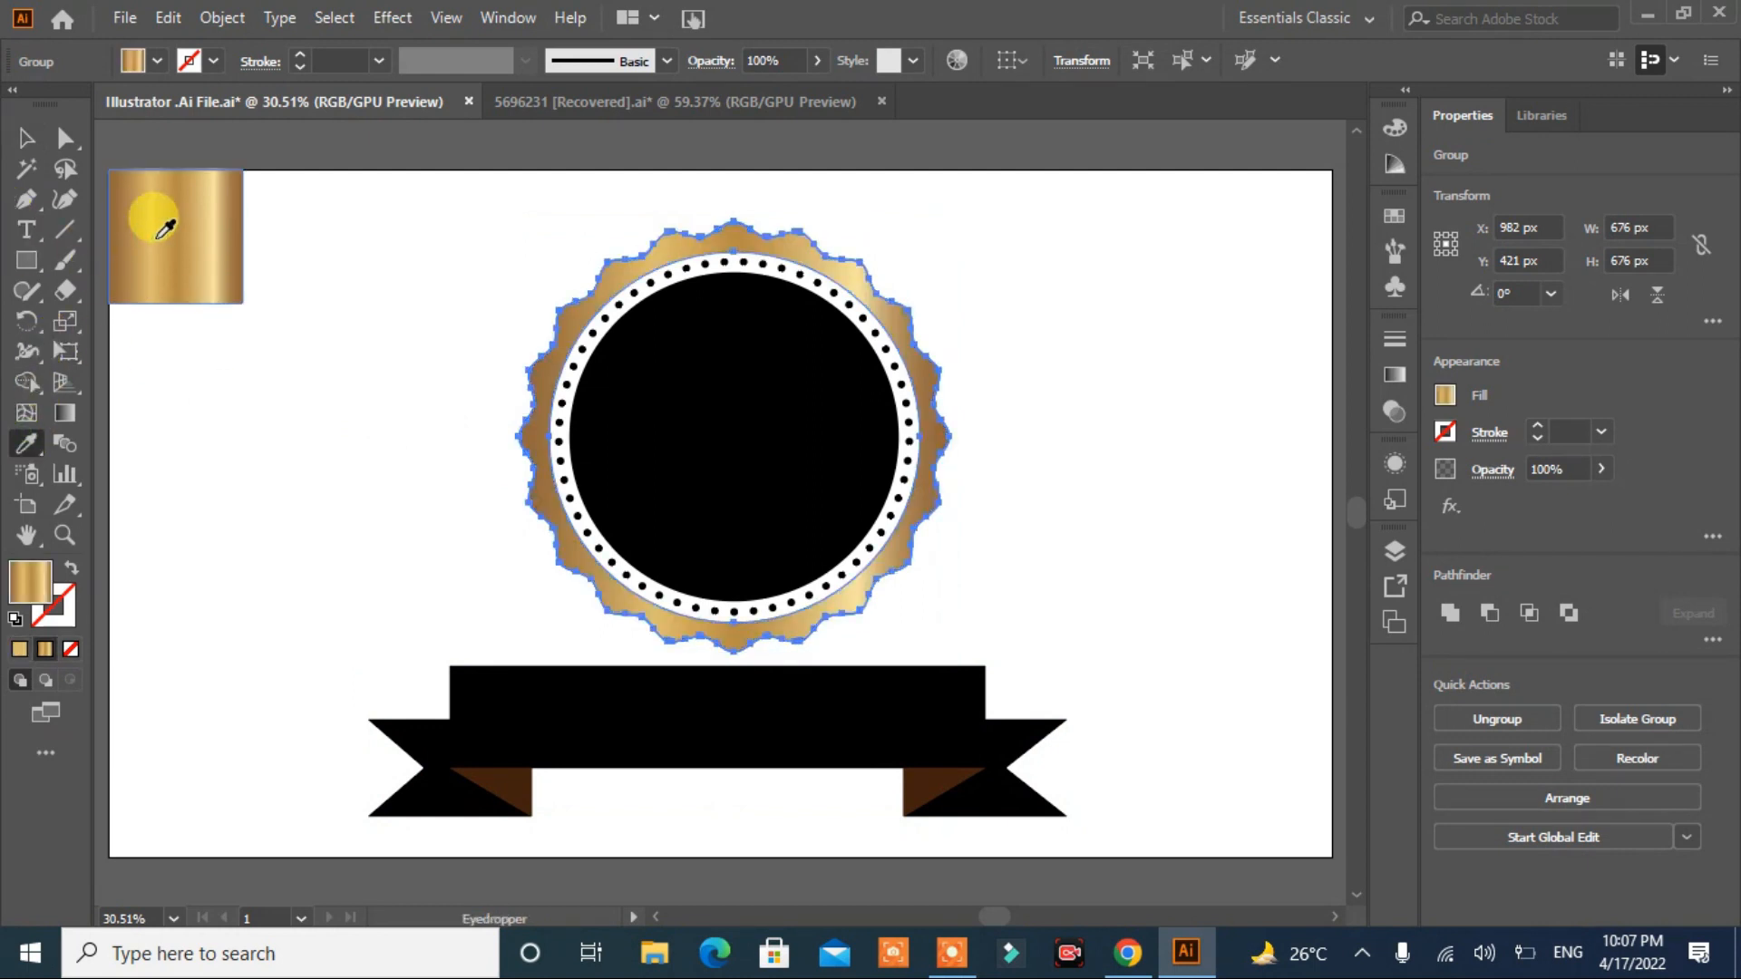
pyautogui.click(26, 138)
pyautogui.click(162, 405)
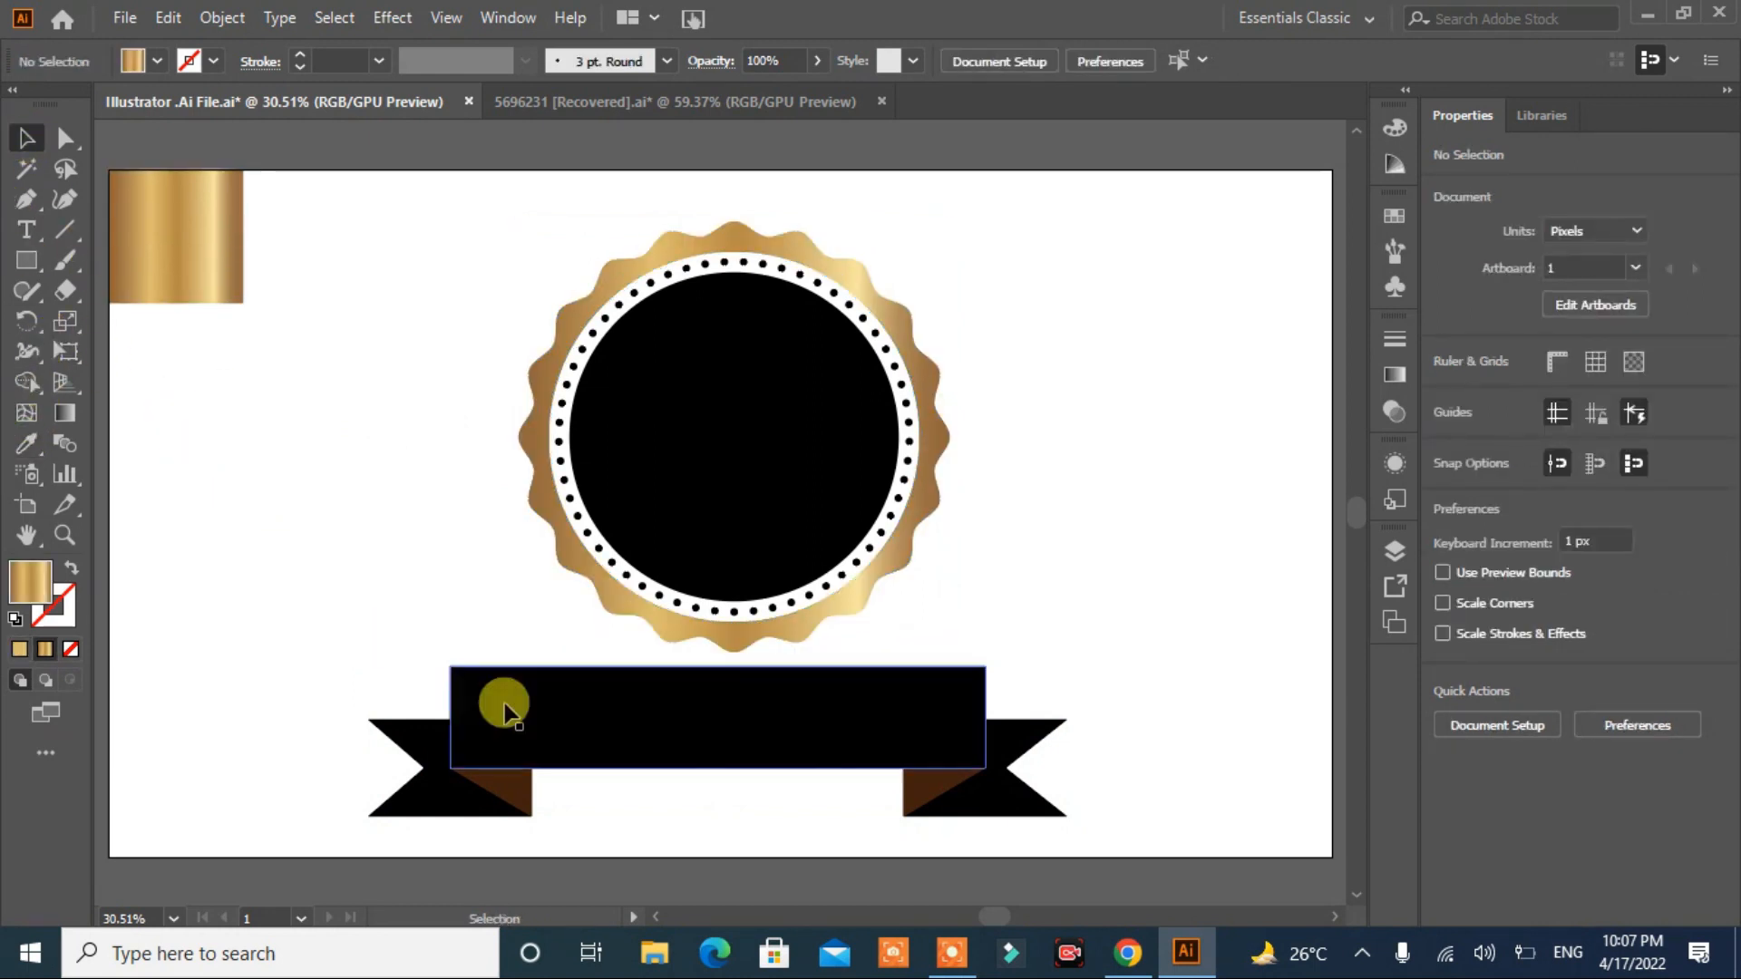
# Step: Fill the central ribbon banner with the gold gradient sampled from the square
pyautogui.click(583, 711)
pyautogui.click(26, 443)
pyautogui.click(175, 233)
pyautogui.click(26, 138)
pyautogui.click(350, 711)
# Step: Select both notched ribbon tails and give them the sampled gold gradient
pyautogui.click(408, 738)
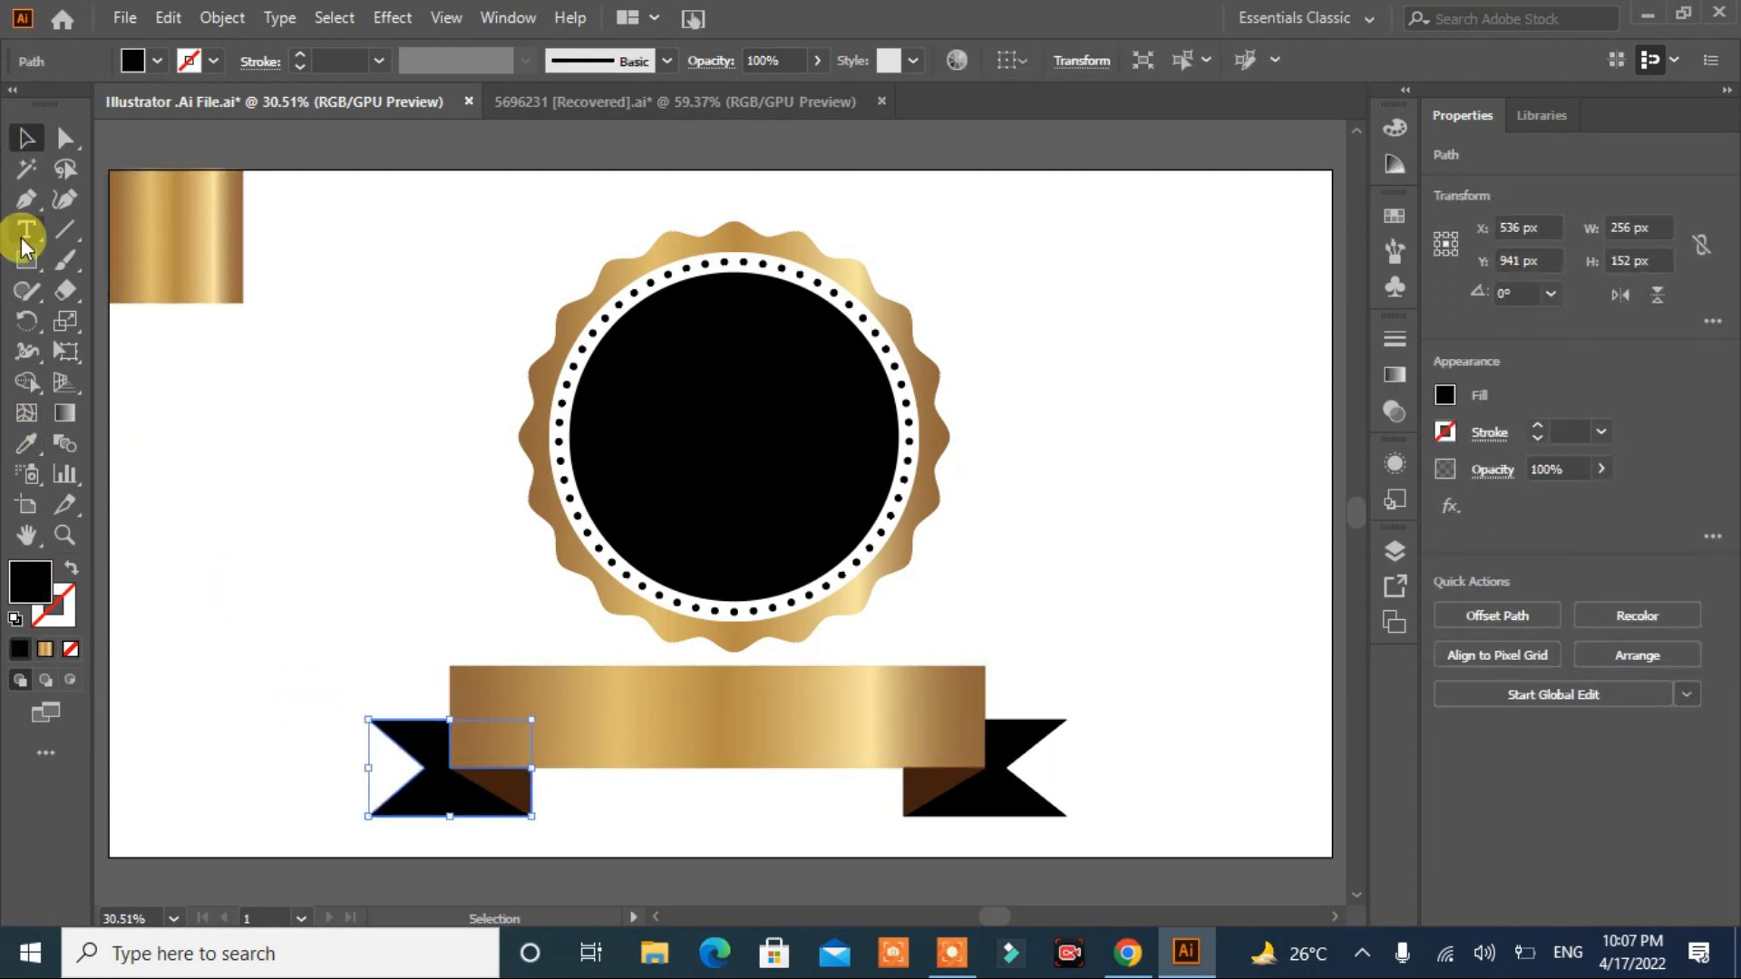
pyautogui.keyDown('shift'); pyautogui.click(1034, 811); pyautogui.keyUp('shift')
pyautogui.click(26, 443)
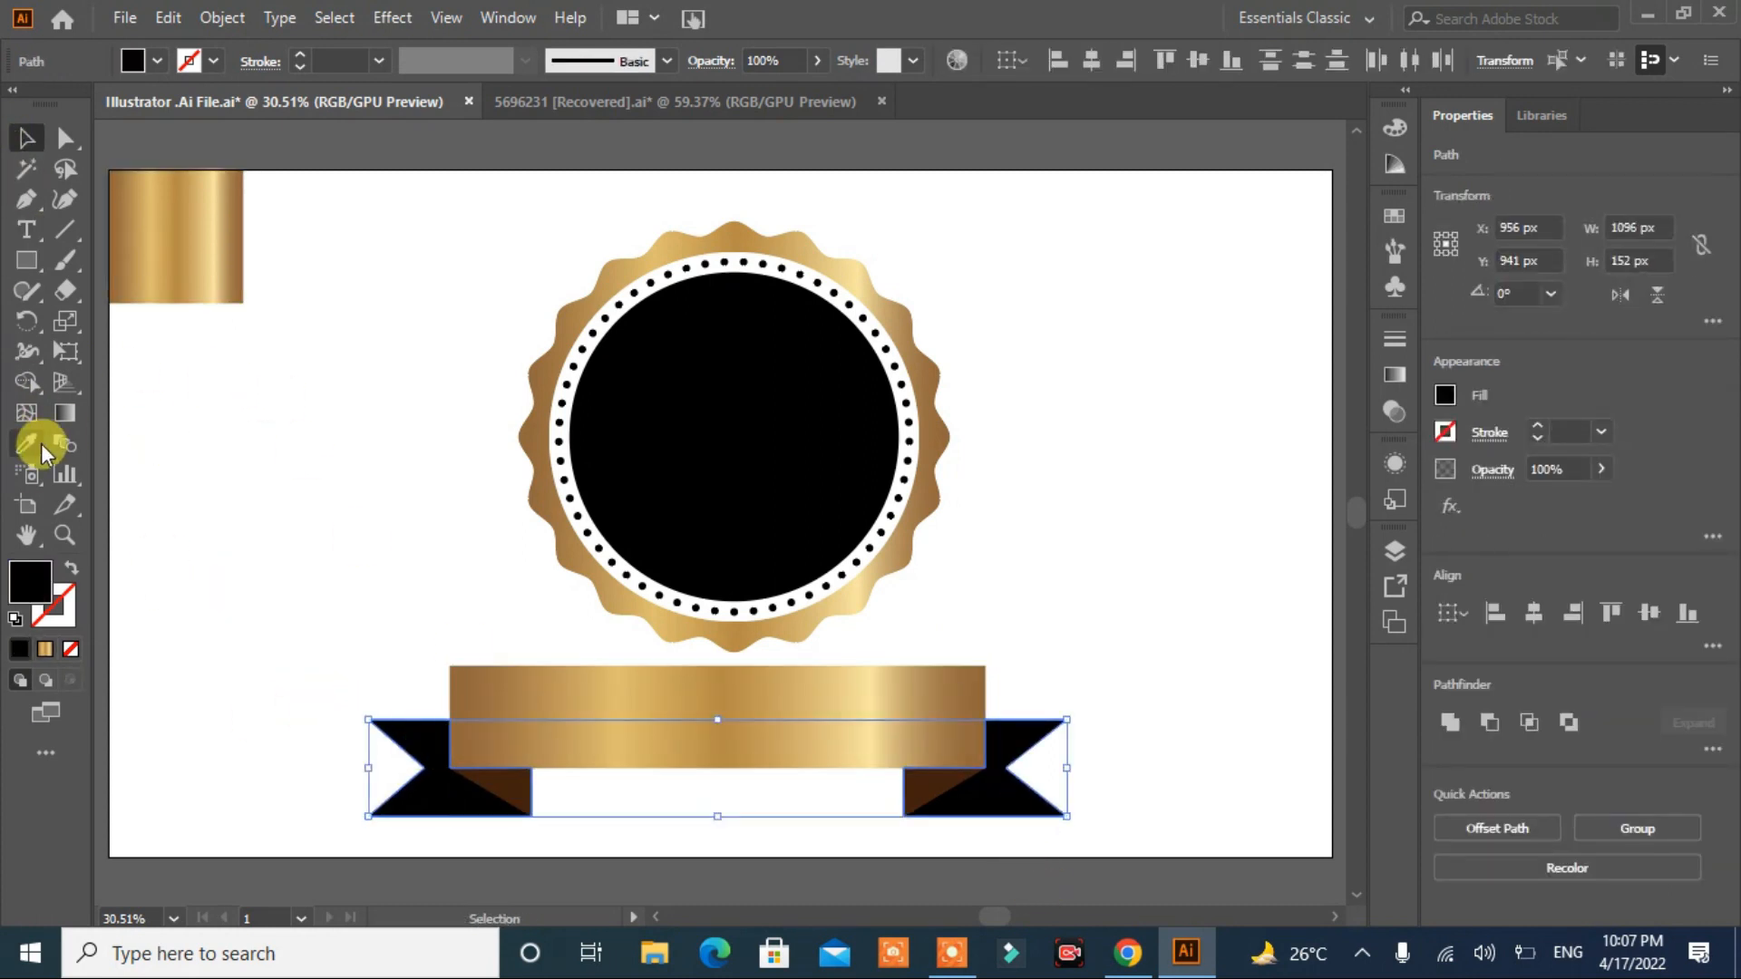
pyautogui.click(166, 269)
pyautogui.click(26, 138)
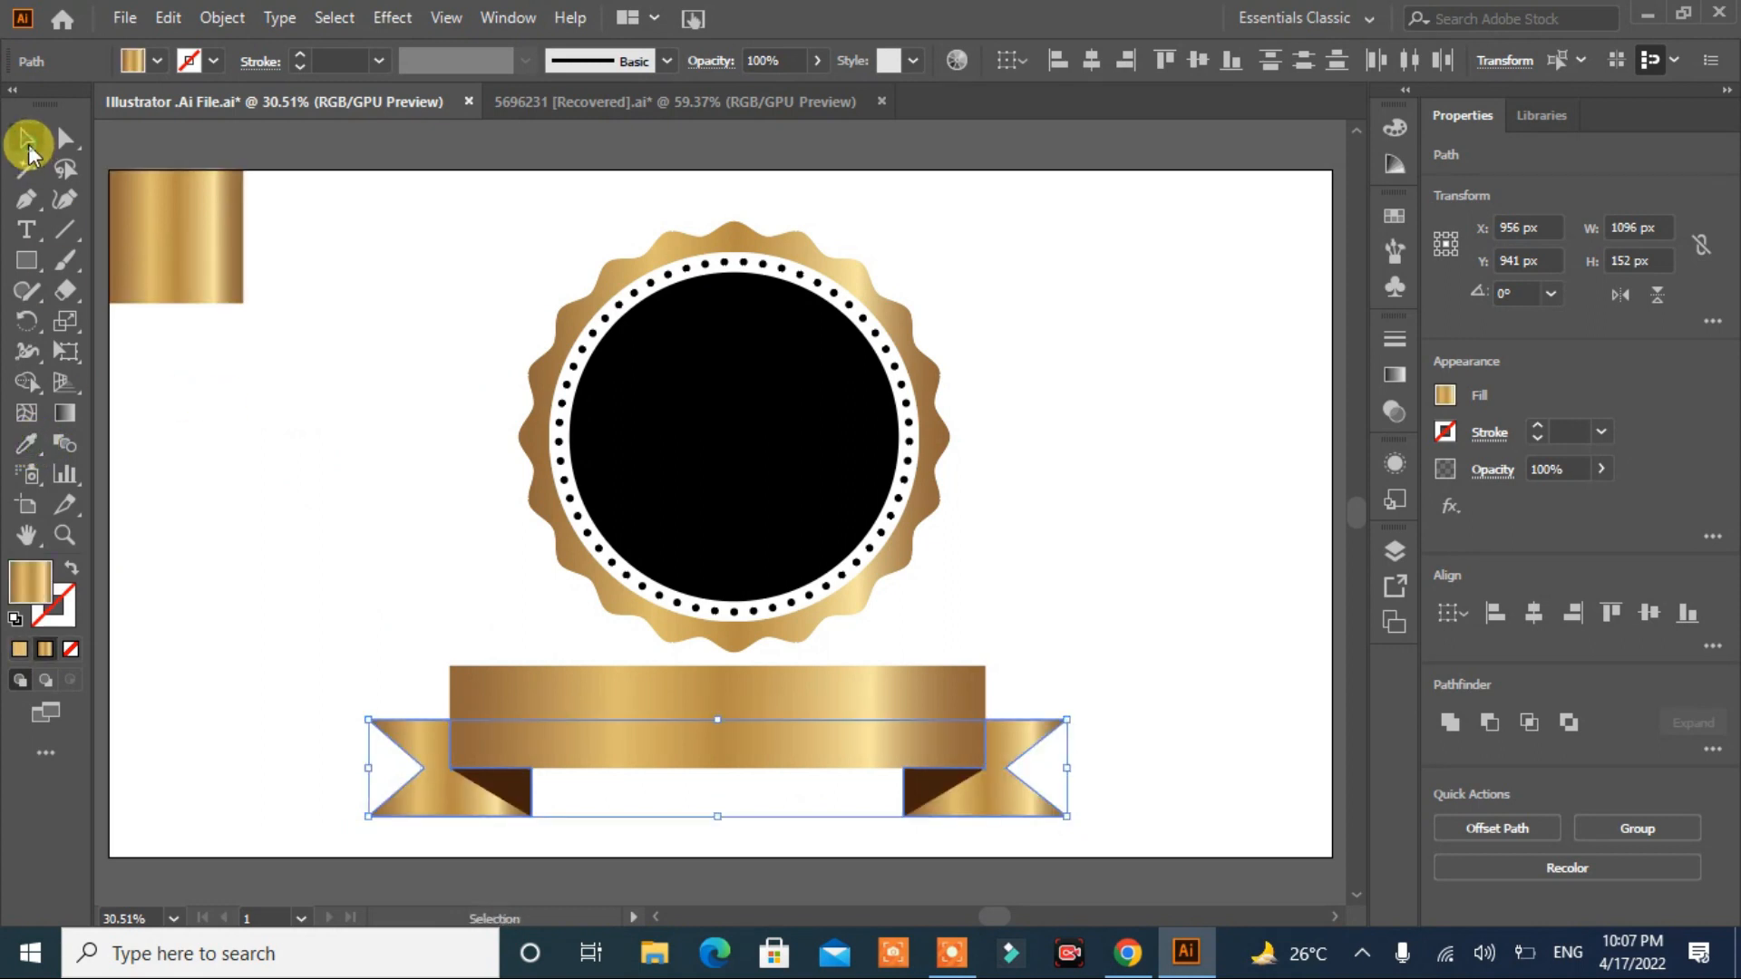
pyautogui.click(285, 536)
# Step: Group the gold ribbon pieces and try to scale them down without the brown folds
pyautogui.moveTo(1152, 726); pyautogui.dragTo(291, 765)
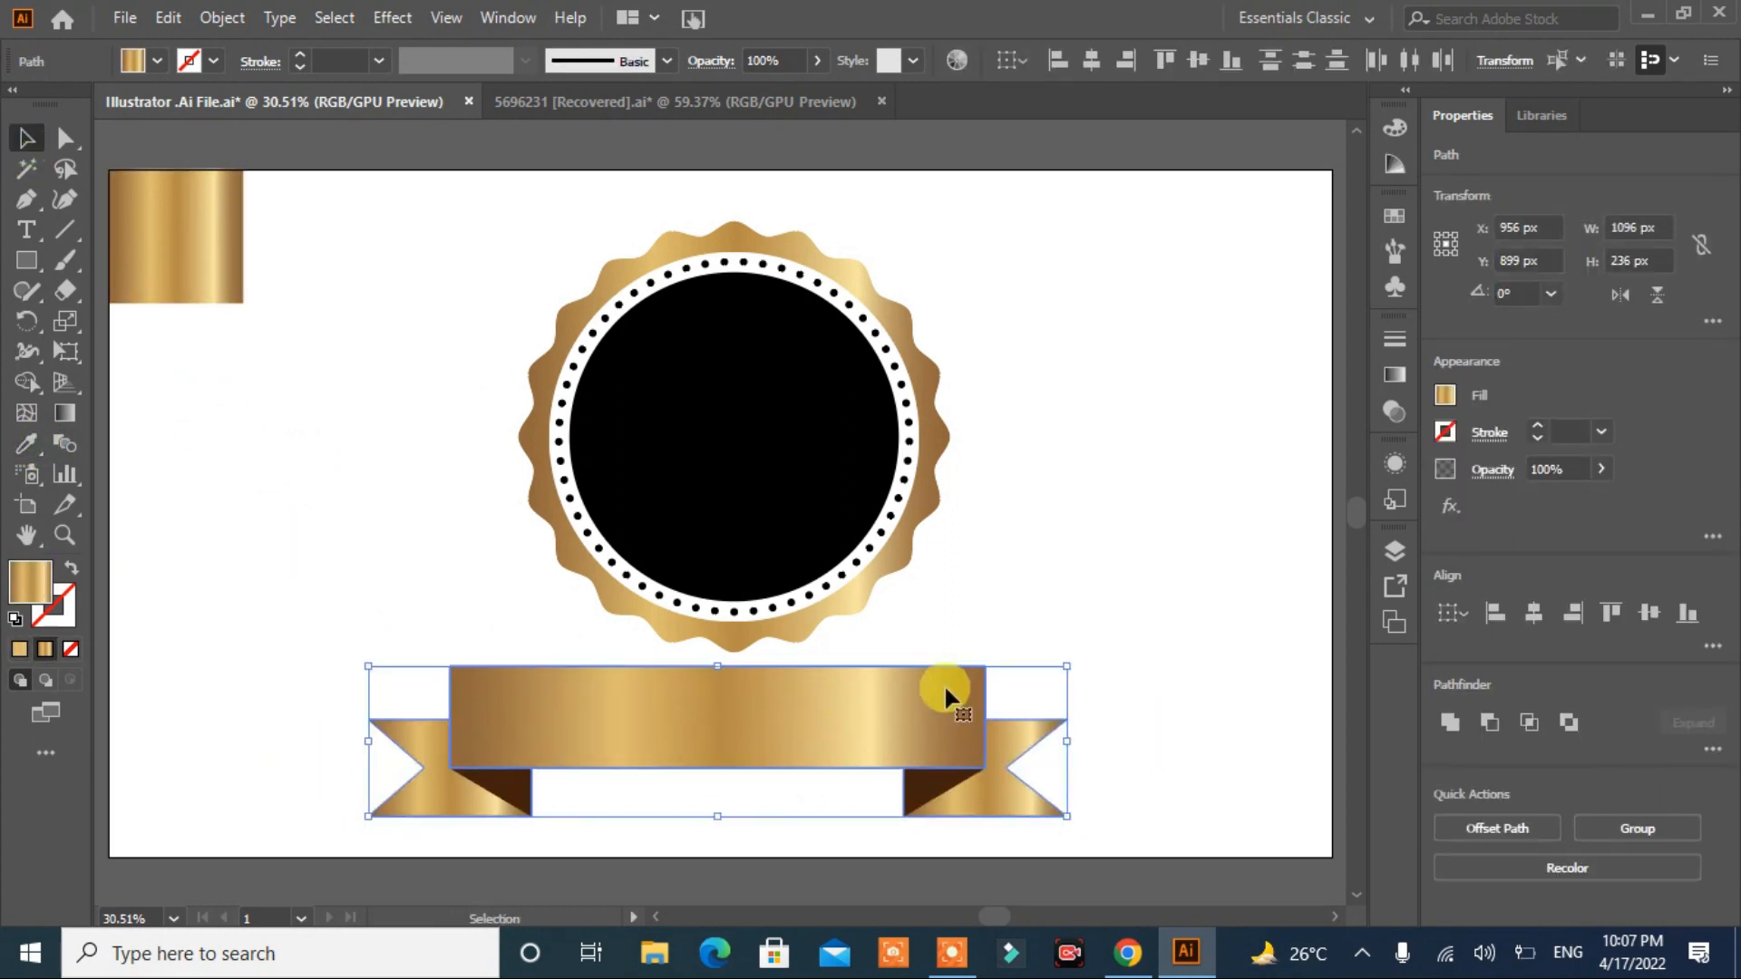
pyautogui.click(1620, 827)
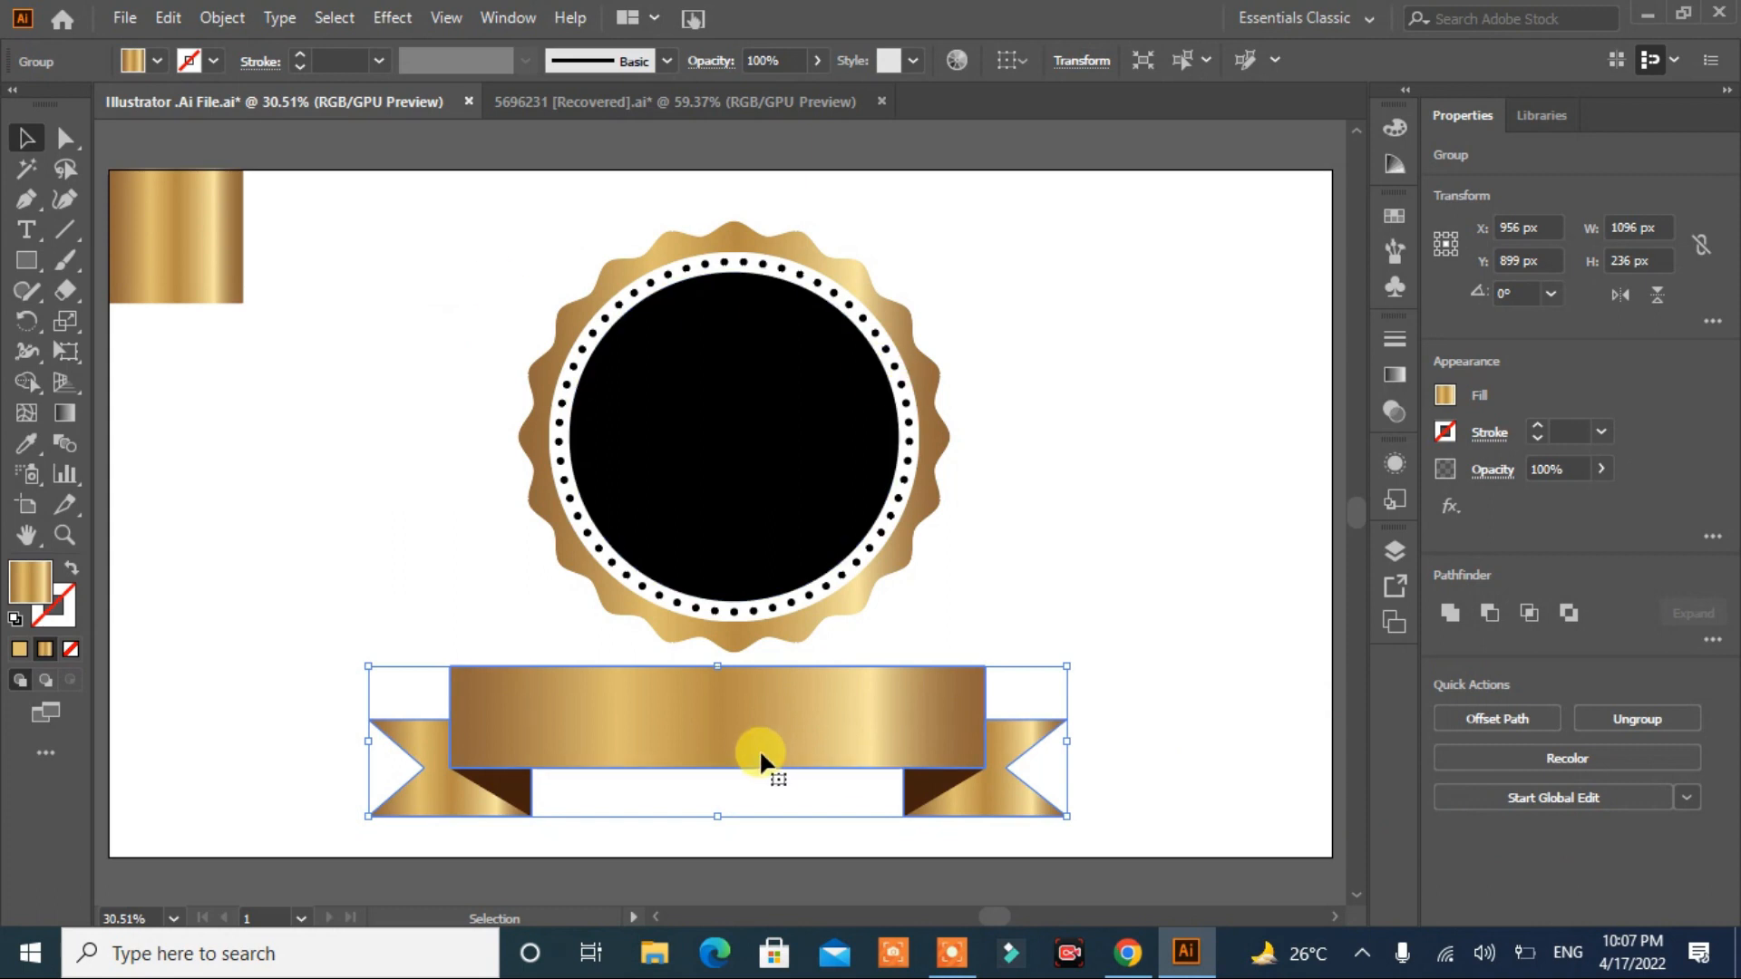
pyautogui.moveTo(1068, 816); pyautogui.dragTo(1007, 796)
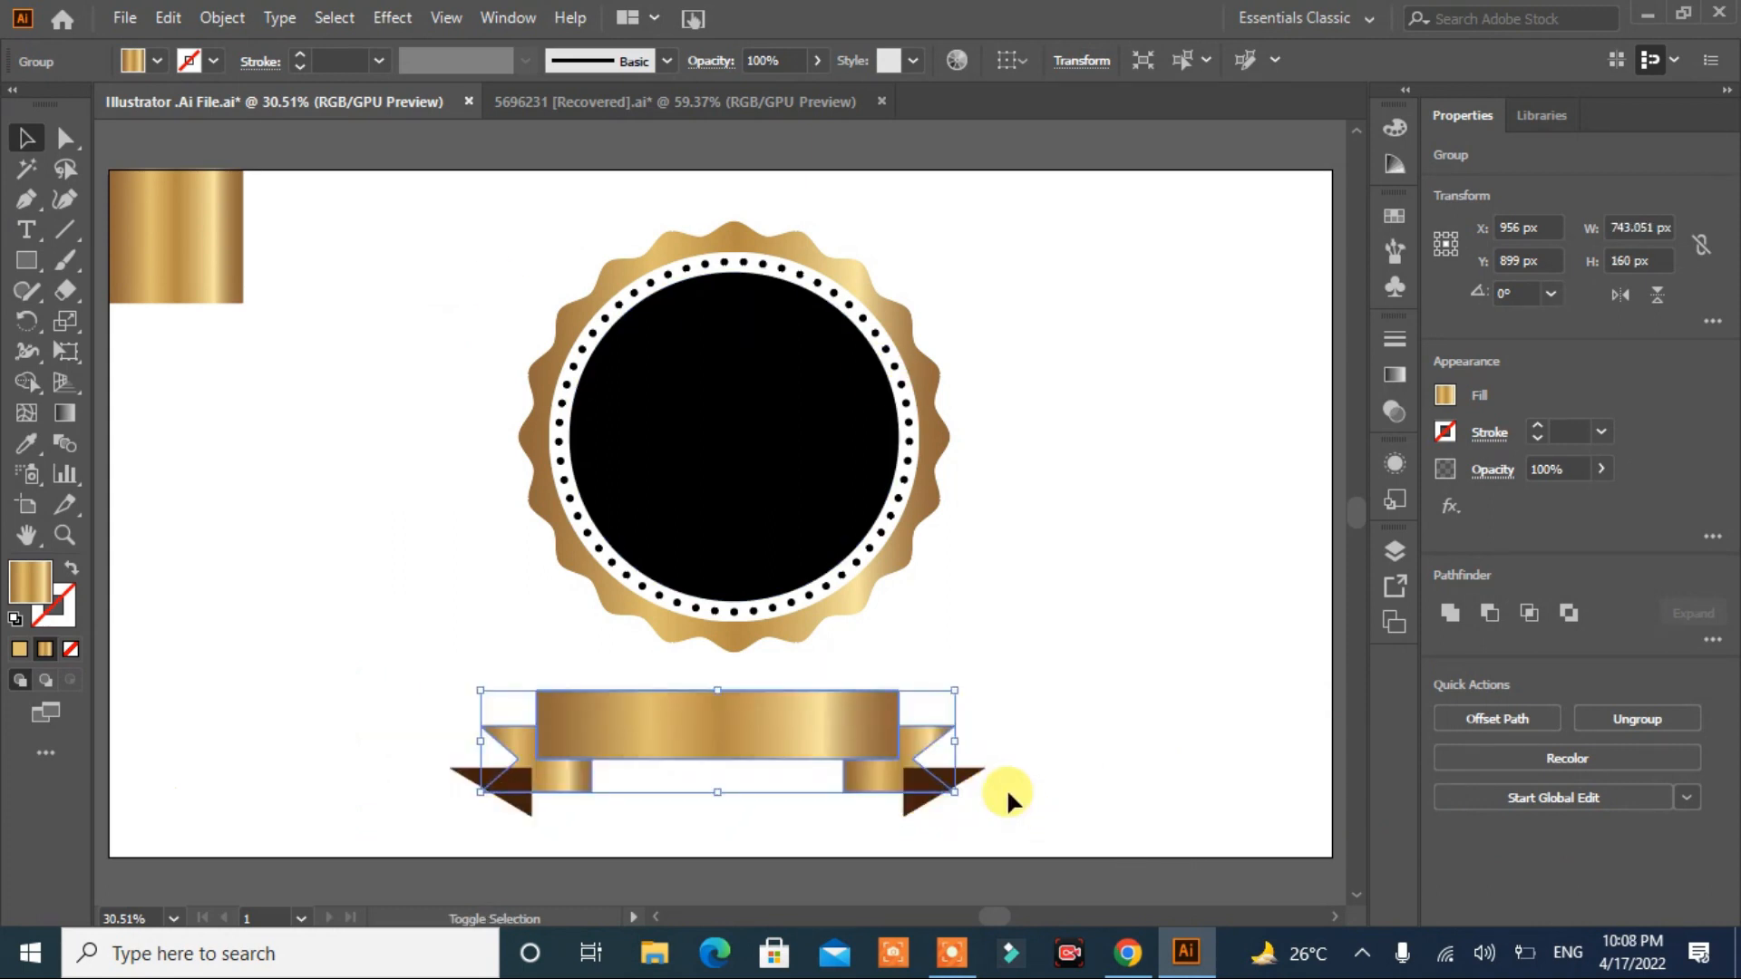
pyautogui.hotkey('ctrl', 'z')
# Step: Group the whole ribbon including the brown folds and scale it to about 932 × 201 px, centred beneath the badge
pyautogui.moveTo(1140, 686); pyautogui.dragTo(367, 769)
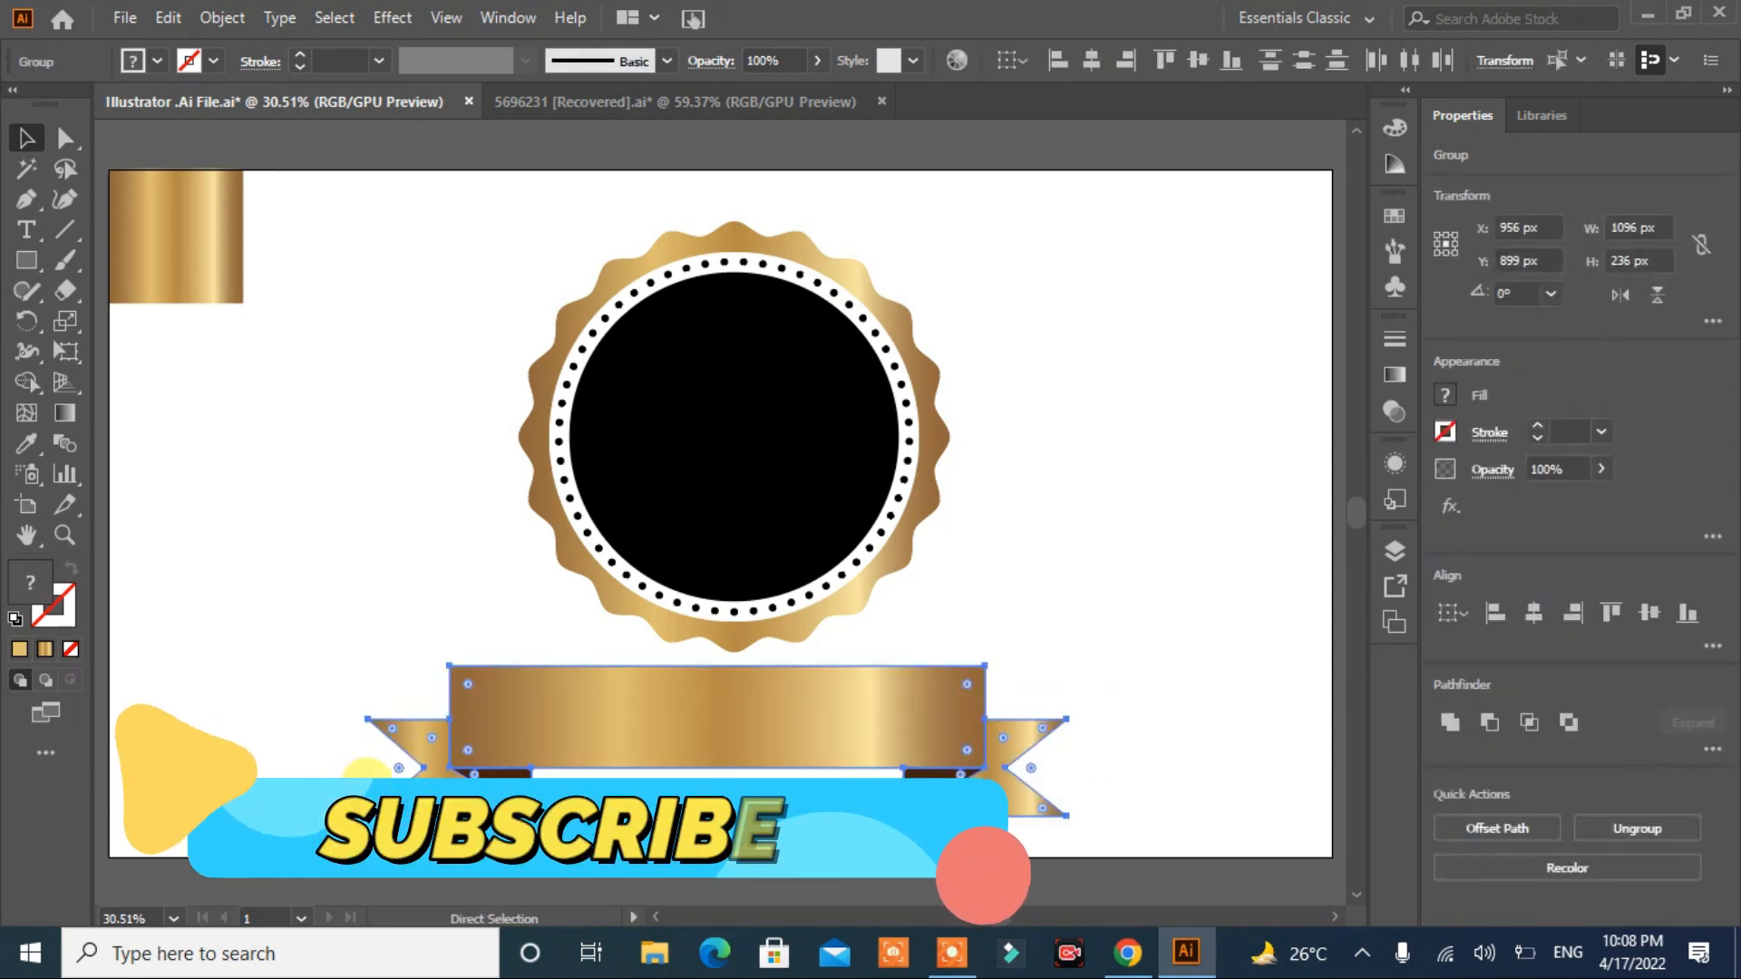
pyautogui.hotkey('ctrl', 'g')
pyautogui.moveTo(1063, 813); pyautogui.dragTo(1013, 810)
pyautogui.moveTo(797, 725); pyautogui.dragTo(773, 698)
# Step: Warp the ribbon group with an envelope in Arc style, using a horizontal bend of 19%
pyautogui.click(220, 18)
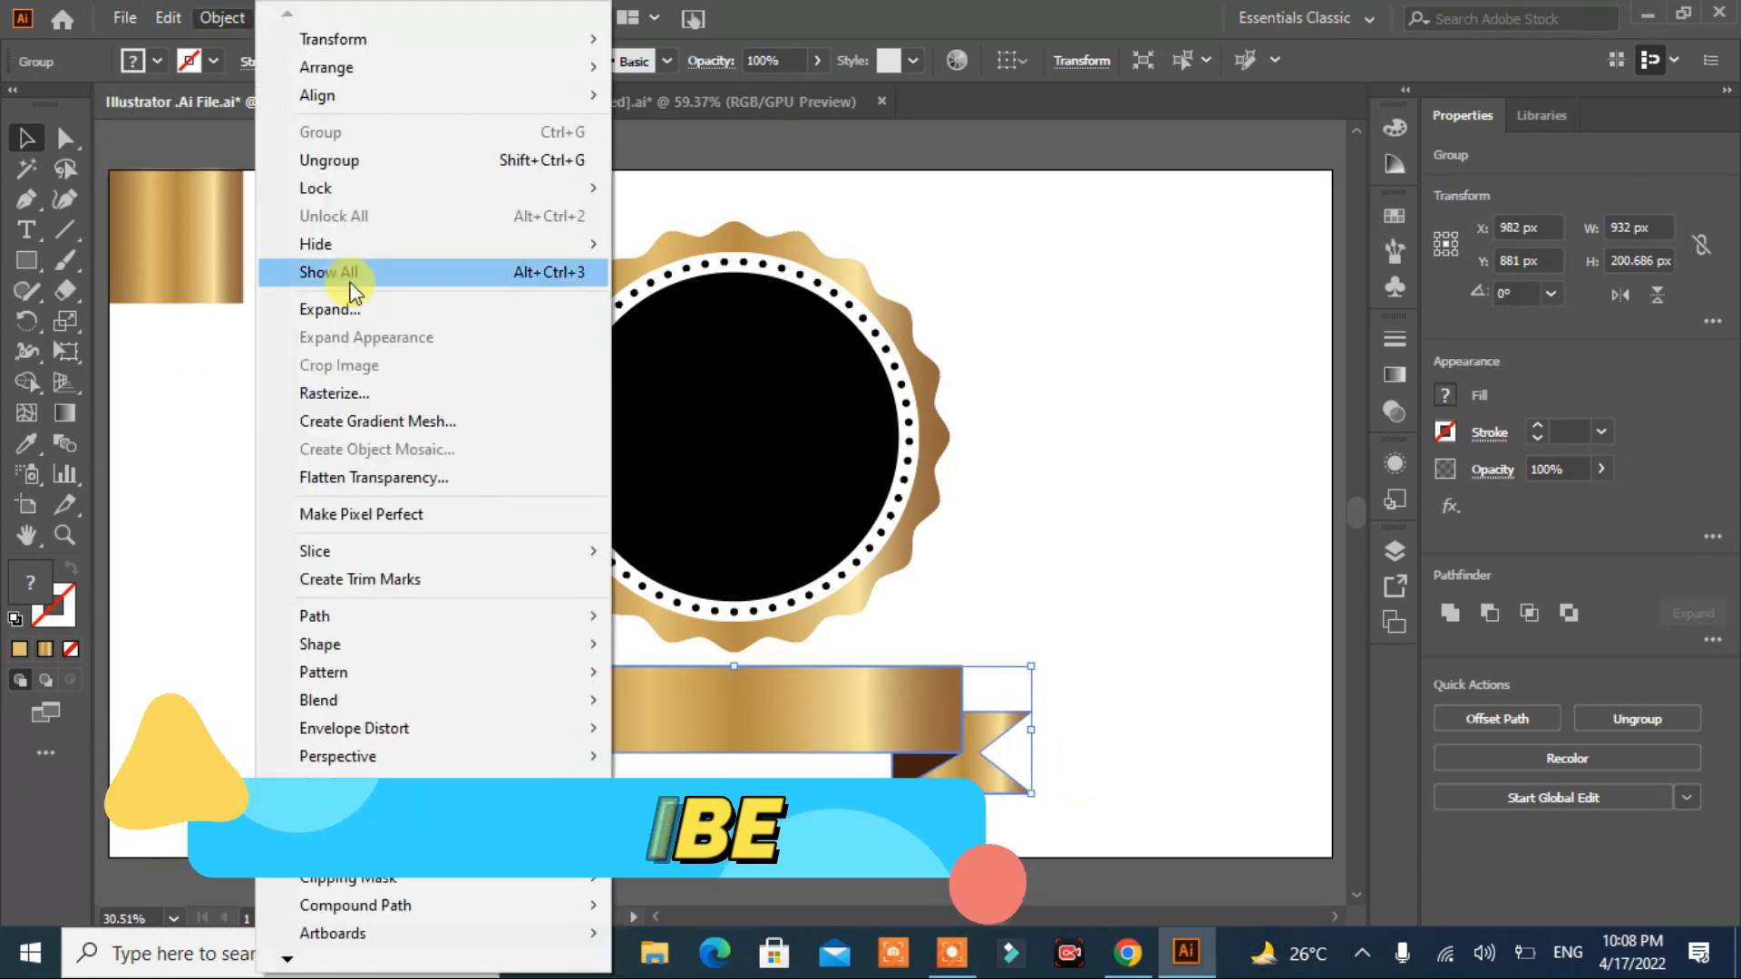
pyautogui.moveTo(394, 740)
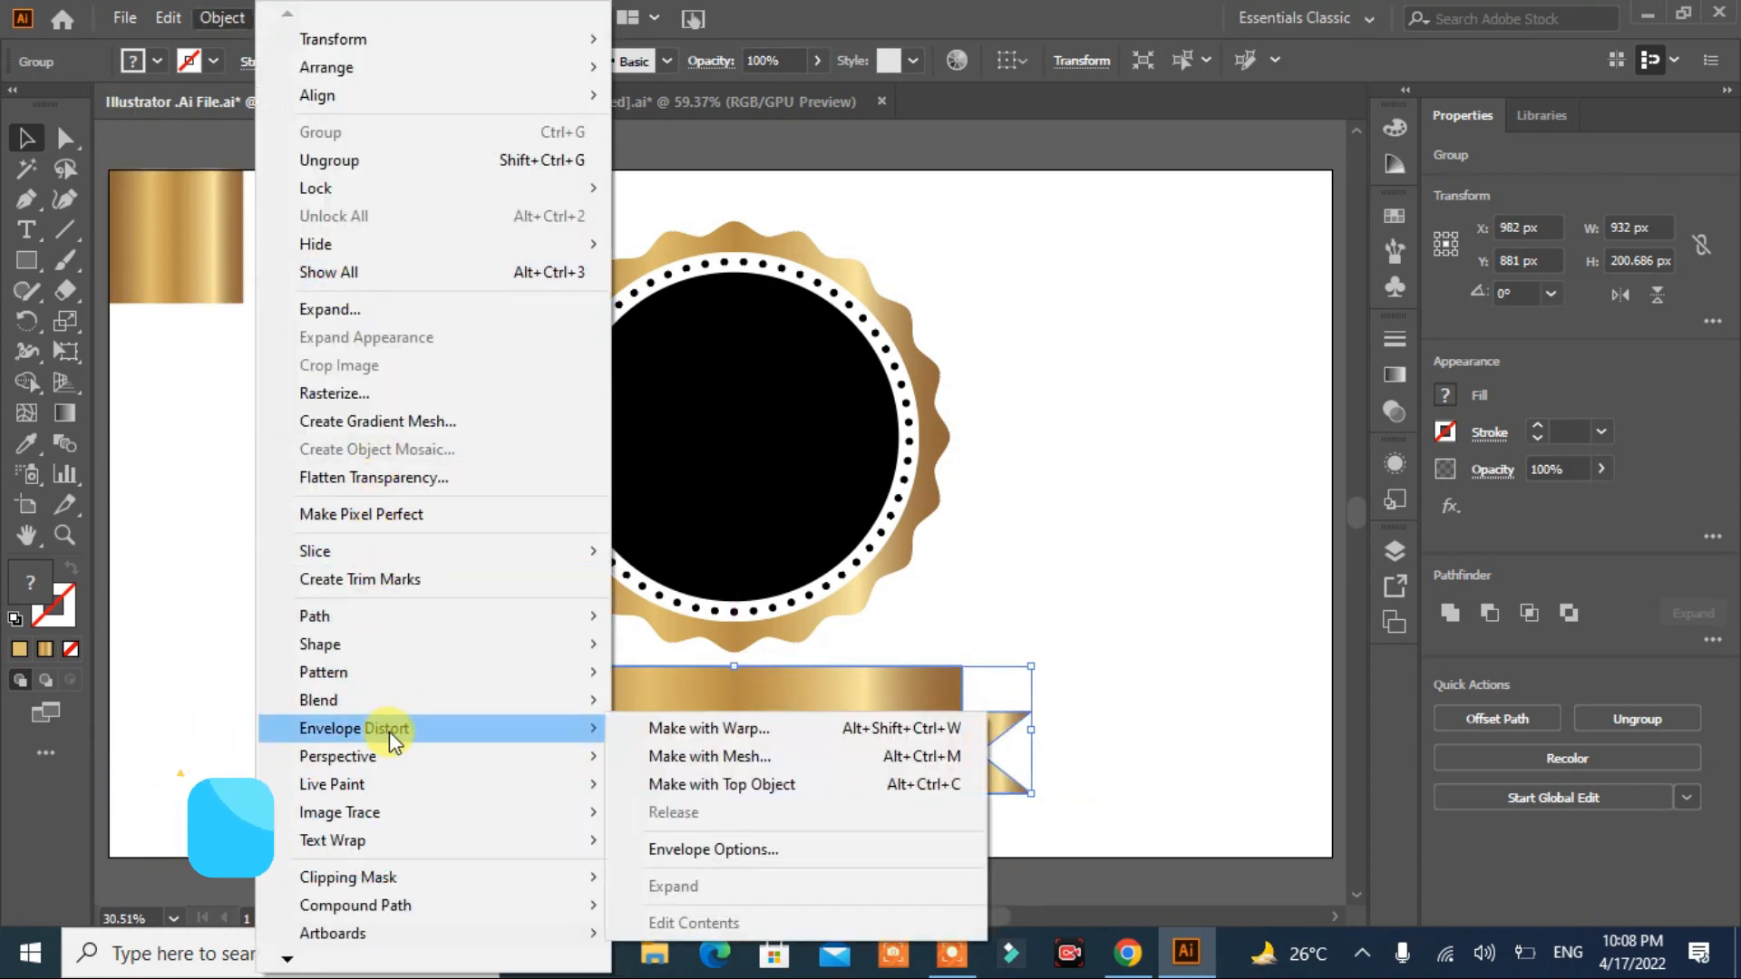
pyautogui.click(739, 729)
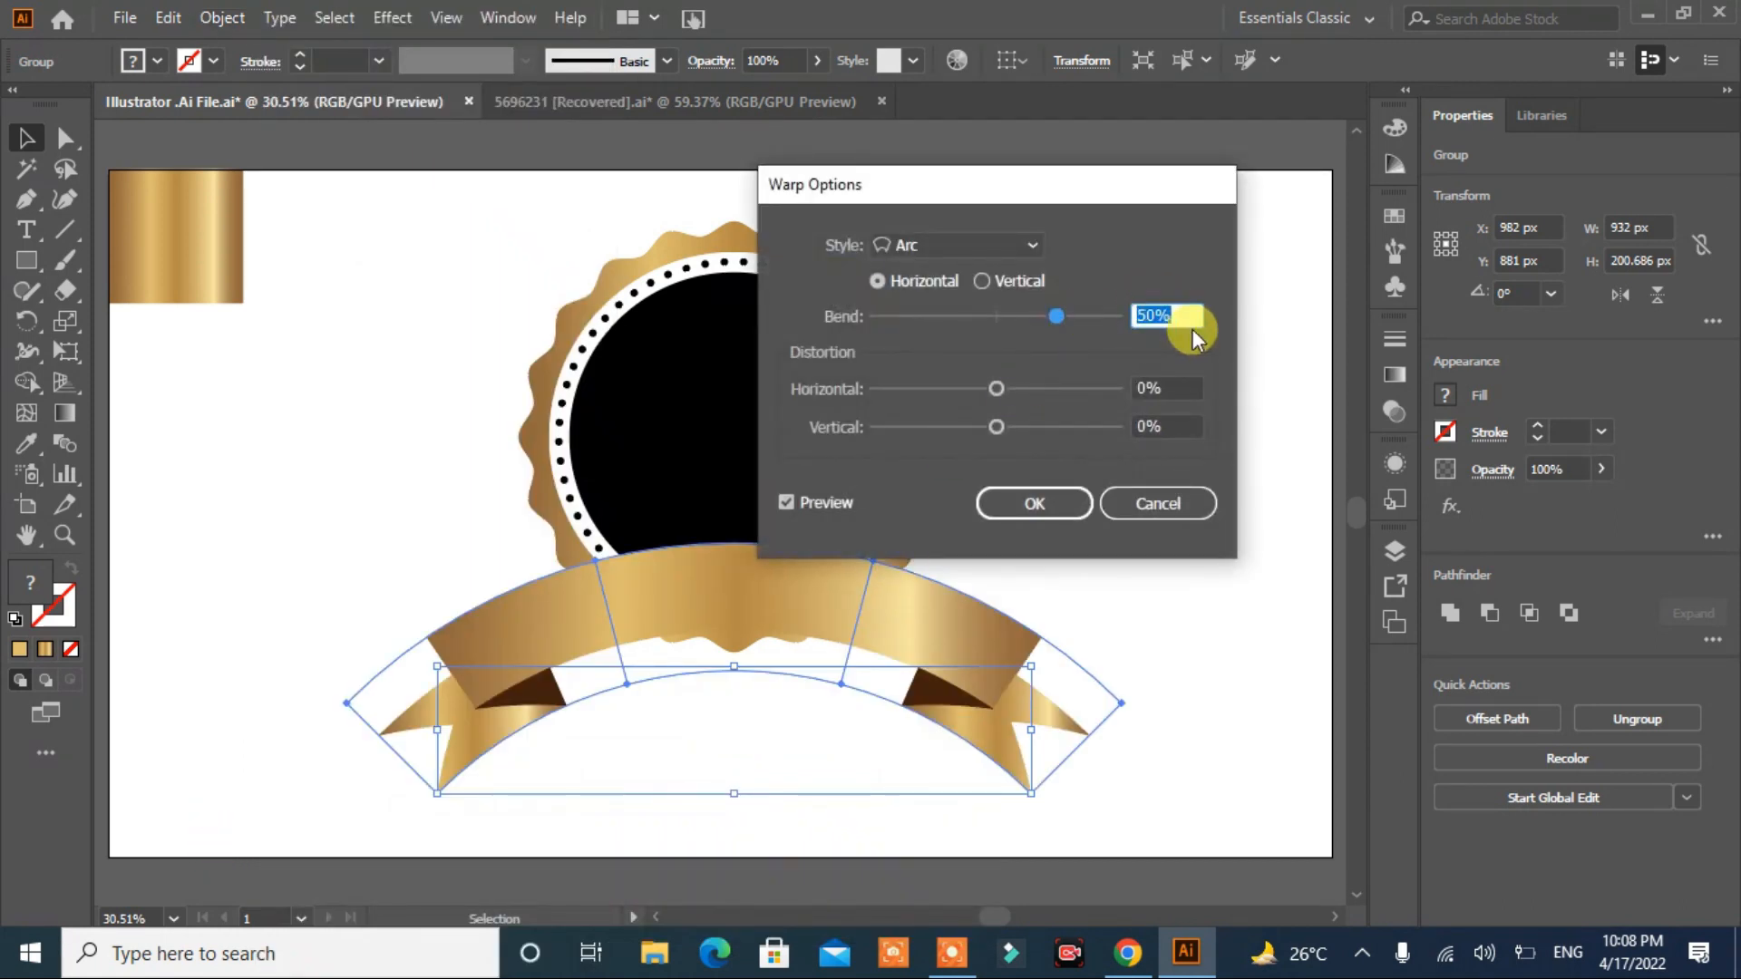
pyautogui.press('Down')
pyautogui.press('Down')
pyautogui.press('Down')
pyautogui.press('Down')
pyautogui.press('Down')
pyautogui.press('Down')
pyautogui.press('Down')
pyautogui.press('Down')
pyautogui.press('Down')
pyautogui.press('Down')
pyautogui.press('Down')
pyautogui.press('Down')
pyautogui.press('Down')
pyautogui.press('Down')
pyautogui.press('Down')
pyautogui.press('Down')
pyautogui.press('Down')
pyautogui.press('Down')
pyautogui.press('Down')
pyautogui.press('Down')
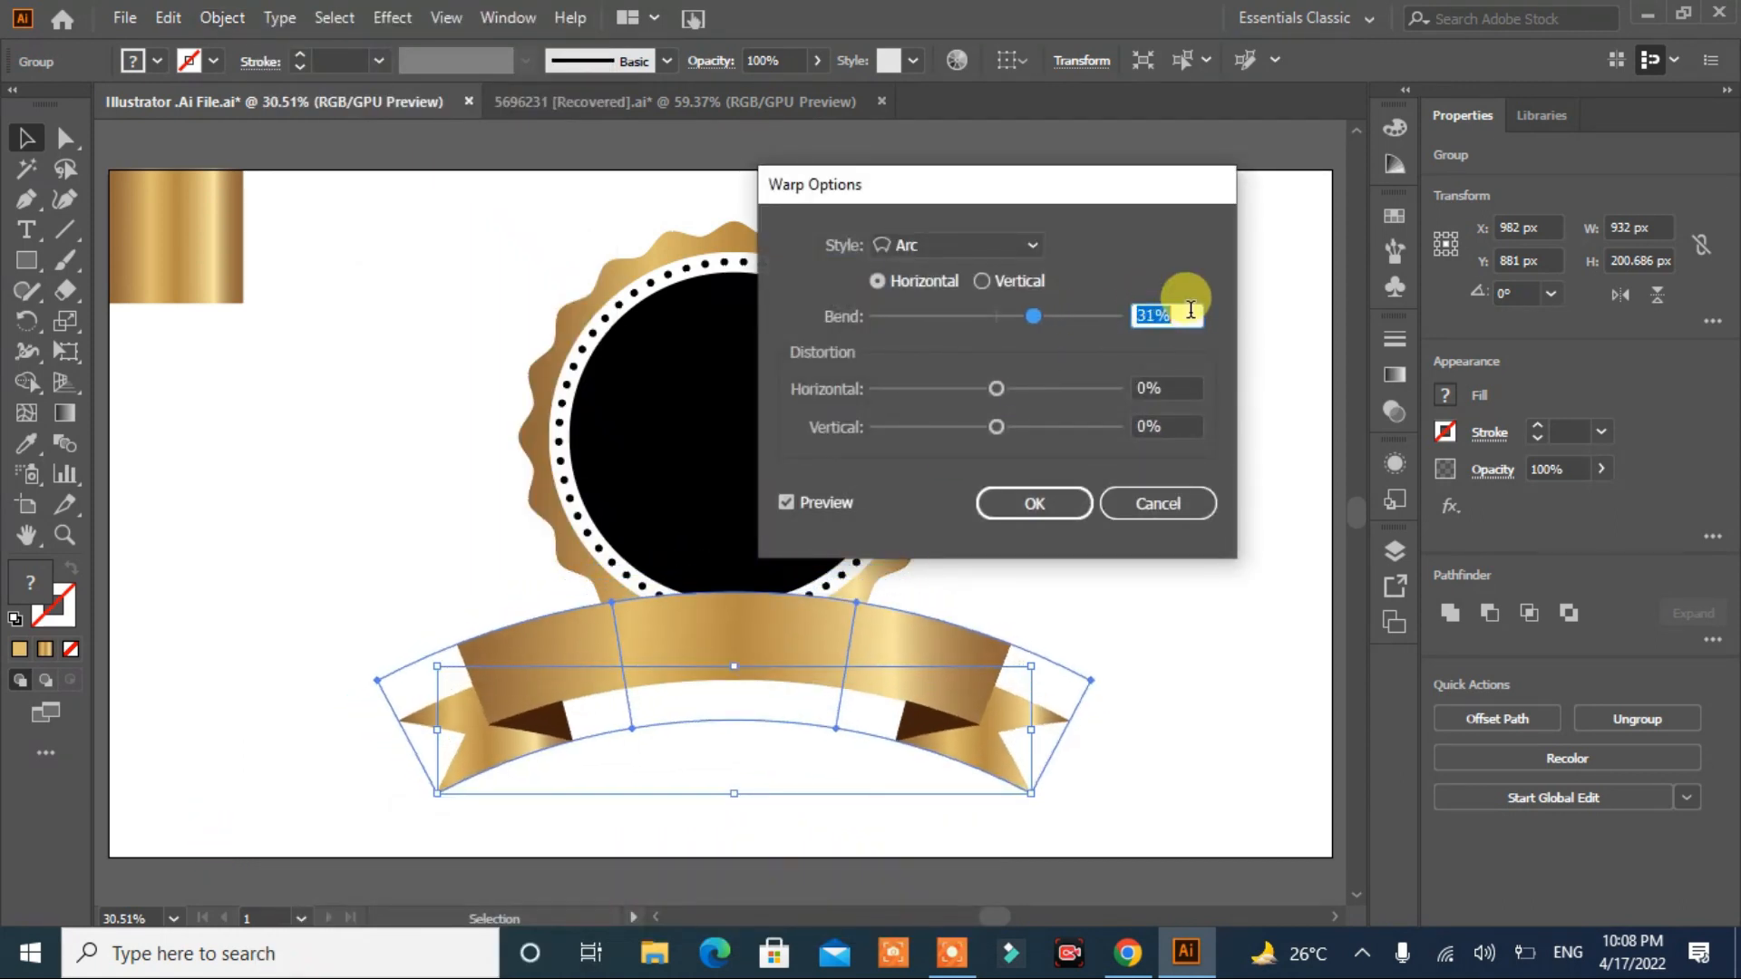
pyautogui.press('Down')
pyautogui.press('Down')
pyautogui.press('Down')
pyautogui.press('Down')
pyautogui.press('Down')
pyautogui.press('Down')
pyautogui.press('Down')
pyautogui.press('Down')
pyautogui.press('Down')
pyautogui.press('Down')
pyautogui.press('Down')
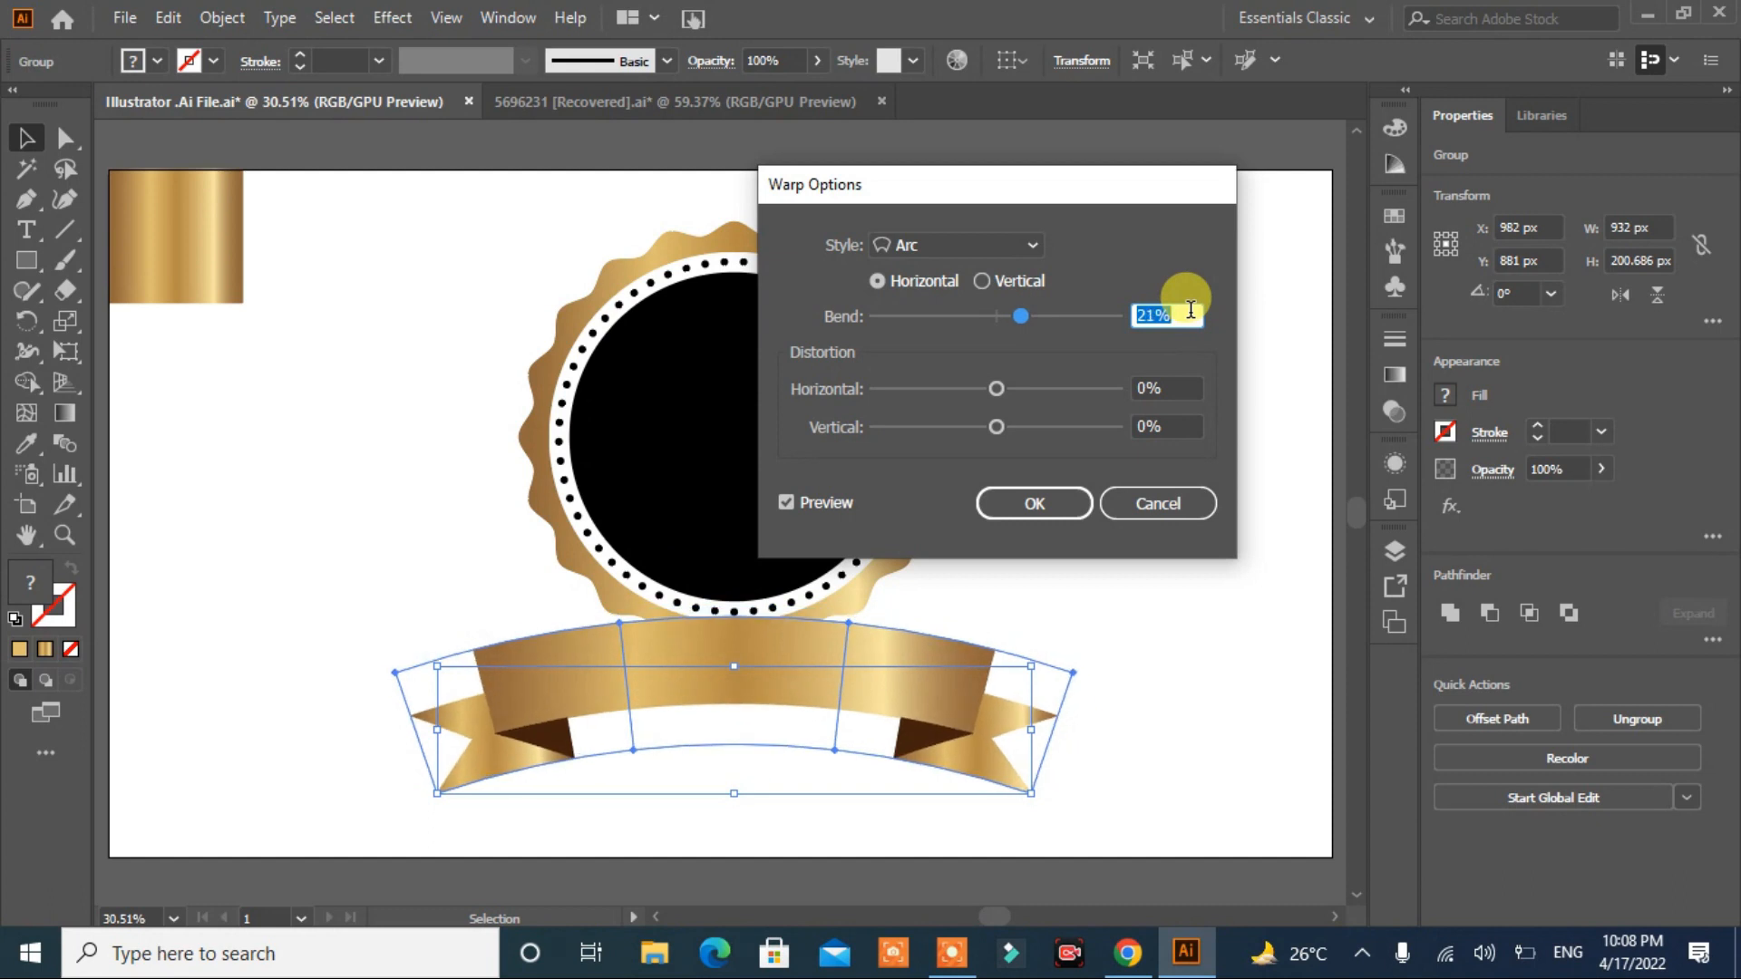
pyautogui.press('Up')
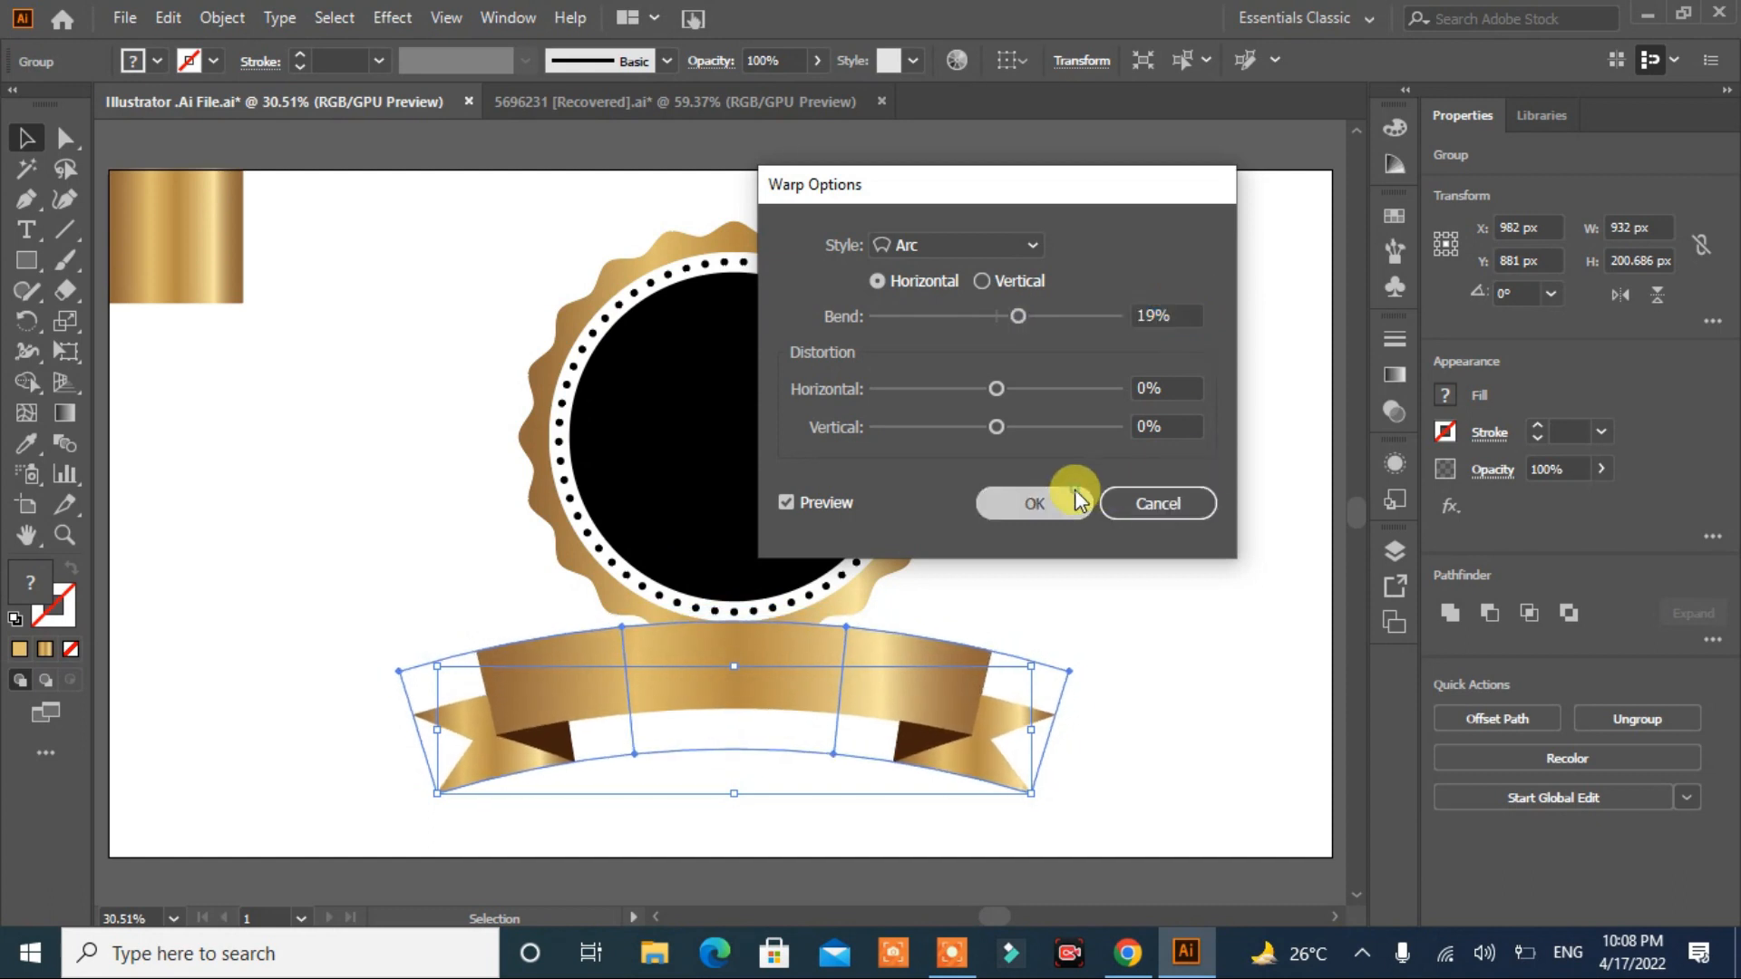
pyautogui.click(1060, 502)
# Step: Expand the warped ribbon and move it up so it overlaps the lower part of the badge
pyautogui.click(222, 19)
pyautogui.click(319, 309)
pyautogui.click(803, 620)
pyautogui.moveTo(695, 679); pyautogui.dragTo(719, 611)
pyautogui.click(1081, 465)
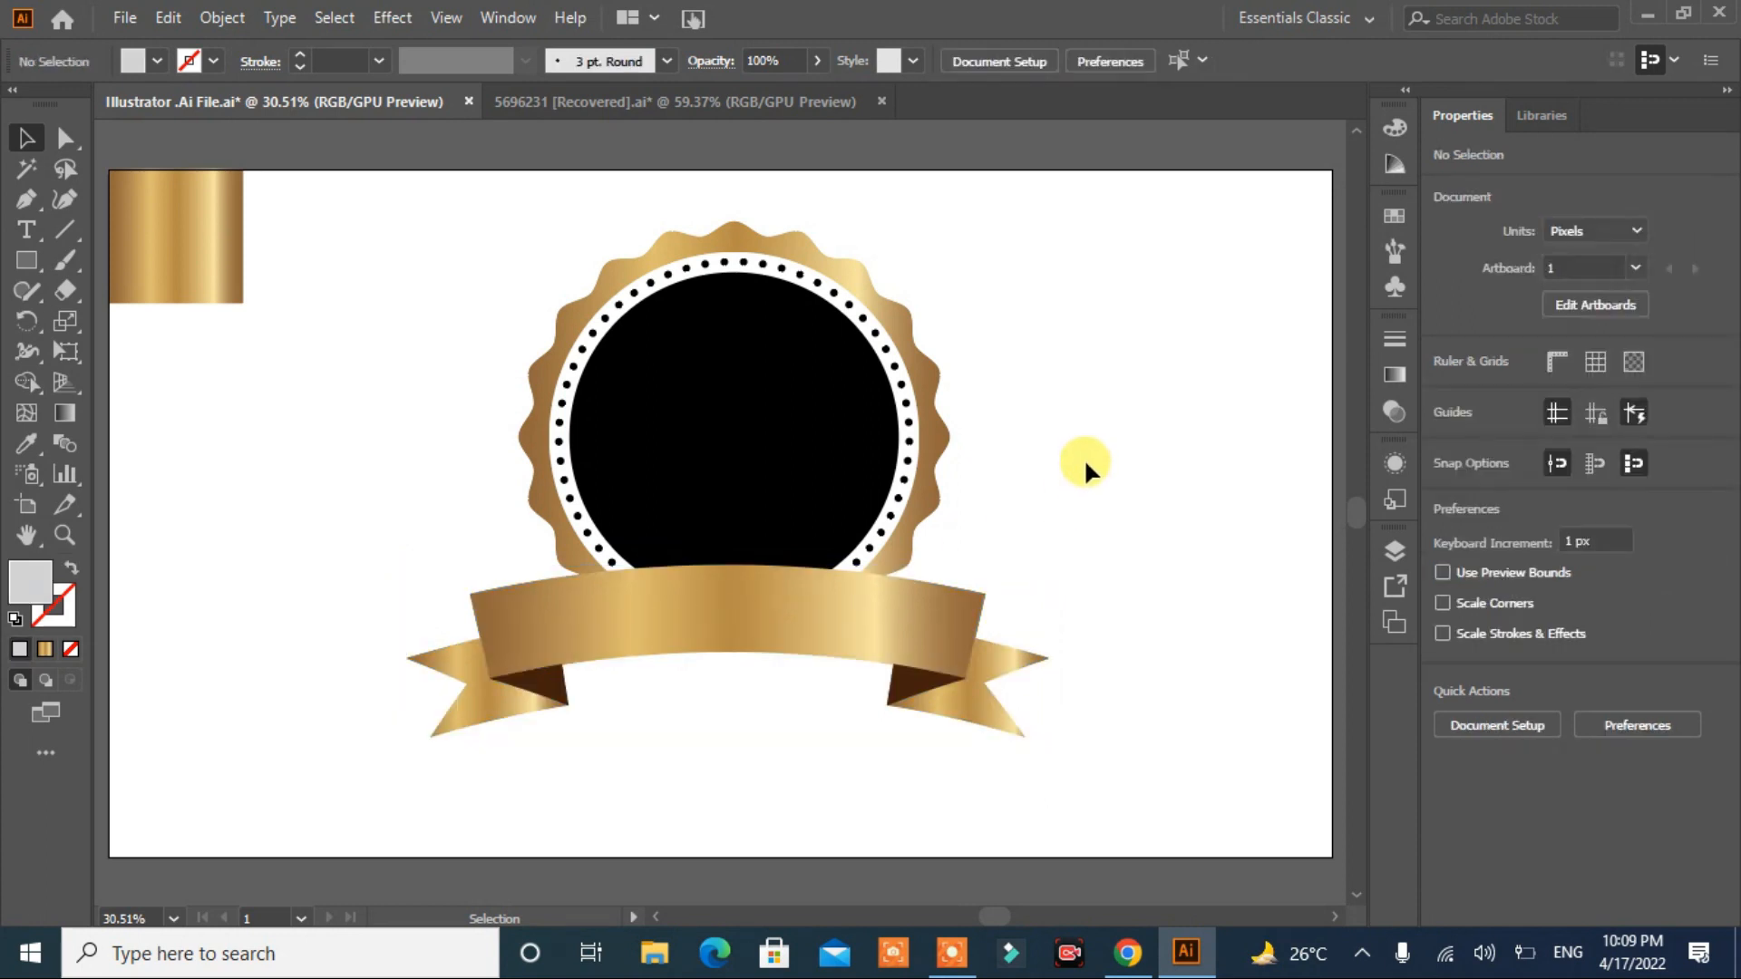
# Step: Fill the badge's inner circle with a navy swatch and darken it to a very dark navy
pyautogui.click(756, 399)
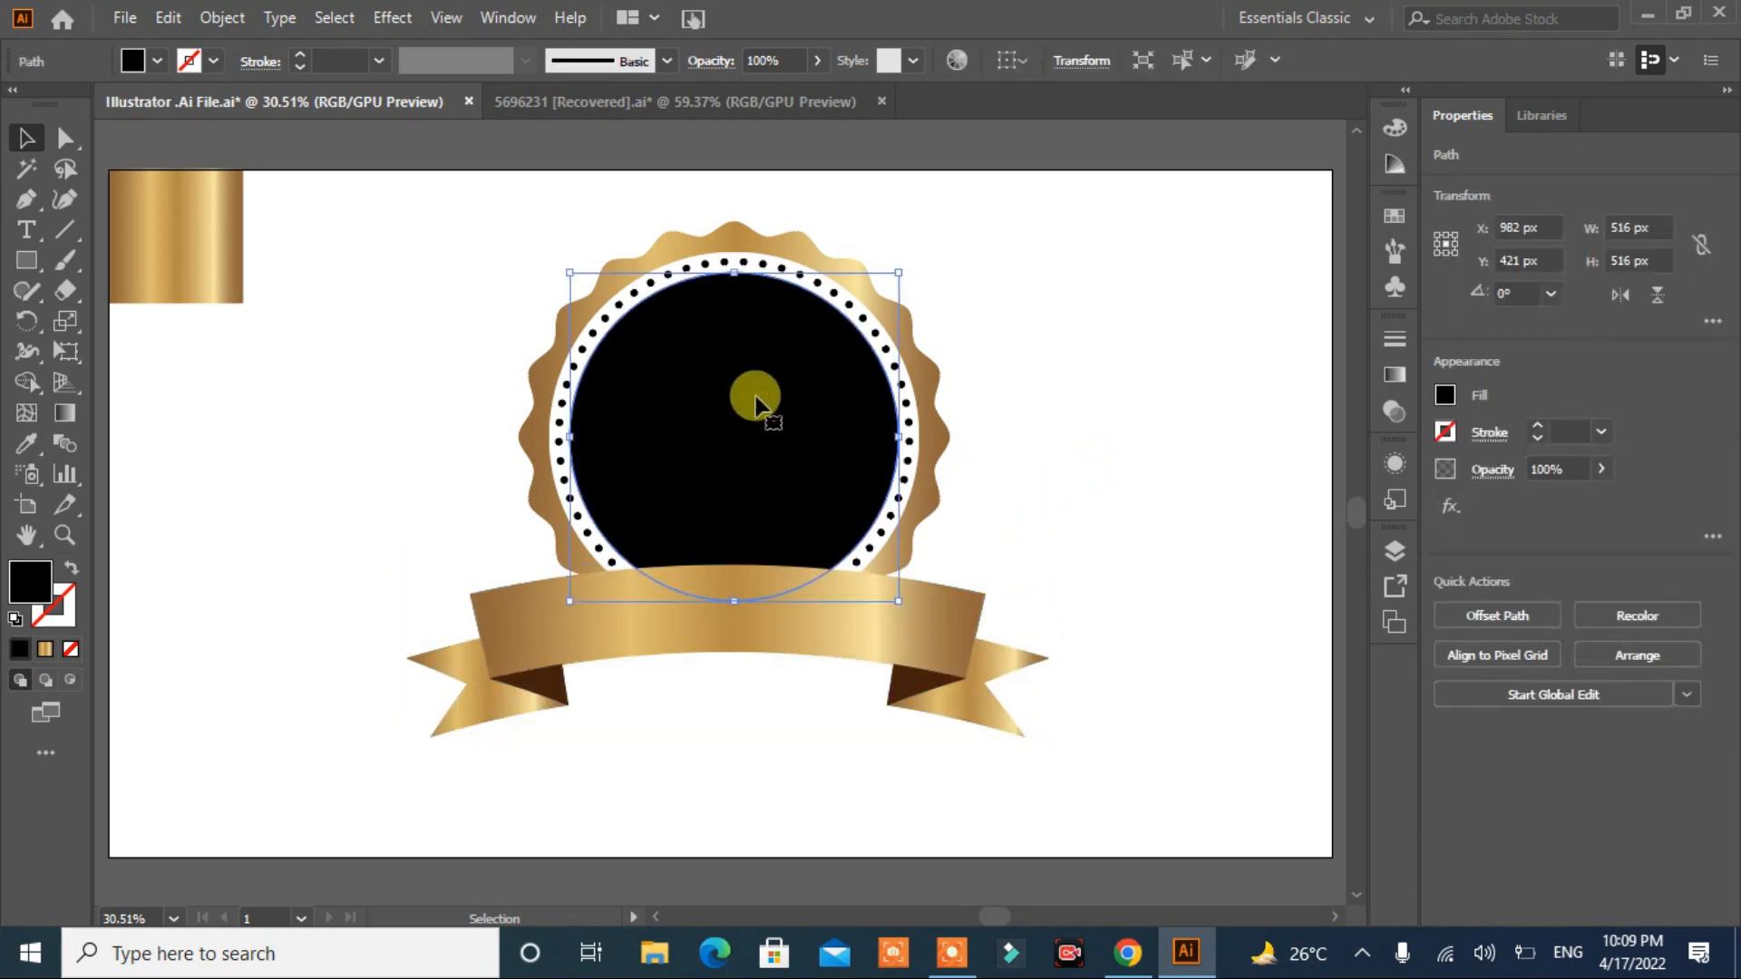
pyautogui.click(151, 61)
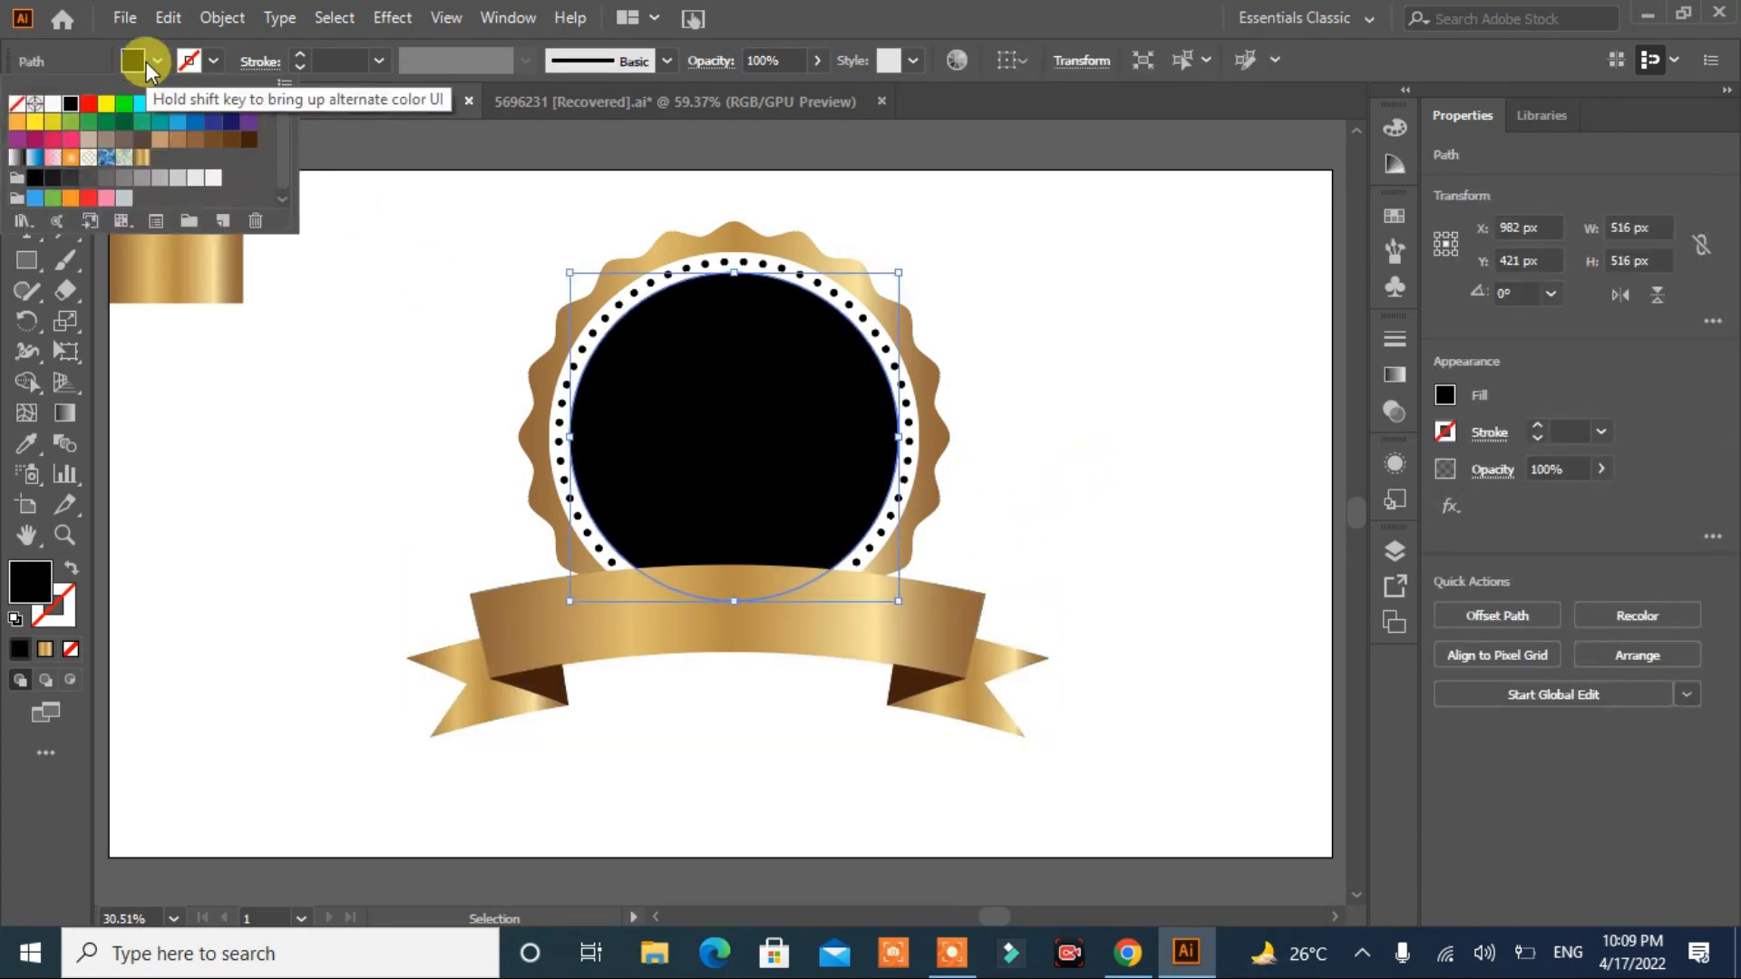
pyautogui.click(233, 131)
pyautogui.doubleClick(30, 577)
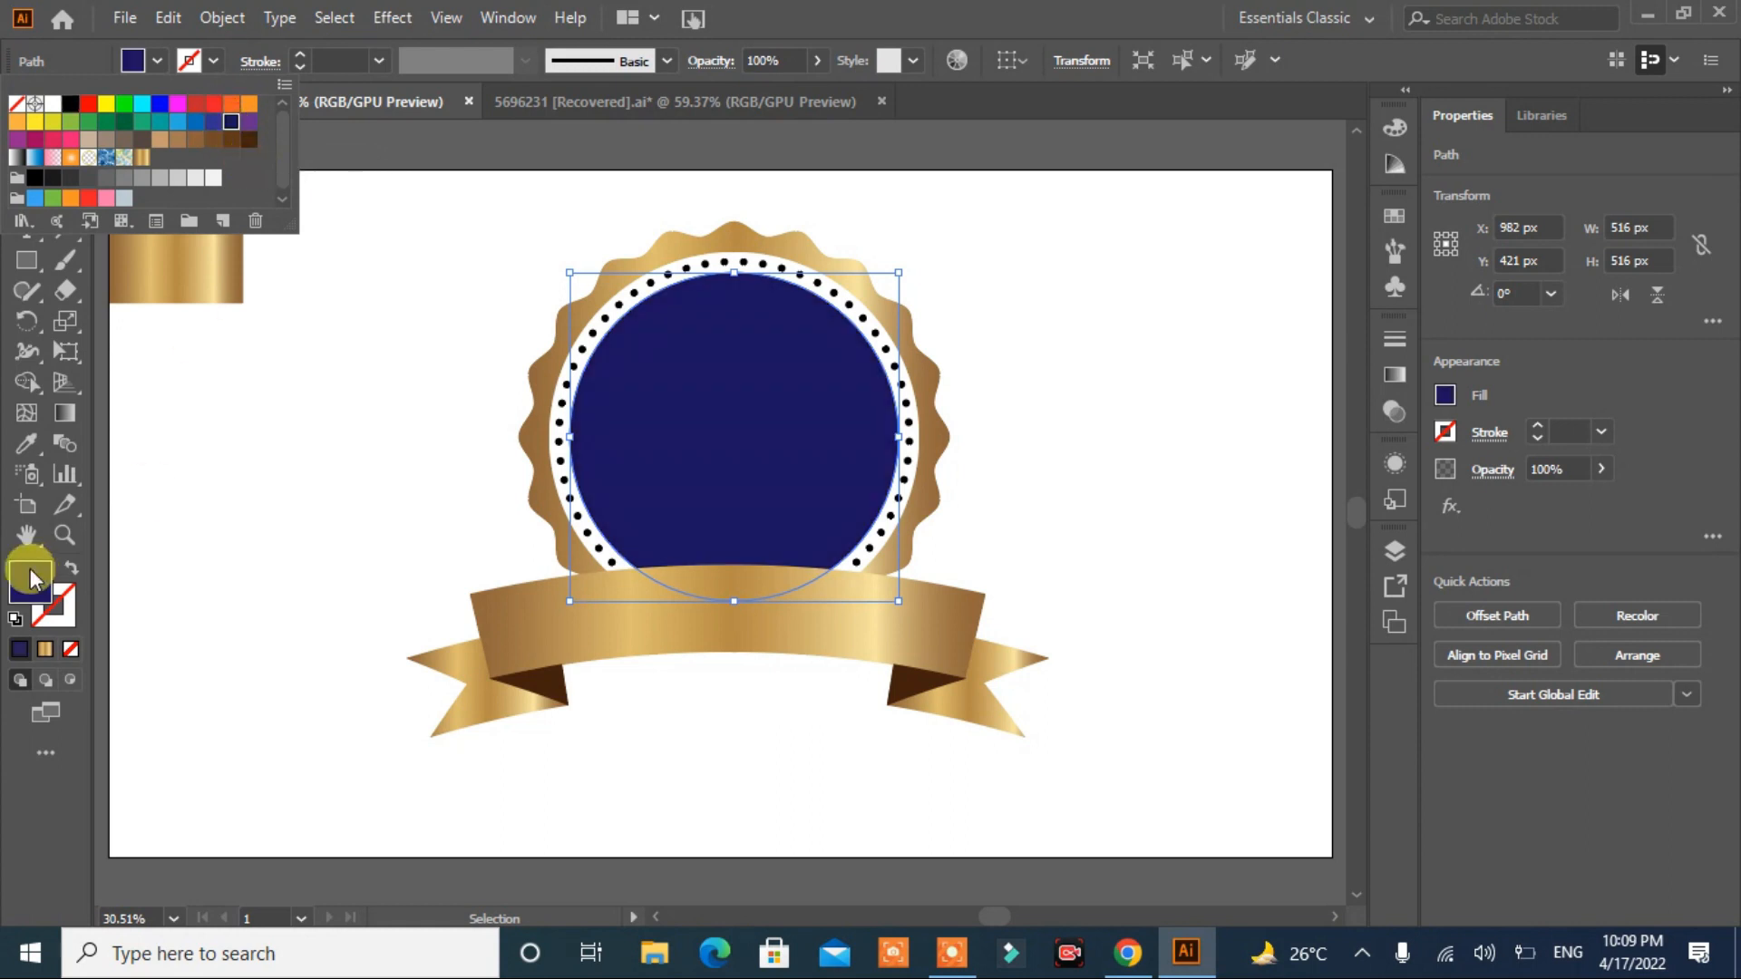
pyautogui.moveTo(795, 504); pyautogui.dragTo(823, 601)
pyautogui.click(1179, 317)
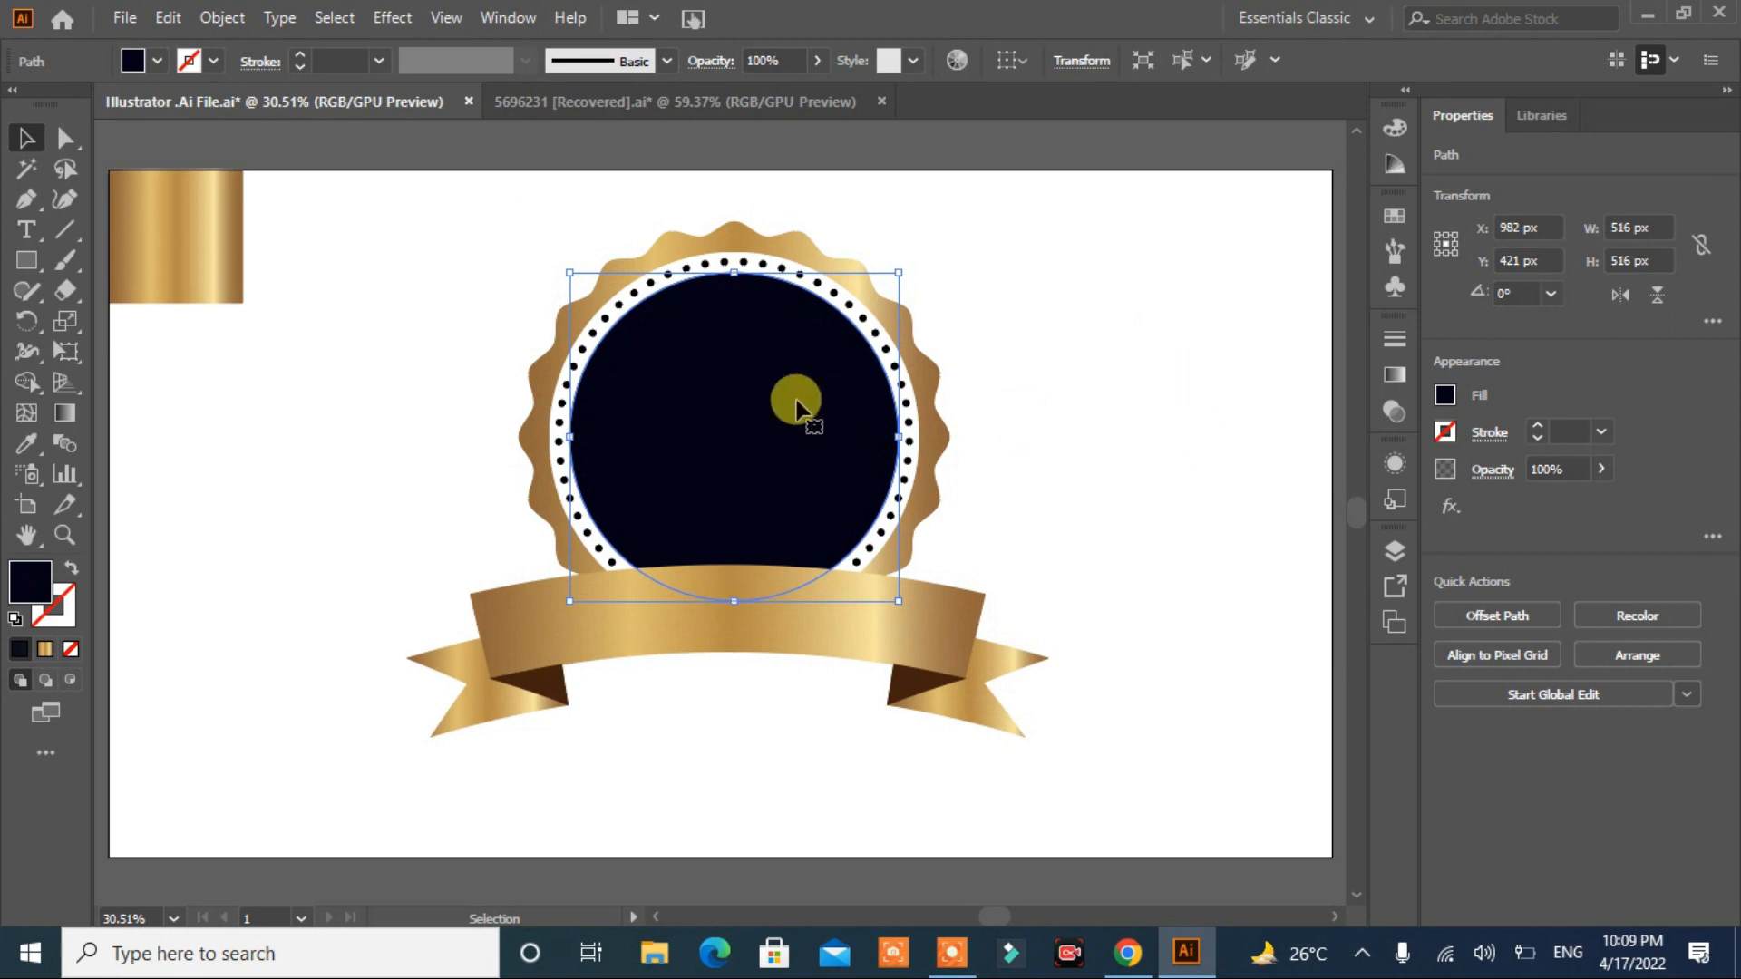
pyautogui.doubleClick(30, 577)
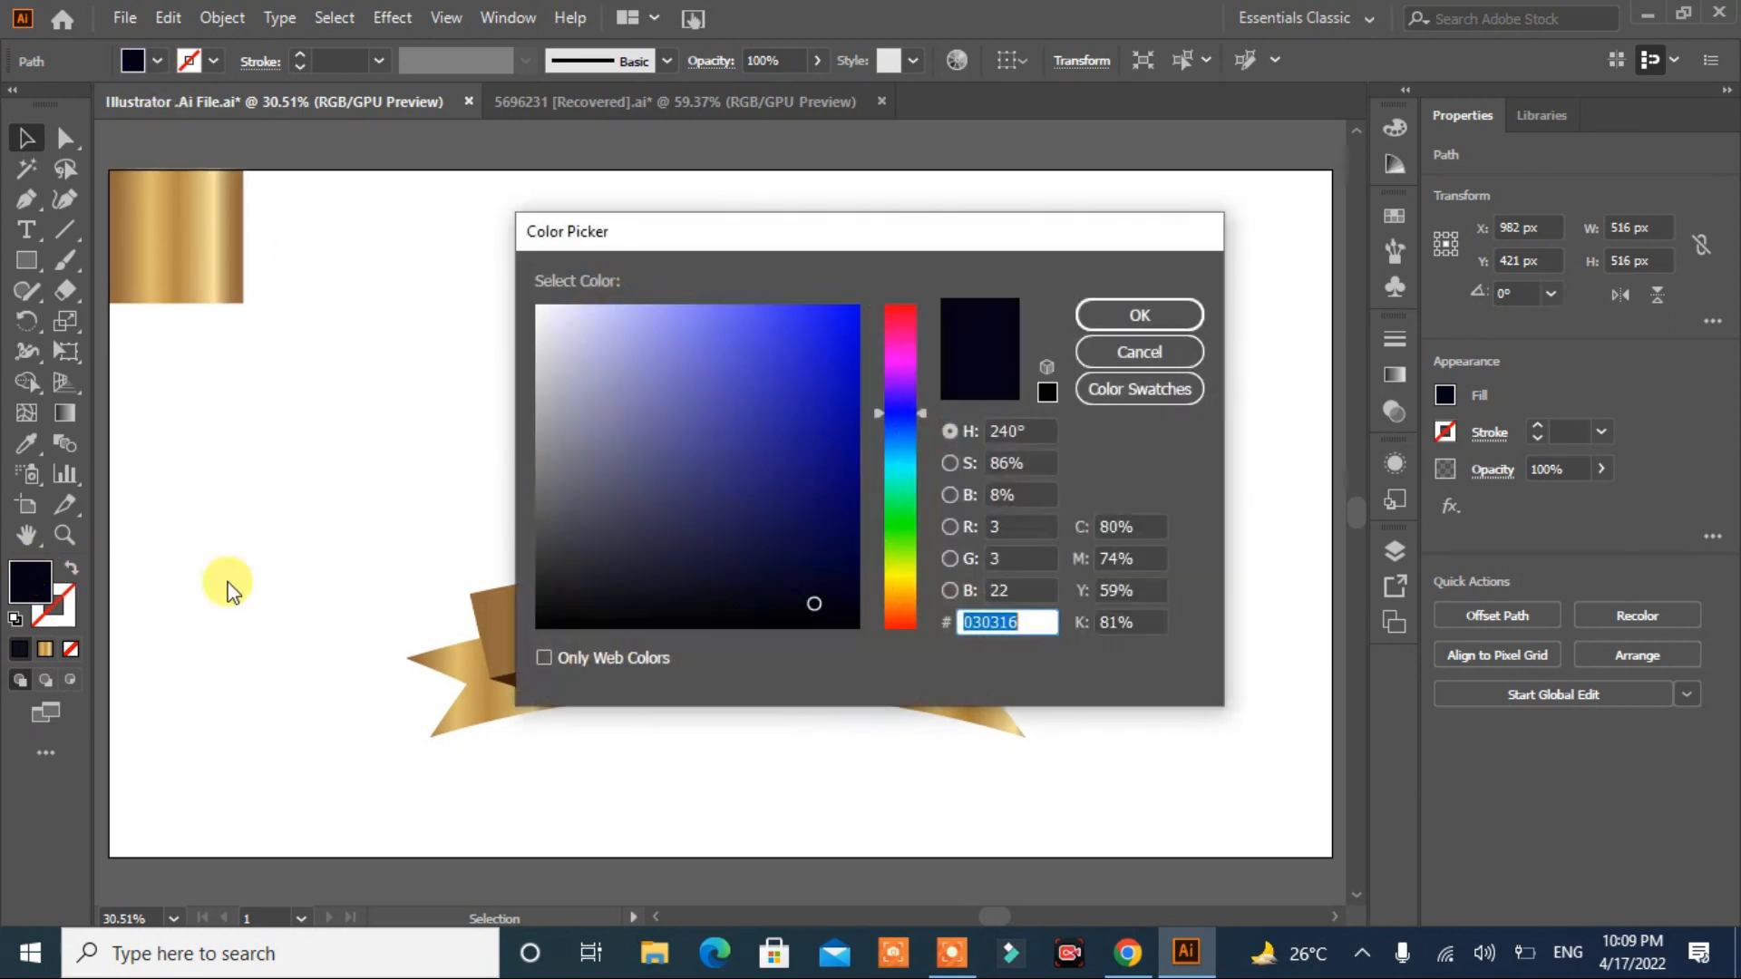
pyautogui.click(1155, 314)
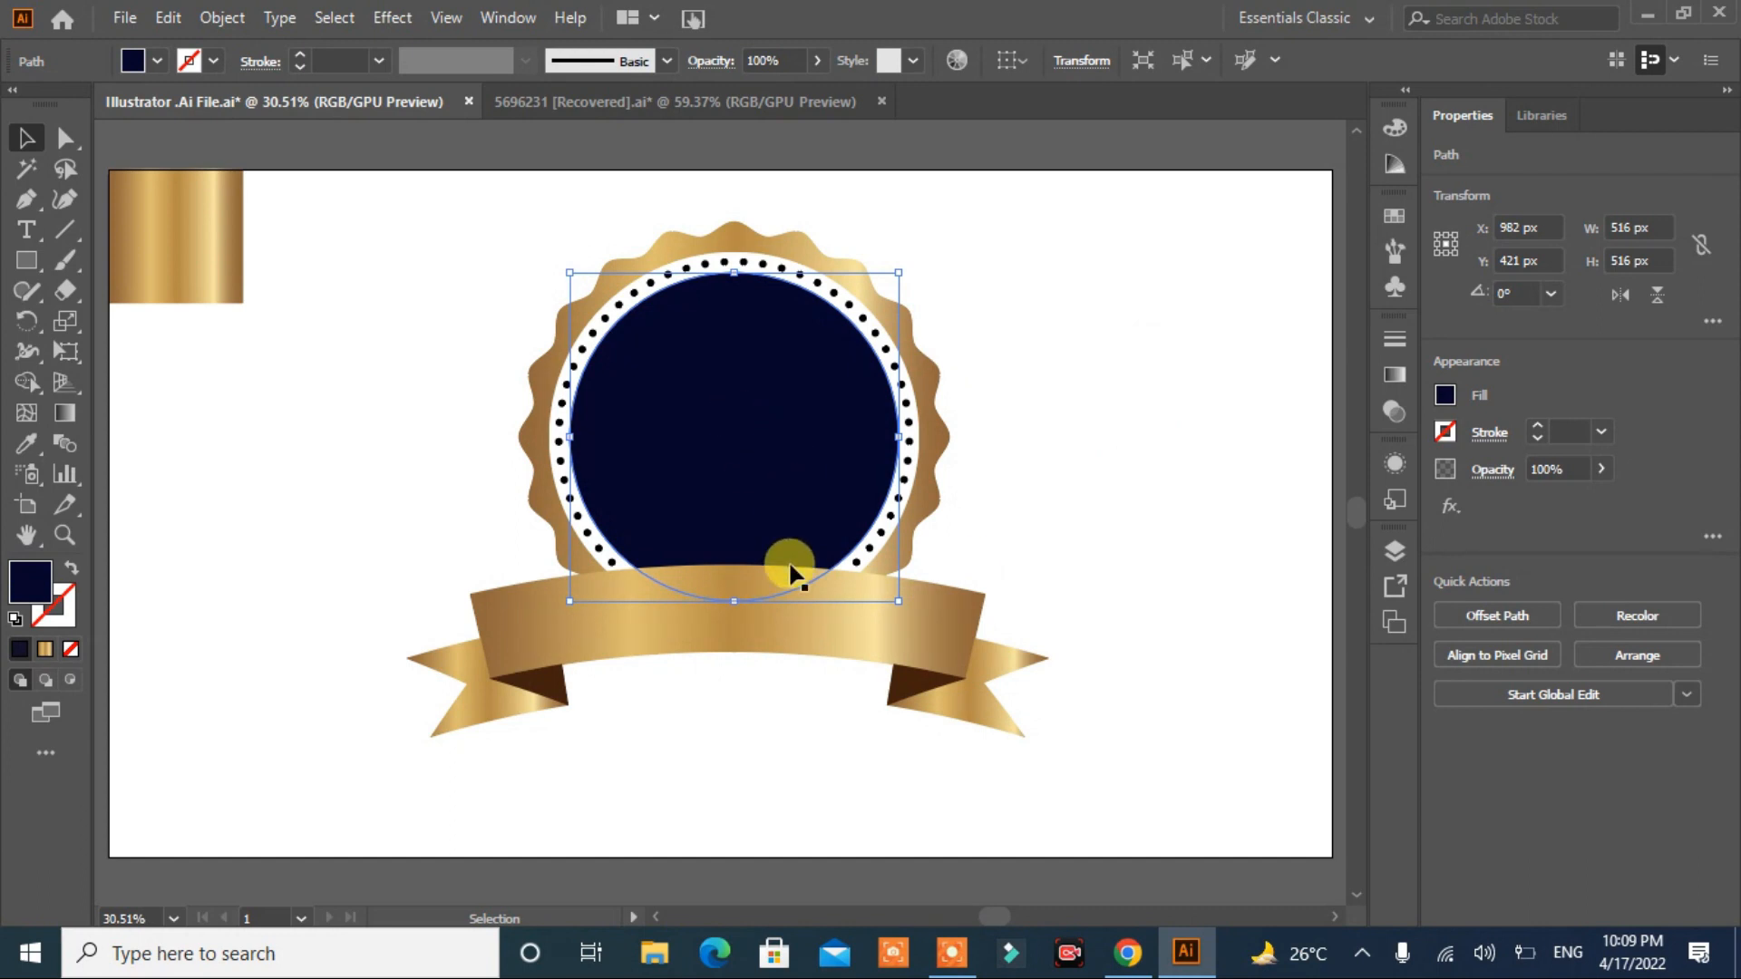
# Step: Start an Inner Glow effect on the navy circle with preview on, Normal mode and glow colour 000002
pyautogui.click(392, 17)
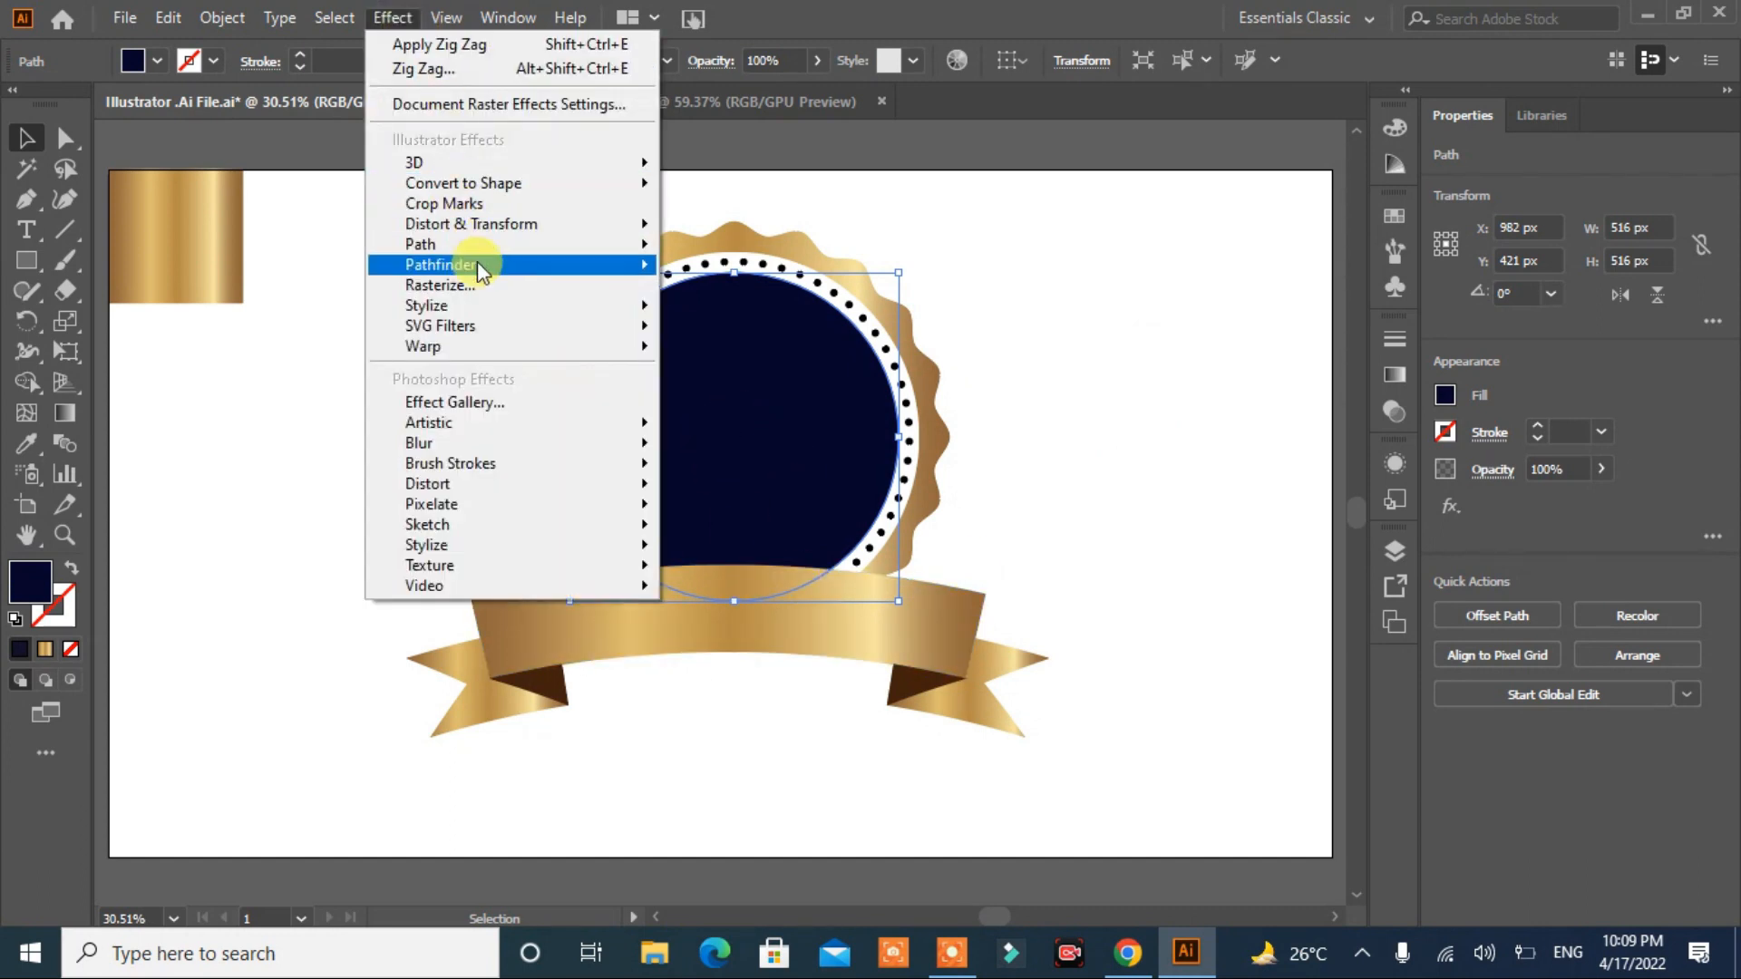
pyautogui.moveTo(487, 302)
pyautogui.click(798, 363)
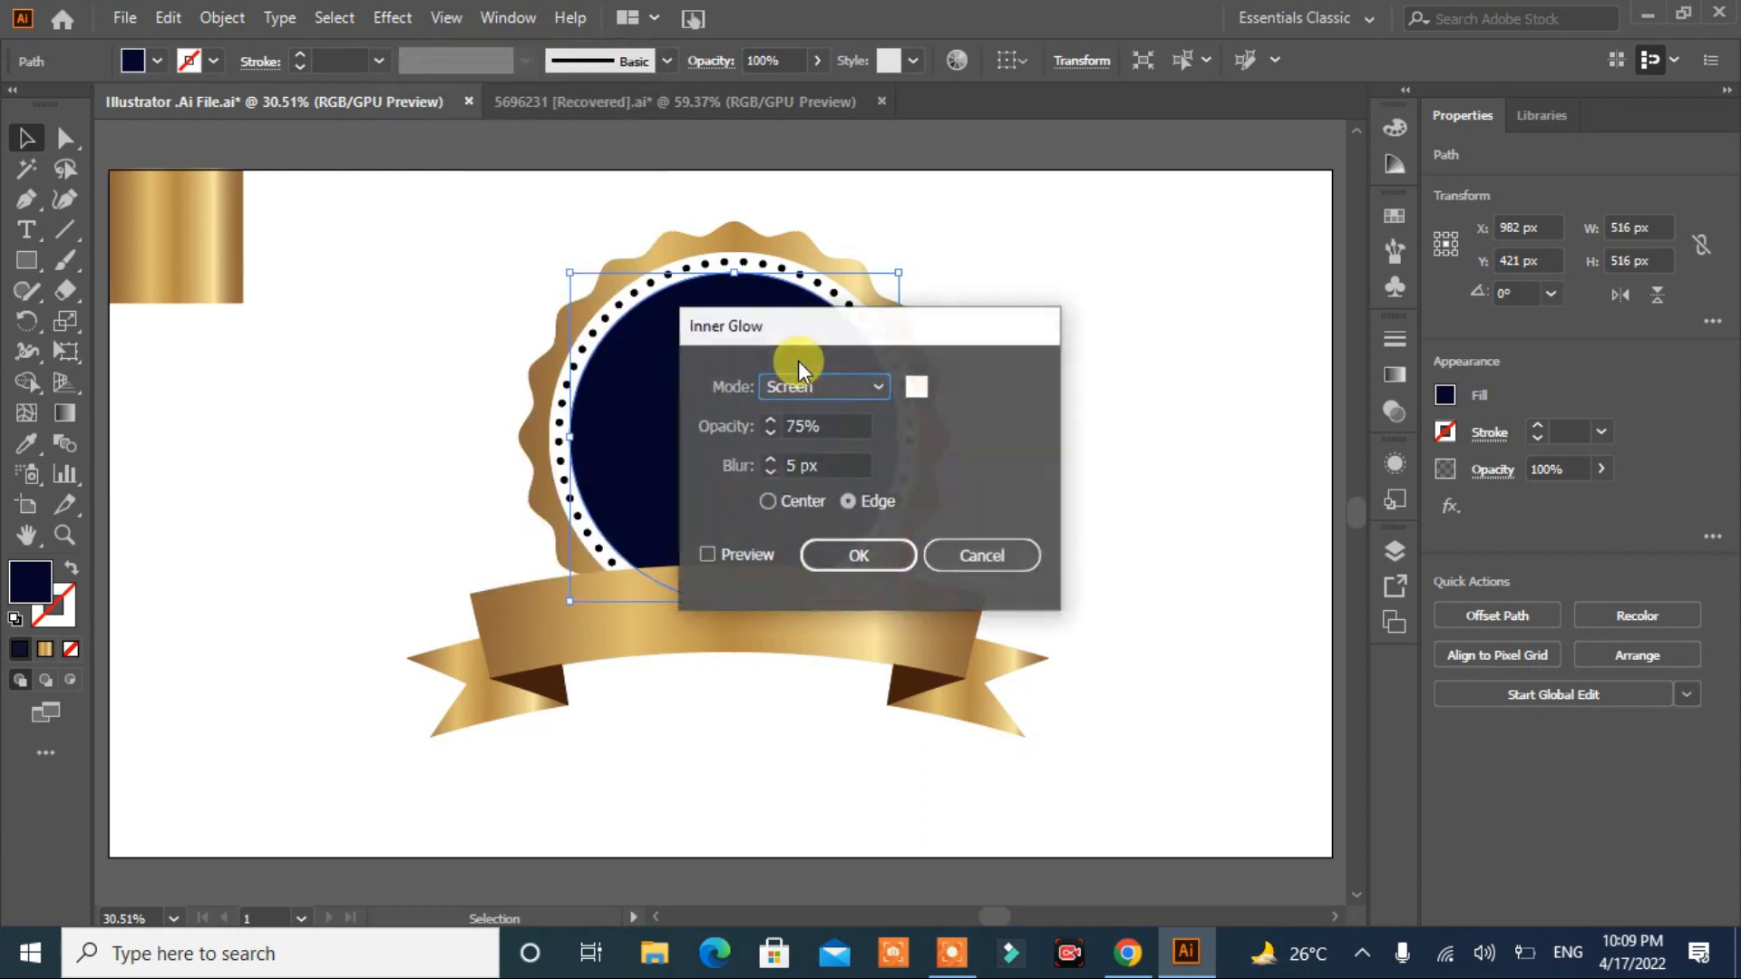
pyautogui.click(720, 557)
pyautogui.moveTo(873, 334); pyautogui.dragTo(1157, 247)
pyautogui.click(1155, 303)
pyautogui.click(1123, 329)
pyautogui.click(1200, 308)
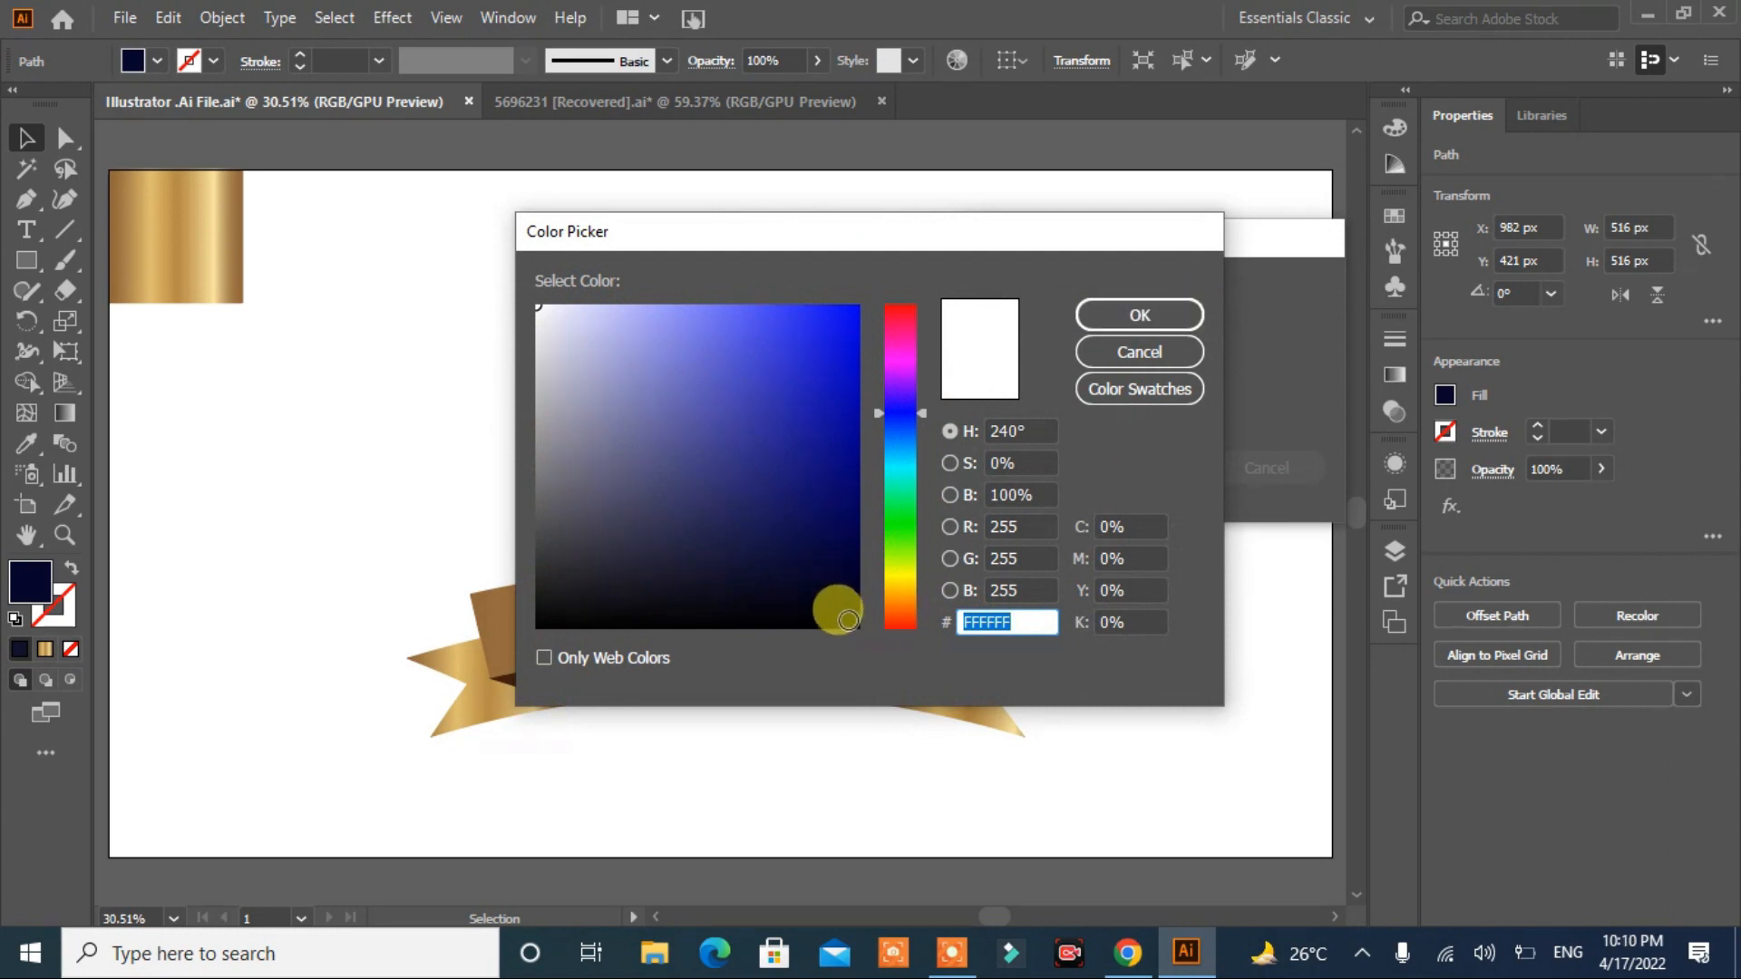
pyautogui.click(848, 621)
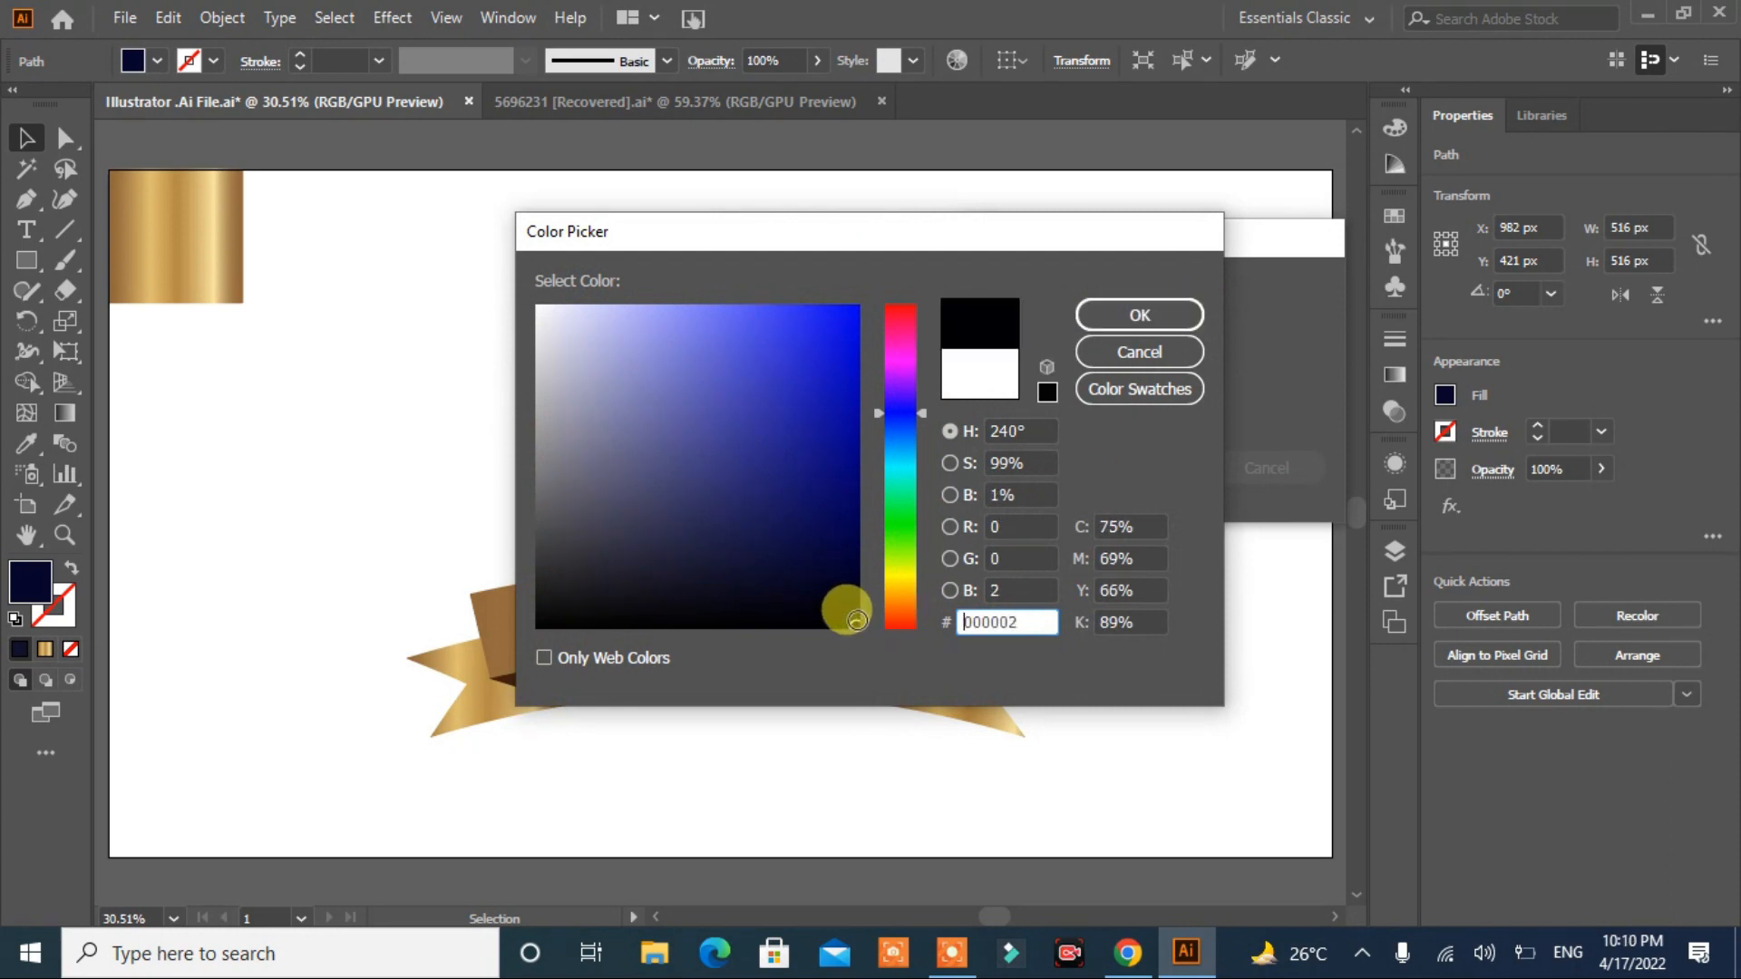
pyautogui.click(1139, 318)
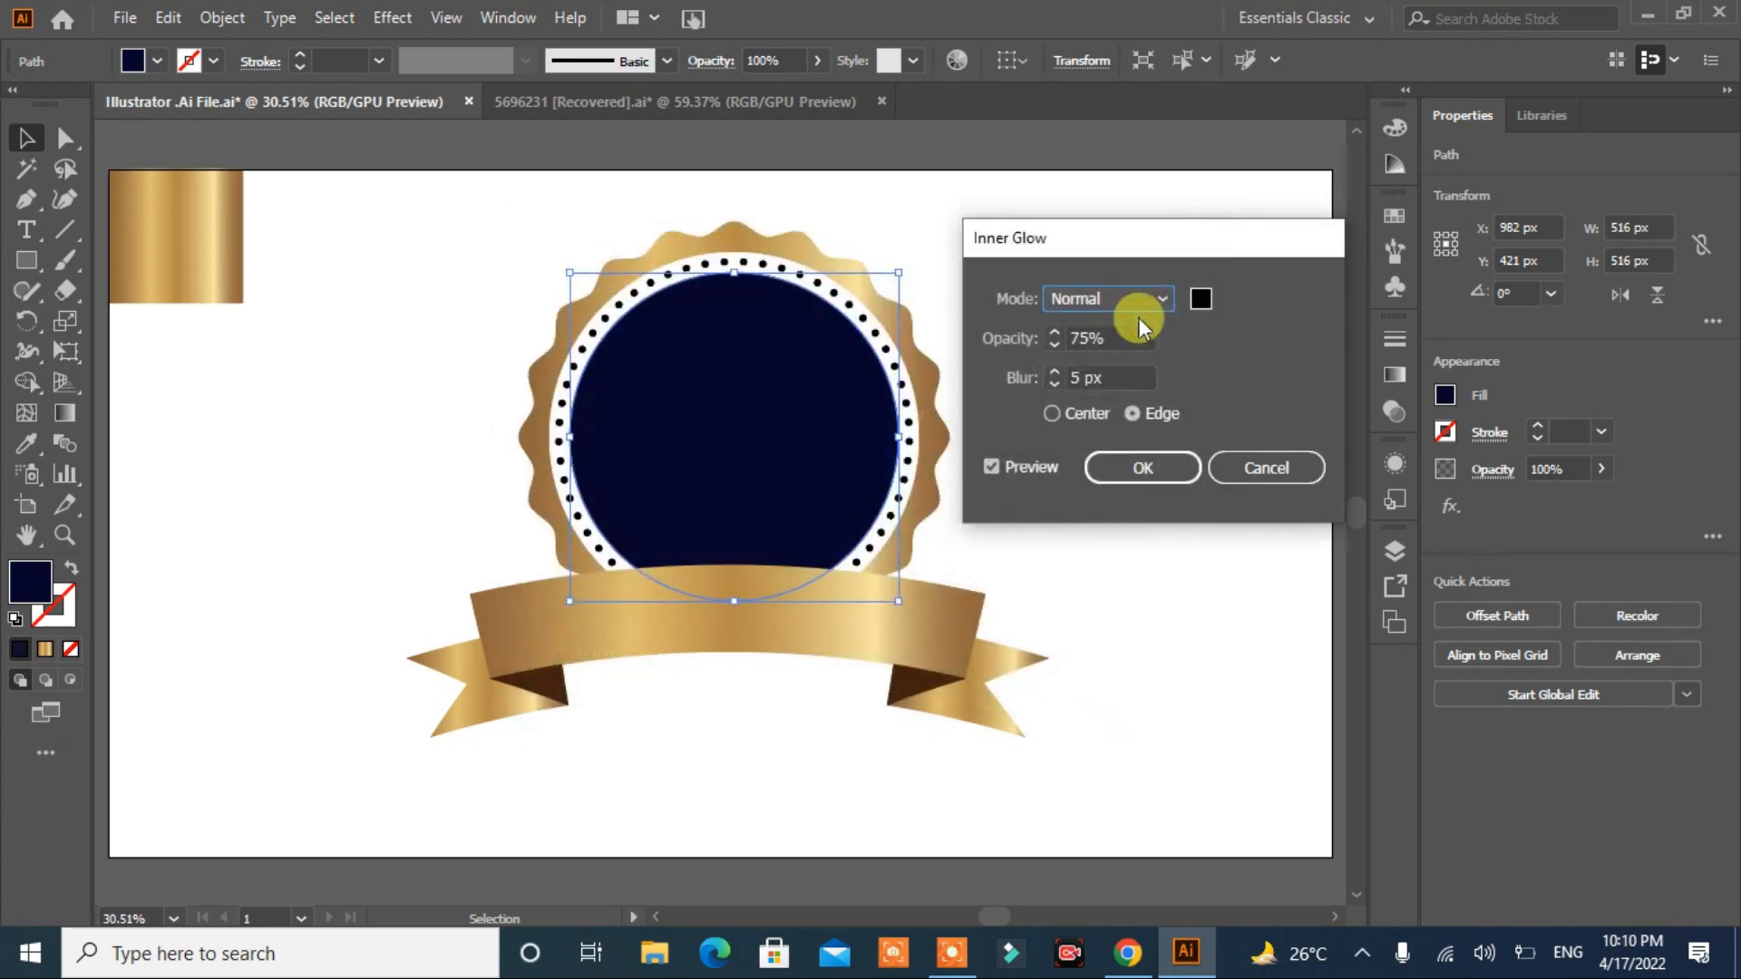
# Step: Set the inner glow's blur to 52 px at the edge and apply the effect
pyautogui.click(1054, 372)
pyautogui.click(1056, 371)
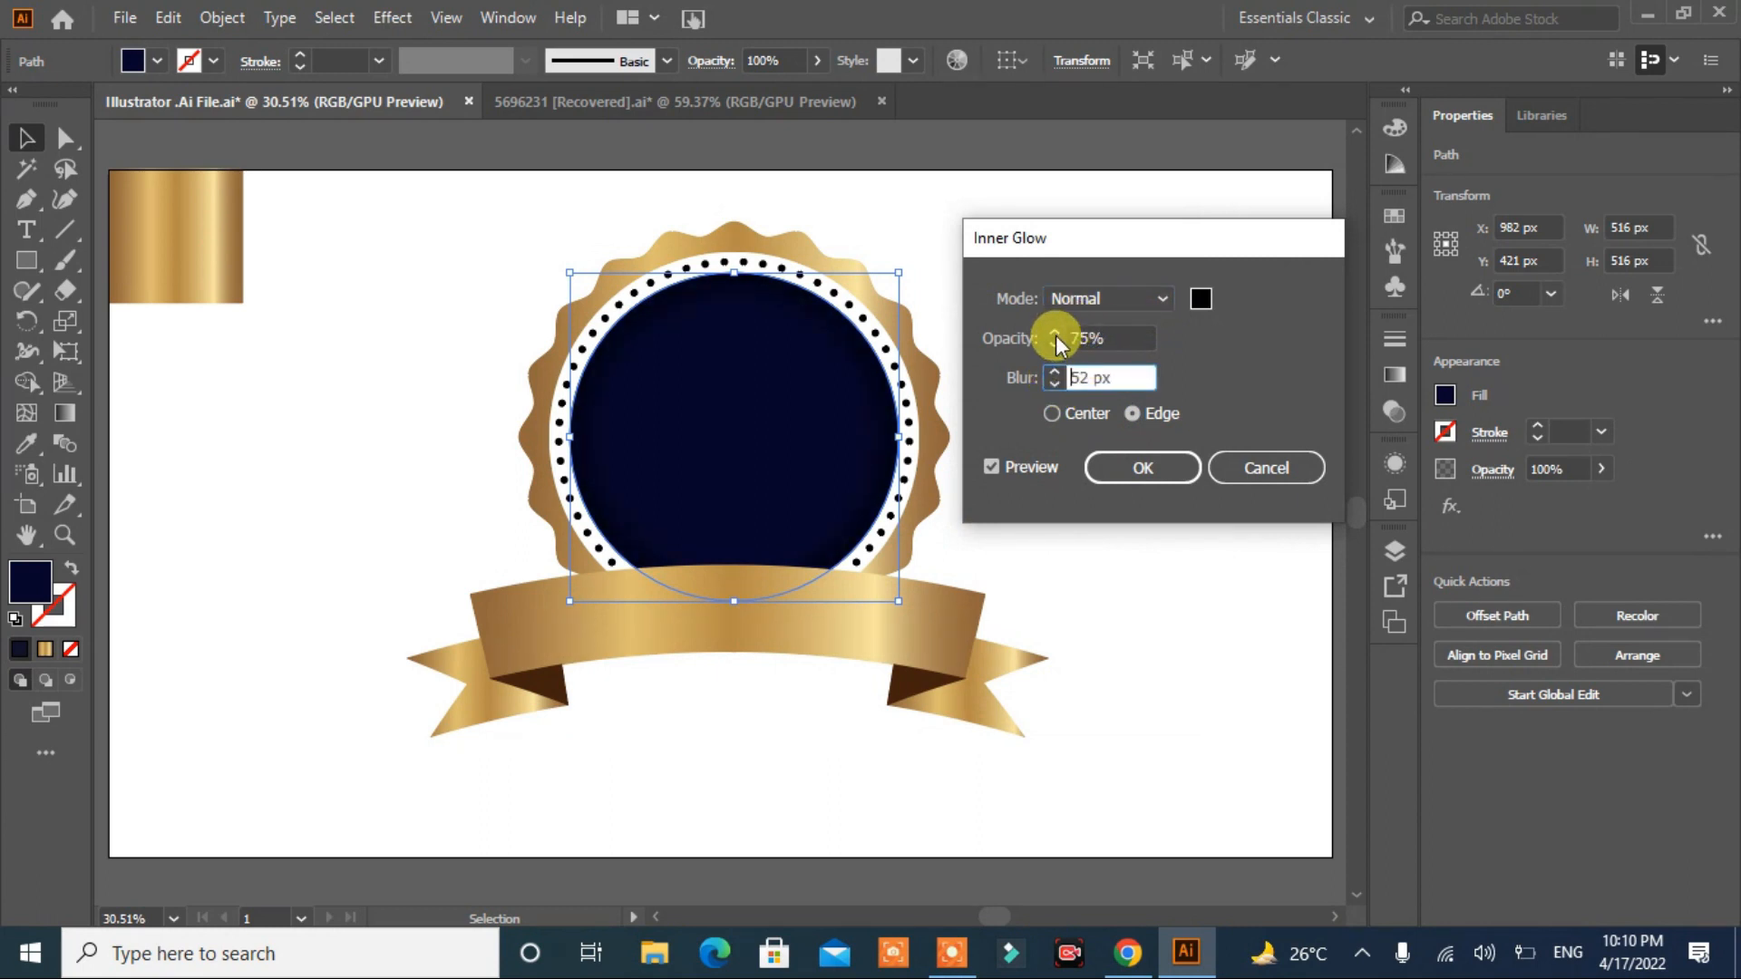
pyautogui.click(1135, 481)
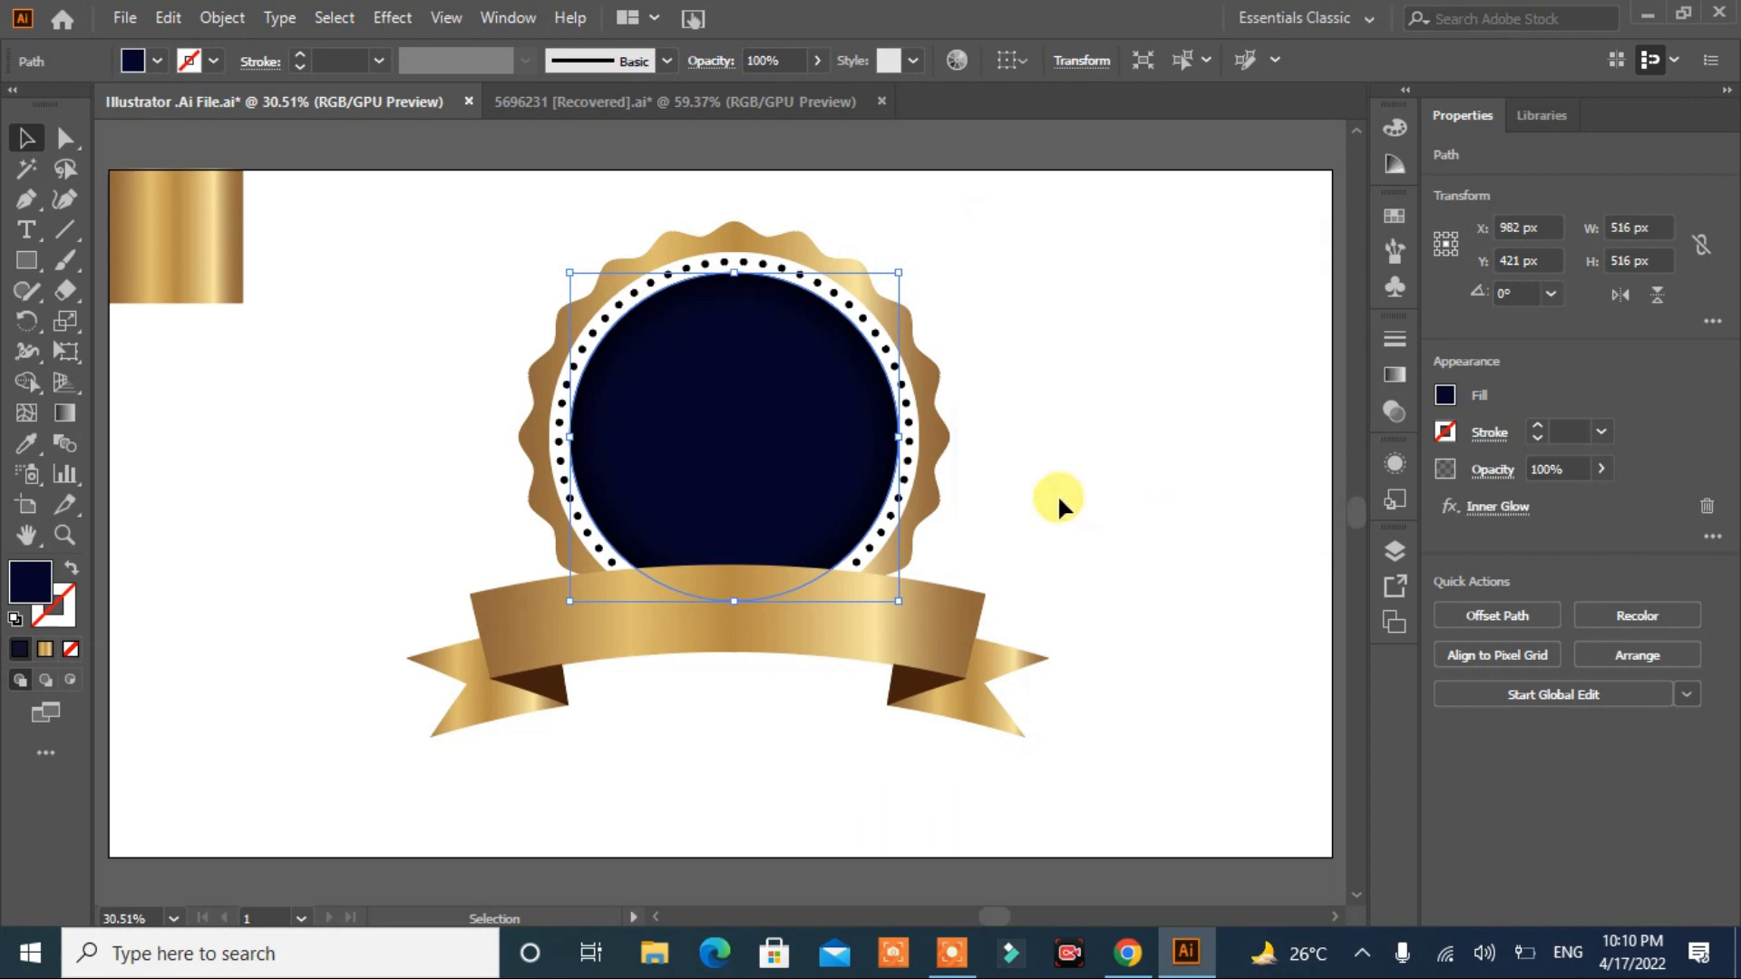
pyautogui.click(1056, 493)
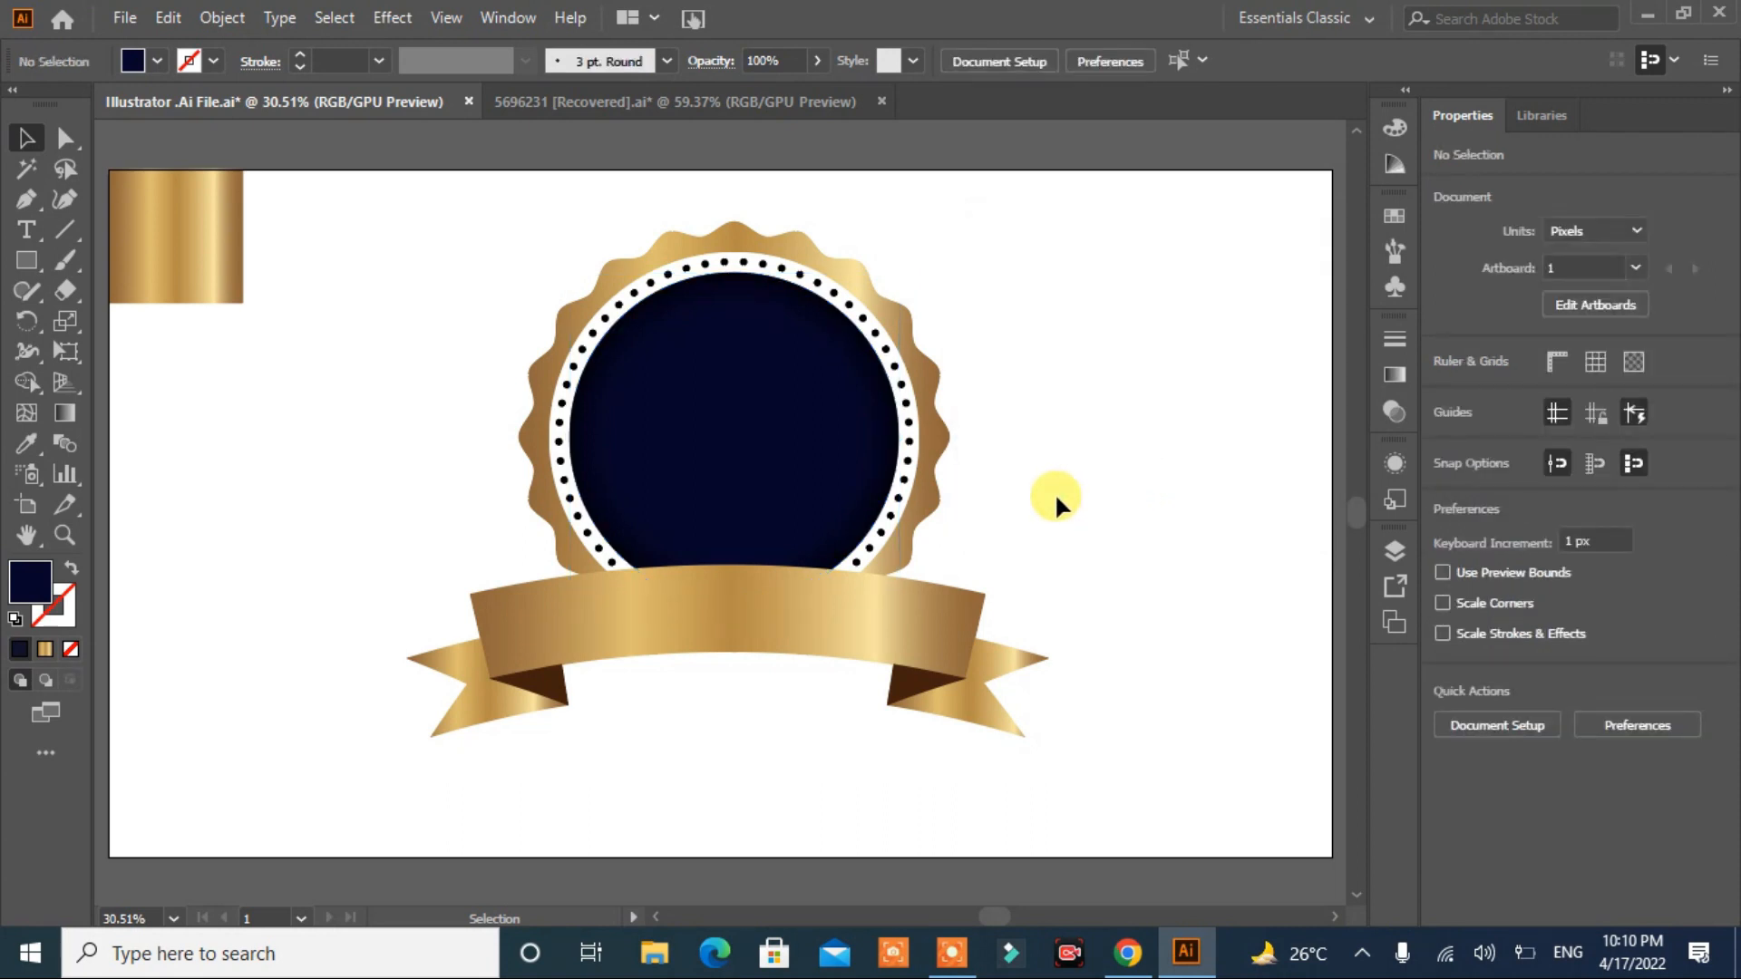
# Step: Show the navy background rectangle behind the badge and lock it
pyautogui.click(1396, 555)
pyautogui.click(1080, 740)
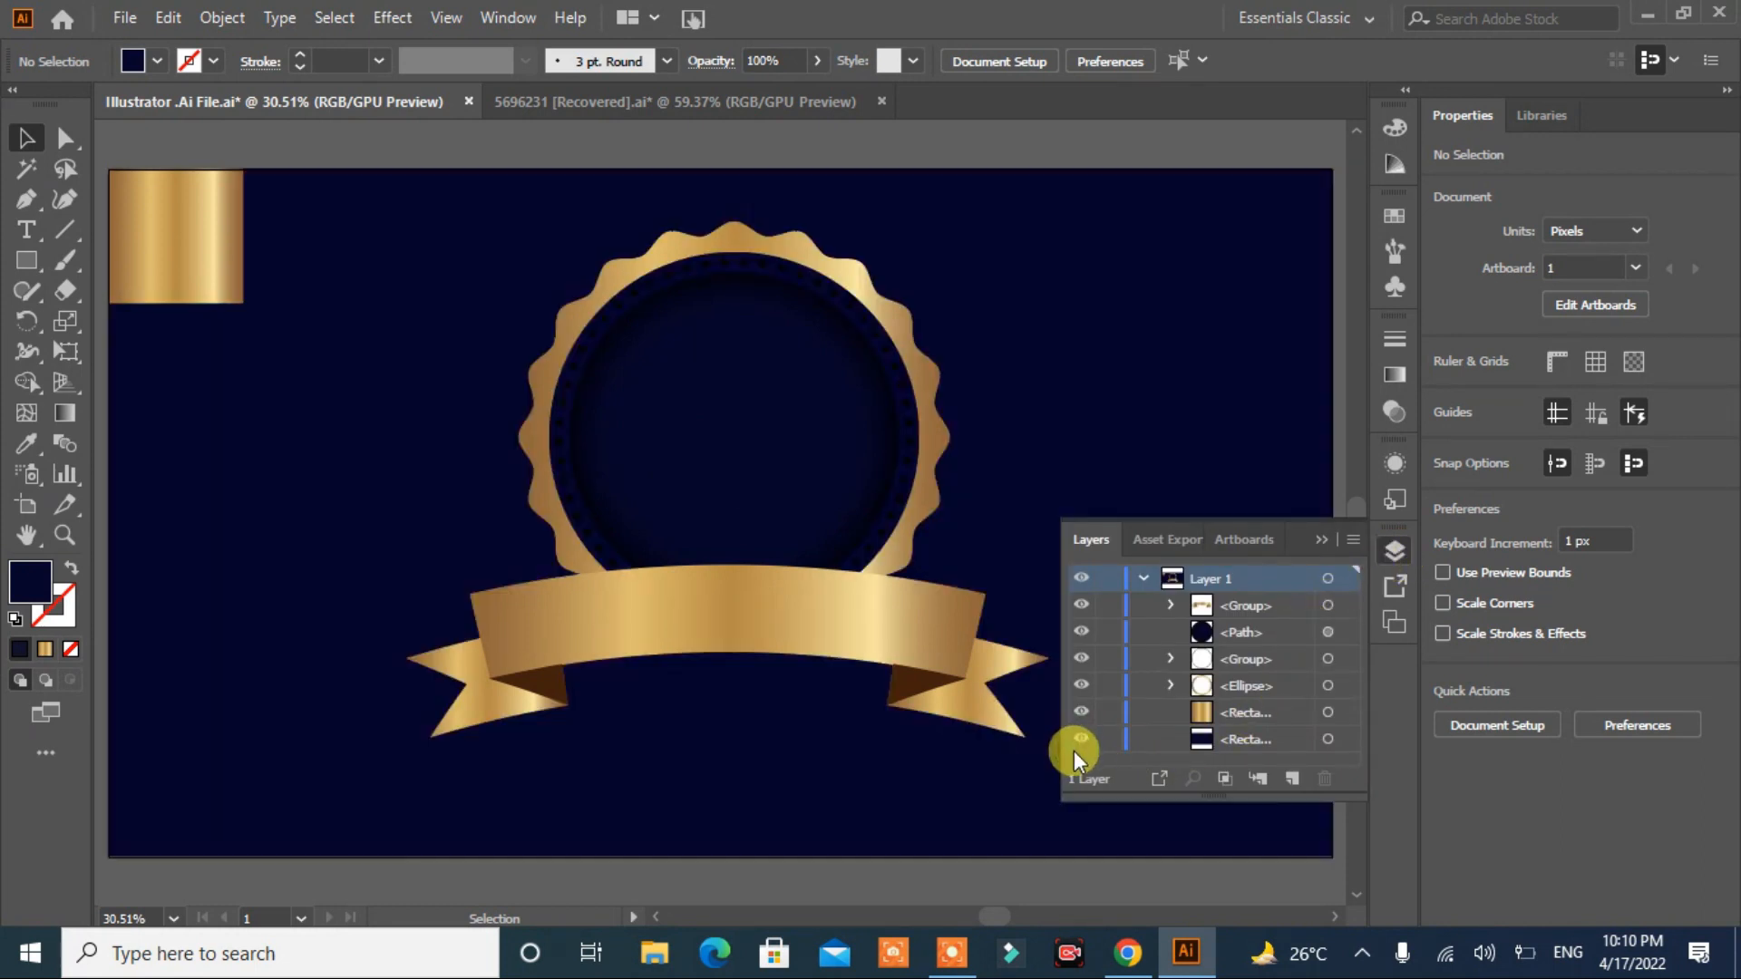
pyautogui.click(1109, 739)
# Step: Fill the badge's ring of dots with the gold gradient sampled from the gold square
pyautogui.click(585, 349)
pyautogui.click(26, 444)
pyautogui.click(183, 265)
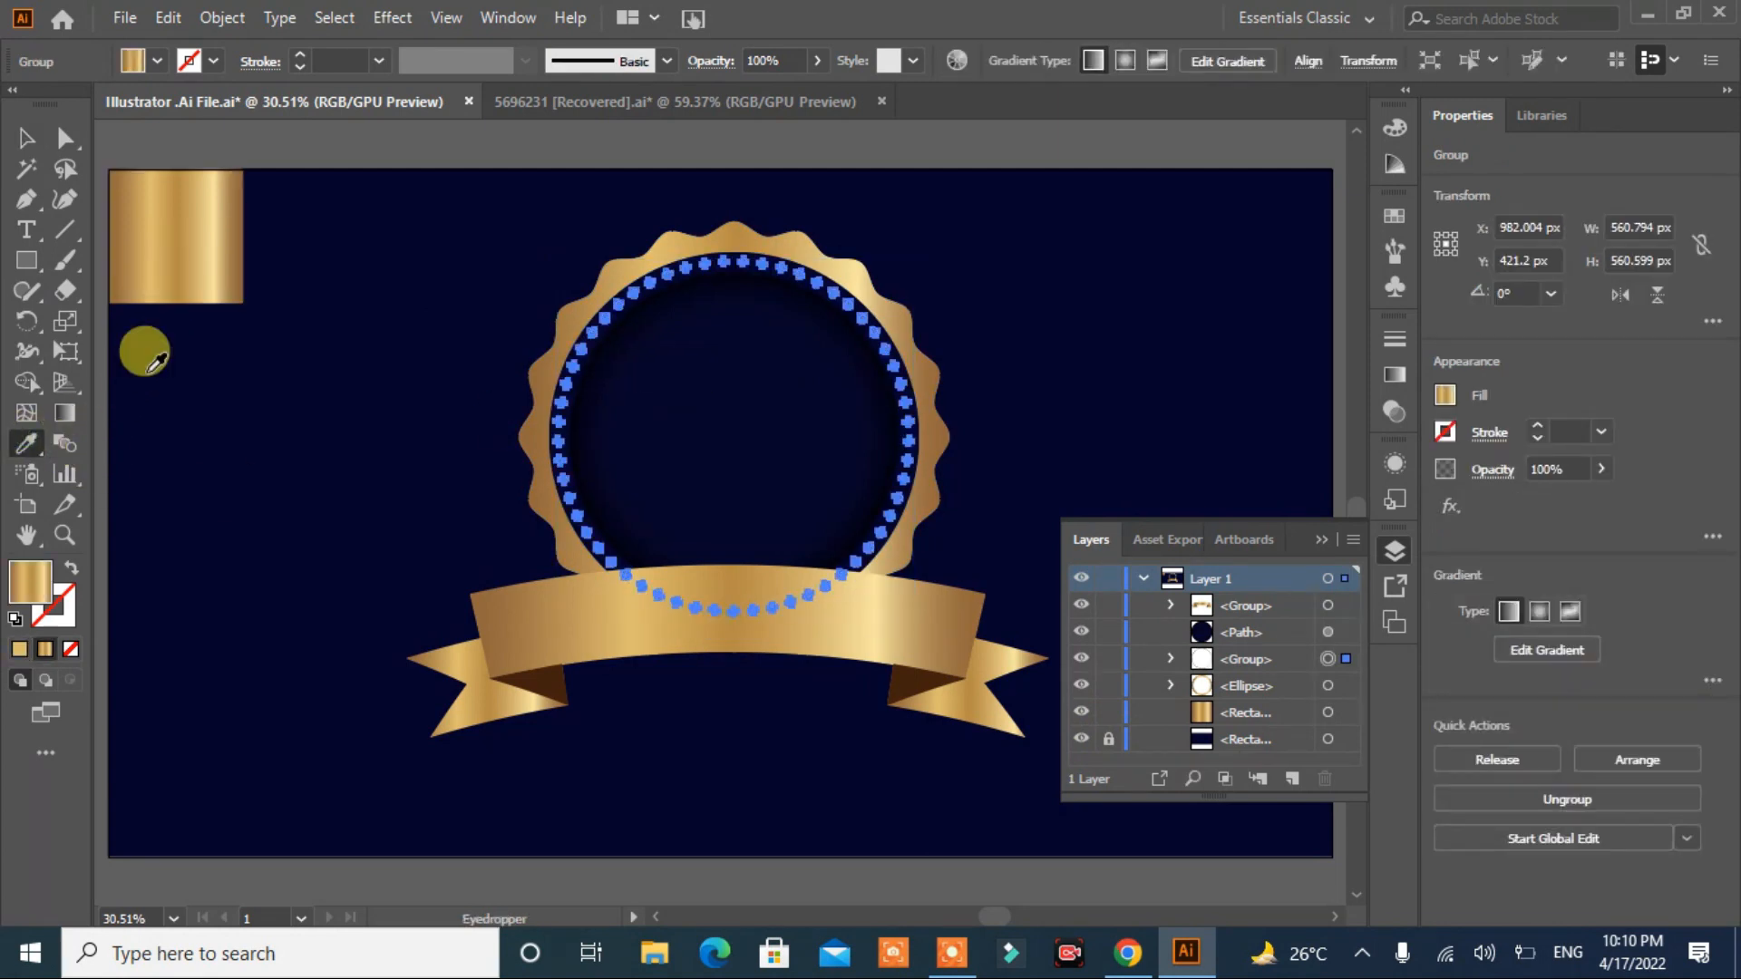
pyautogui.click(27, 137)
pyautogui.click(145, 381)
# Step: Outline a 504 px circle inside the dotted ring with a 1 pt stroke and expand its fill and stroke
pyautogui.click(585, 427)
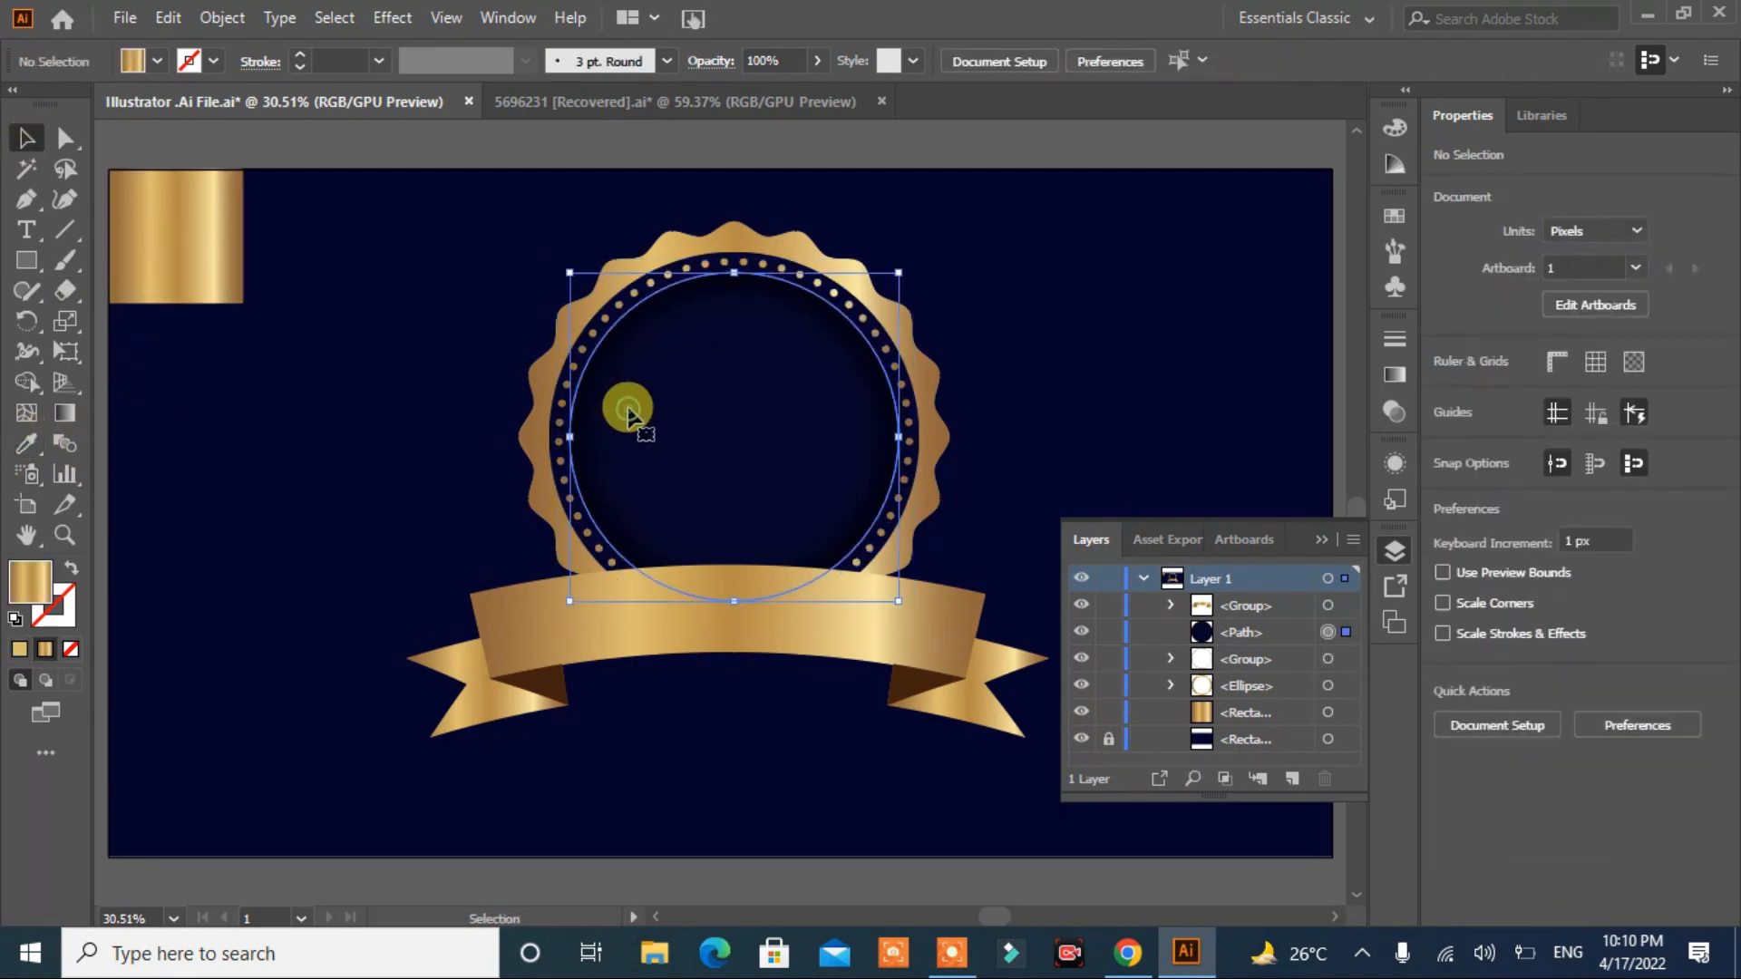
pyautogui.click(212, 62)
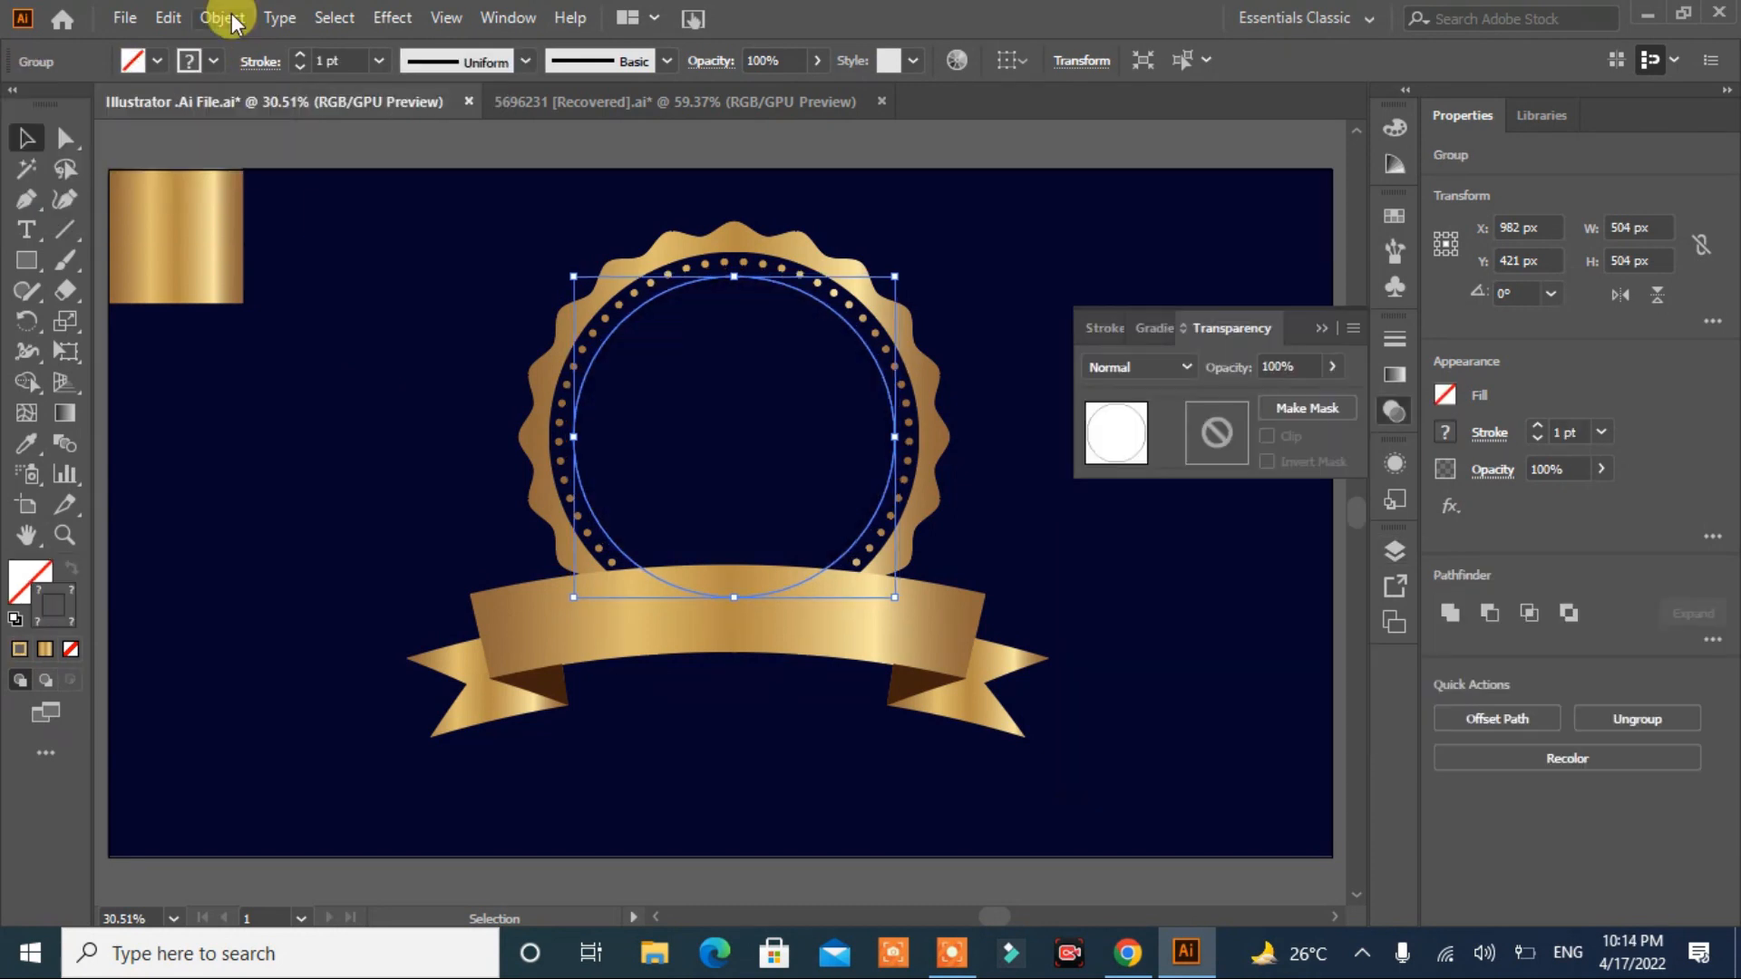
pyautogui.click(222, 17)
pyautogui.click(318, 309)
pyautogui.click(820, 606)
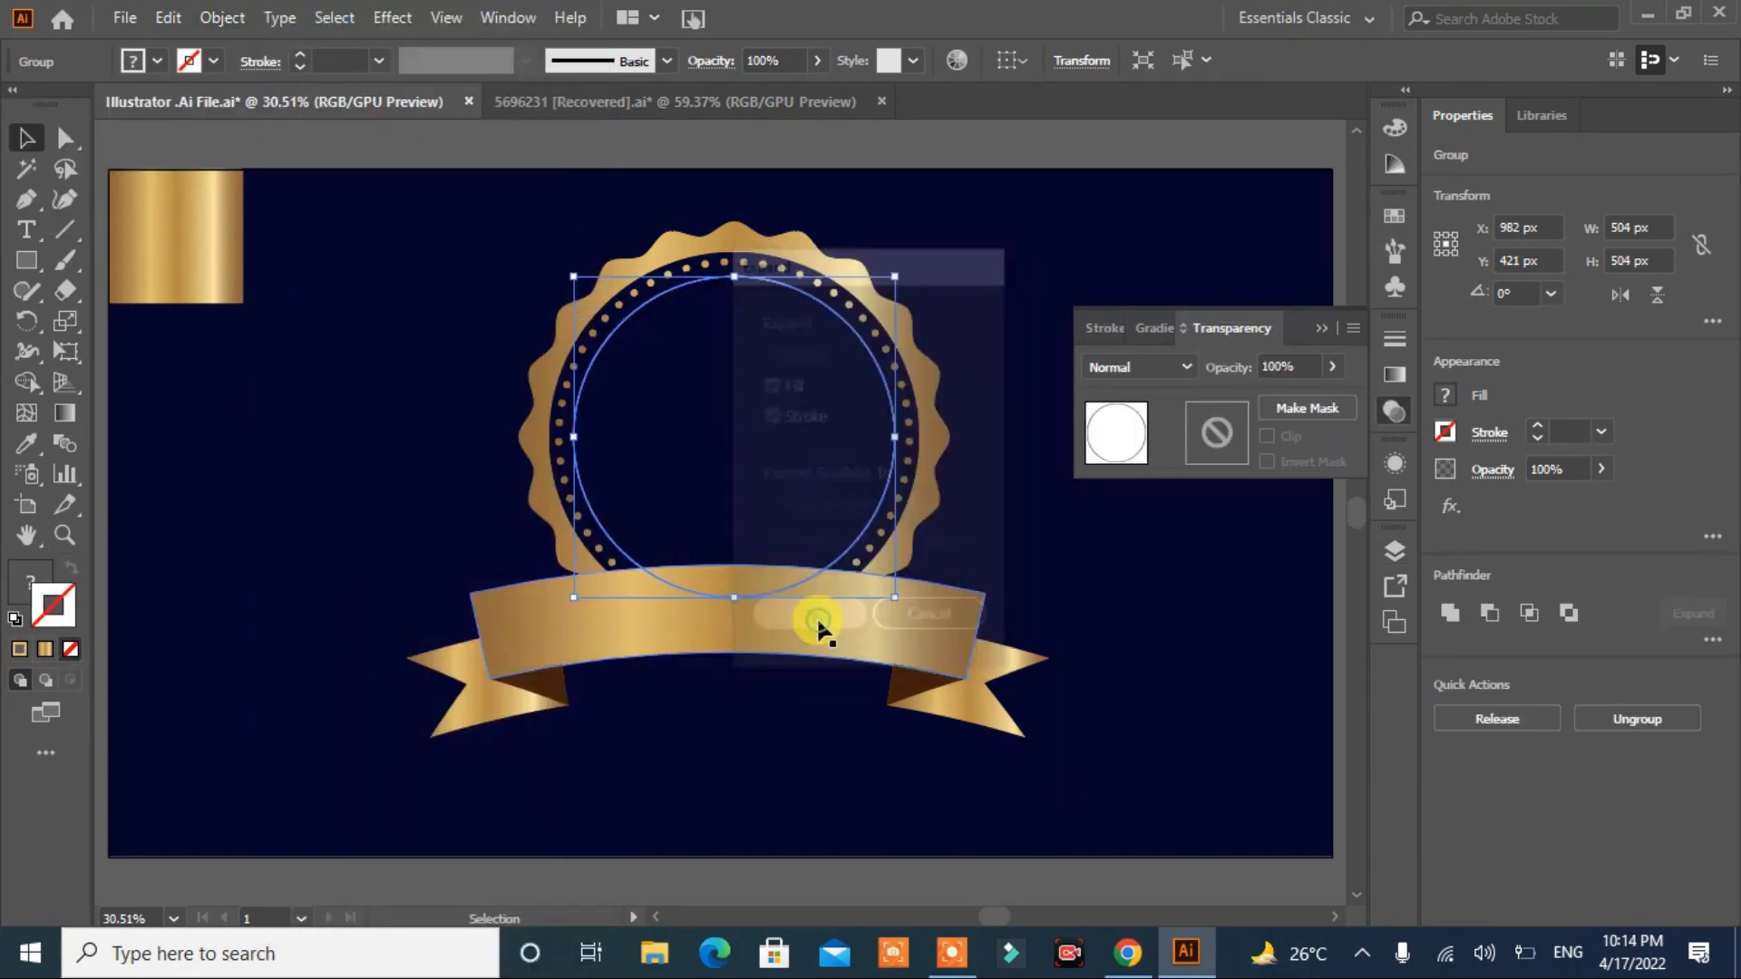
# Step: Colour the expanded thin ring with the gold gradient sampled from the ribbon
pyautogui.click(27, 446)
pyautogui.click(644, 603)
pyautogui.press('v')
pyautogui.click(331, 453)
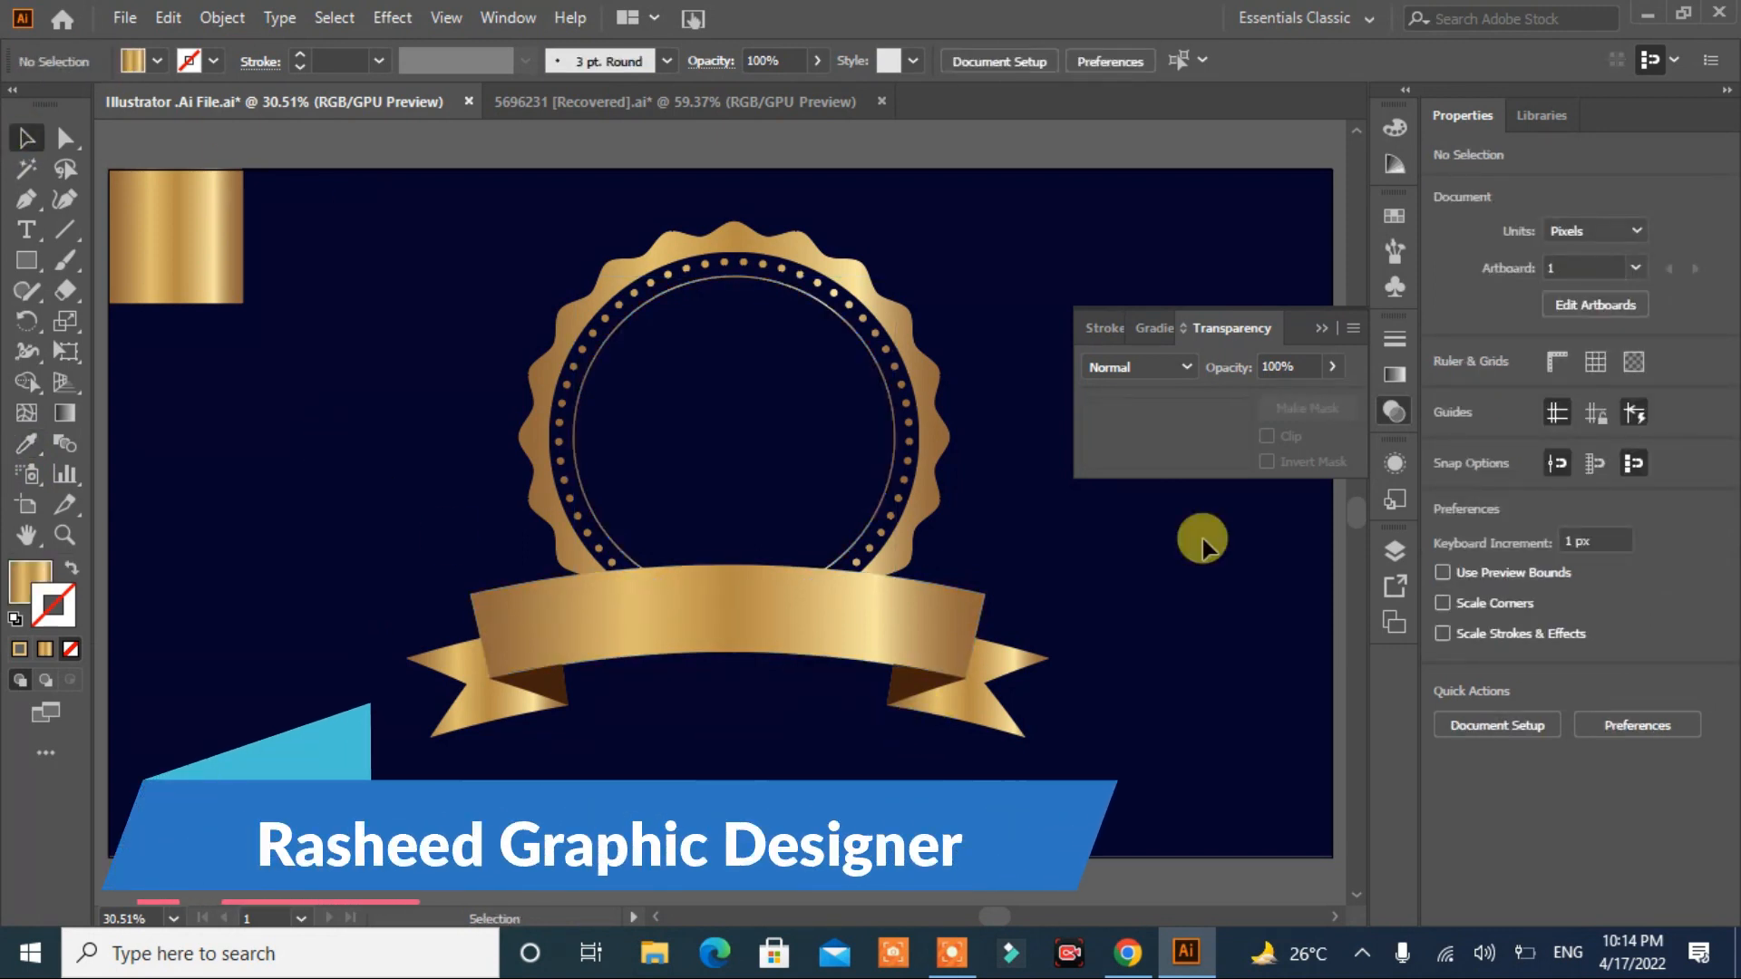
pyautogui.click(1321, 327)
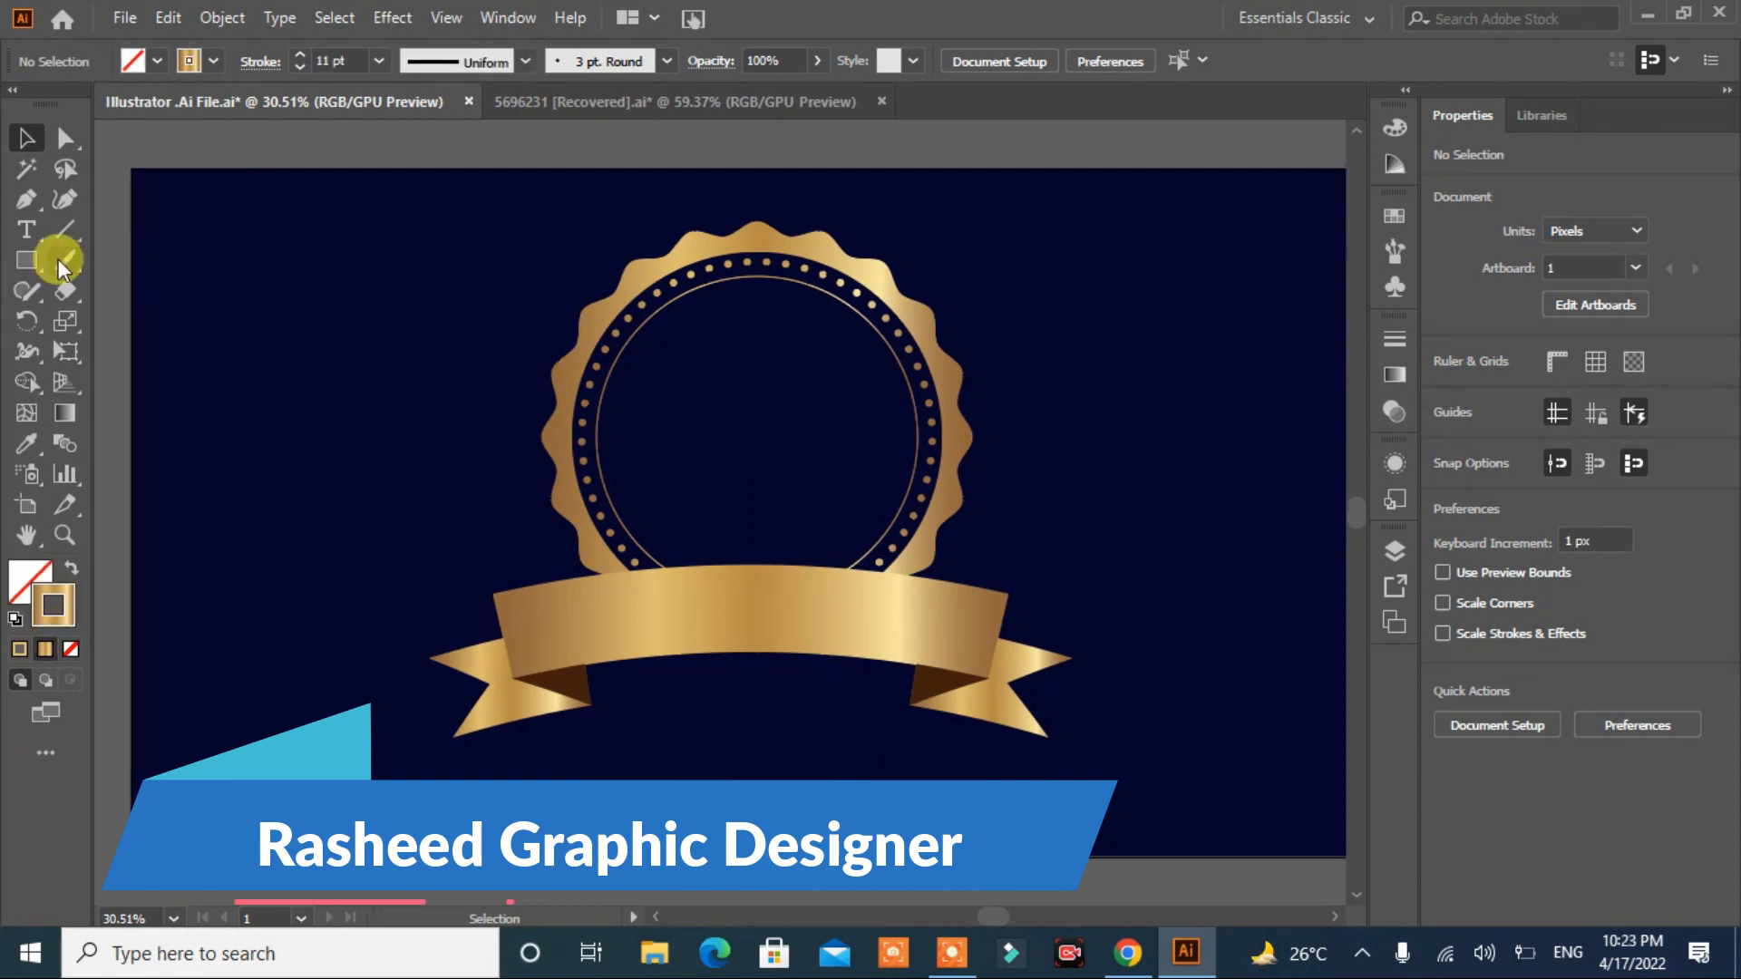
# Step: Draw a 191 × 264 px rectangle beside the badge and round its lower-left corner to a 191 px radius
pyautogui.click(26, 260)
pyautogui.moveTo(216, 269)
pyautogui.mouseDown()
pyautogui.moveTo(290, 295)
pyautogui.moveTo(338, 436)
pyautogui.mouseUp()
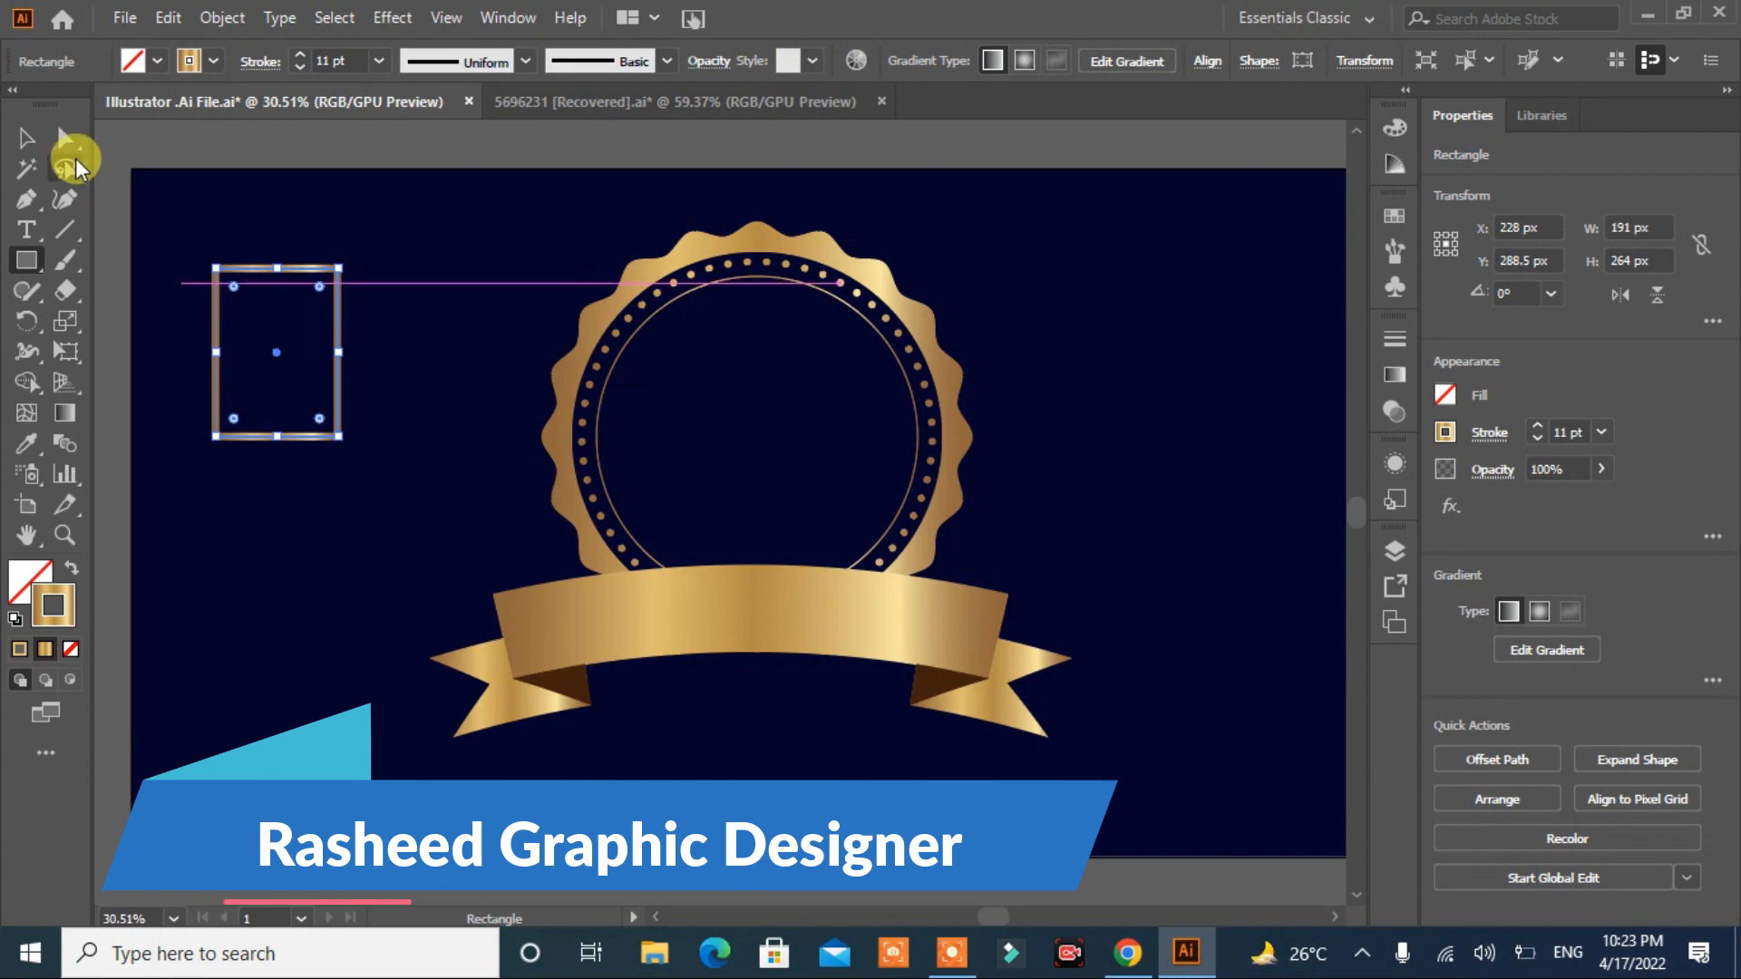
pyautogui.click(73, 154)
pyautogui.moveTo(232, 422); pyautogui.dragTo(354, 298)
pyautogui.click(62, 143)
pyautogui.click(217, 442)
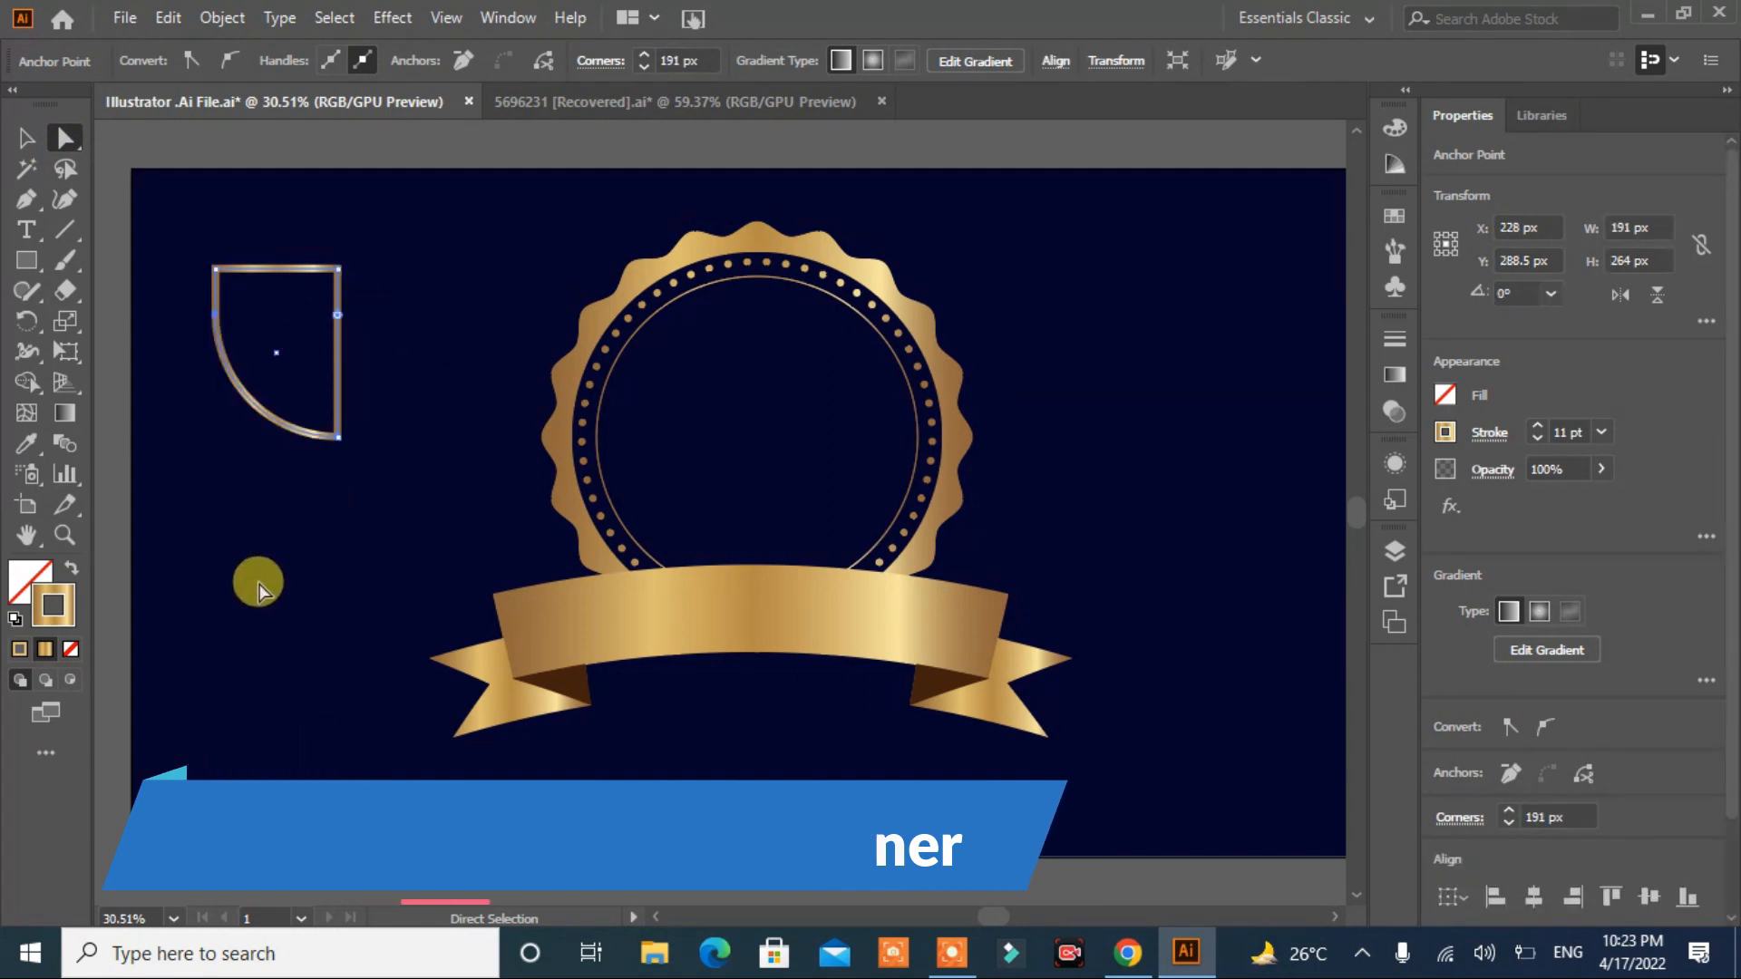
# Step: Reflect the rounded shape across a vertical axis as a copy
pyautogui.click(26, 138)
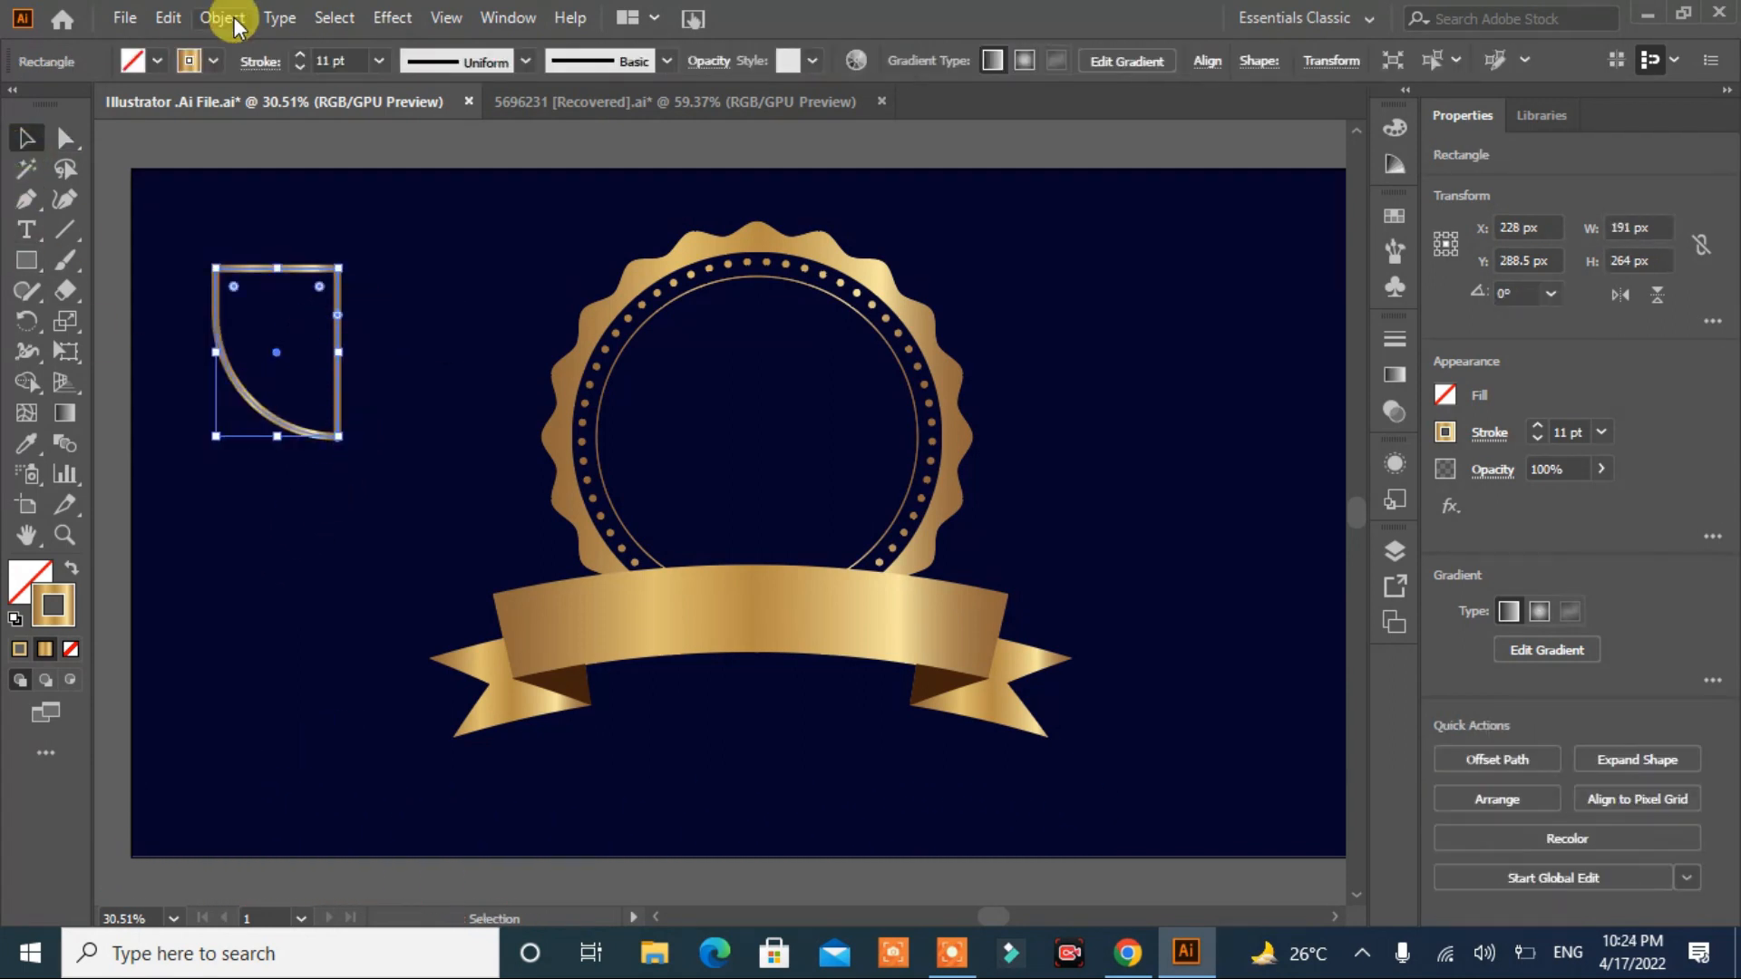
pyautogui.click(224, 19)
pyautogui.click(221, 284)
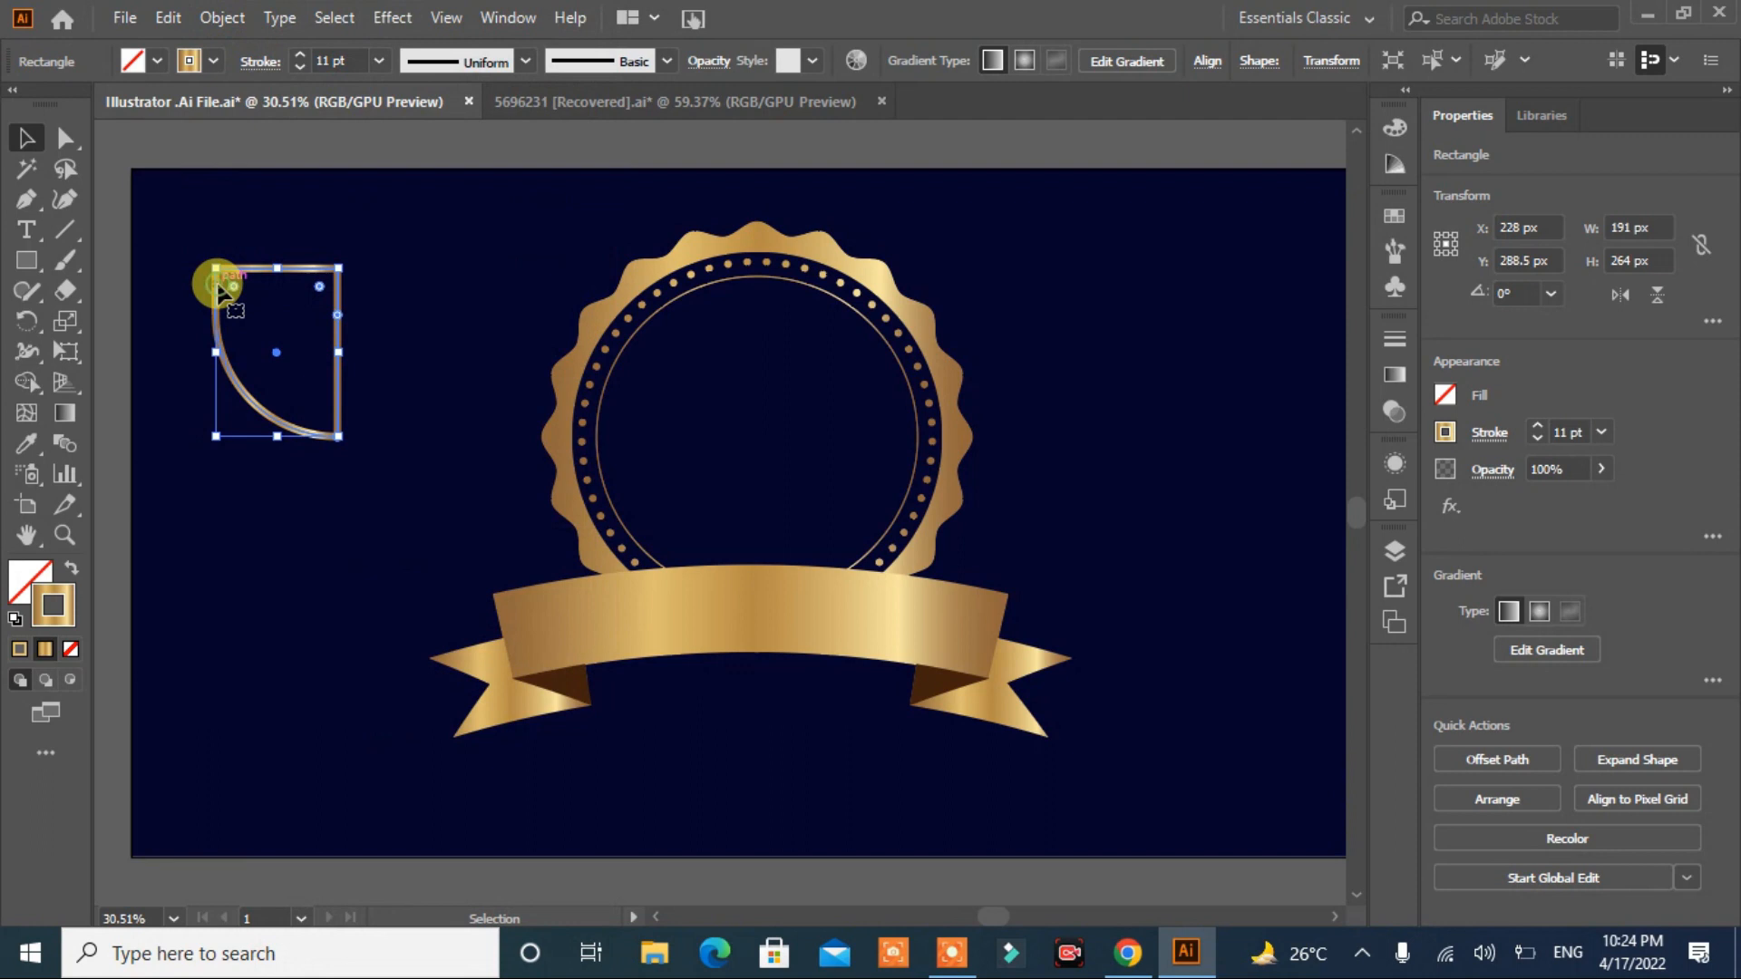
pyautogui.rightClick(217, 283)
pyautogui.moveTo(321, 712)
pyautogui.moveTo(461, 688)
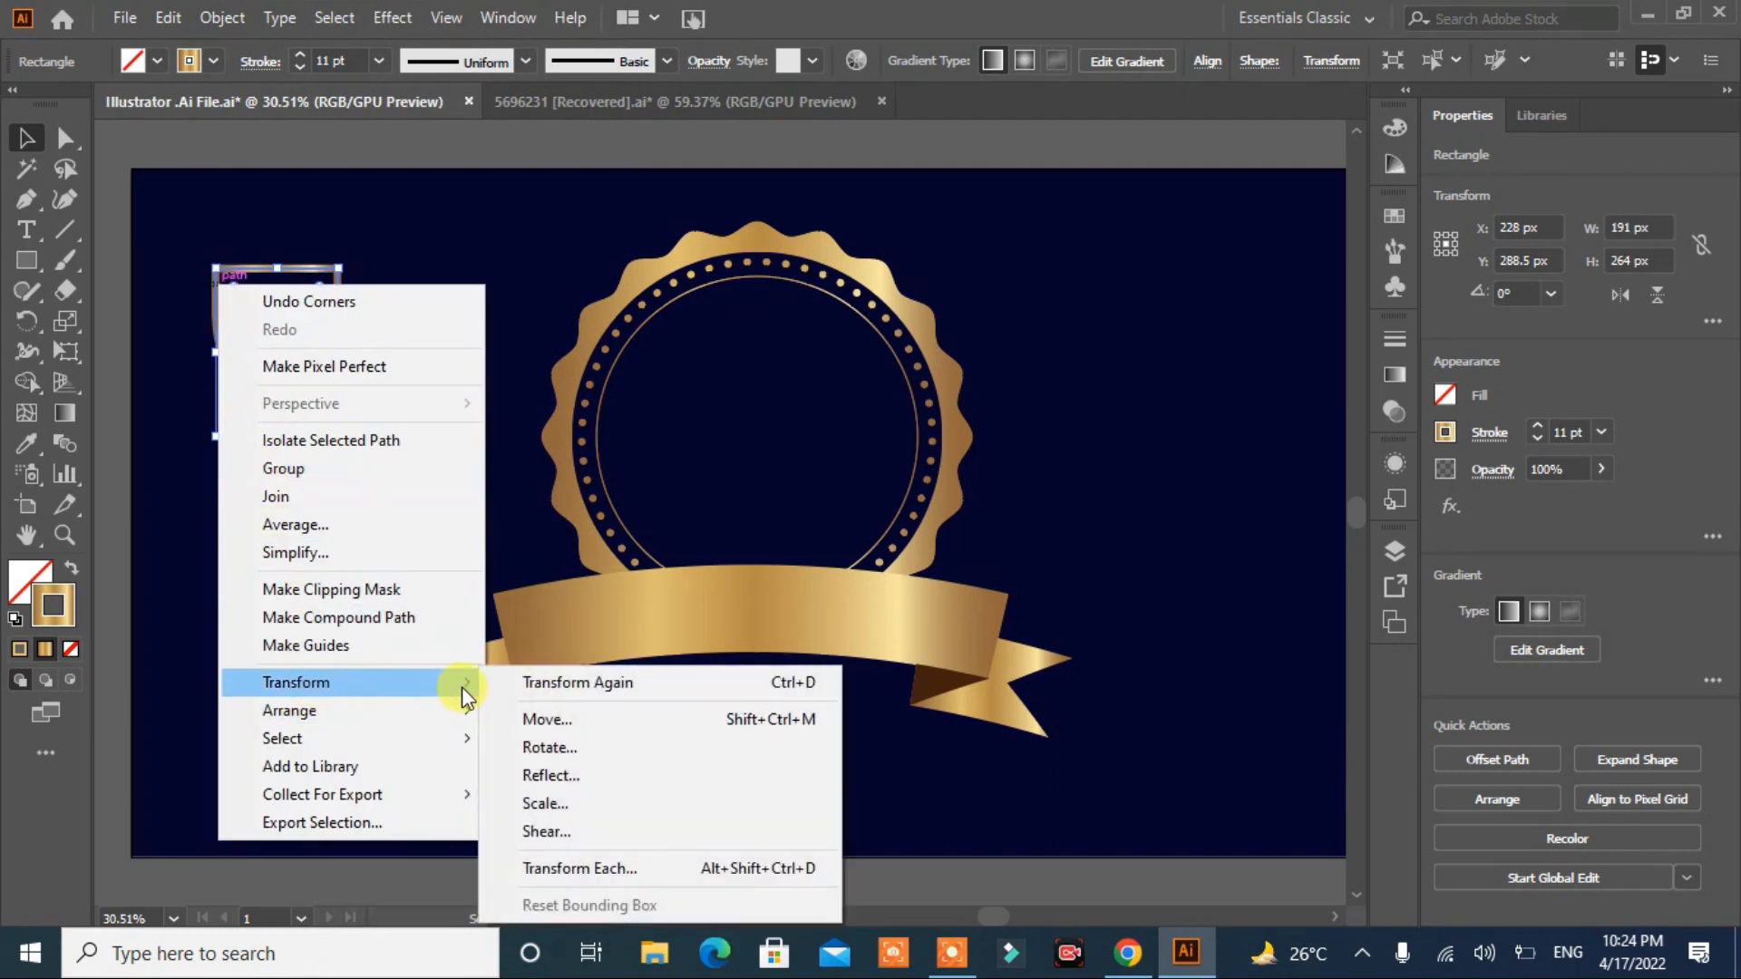
pyautogui.click(550, 776)
pyautogui.click(513, 626)
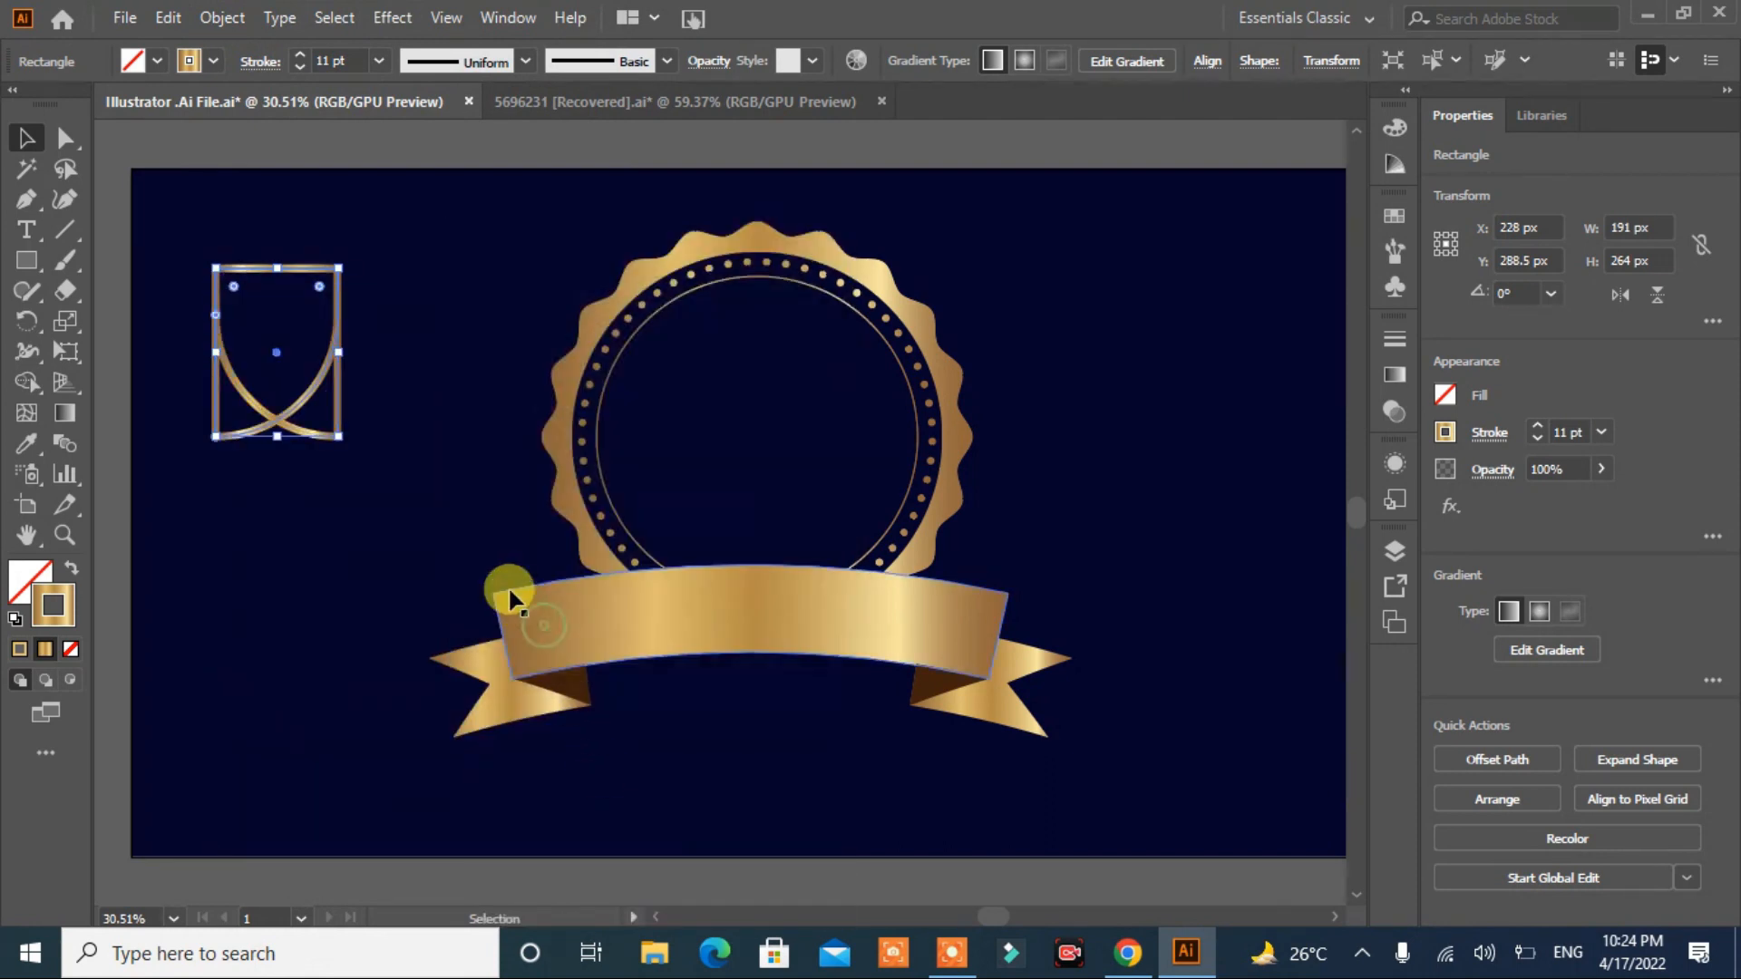
# Step: Move the mirrored copy against the original's straight side and unite both halves into one cup shape
pyautogui.moveTo(317, 392); pyautogui.dragTo(434, 399)
pyautogui.moveTo(481, 248); pyautogui.dragTo(179, 442)
pyautogui.click(1451, 723)
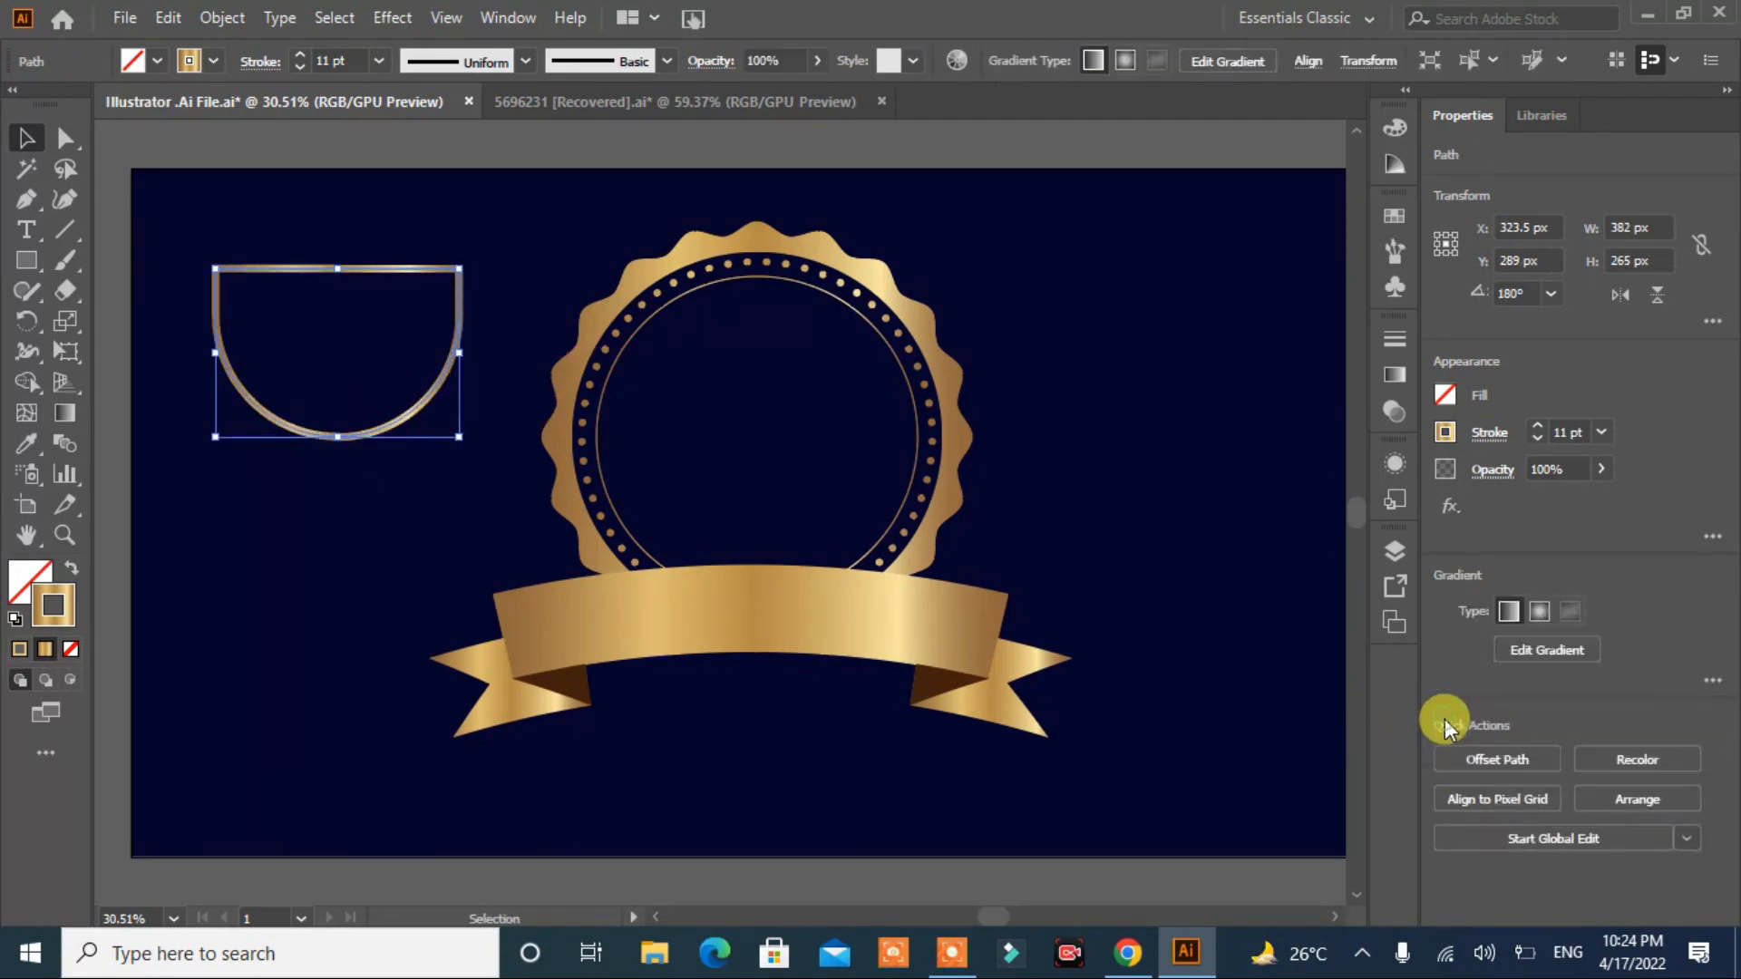
# Step: Scale the cup outline to about 265.5 × 288 px and move it closer to the badge
pyautogui.moveTo(337, 439); pyautogui.dragTo(338, 532)
pyautogui.moveTo(458, 531); pyautogui.dragTo(385, 506)
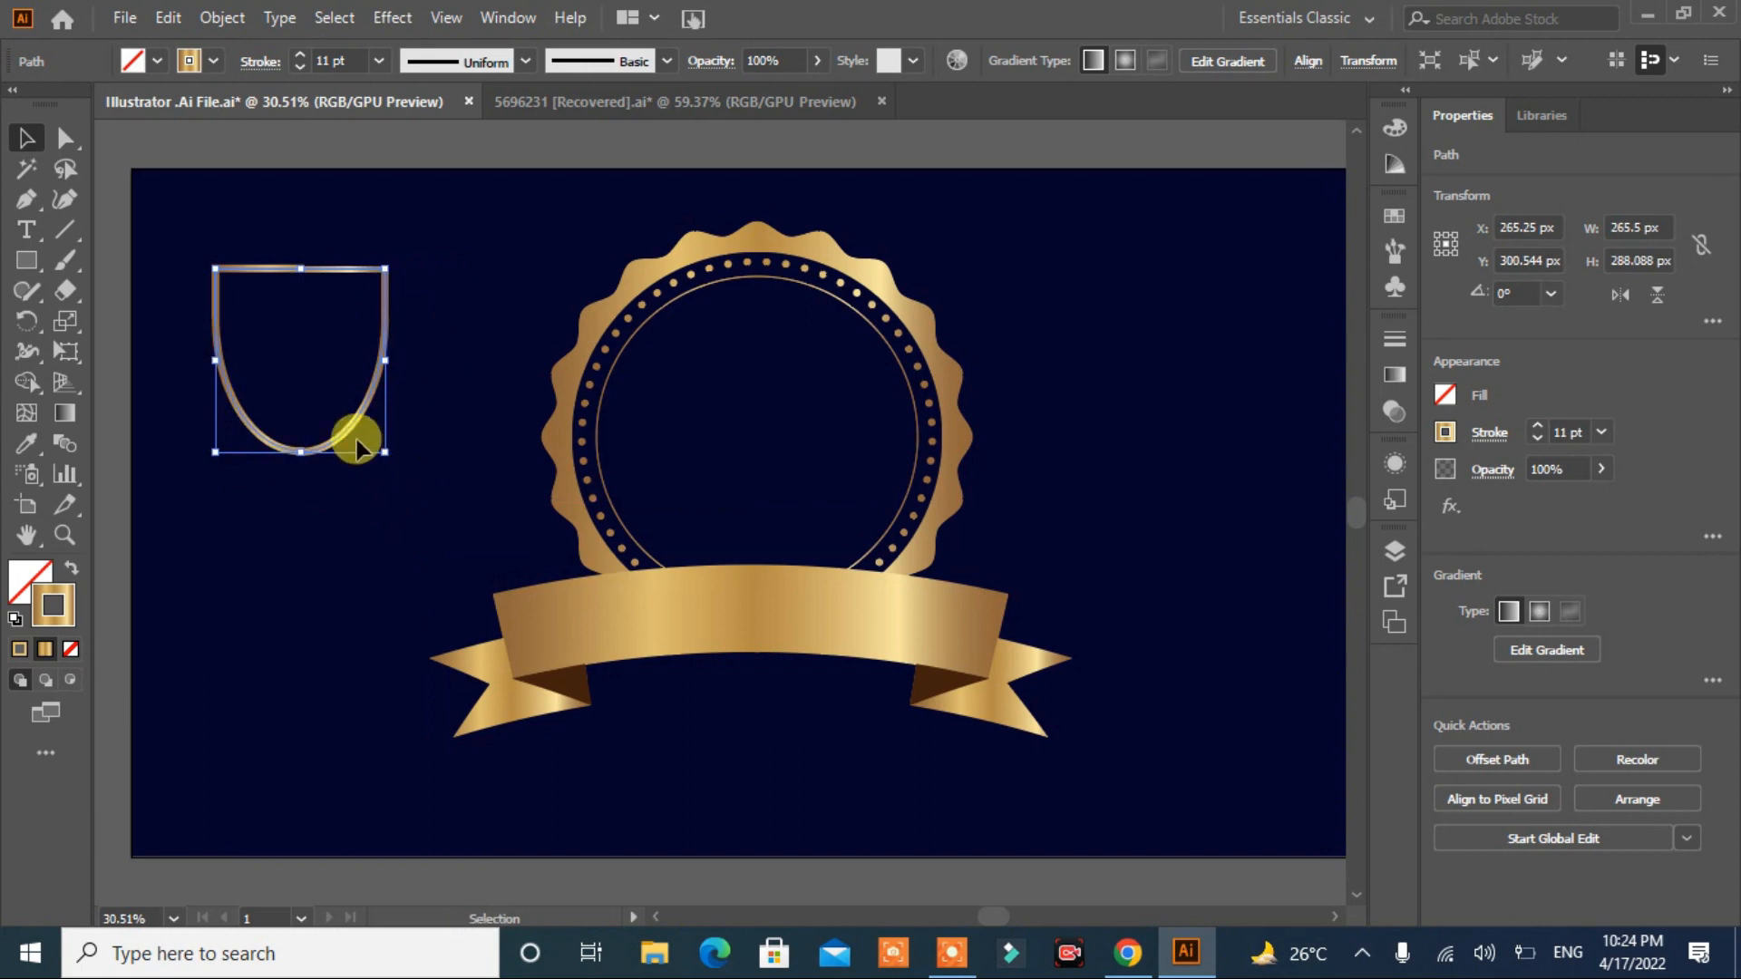
pyautogui.moveTo(331, 444); pyautogui.dragTo(393, 437)
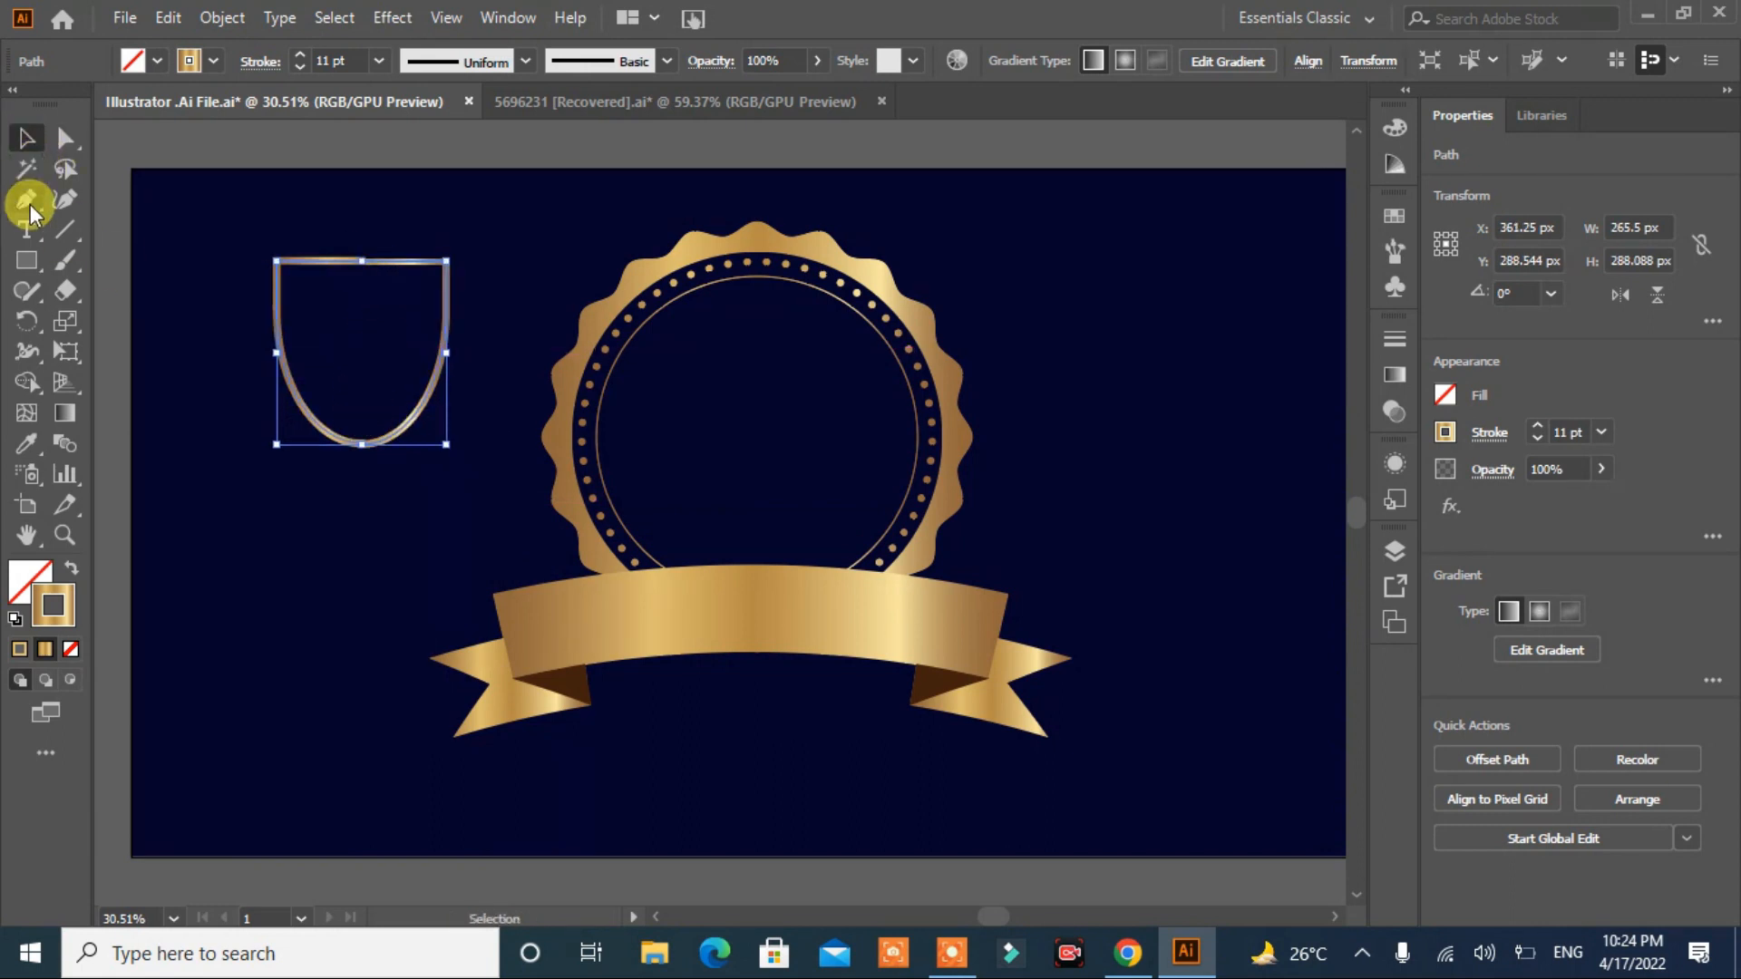
# Step: Delete the extra anchor point in the middle of the cup's top edge
pyautogui.moveTo(27, 218); pyautogui.dragTo(79, 256)
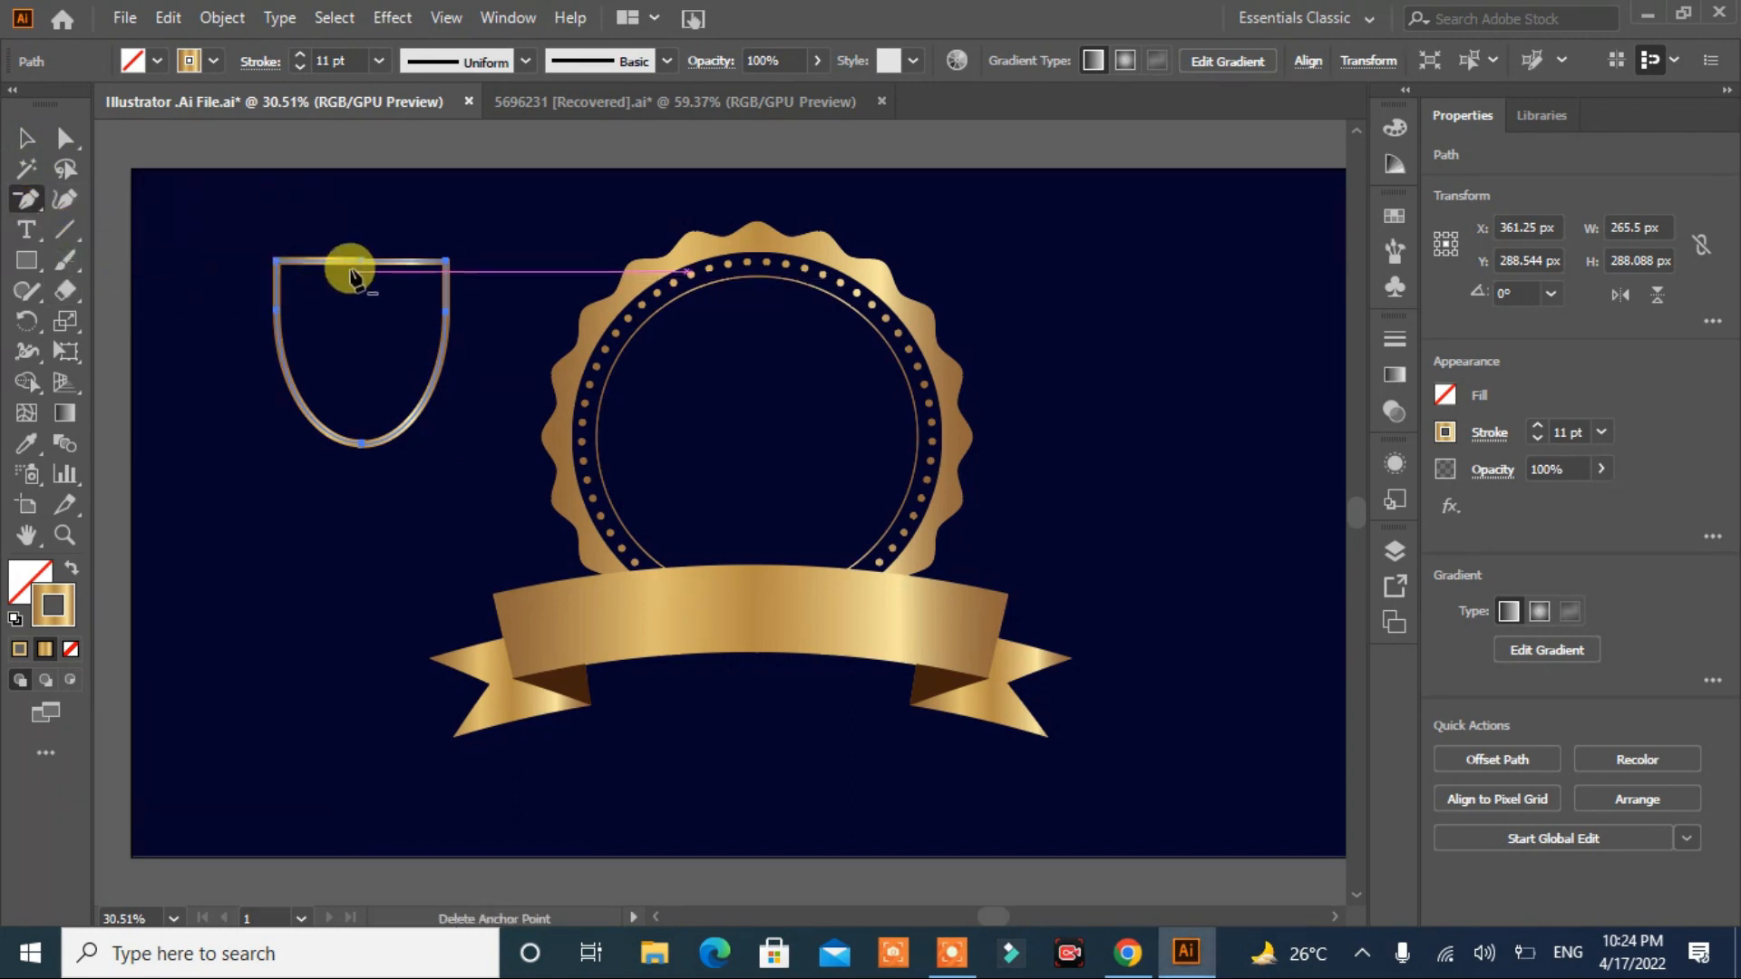
pyautogui.click(363, 264)
pyautogui.click(26, 138)
pyautogui.click(198, 442)
# Step: Swap the cup's fill and stroke so the gold gradient becomes its fill
pyautogui.click(449, 263)
pyautogui.click(66, 138)
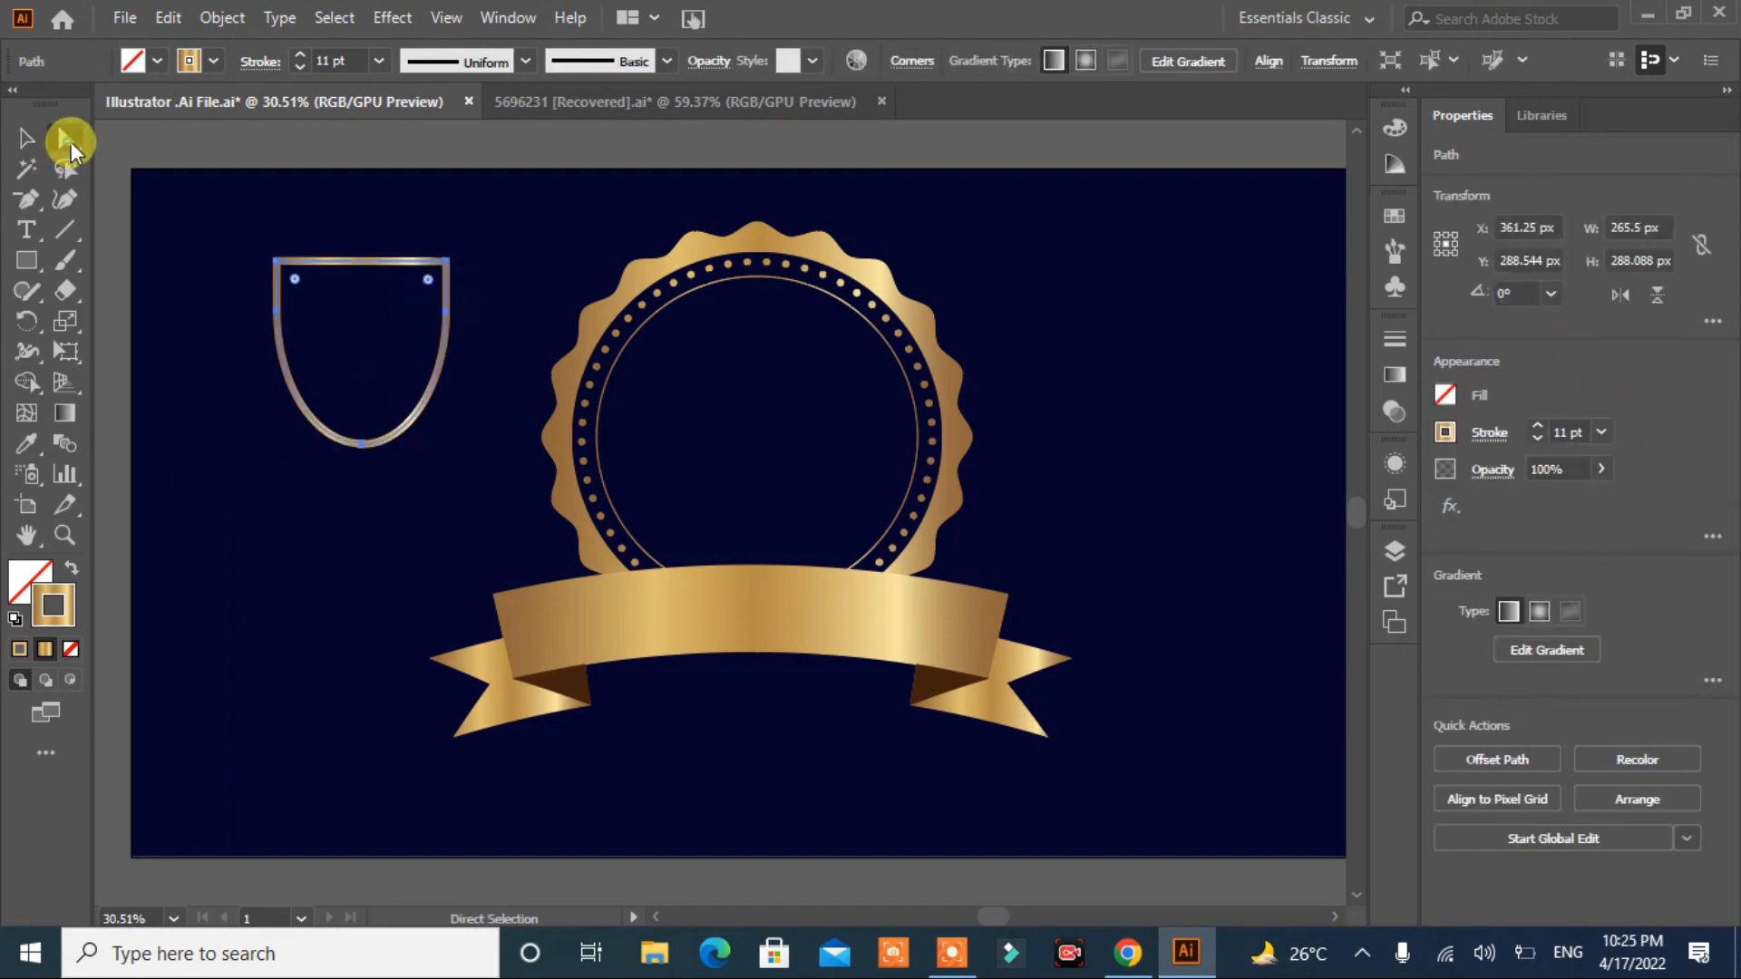
pyautogui.click(447, 263)
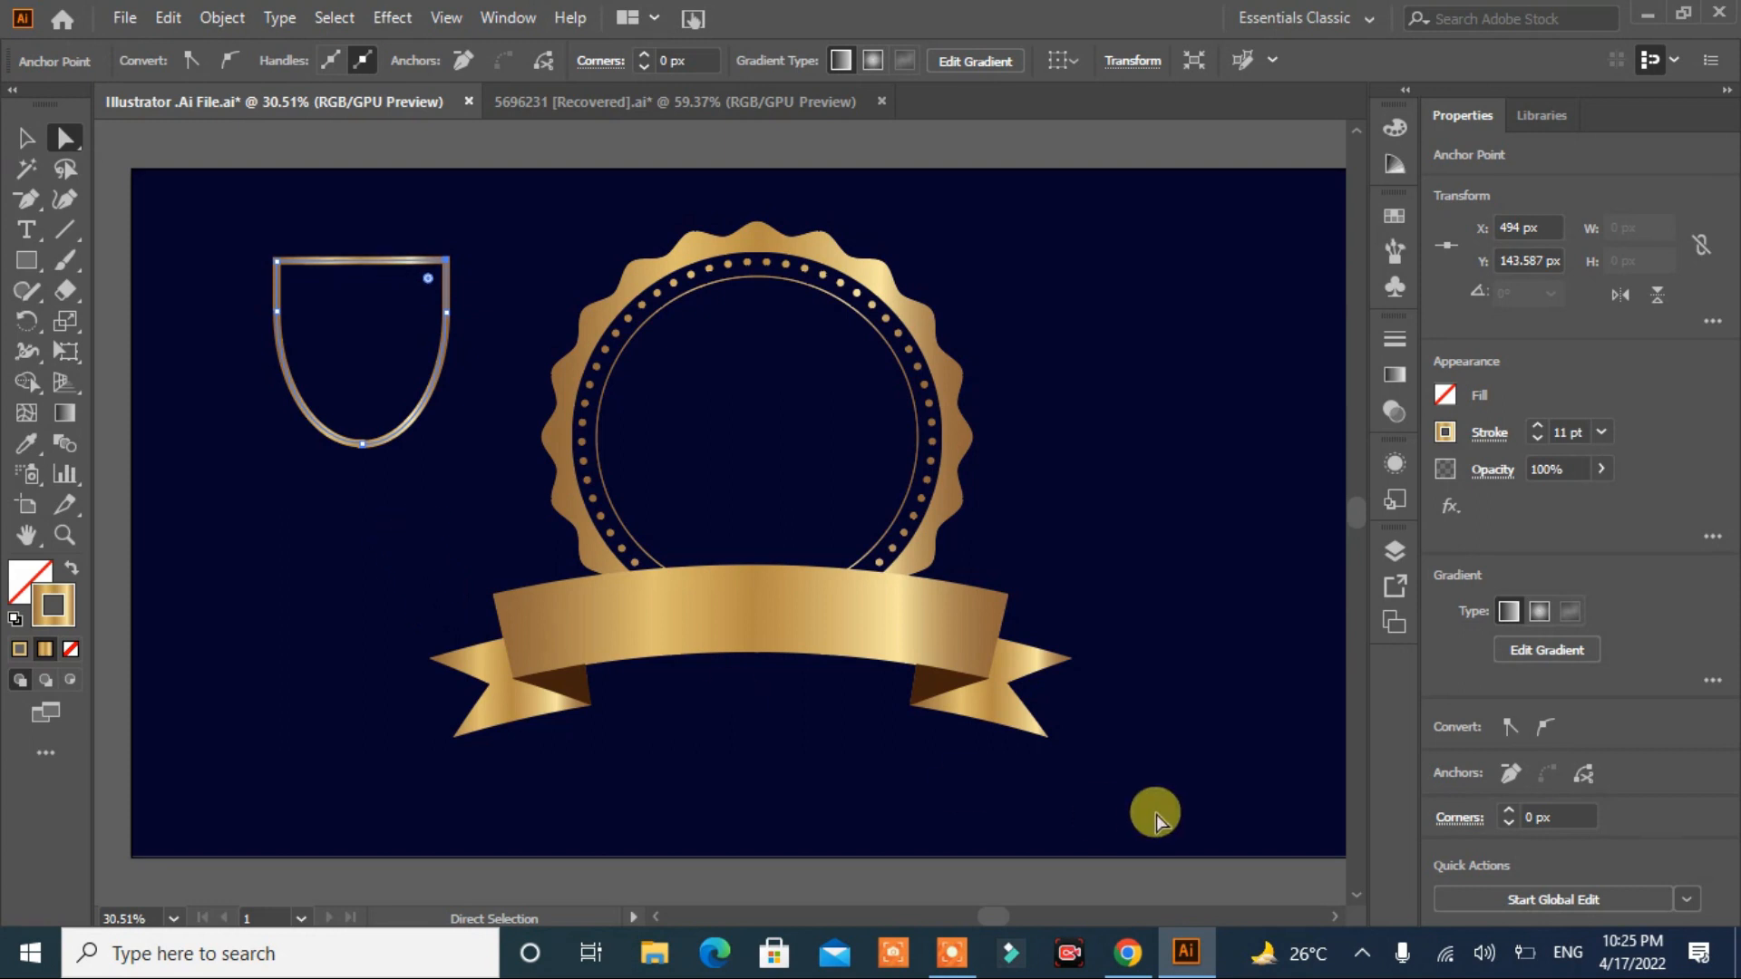
pyautogui.click(26, 138)
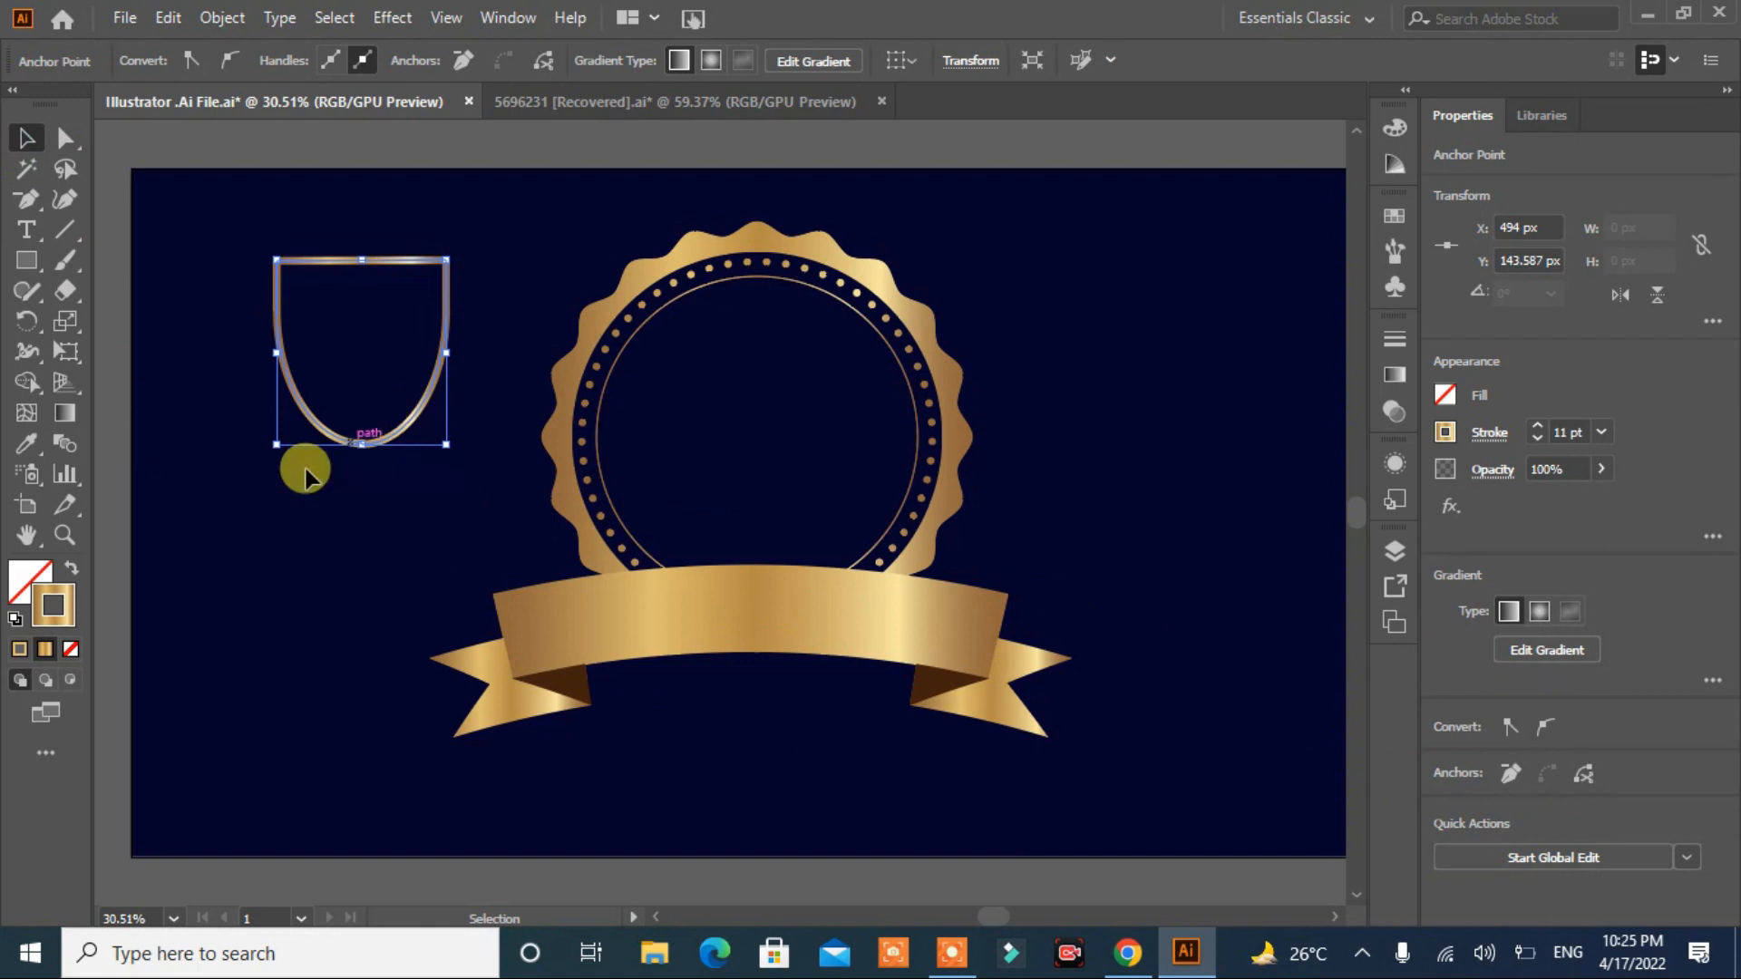
pyautogui.click(71, 568)
pyautogui.click(270, 619)
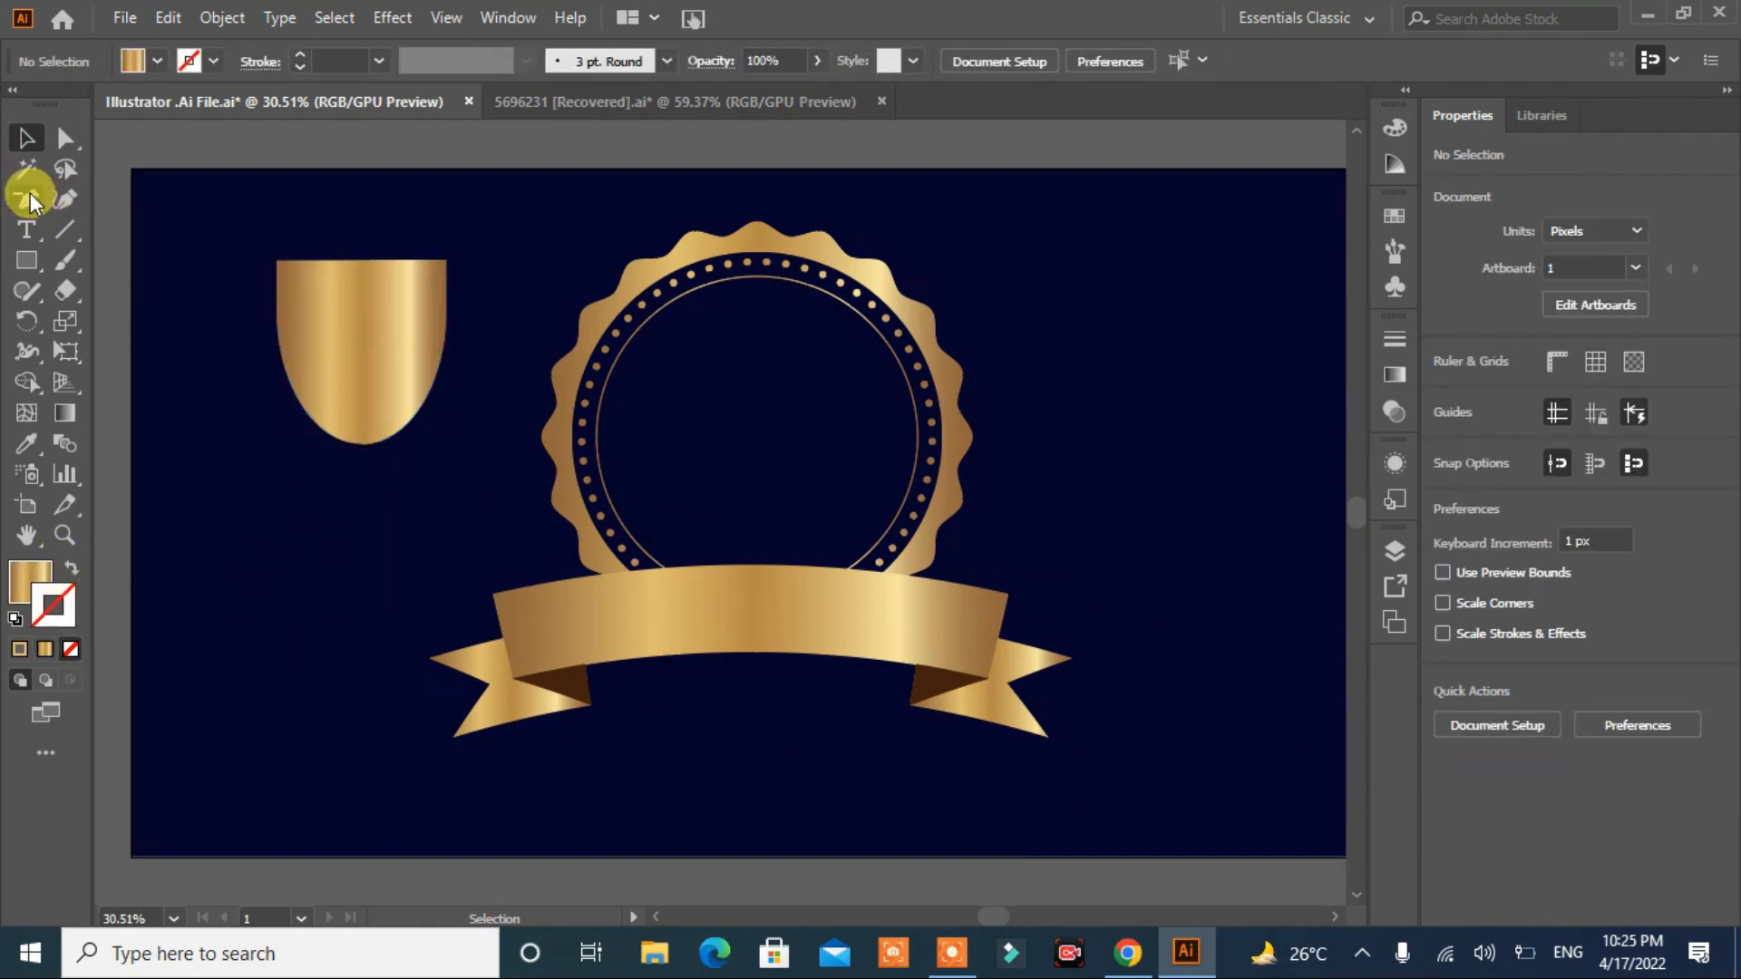
# Step: Draw a gold rectangular stem of 54 × 95 px directly beneath the cup
pyautogui.click(27, 261)
pyautogui.moveTo(347, 434); pyautogui.dragTo(382, 502)
pyautogui.click(27, 141)
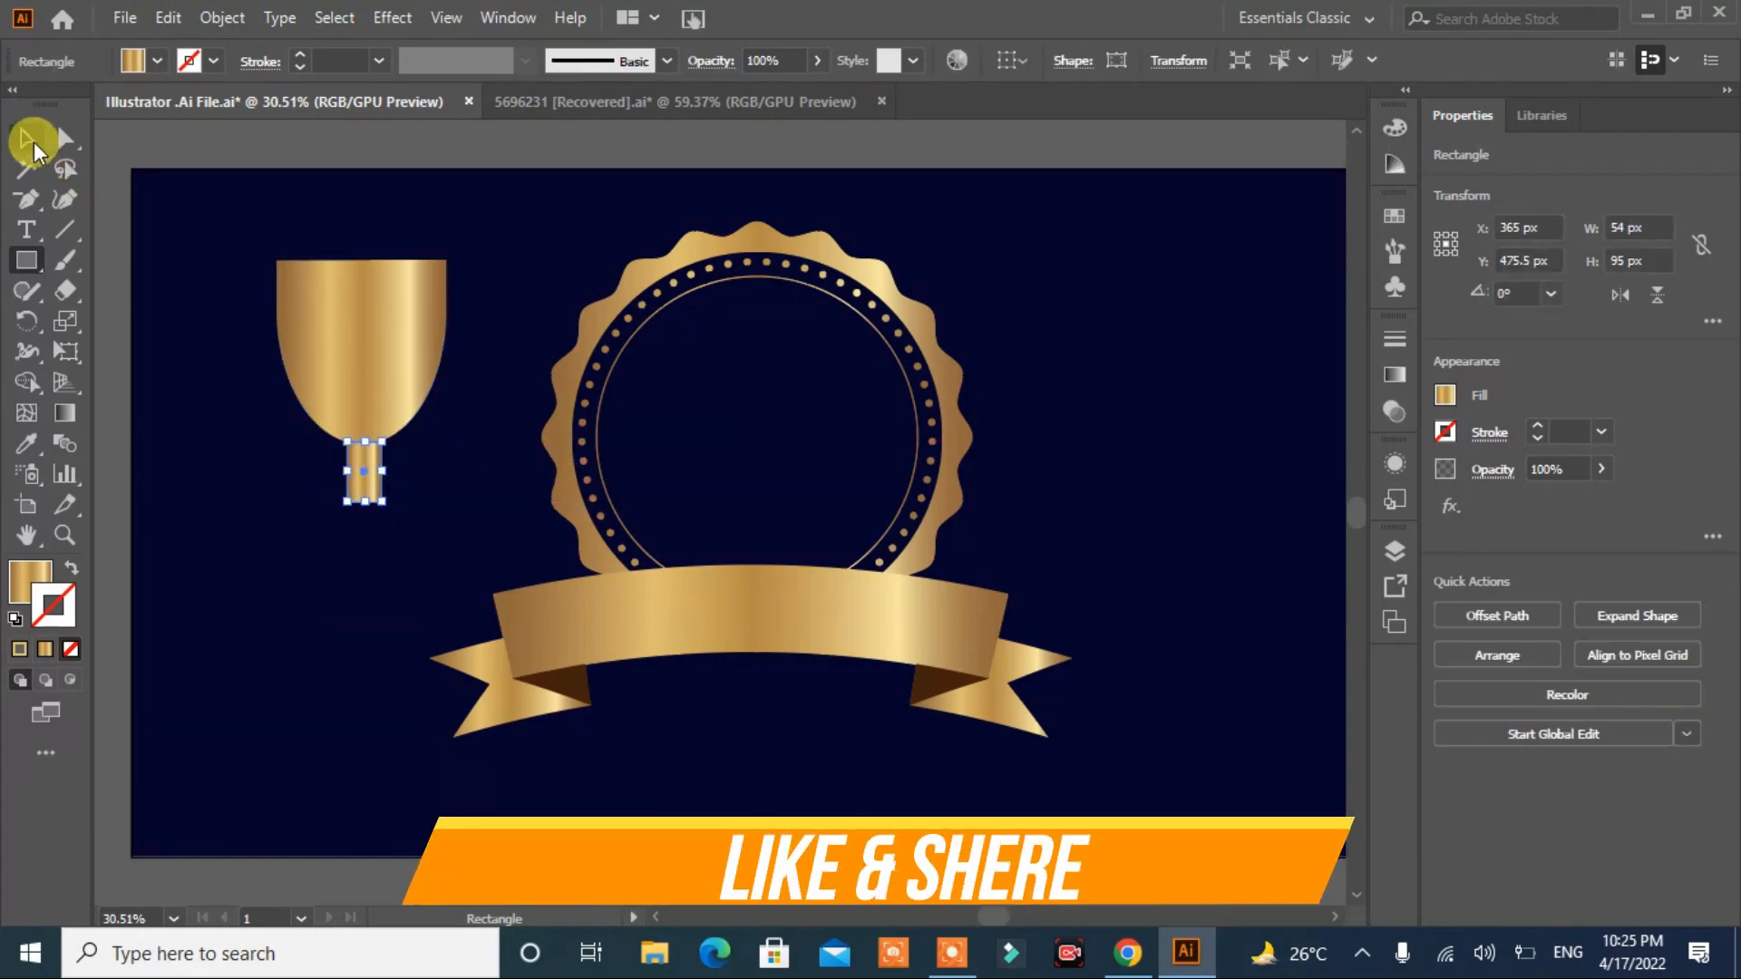
pyautogui.click(405, 512)
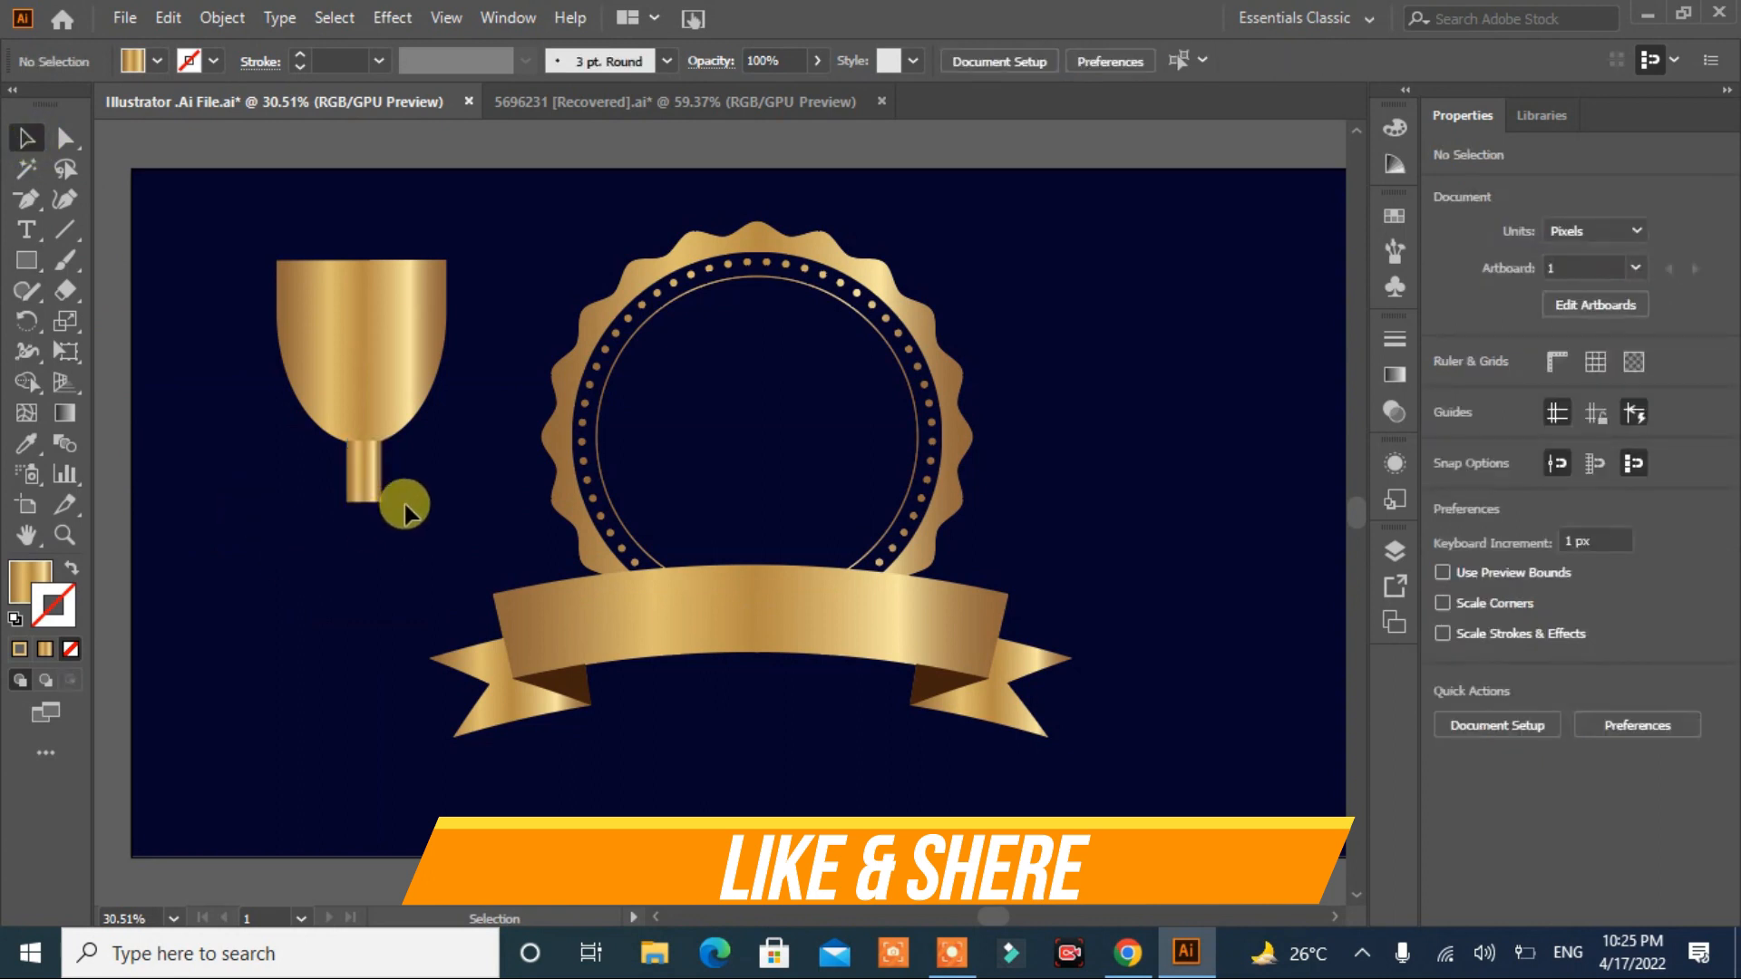
# Step: Curve both sides of the stem inward with the Anchor Point tool
pyautogui.rightClick(29, 199)
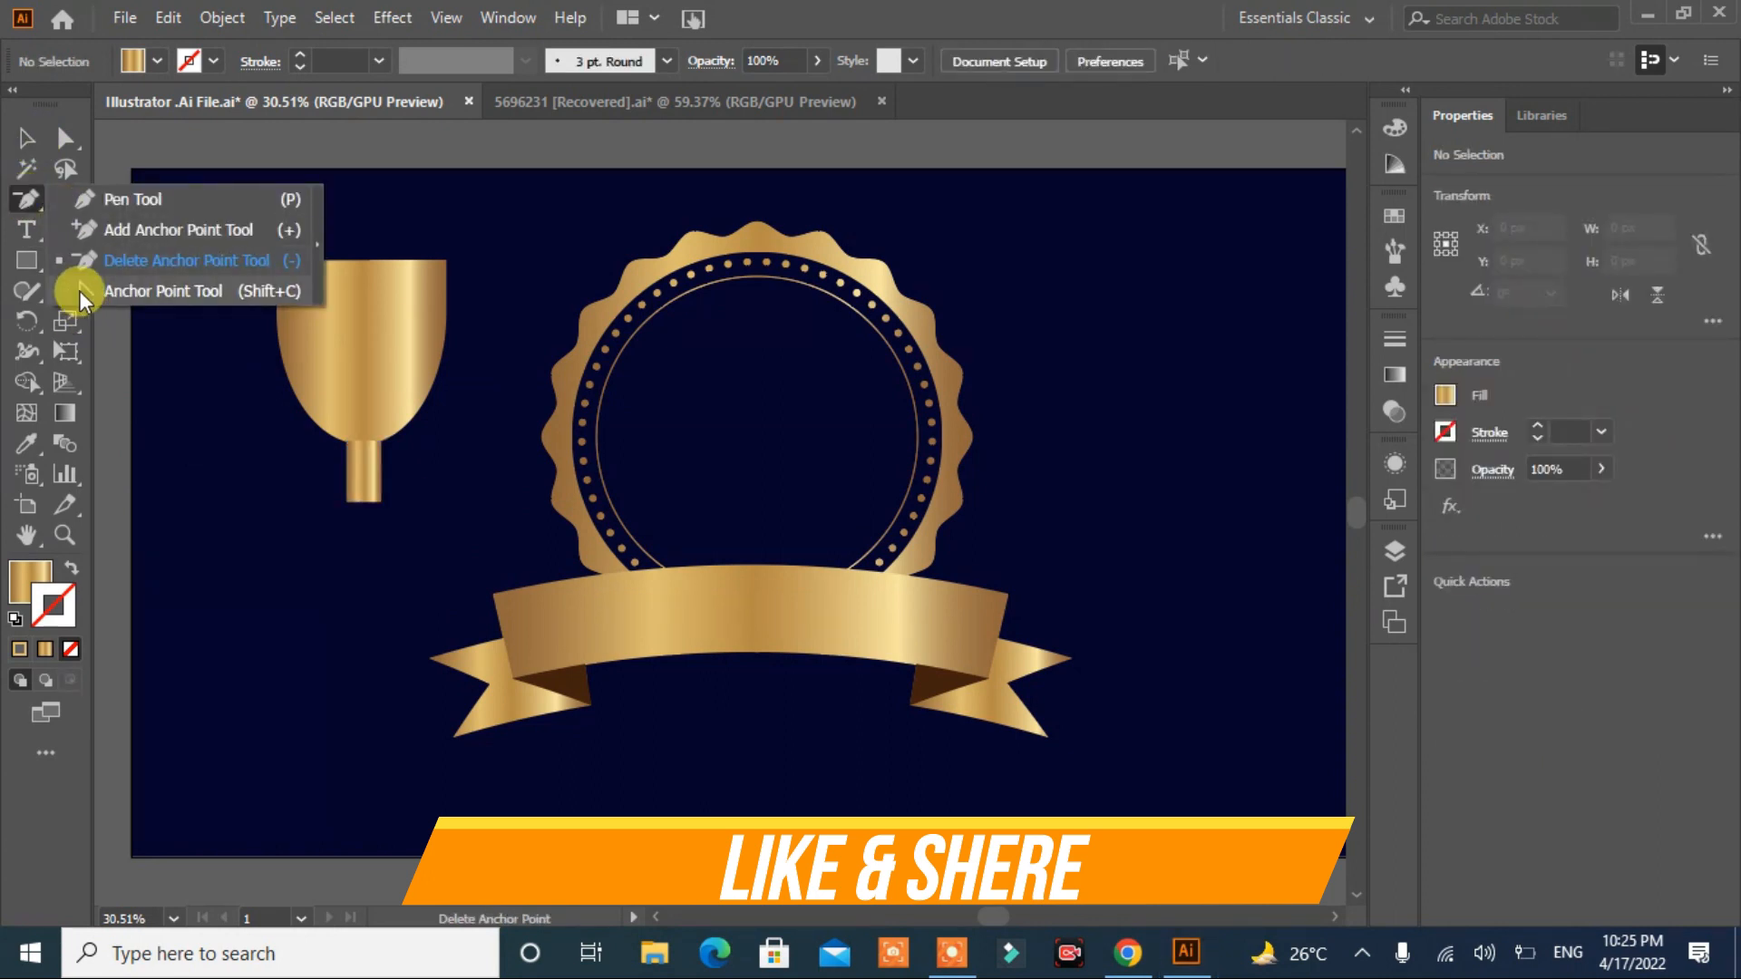
pyautogui.click(163, 291)
pyautogui.moveTo(351, 477); pyautogui.dragTo(373, 495)
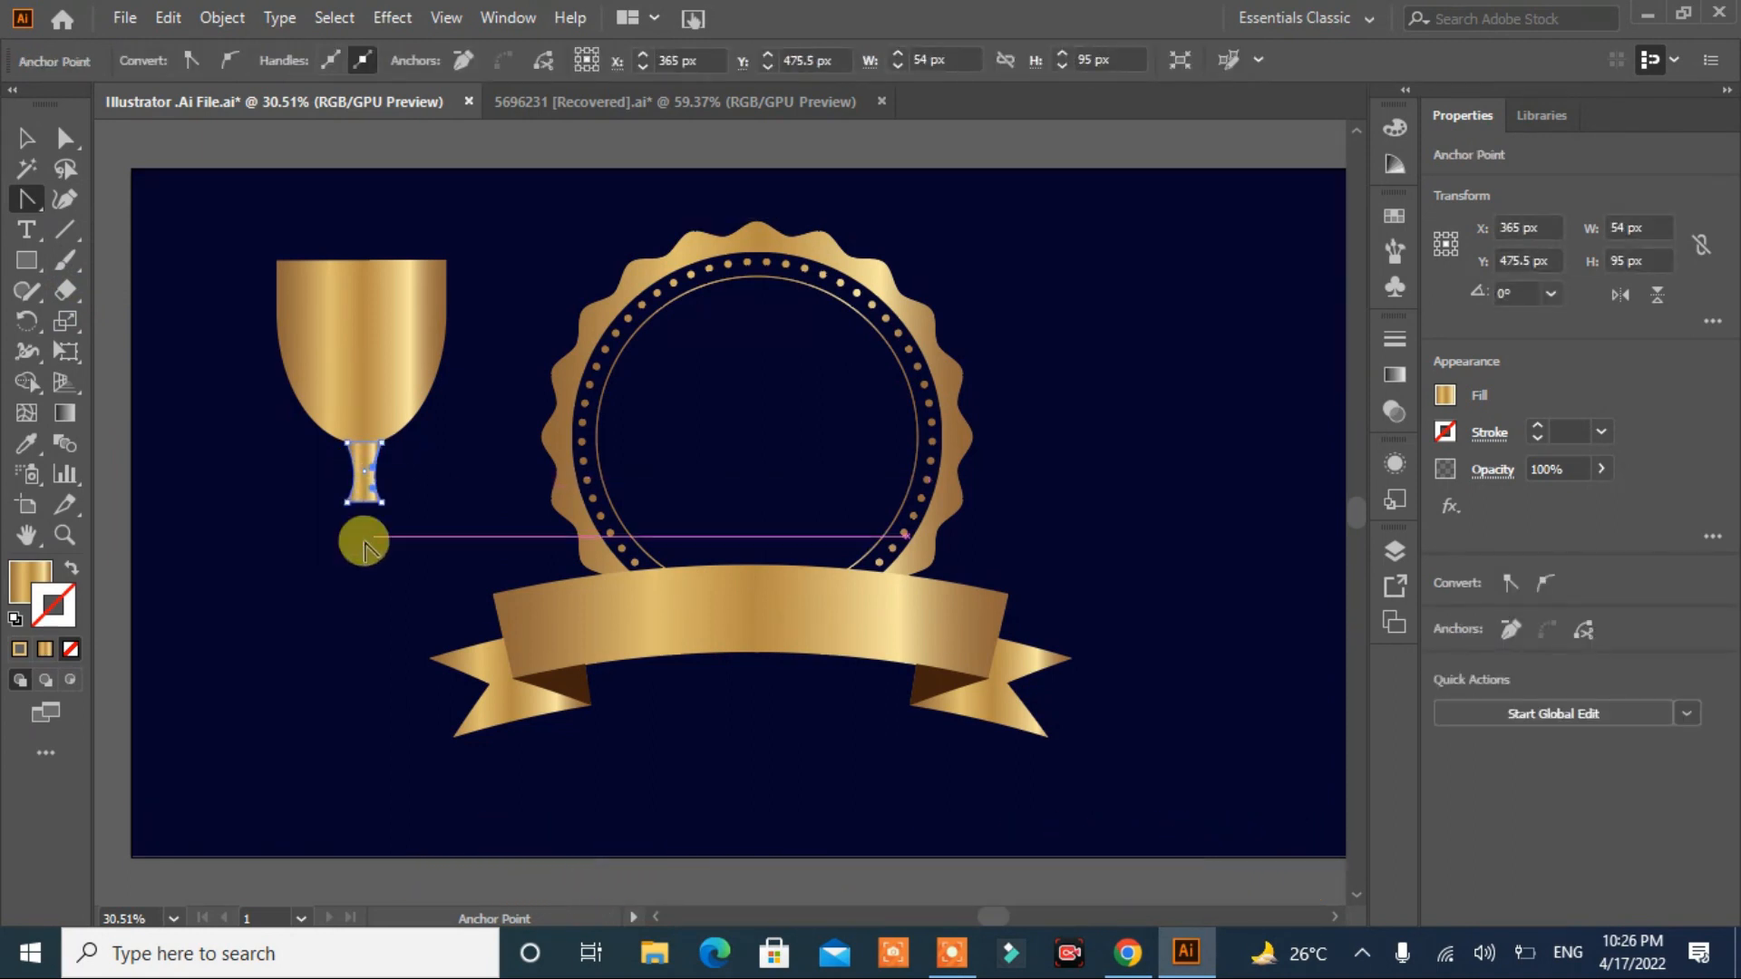
pyautogui.click(25, 141)
pyautogui.click(168, 515)
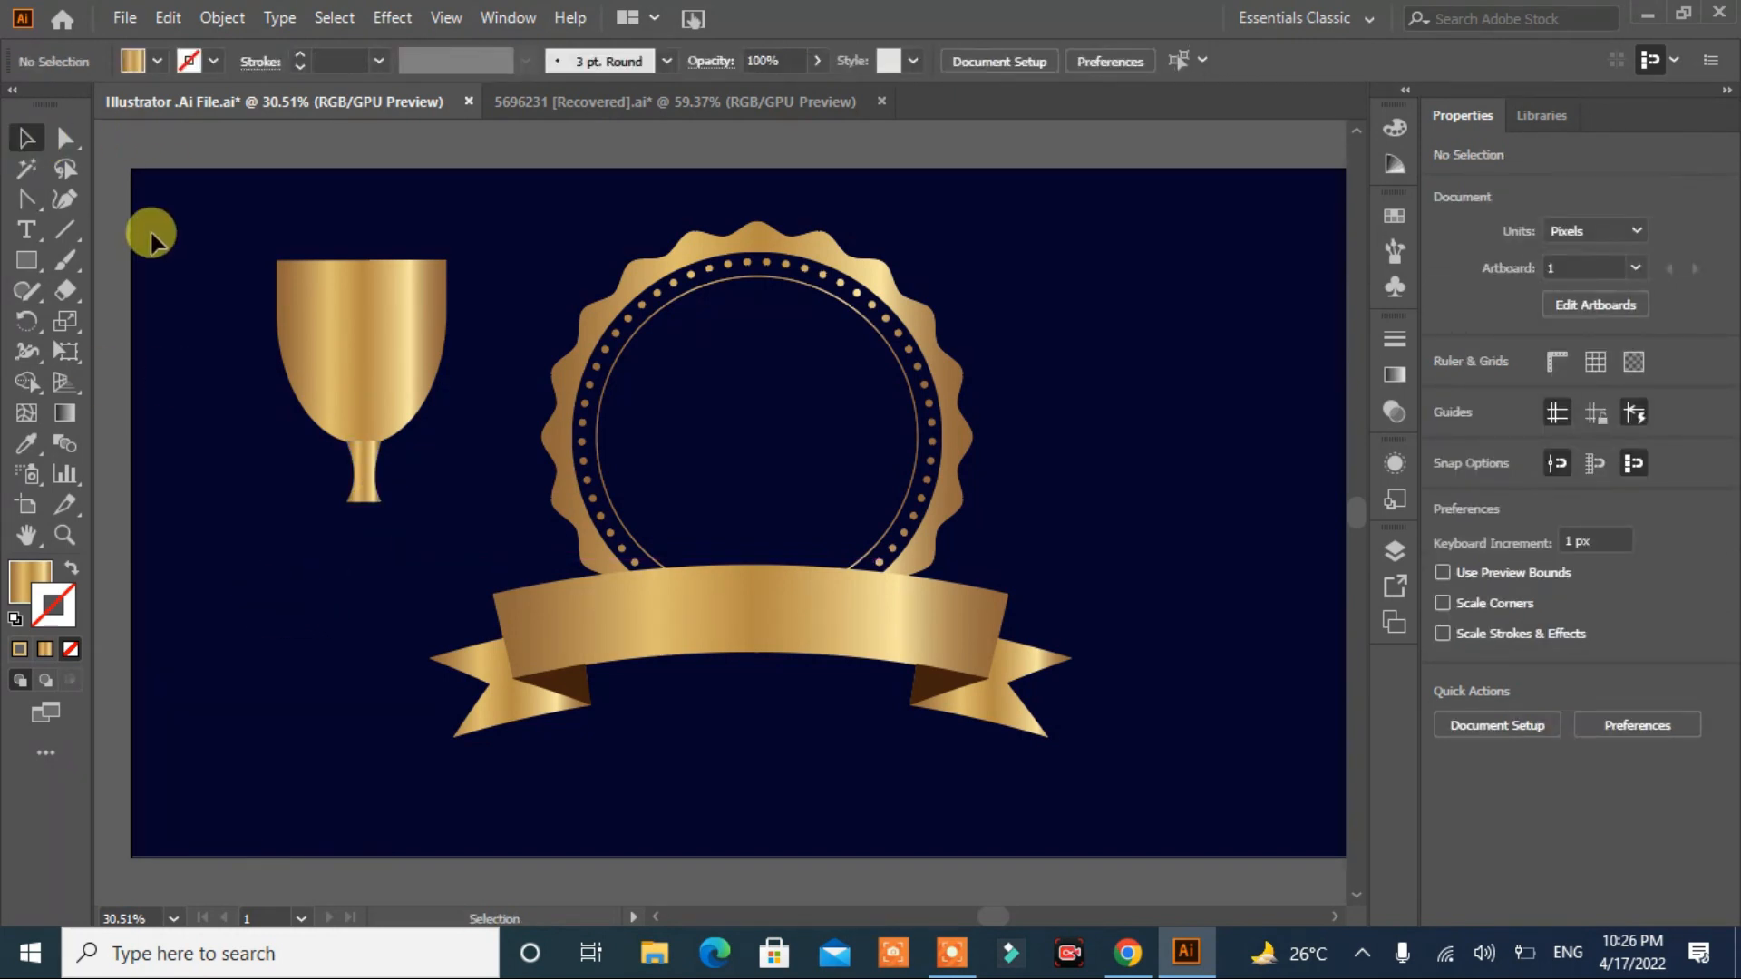
# Step: Draw two stacked gold rectangles beneath the trophy stem, 126 × 43 px and below it 220 × 72 px
pyautogui.click(25, 260)
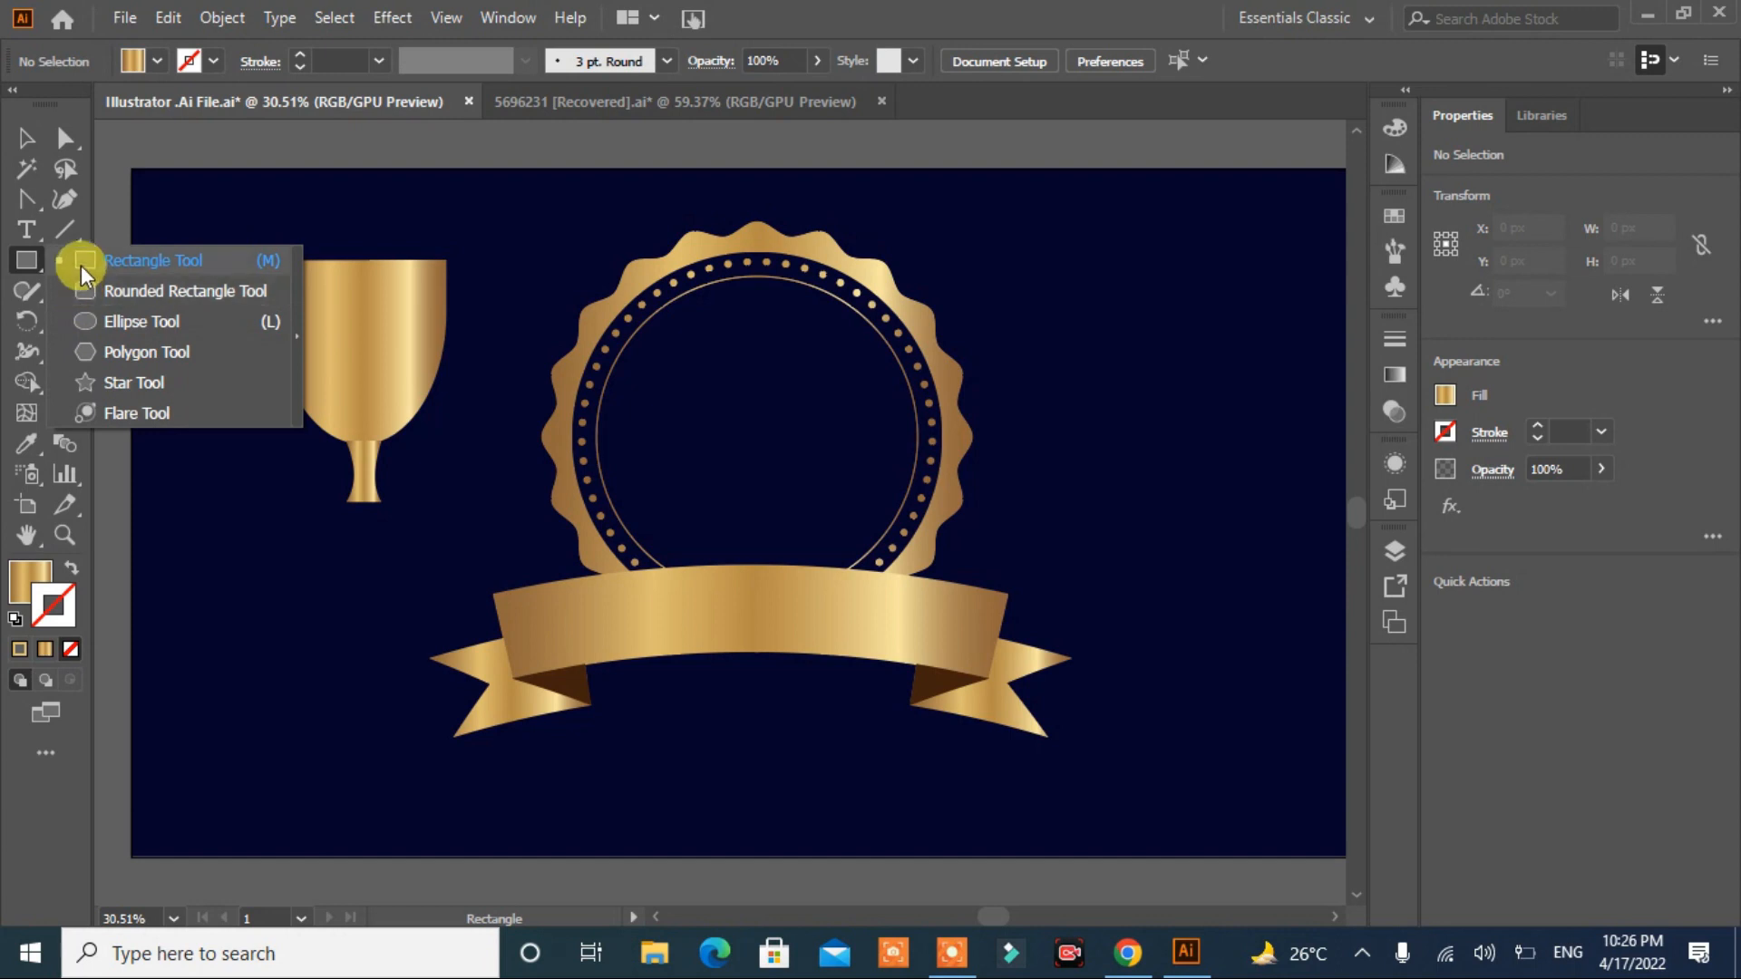
pyautogui.click(82, 262)
pyautogui.moveTo(323, 504); pyautogui.dragTo(404, 526)
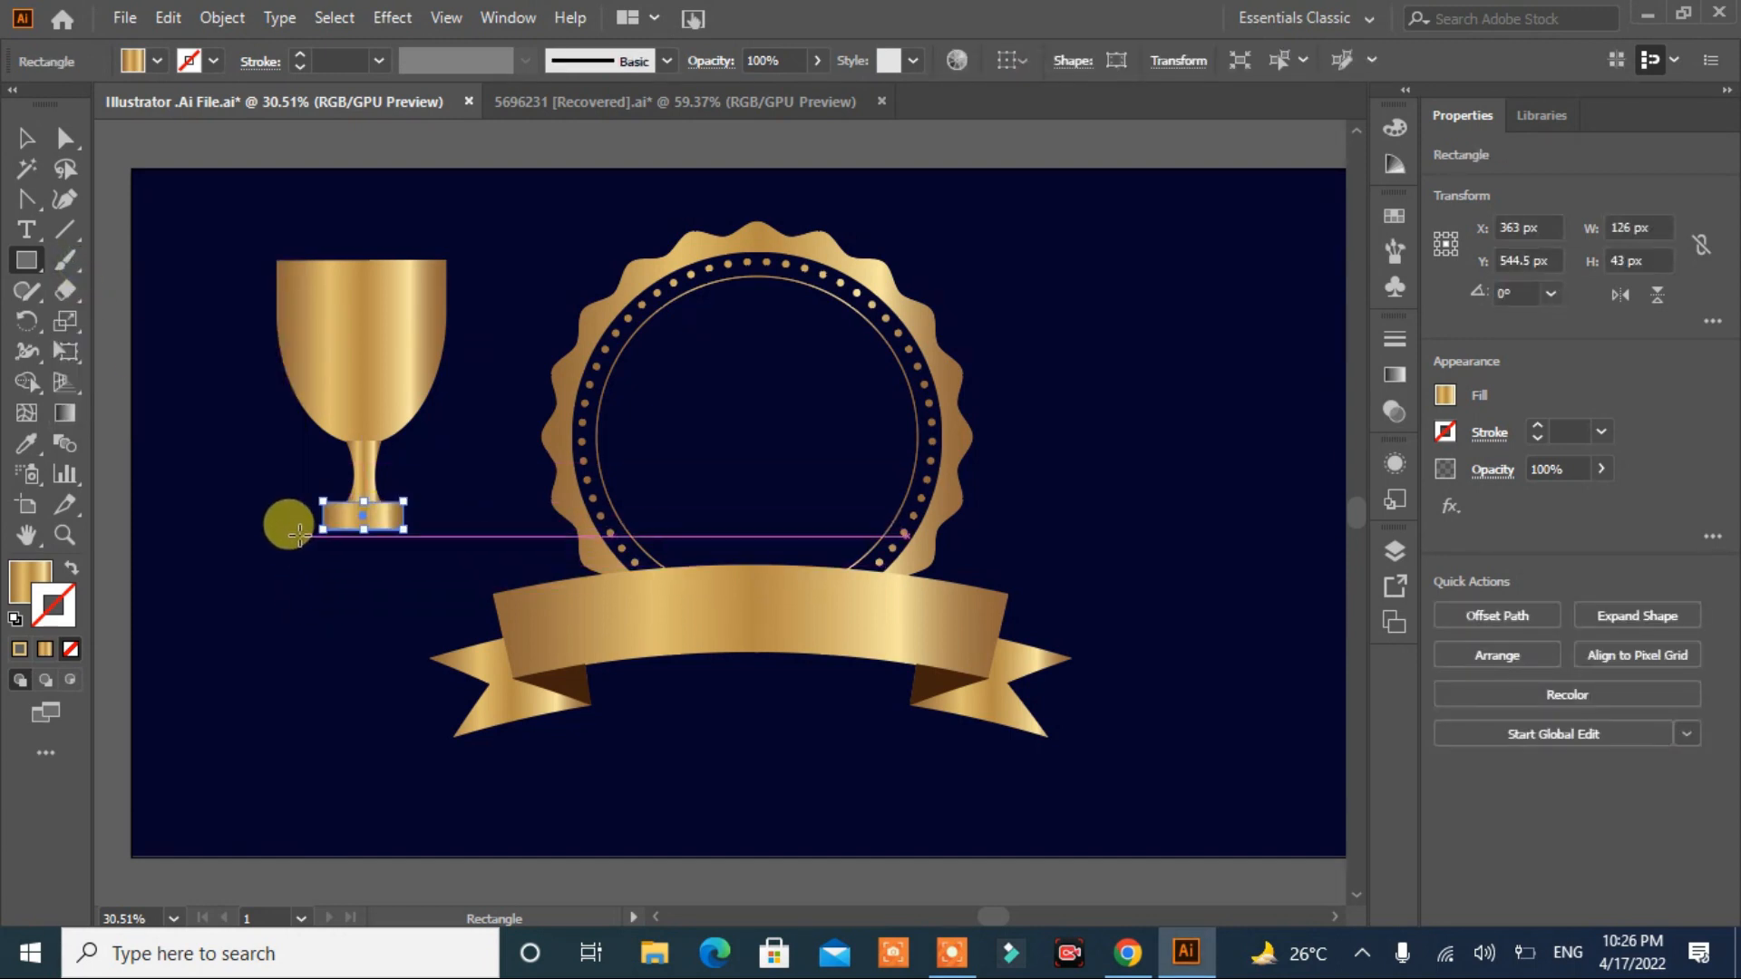
pyautogui.moveTo(288, 534); pyautogui.dragTo(376, 561)
# Step: Select all the trophy parts and centre them horizontally on each other
pyautogui.click(26, 138)
pyautogui.click(203, 562)
pyautogui.moveTo(482, 241); pyautogui.dragTo(243, 596)
pyautogui.click(1092, 60)
pyautogui.click(291, 723)
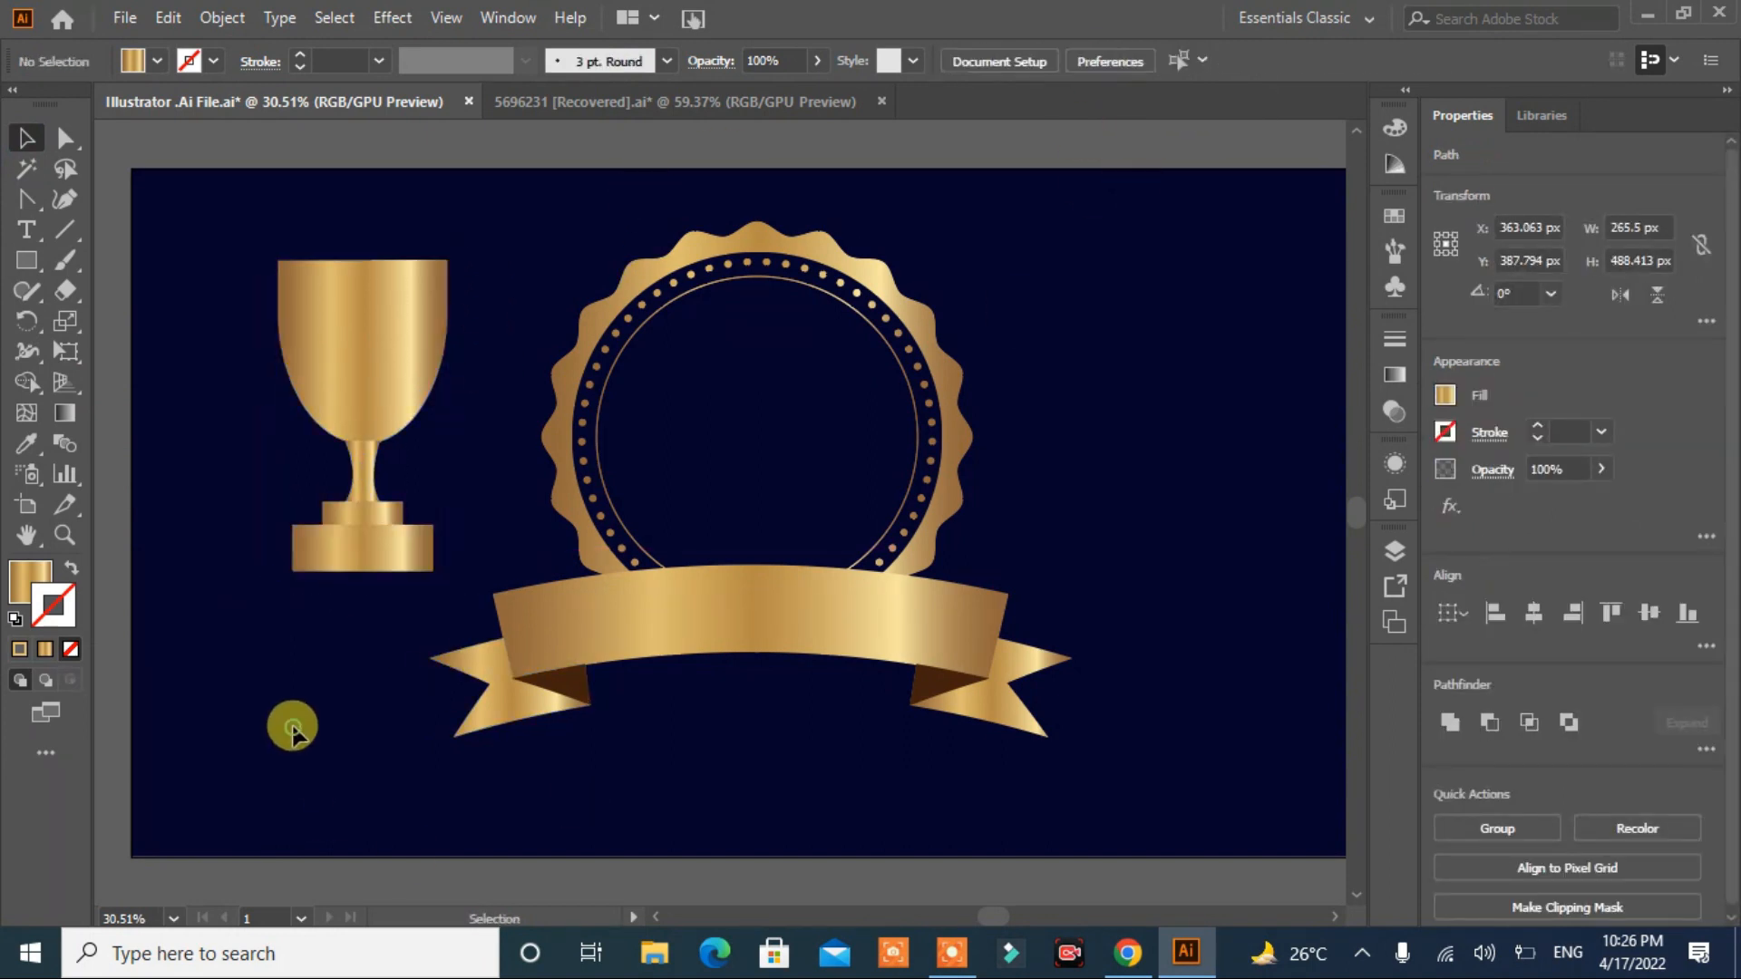
# Step: Round both top corners of the upper base rectangle fully with the Direct Selection tool
pyautogui.click(323, 499)
pyautogui.click(64, 138)
pyautogui.click(324, 503)
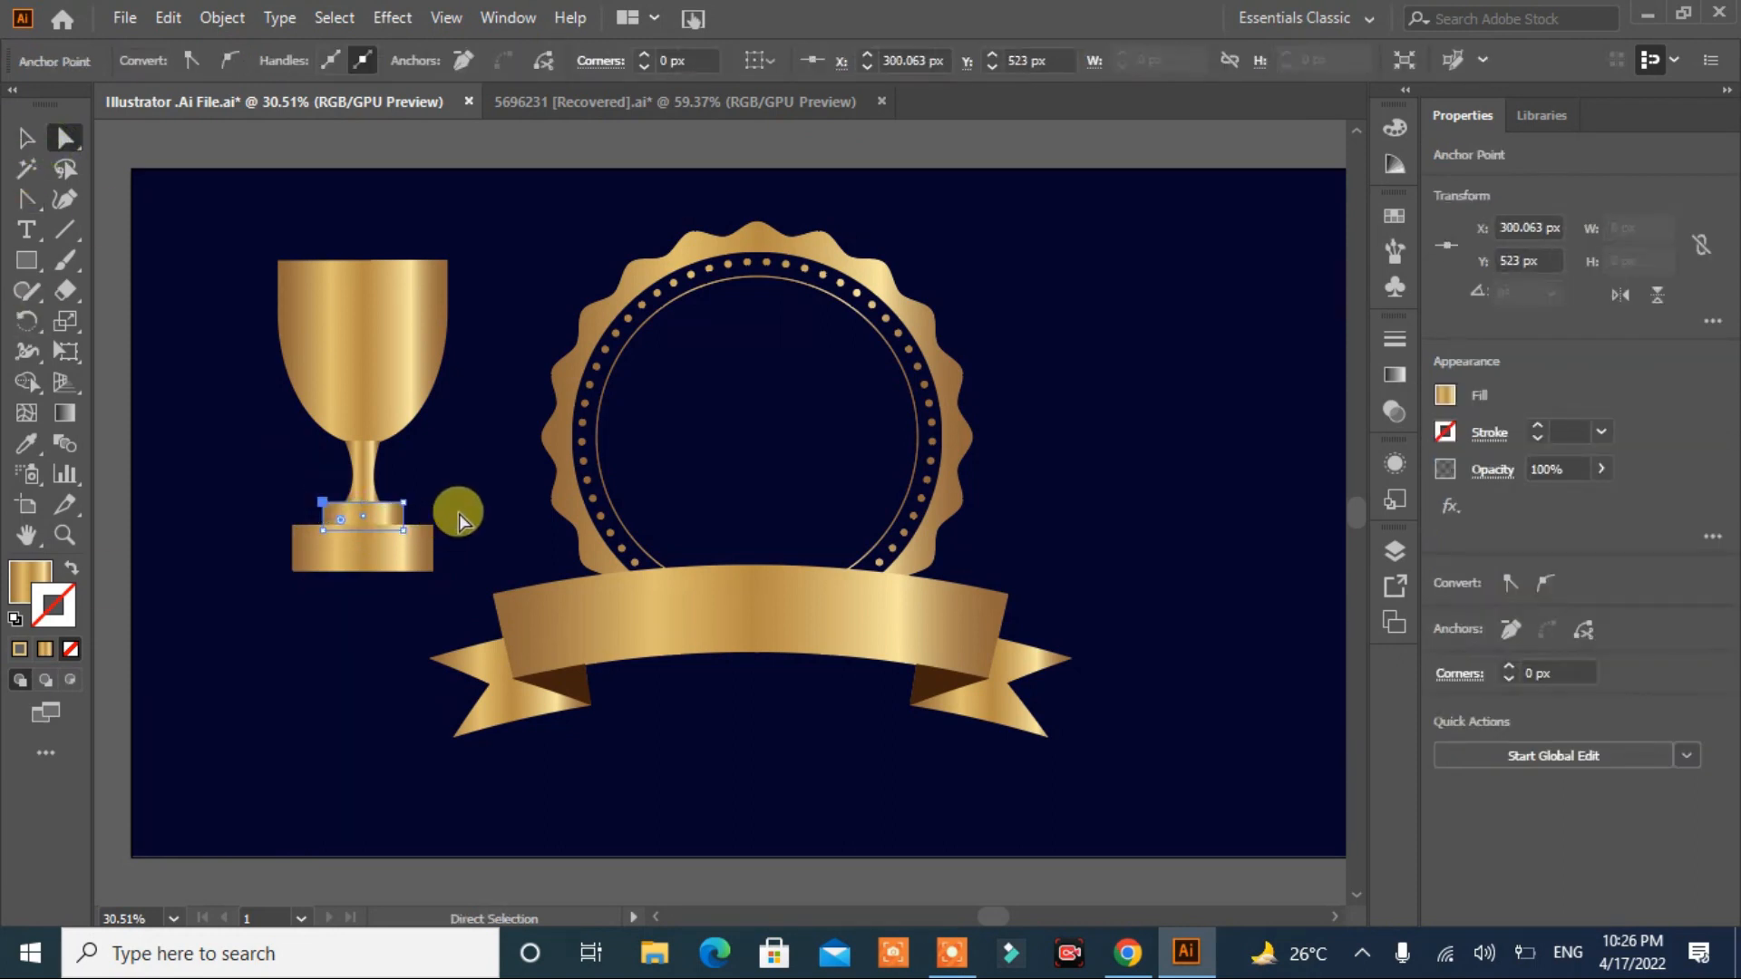
pyautogui.keyDown('shift'); pyautogui.click(403, 504); pyautogui.keyUp('shift')
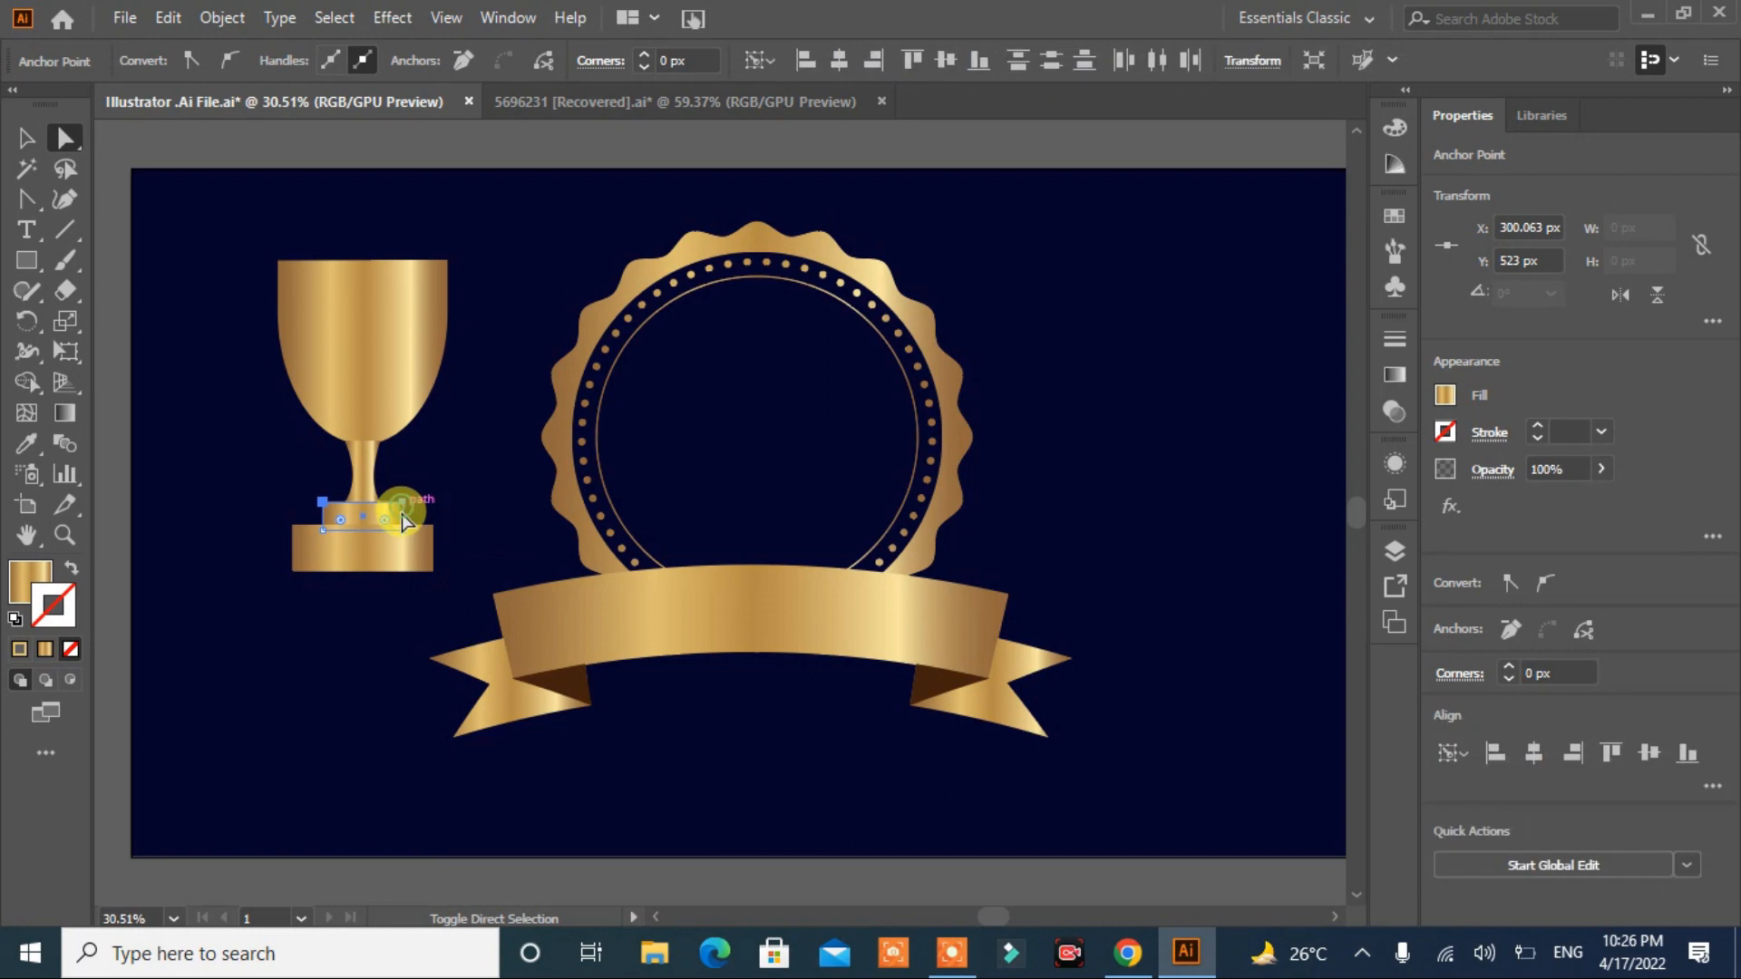
pyautogui.moveTo(377, 515); pyautogui.dragTo(363, 552)
pyautogui.click(238, 559)
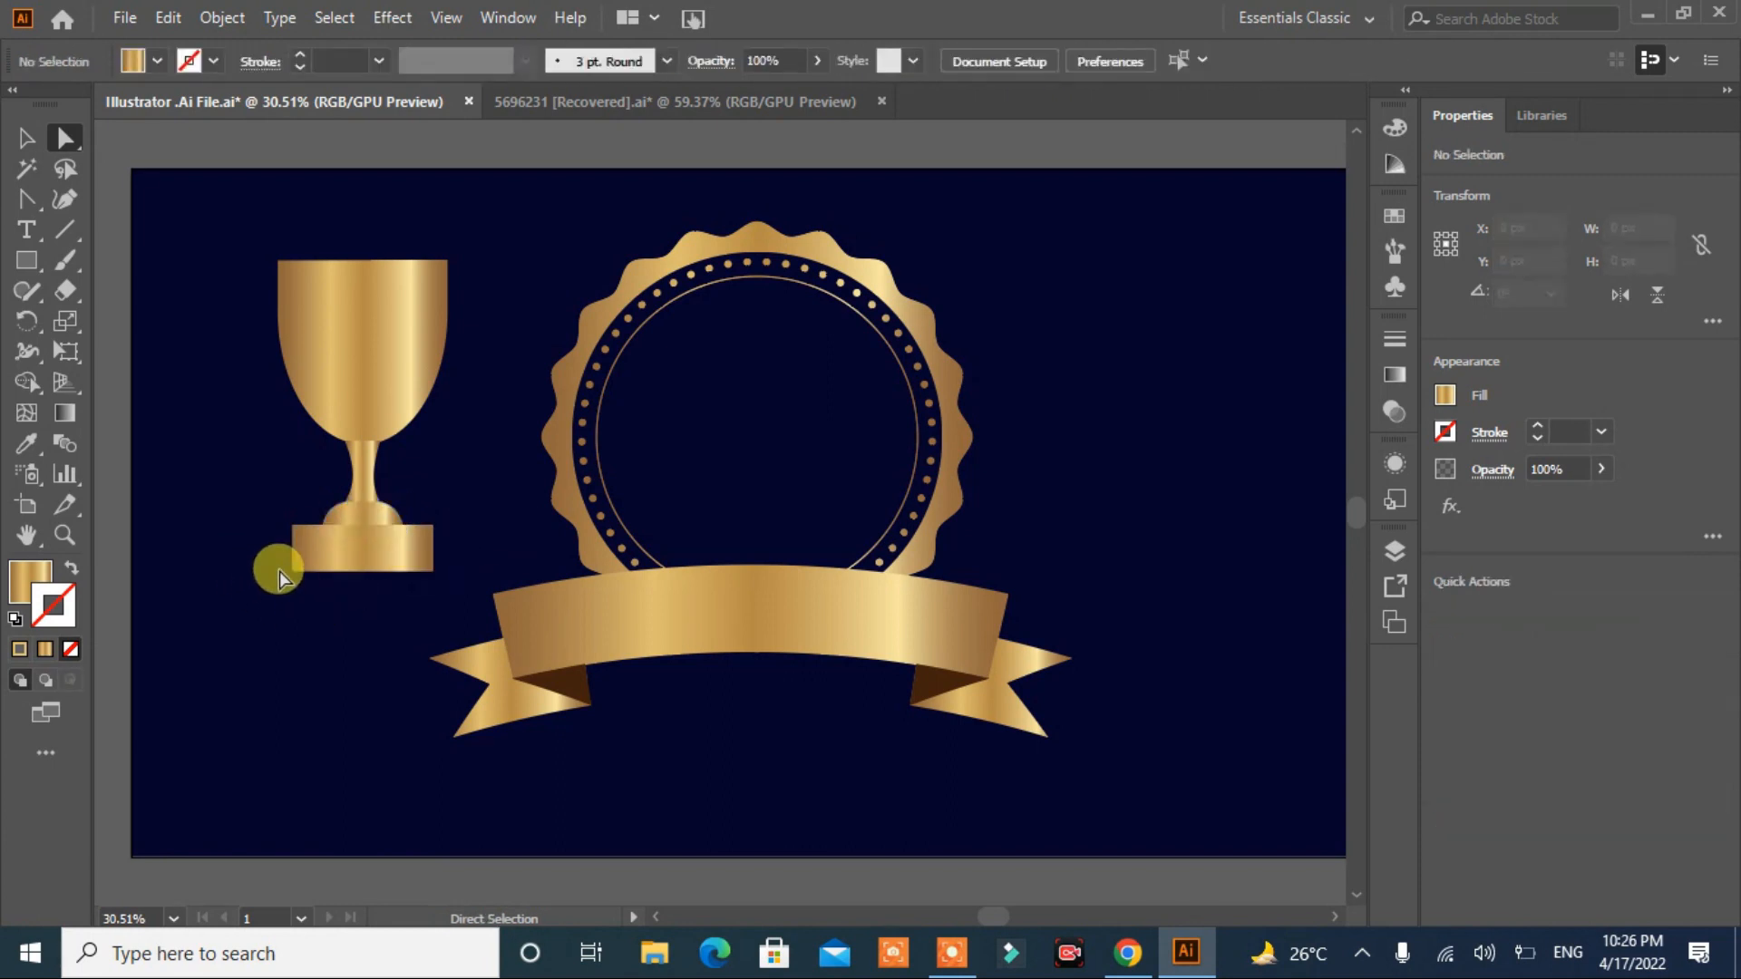
# Step: Round both top corners of the wide lower base rectangle
pyautogui.click(293, 528)
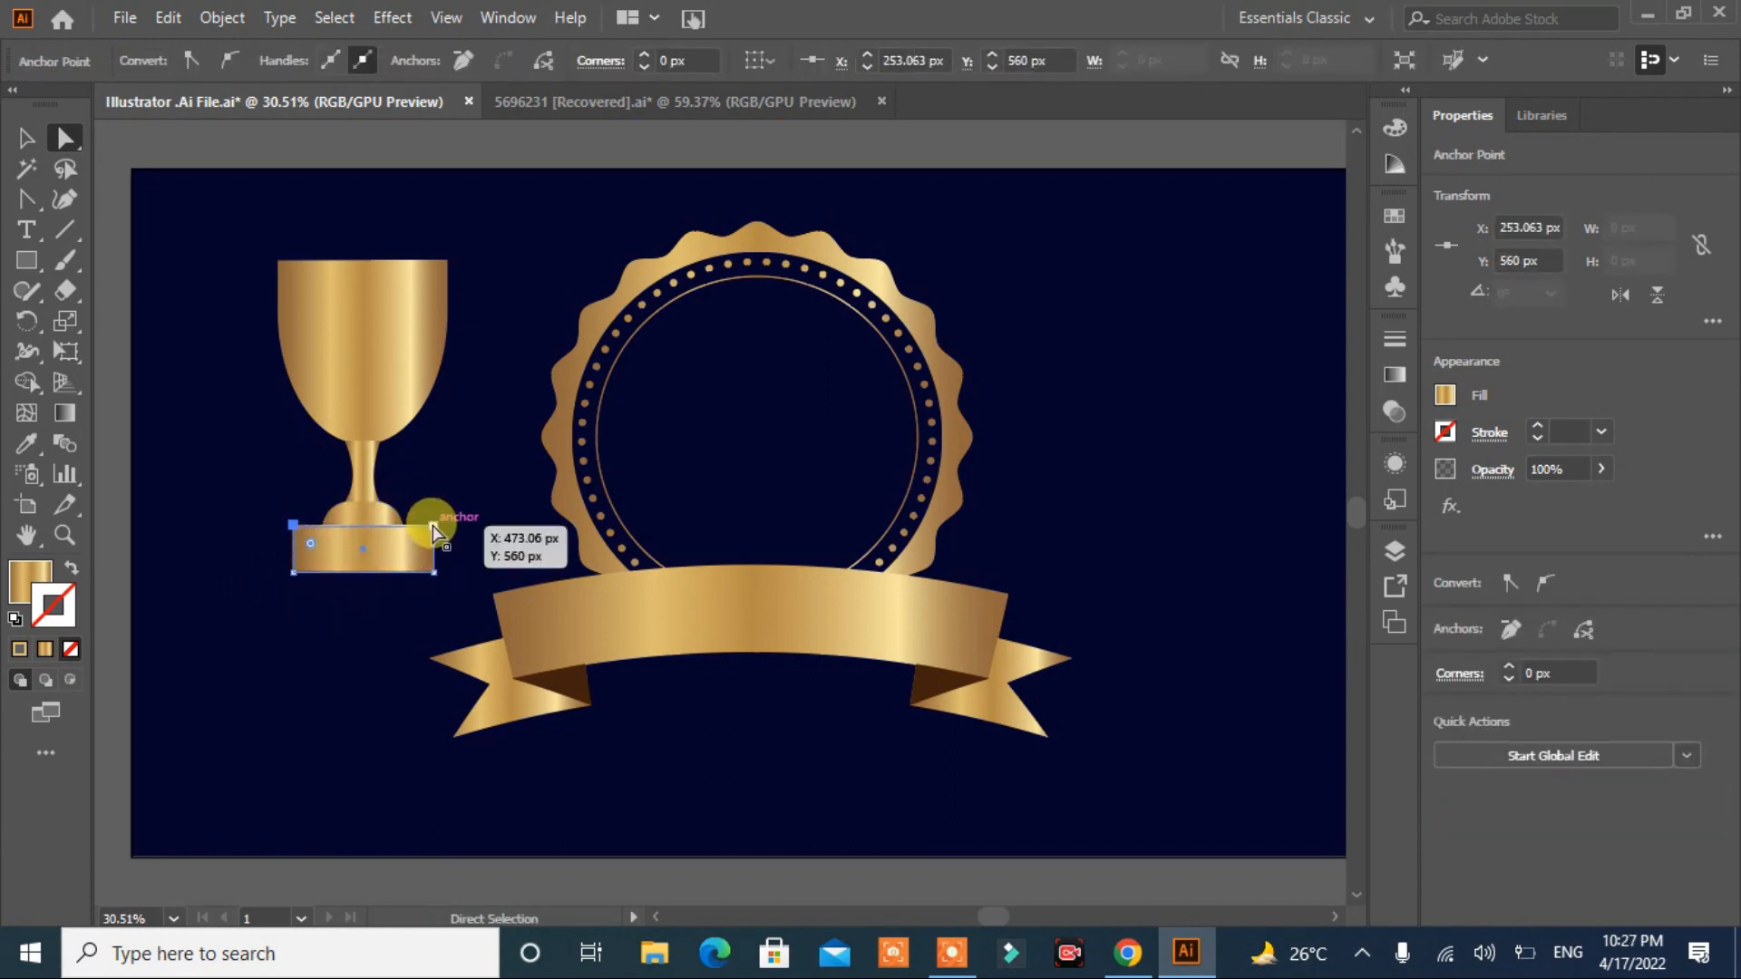
pyautogui.keyDown('shift'); pyautogui.click(432, 525); pyautogui.keyUp('shift')
pyautogui.moveTo(416, 549); pyautogui.dragTo(392, 564)
pyautogui.click(327, 657)
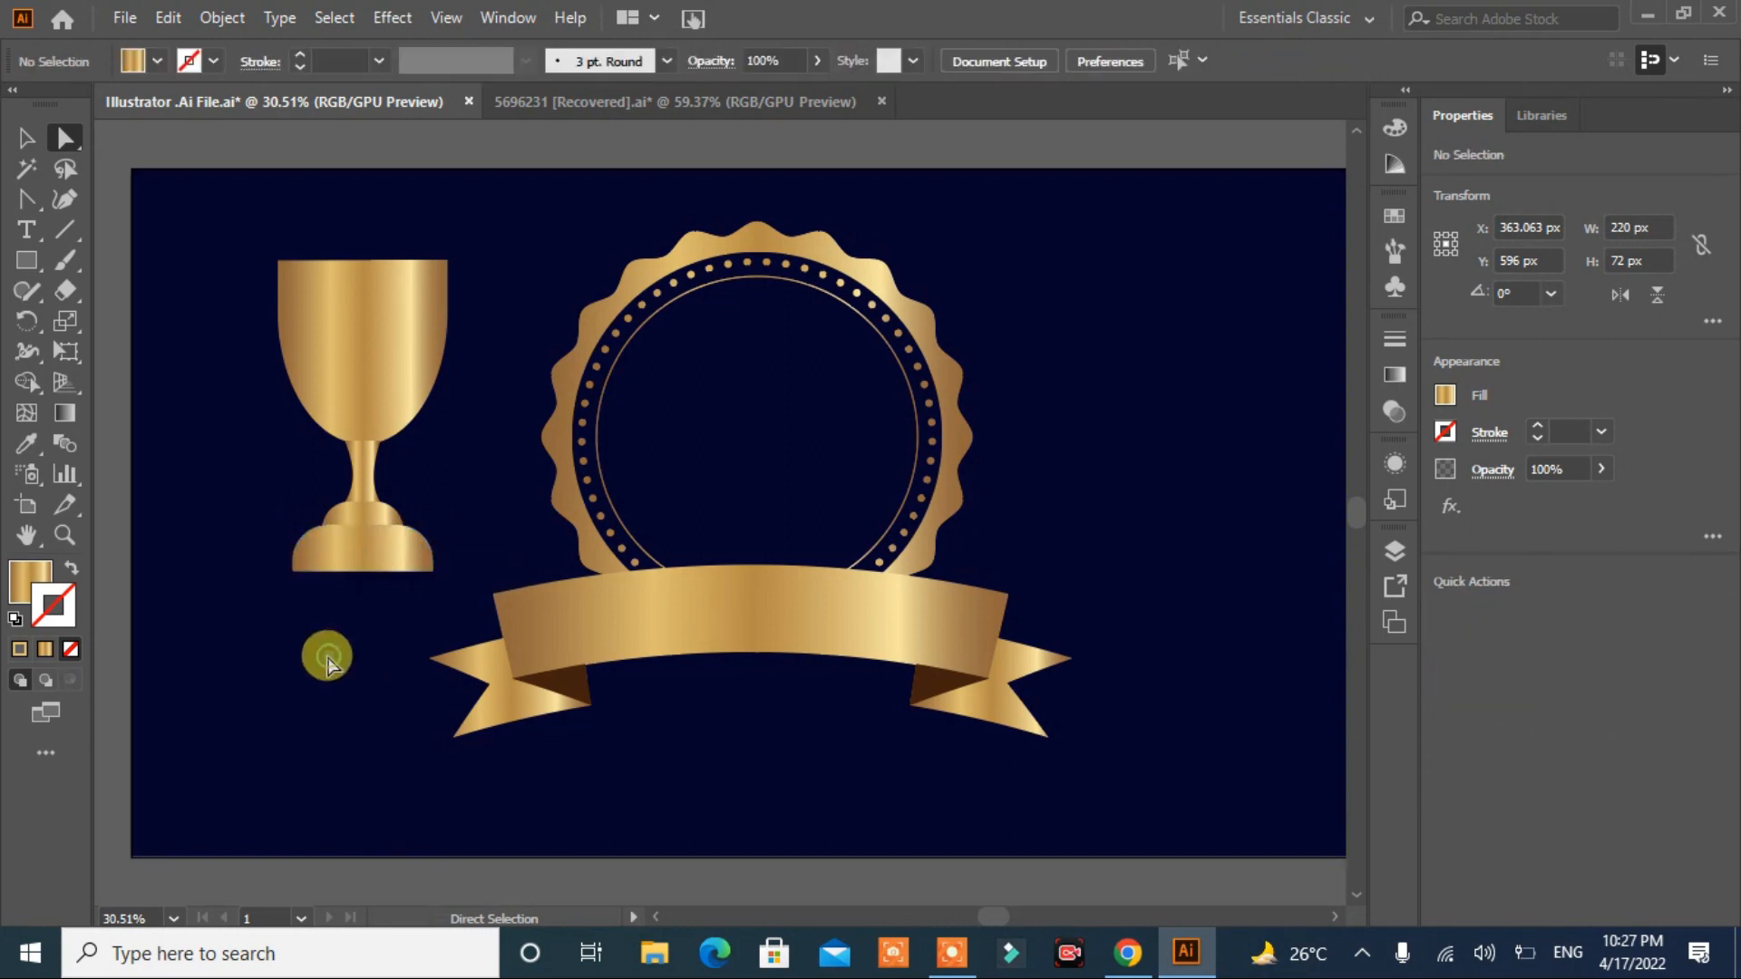
# Step: Reduce the lower base's height to about 55 px and nudge the base slightly down
pyautogui.click(363, 575)
pyautogui.click(36, 199)
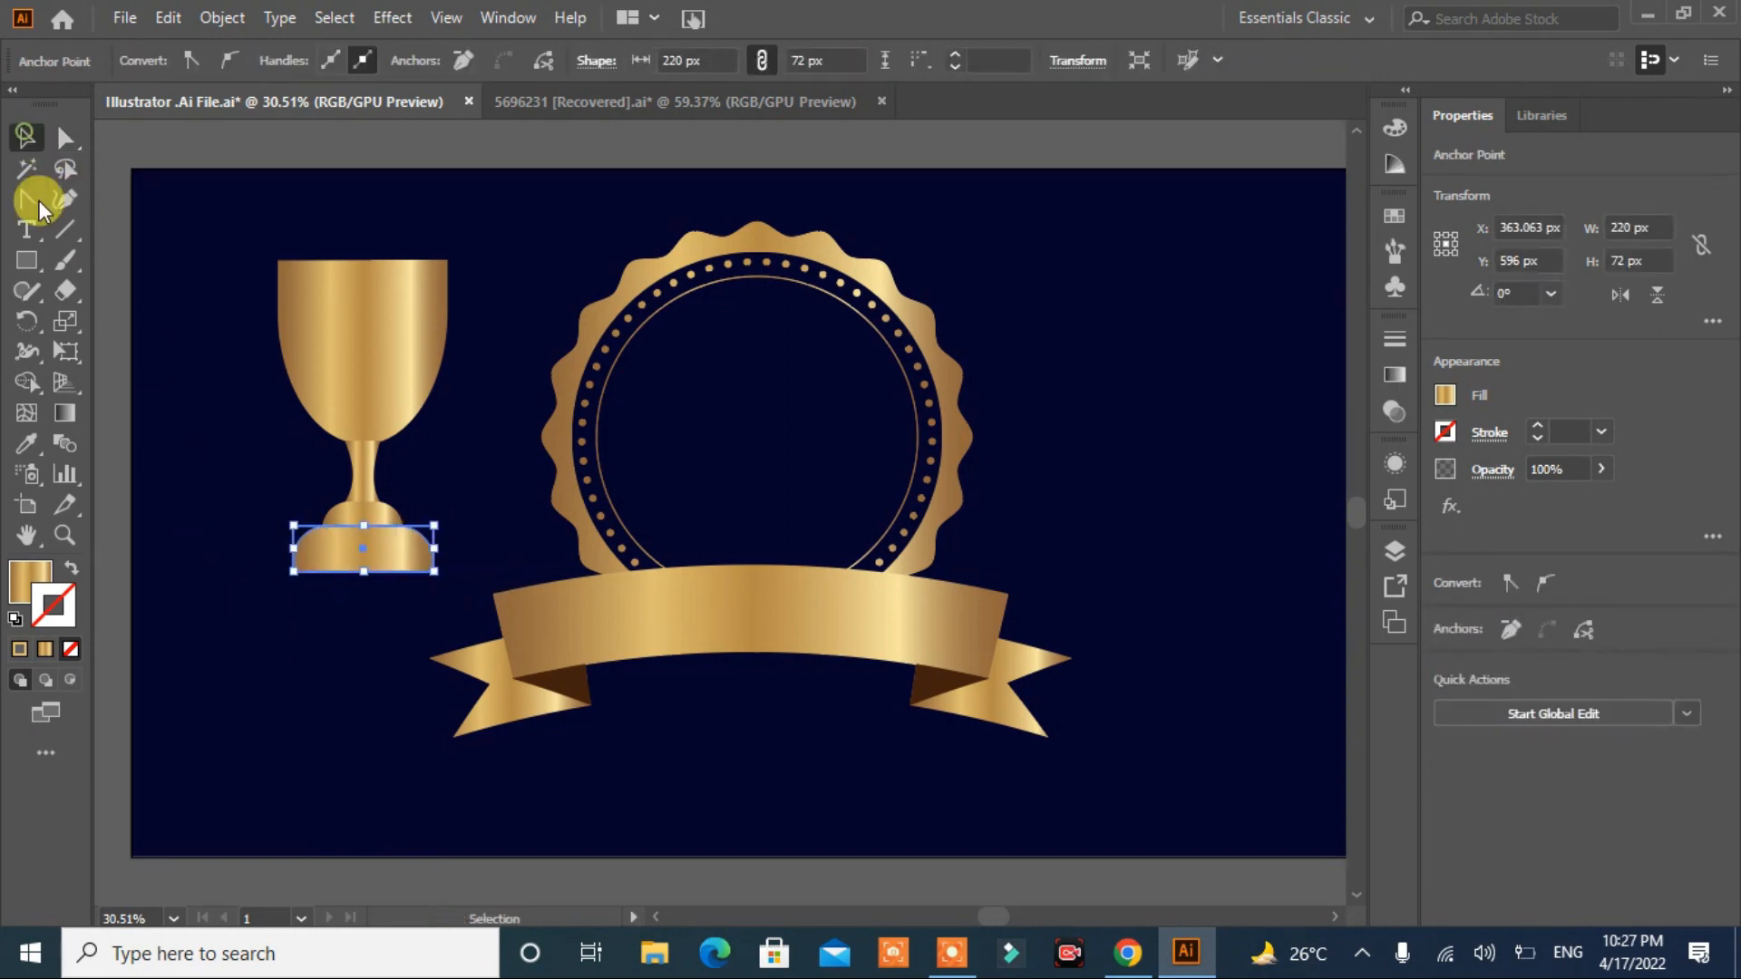
pyautogui.moveTo(366, 573); pyautogui.dragTo(361, 560)
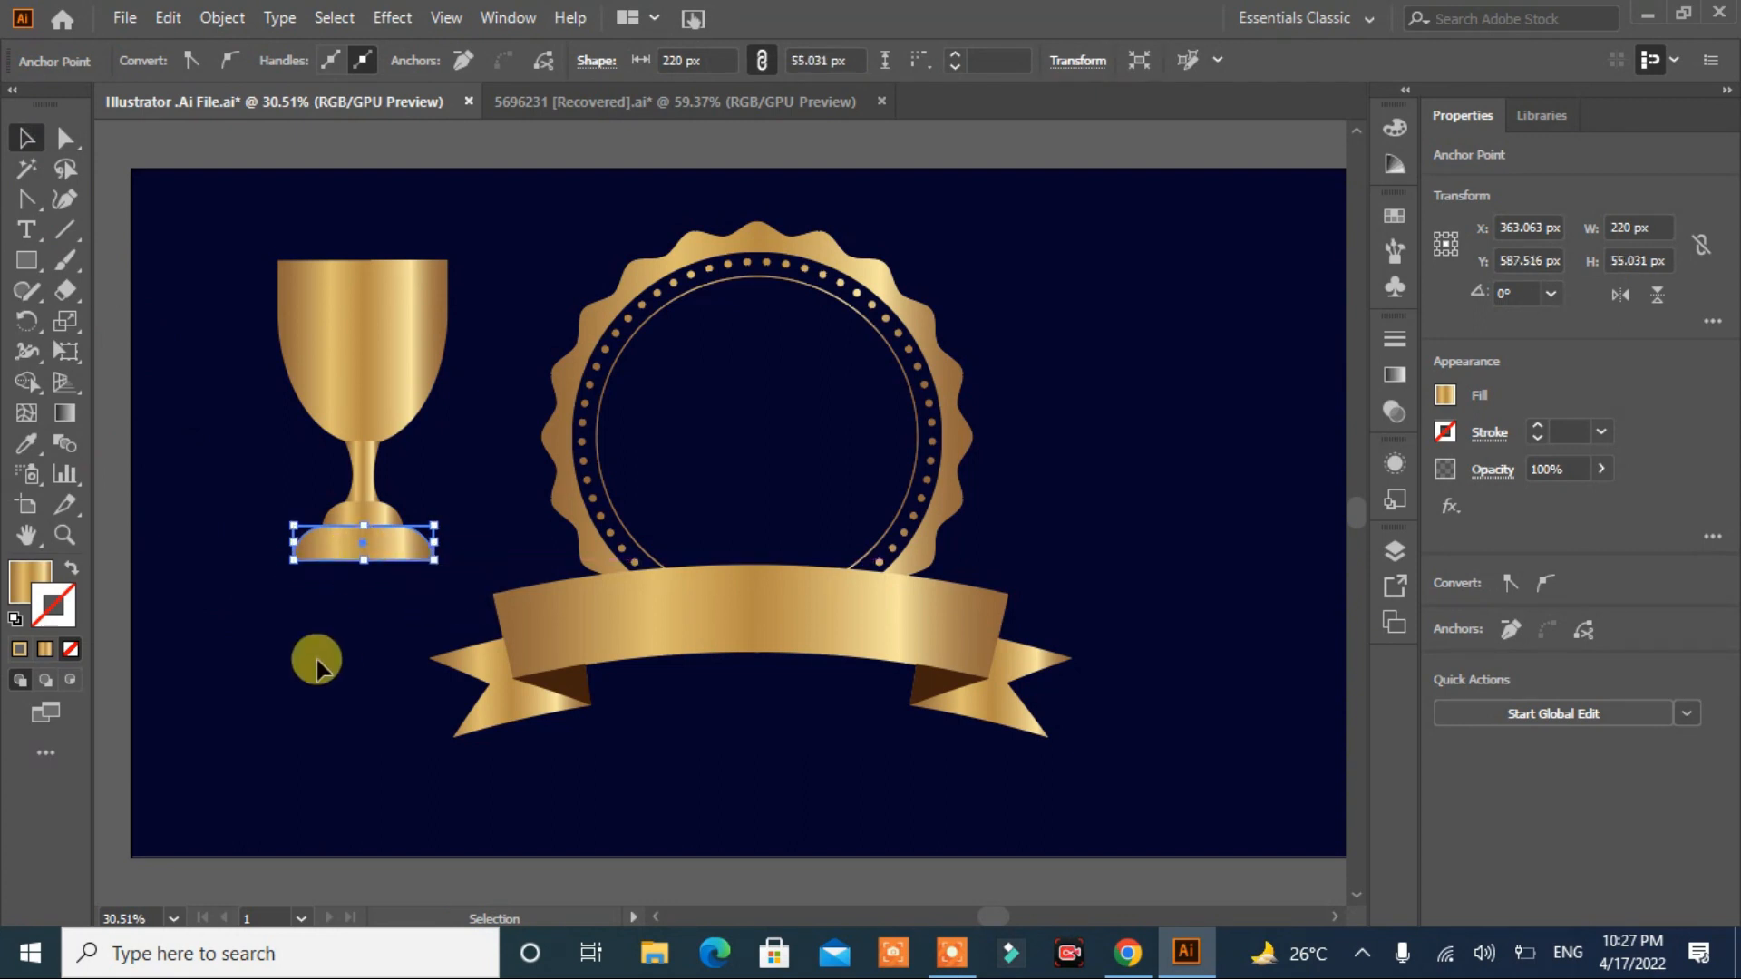
pyautogui.click(317, 664)
pyautogui.moveTo(444, 511); pyautogui.dragTo(373, 564)
pyautogui.click(350, 592)
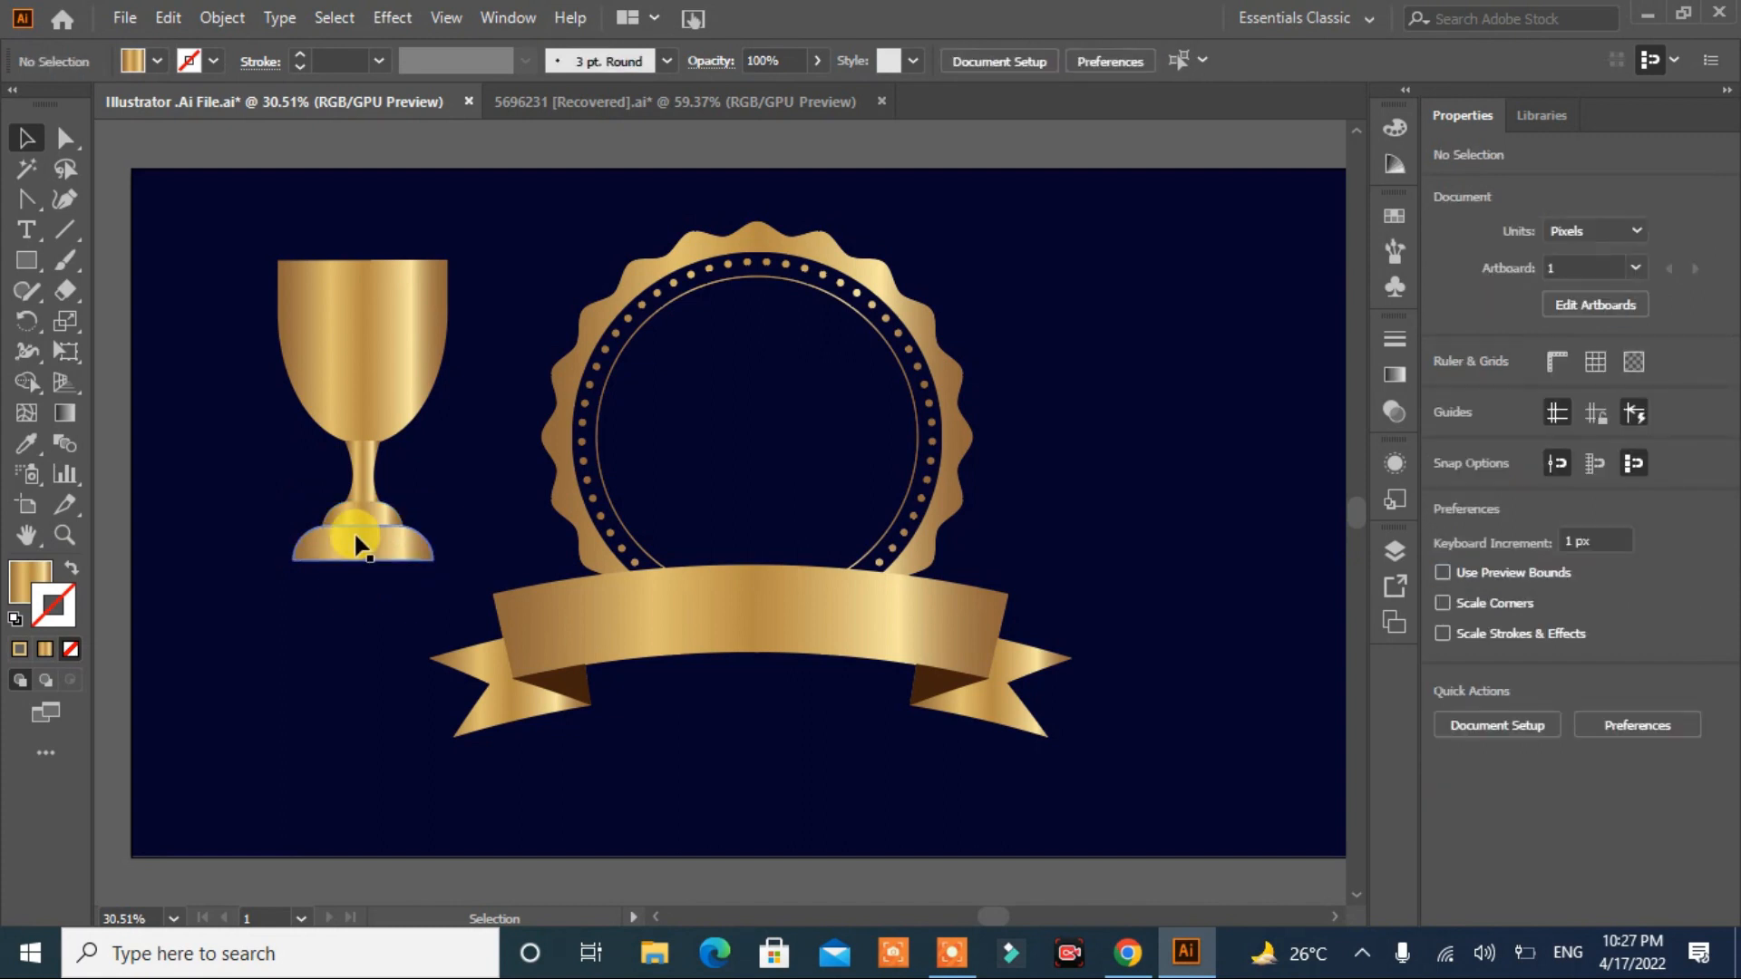
pyautogui.click(358, 542)
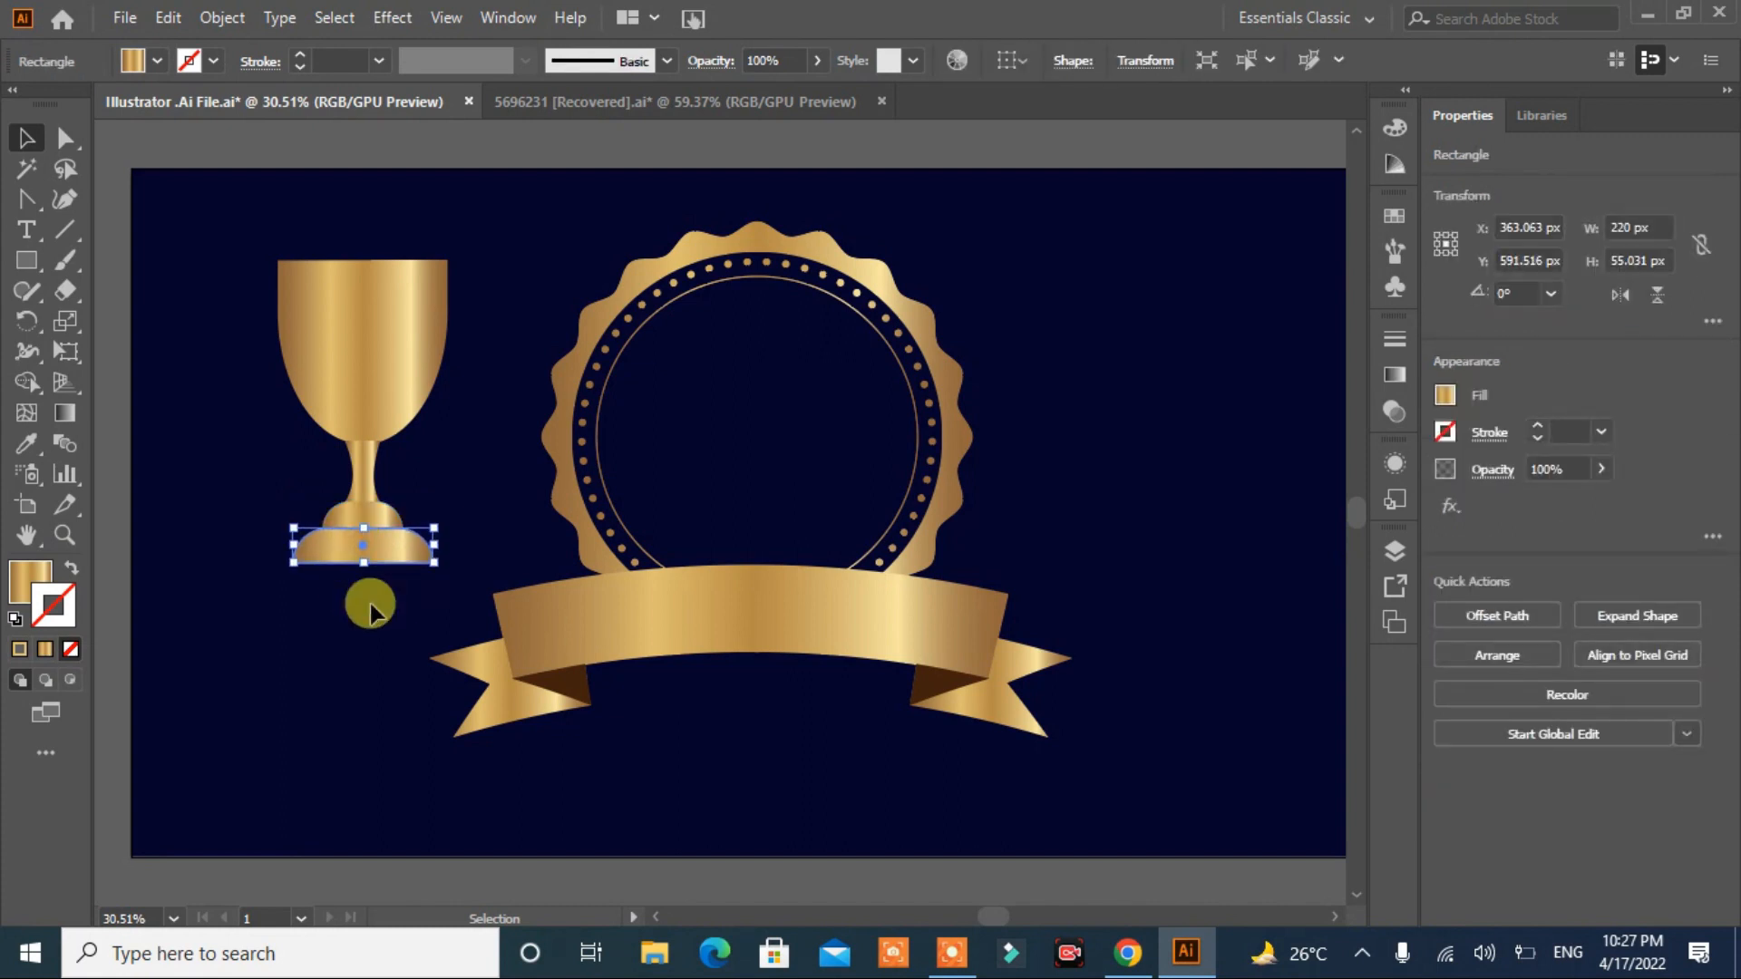
pyautogui.click(351, 627)
# Step: Group the cup, stem and both base pieces into one trophy object
pyautogui.moveTo(481, 263); pyautogui.dragTo(260, 563)
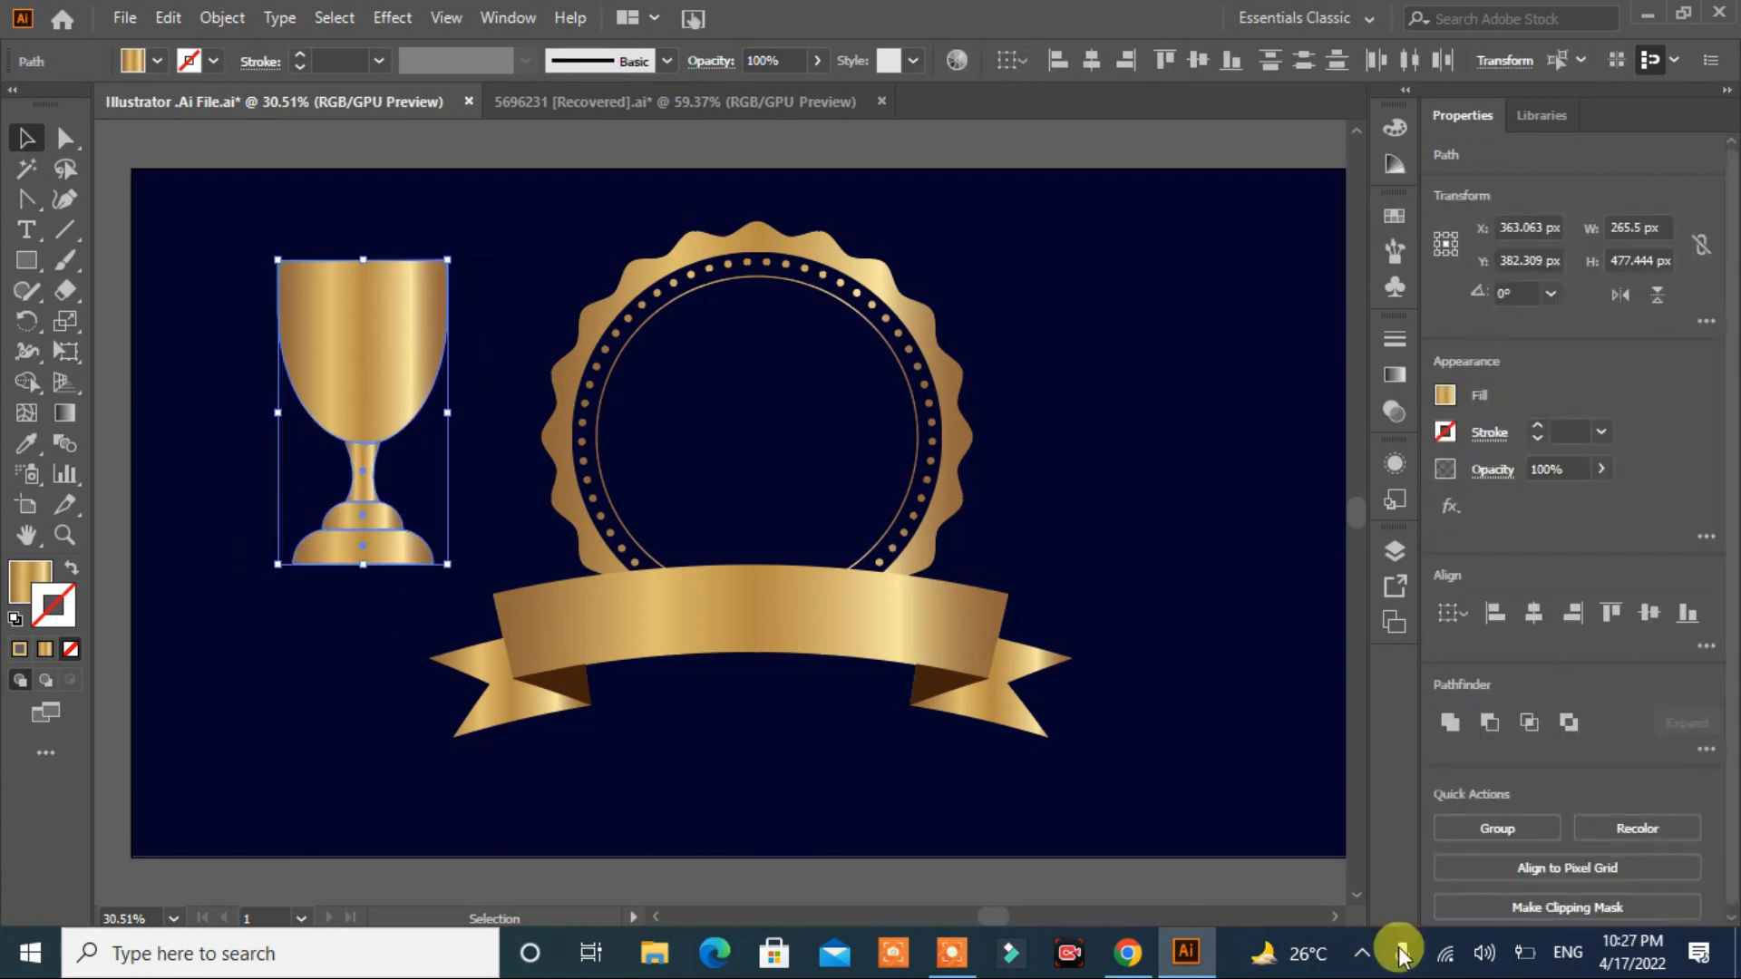
pyautogui.click(1516, 825)
pyautogui.click(808, 793)
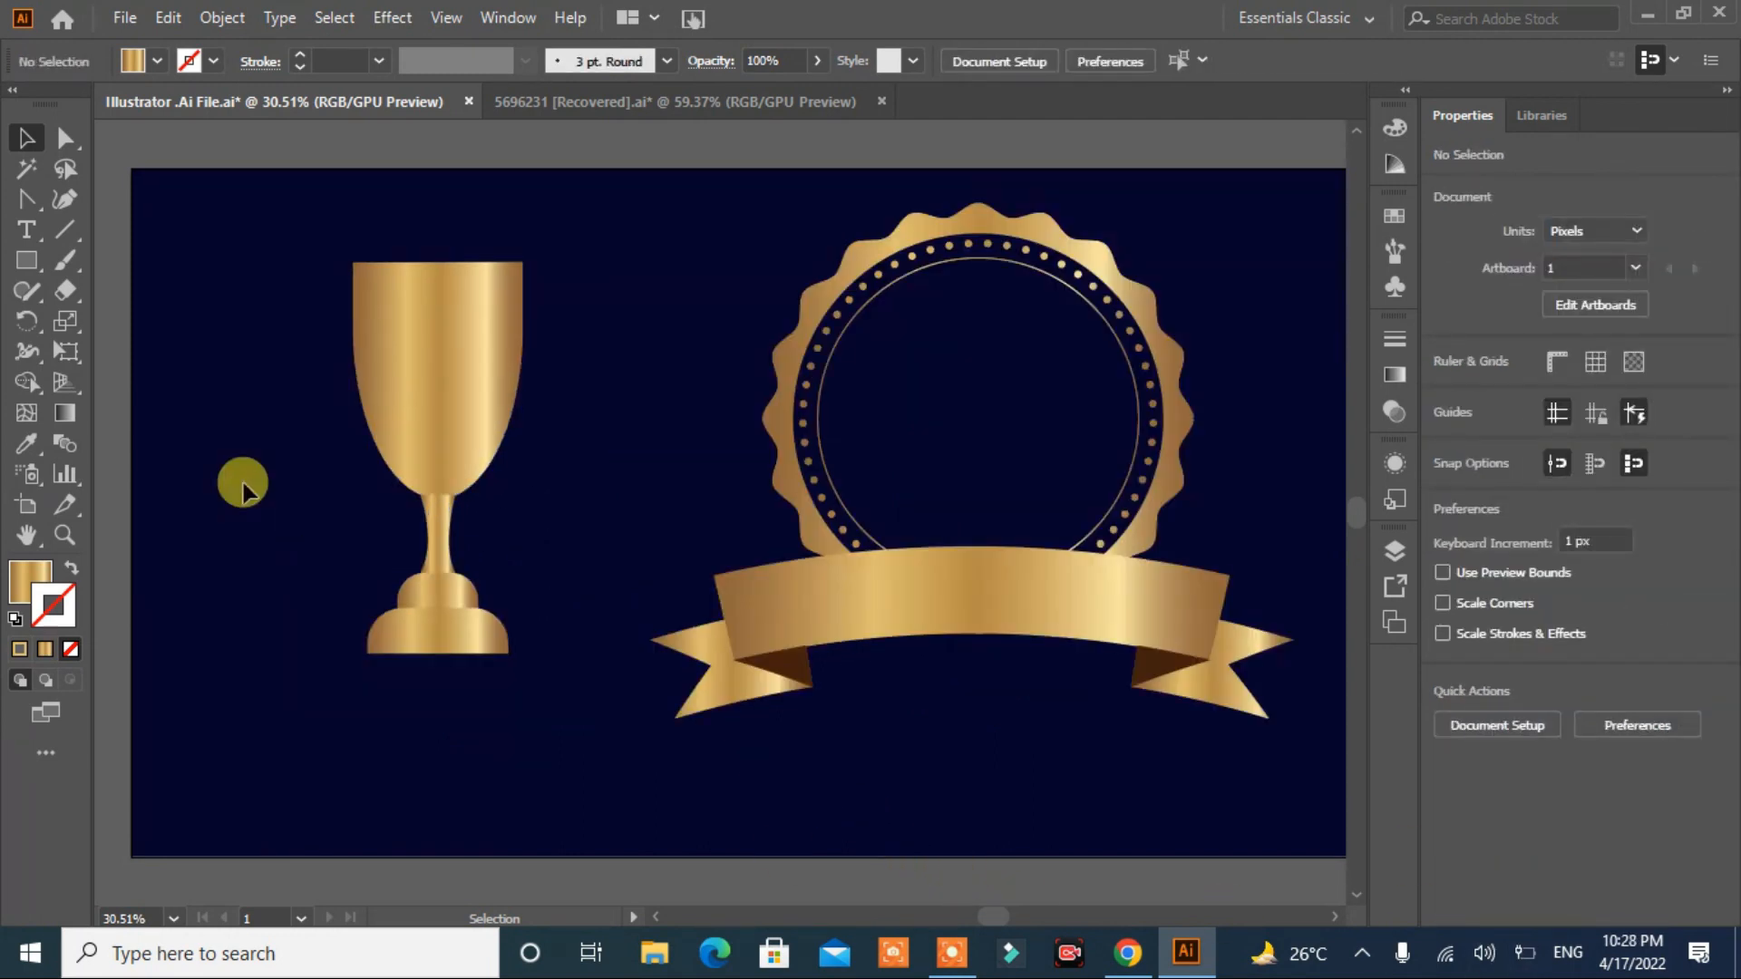
# Step: Draw a curved, unfilled handle path with a gold gradient stroke along the cup's left side with the Pen tool, ending in a small hook
pyautogui.moveTo(25, 198); pyautogui.dragTo(25, 199)
pyautogui.click(109, 186)
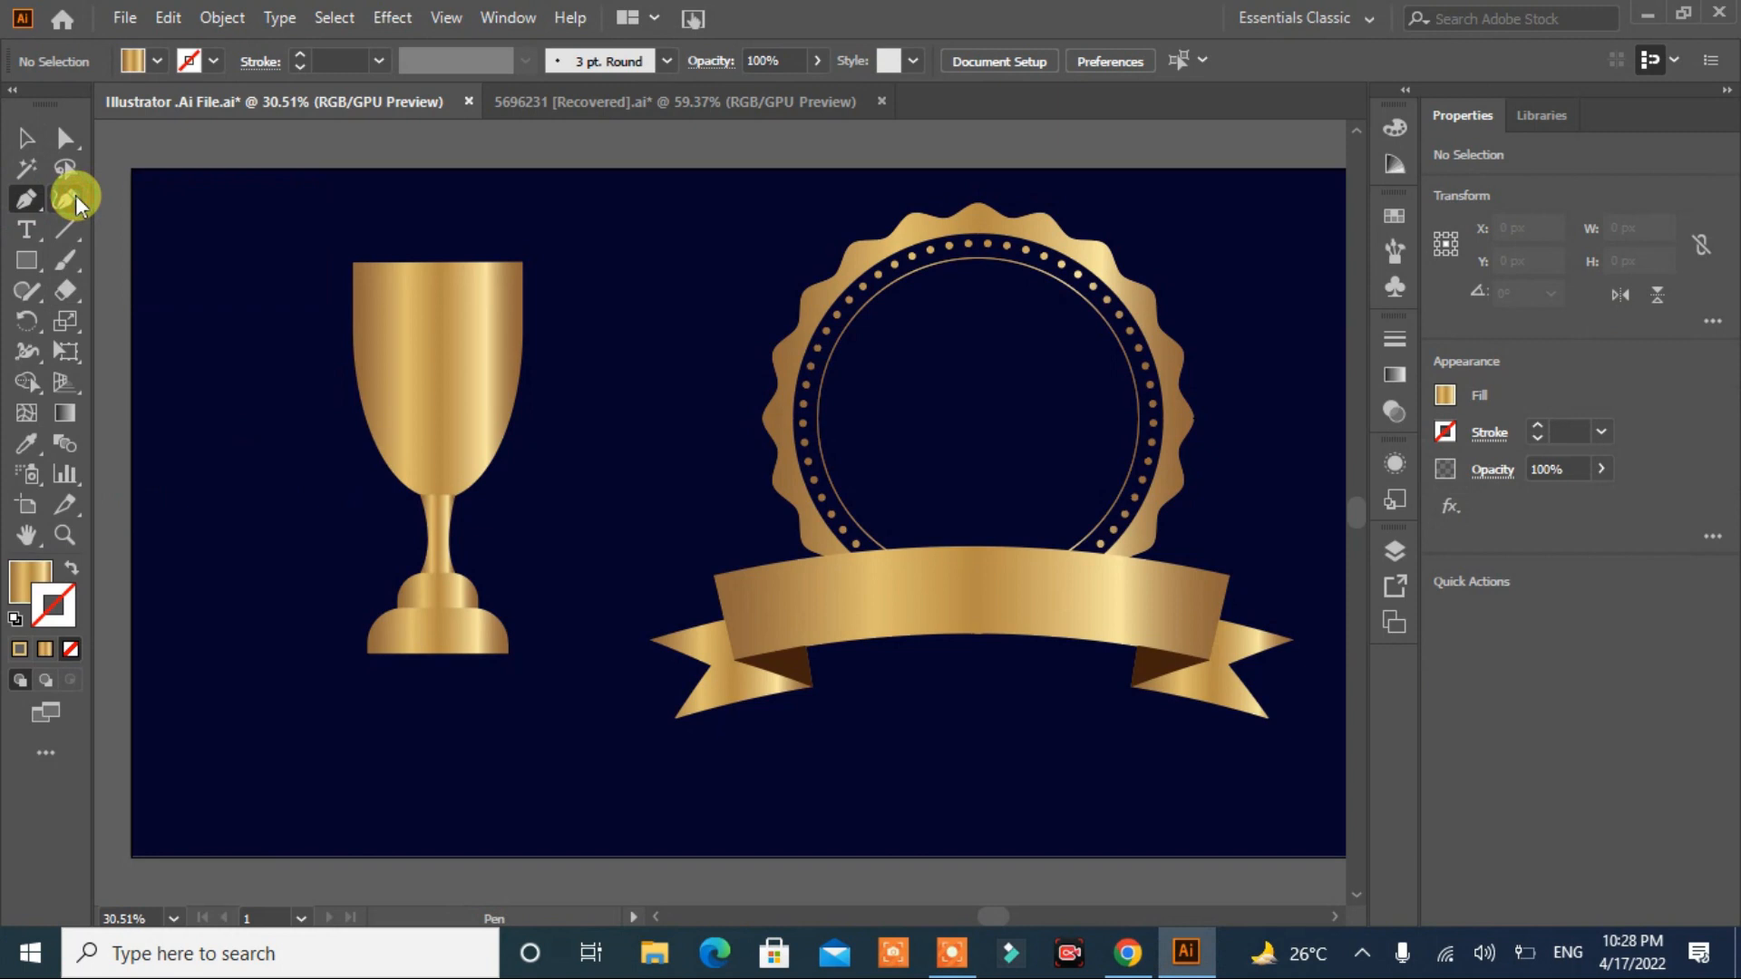
pyautogui.click(73, 558)
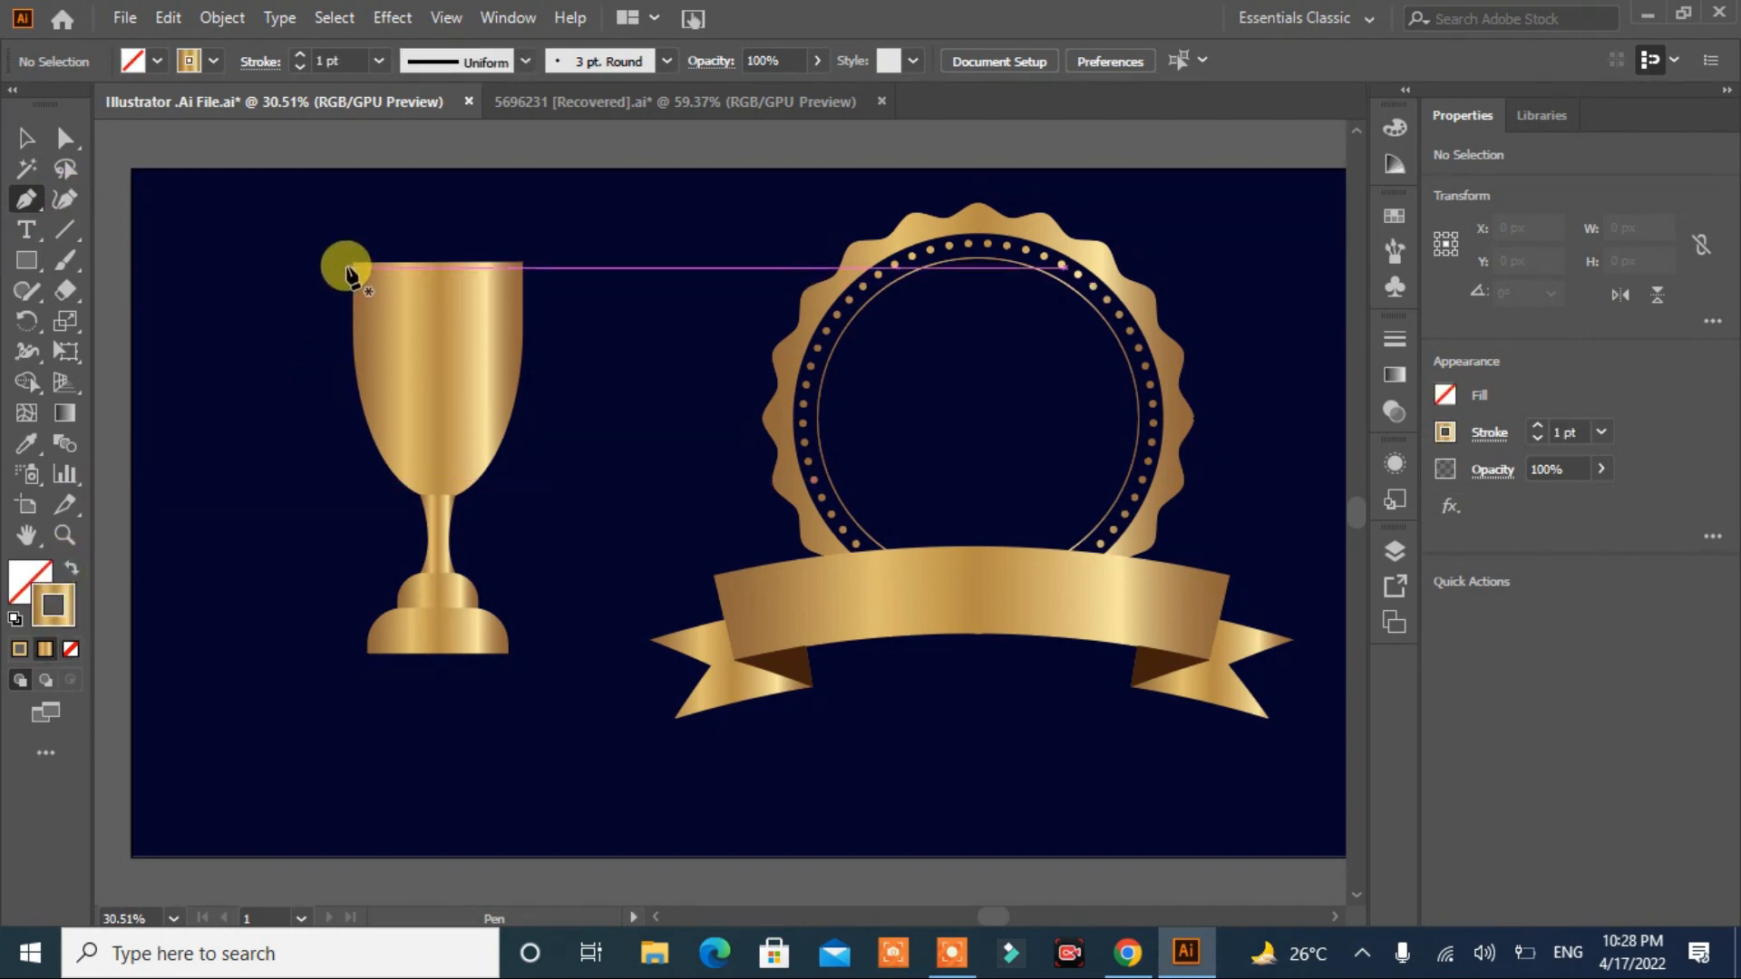
pyautogui.moveTo(352, 263); pyautogui.dragTo(271, 423)
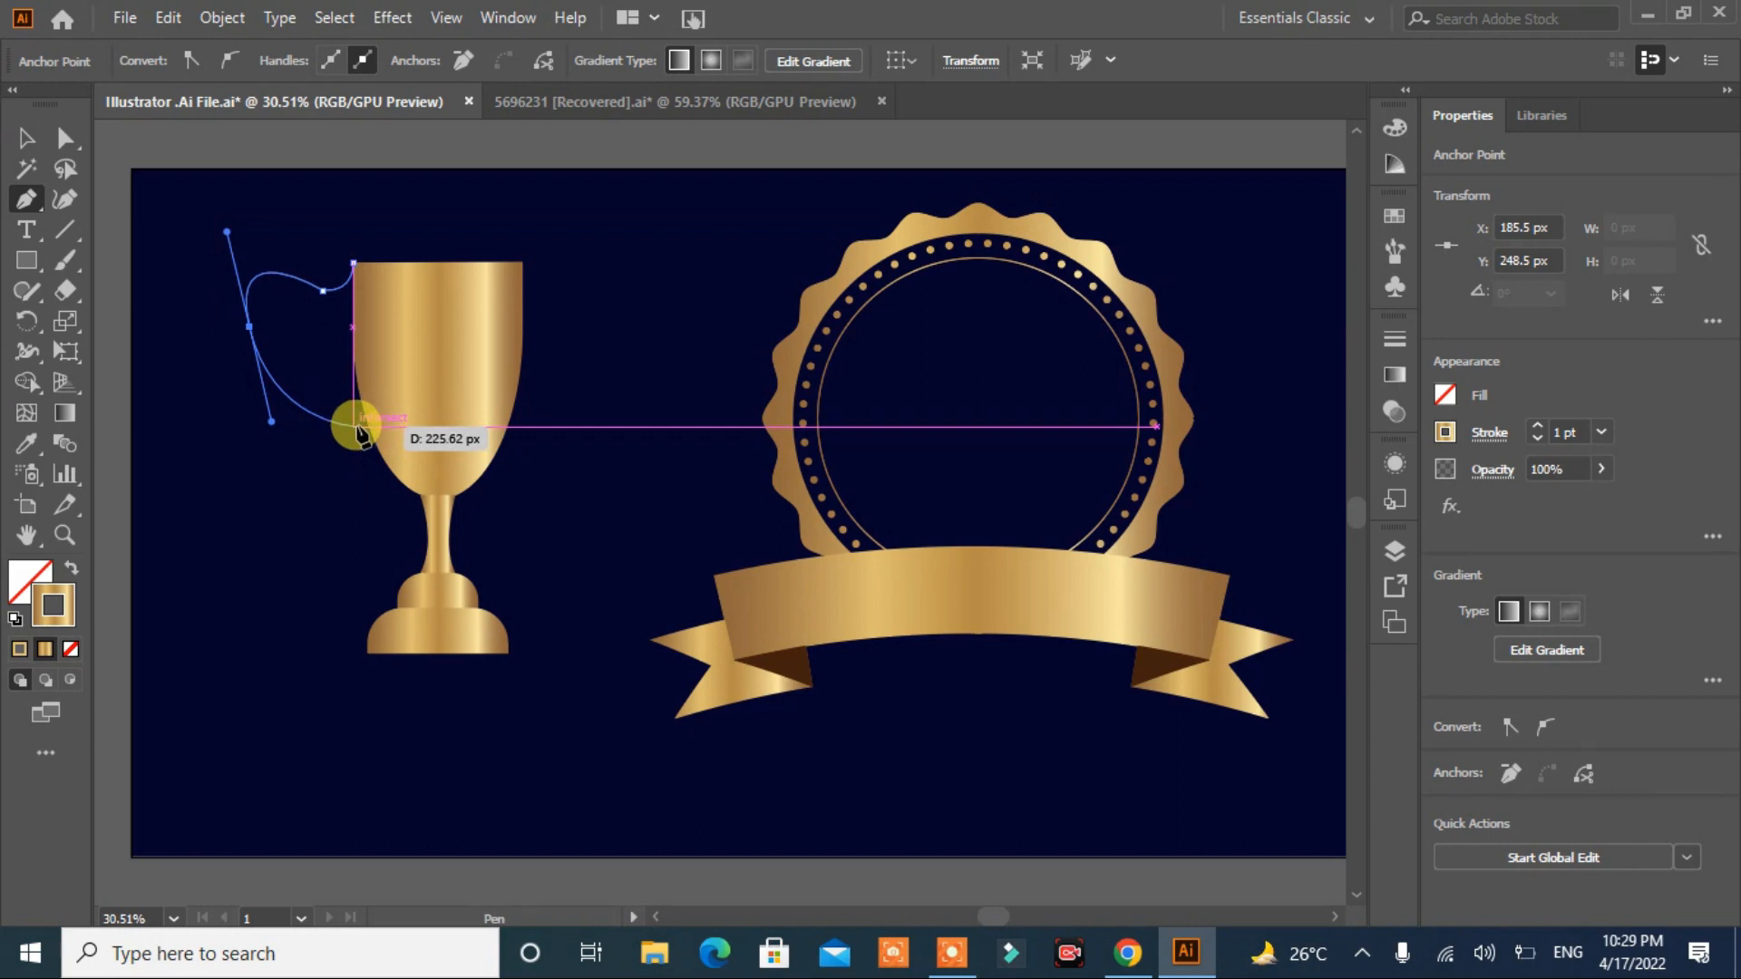
pyautogui.click(365, 440)
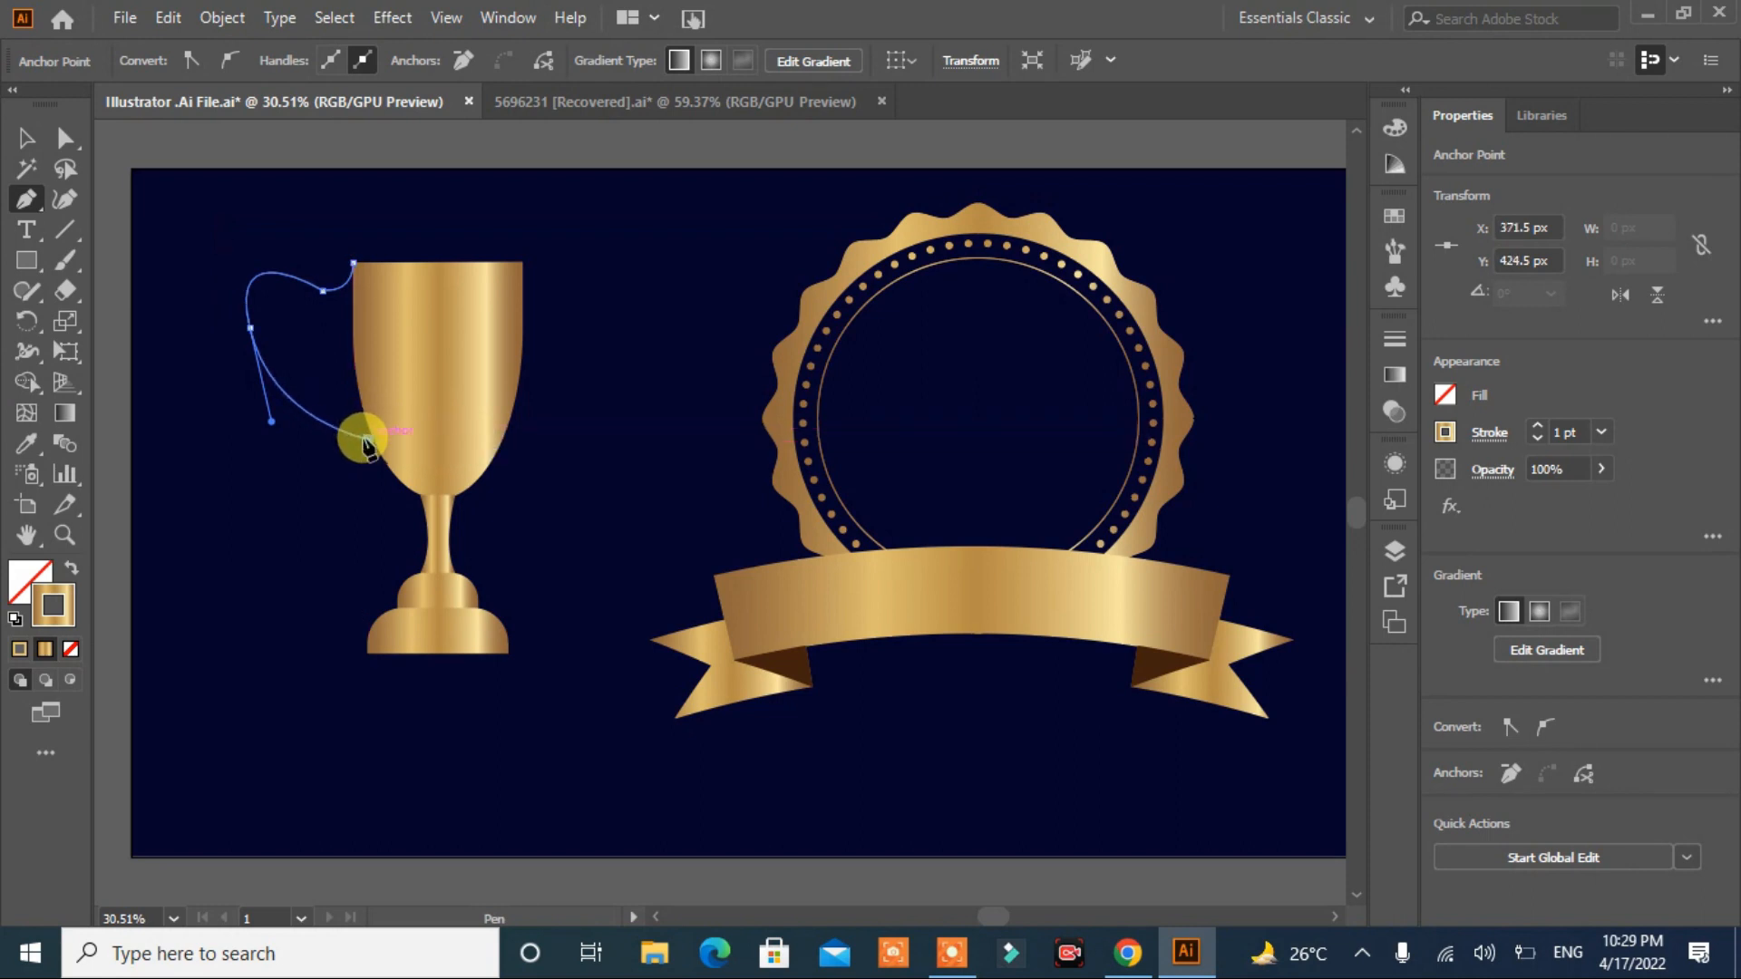
pyautogui.moveTo(326, 466); pyautogui.dragTo(284, 441)
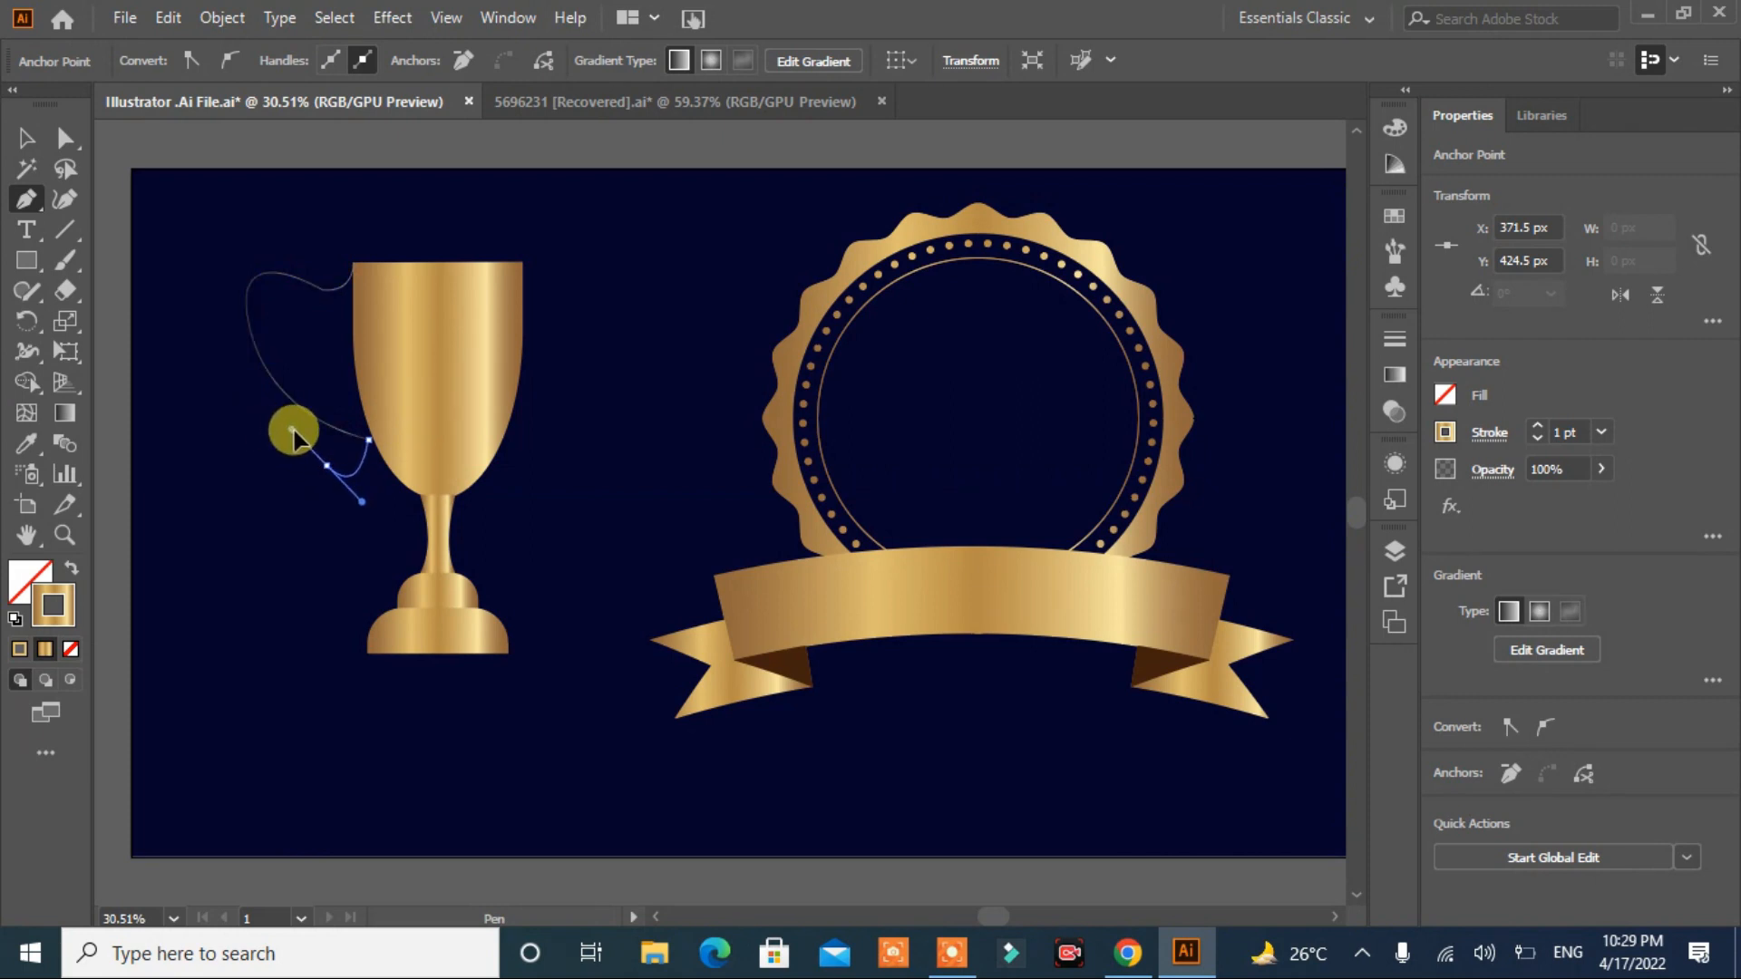
pyautogui.moveTo(277, 436); pyautogui.dragTo(277, 430)
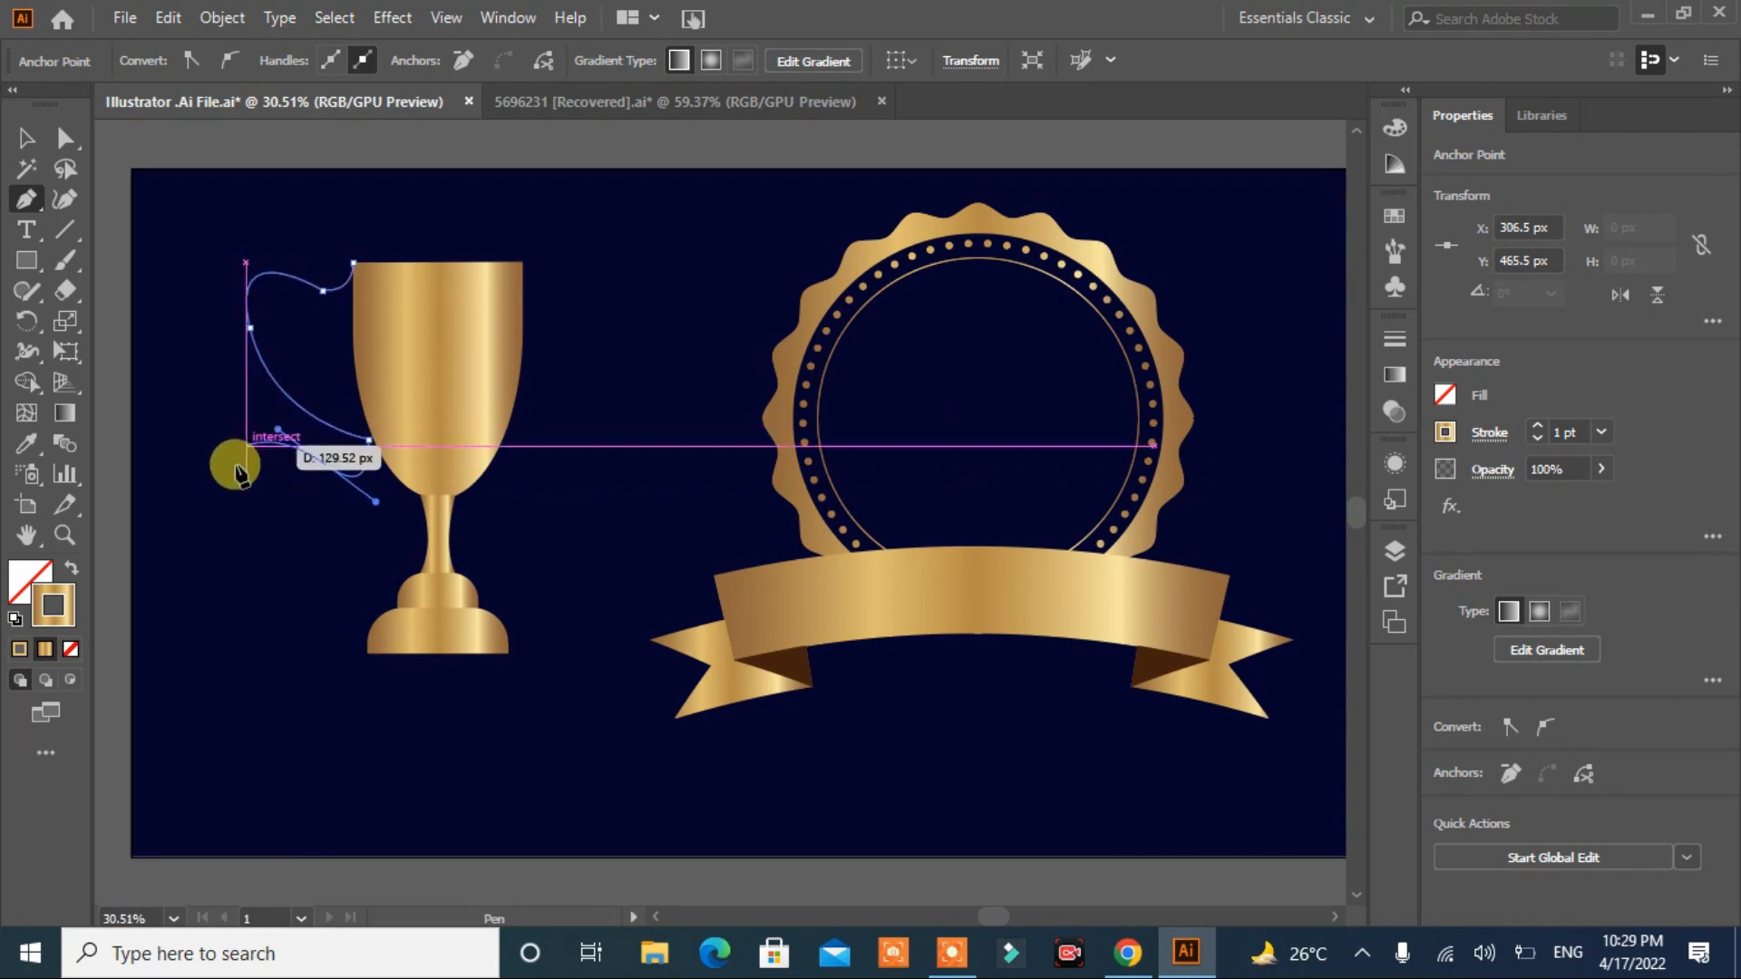
pyautogui.press('Escape')
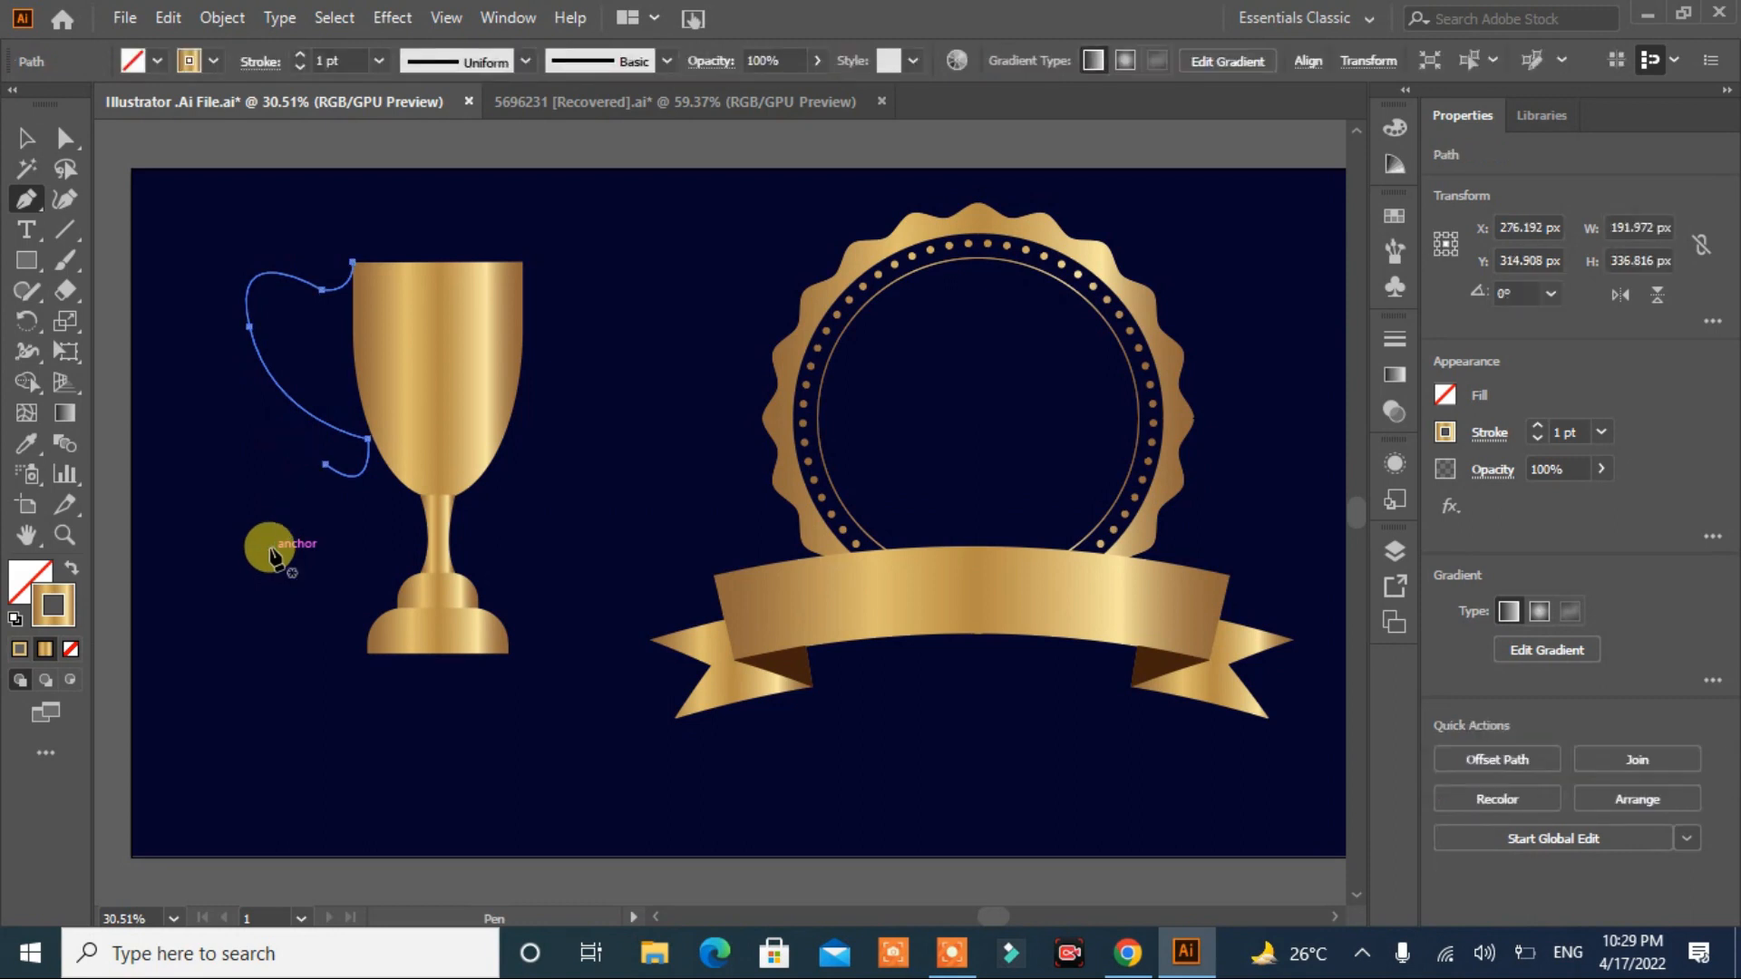
# Step: Round the handle path's sharp corners at its upper dip and lower junction to about 41 px
pyautogui.click(27, 141)
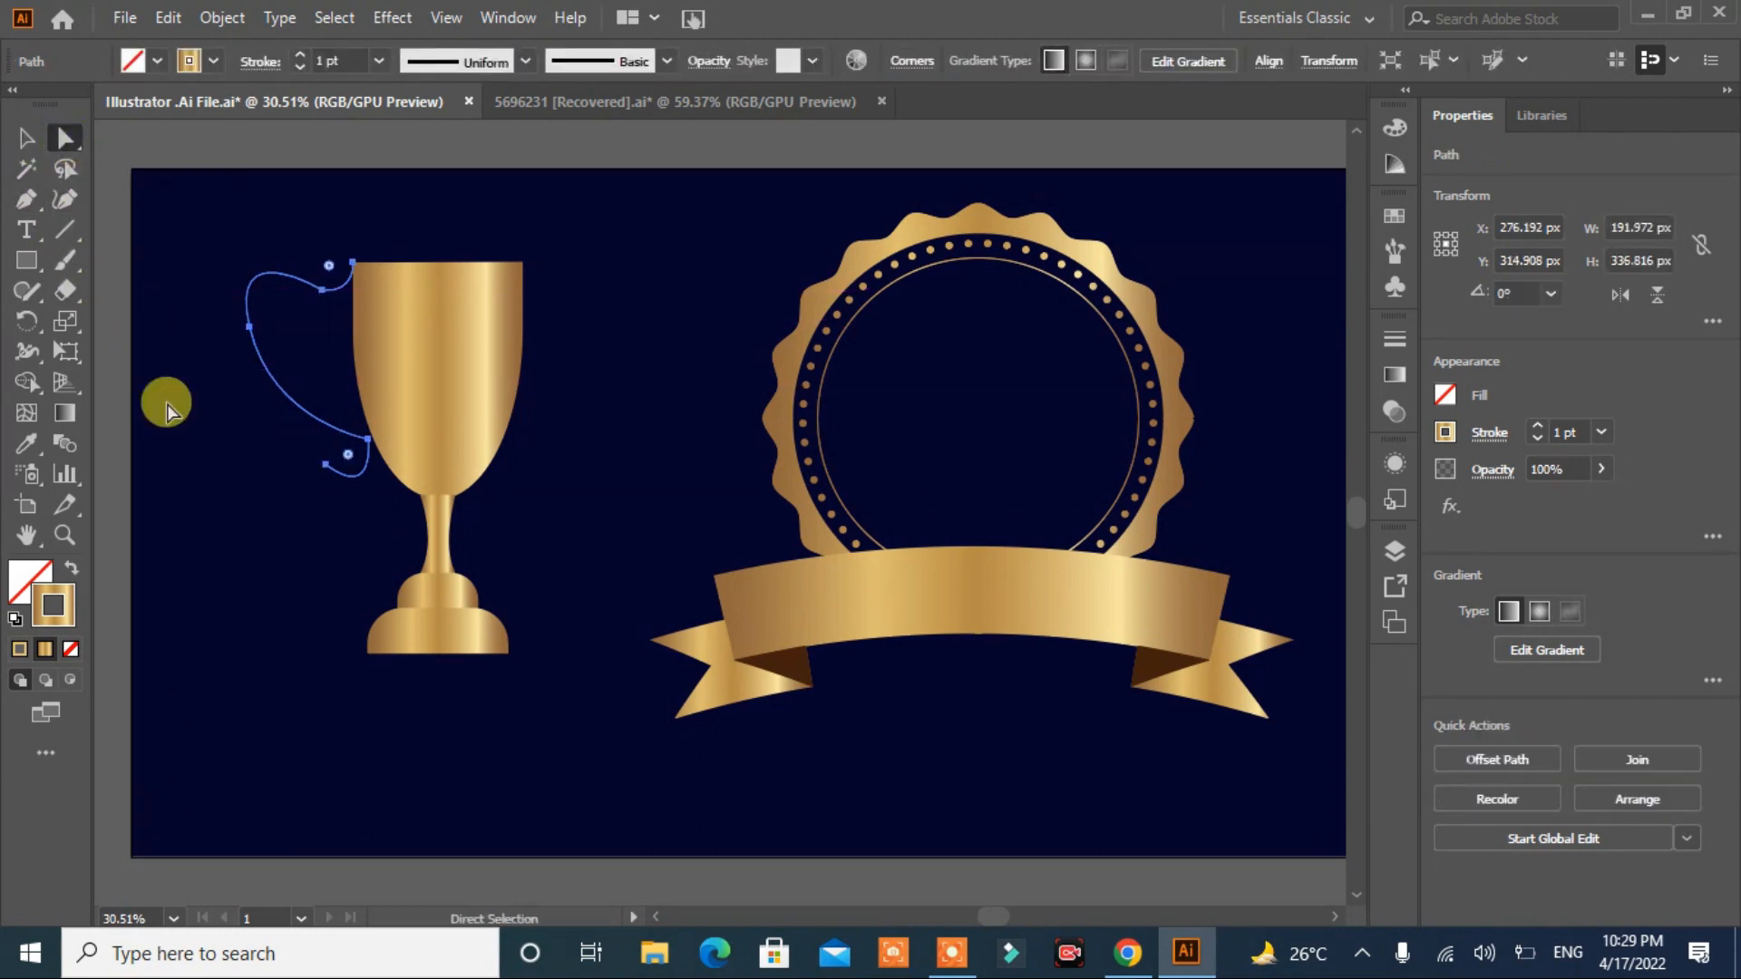
pyautogui.click(301, 477)
pyautogui.click(367, 441)
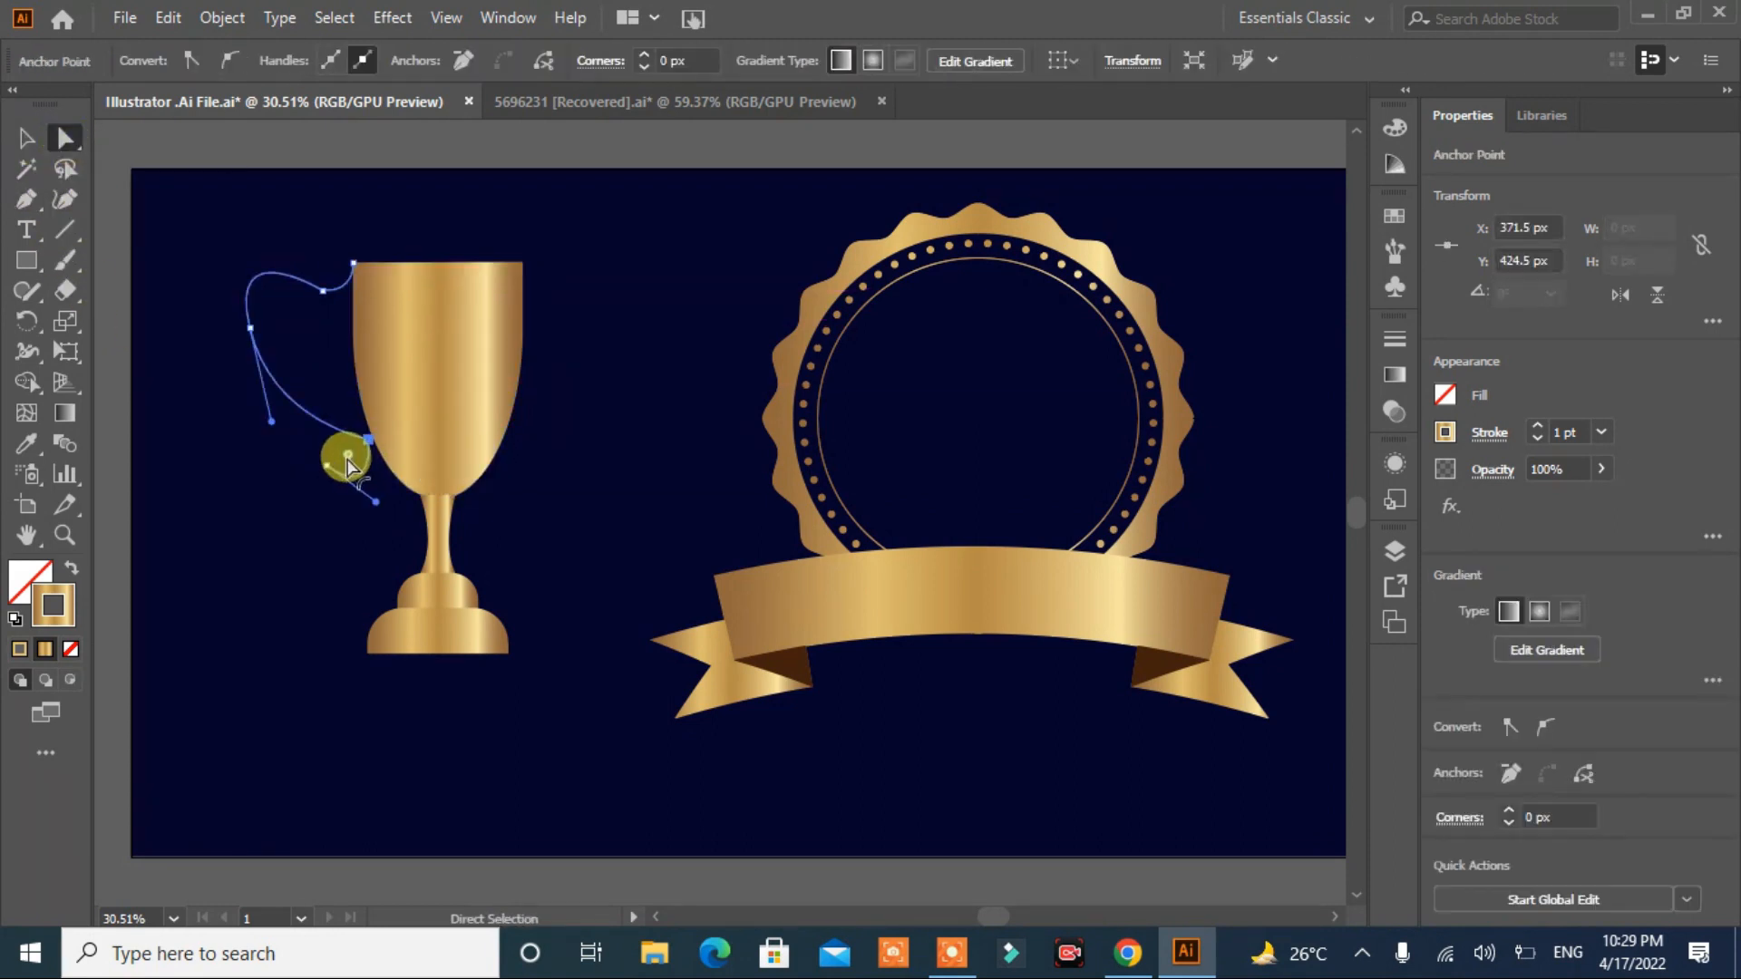
pyautogui.click(272, 522)
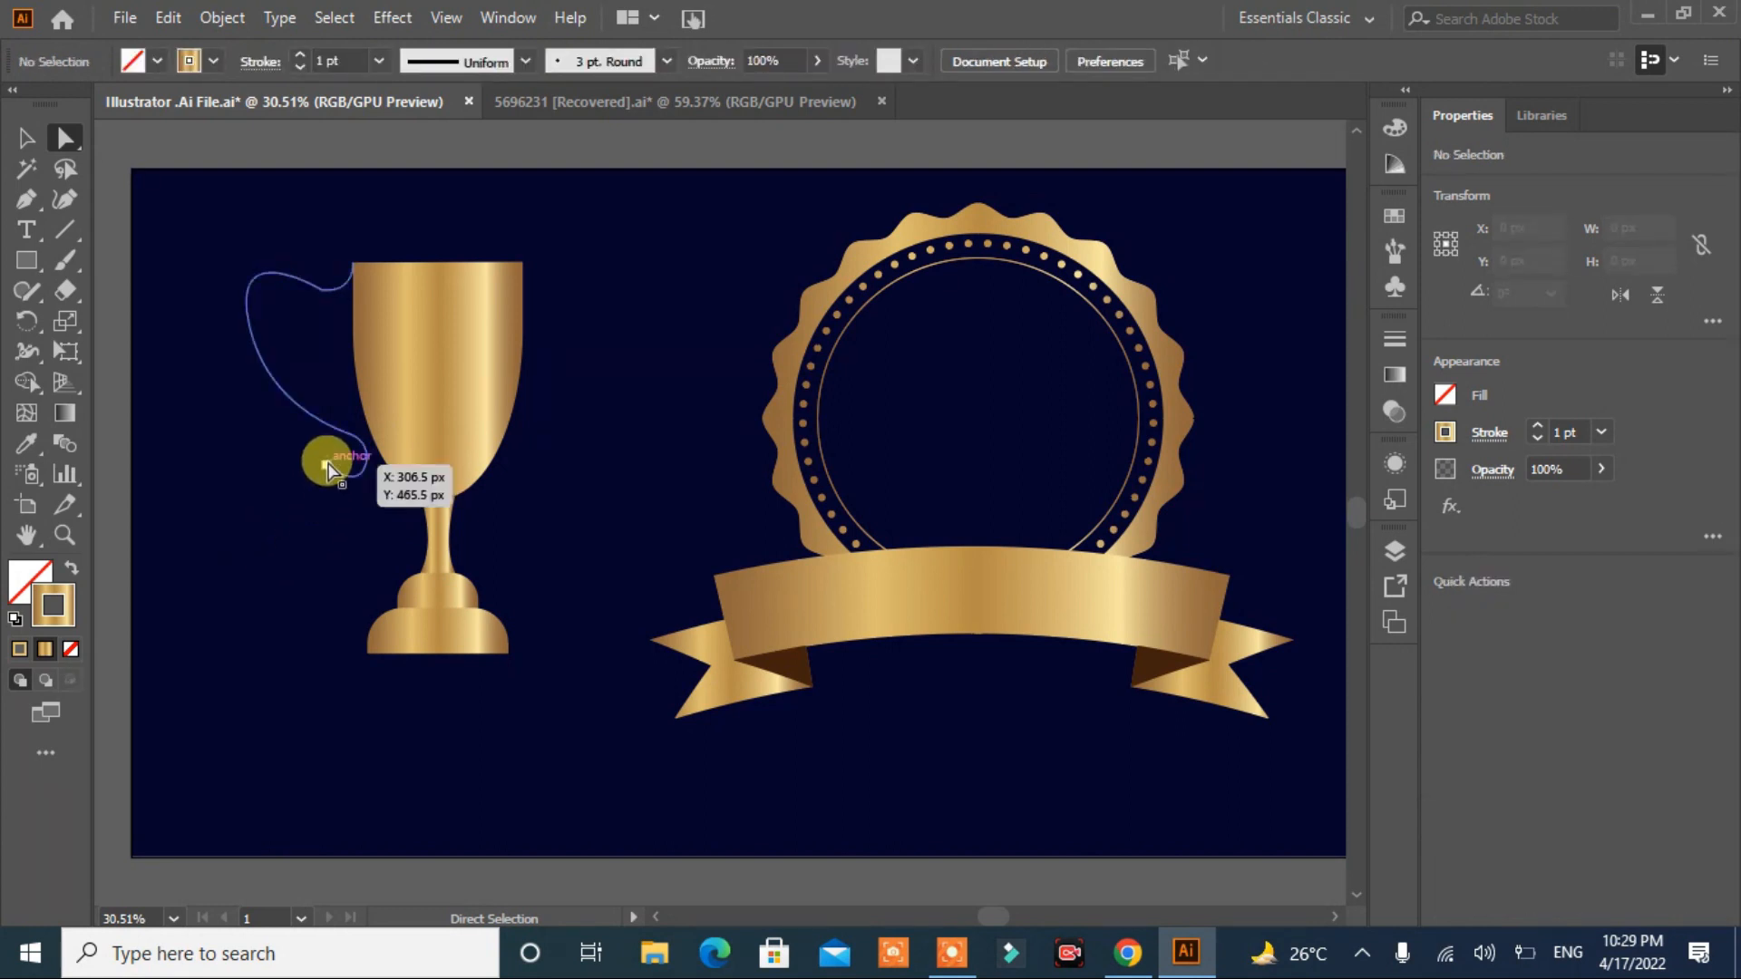
pyautogui.click(324, 295)
pyautogui.moveTo(327, 274); pyautogui.dragTo(332, 216)
pyautogui.click(234, 459)
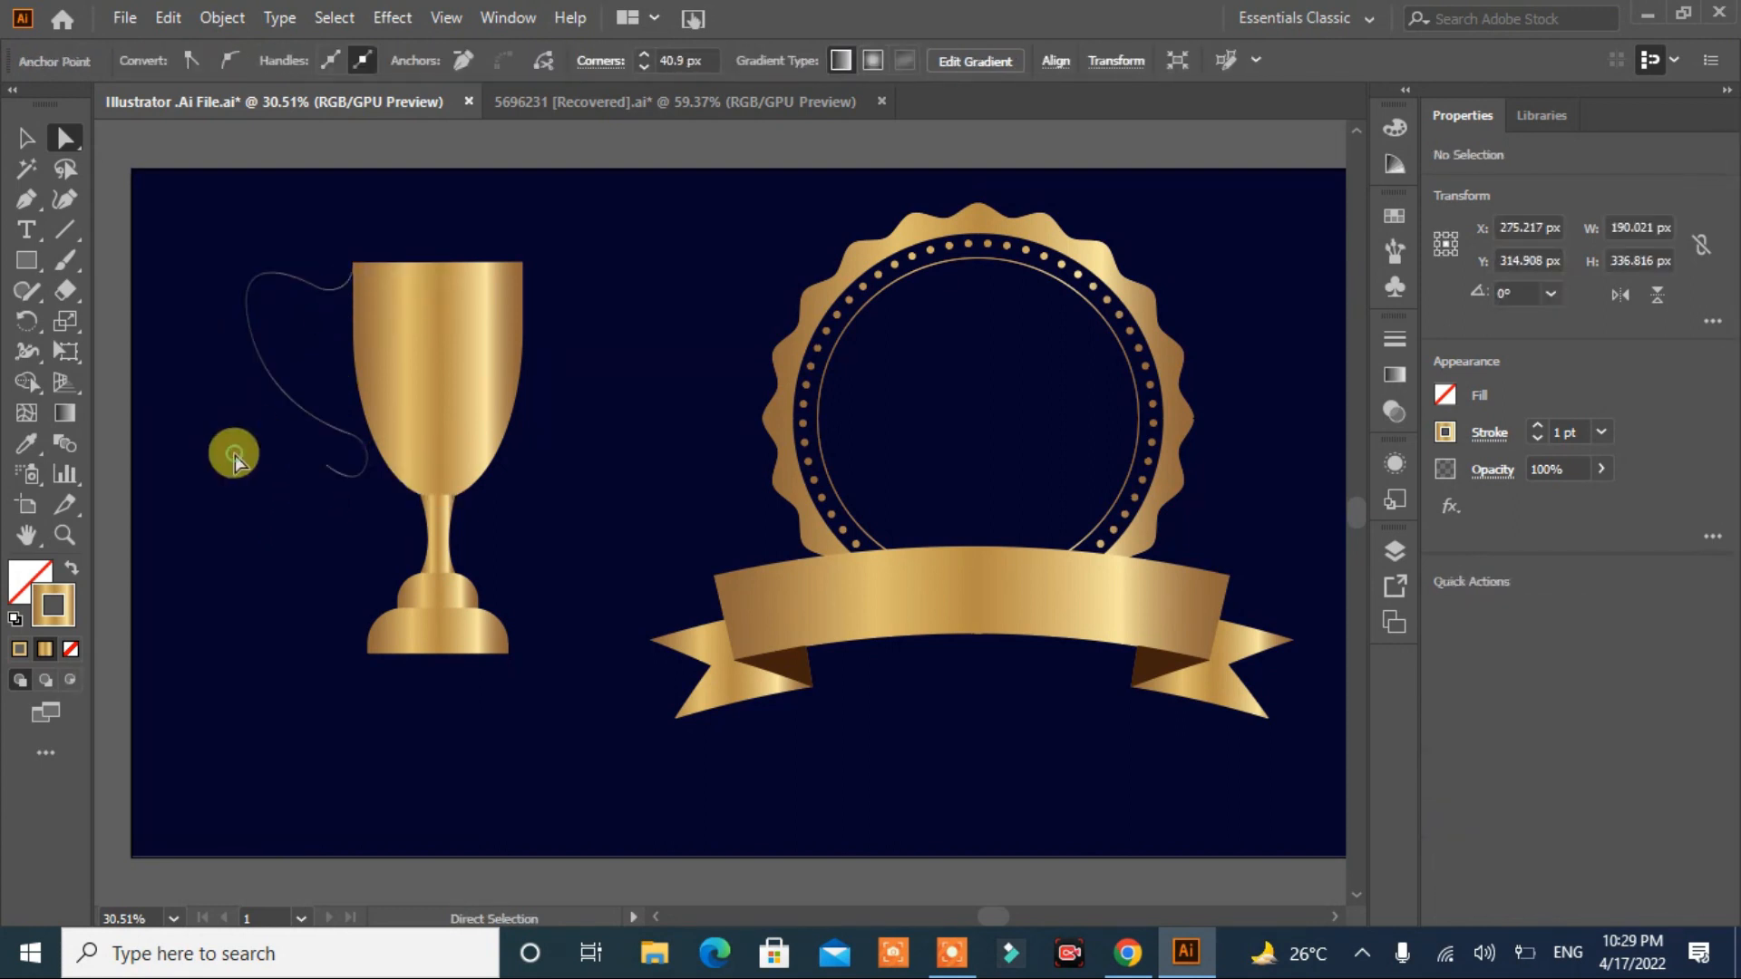
# Step: Thicken the handle's stroke to 28 pt and apply the elliptical width profile that tapers at both ends
pyautogui.click(330, 428)
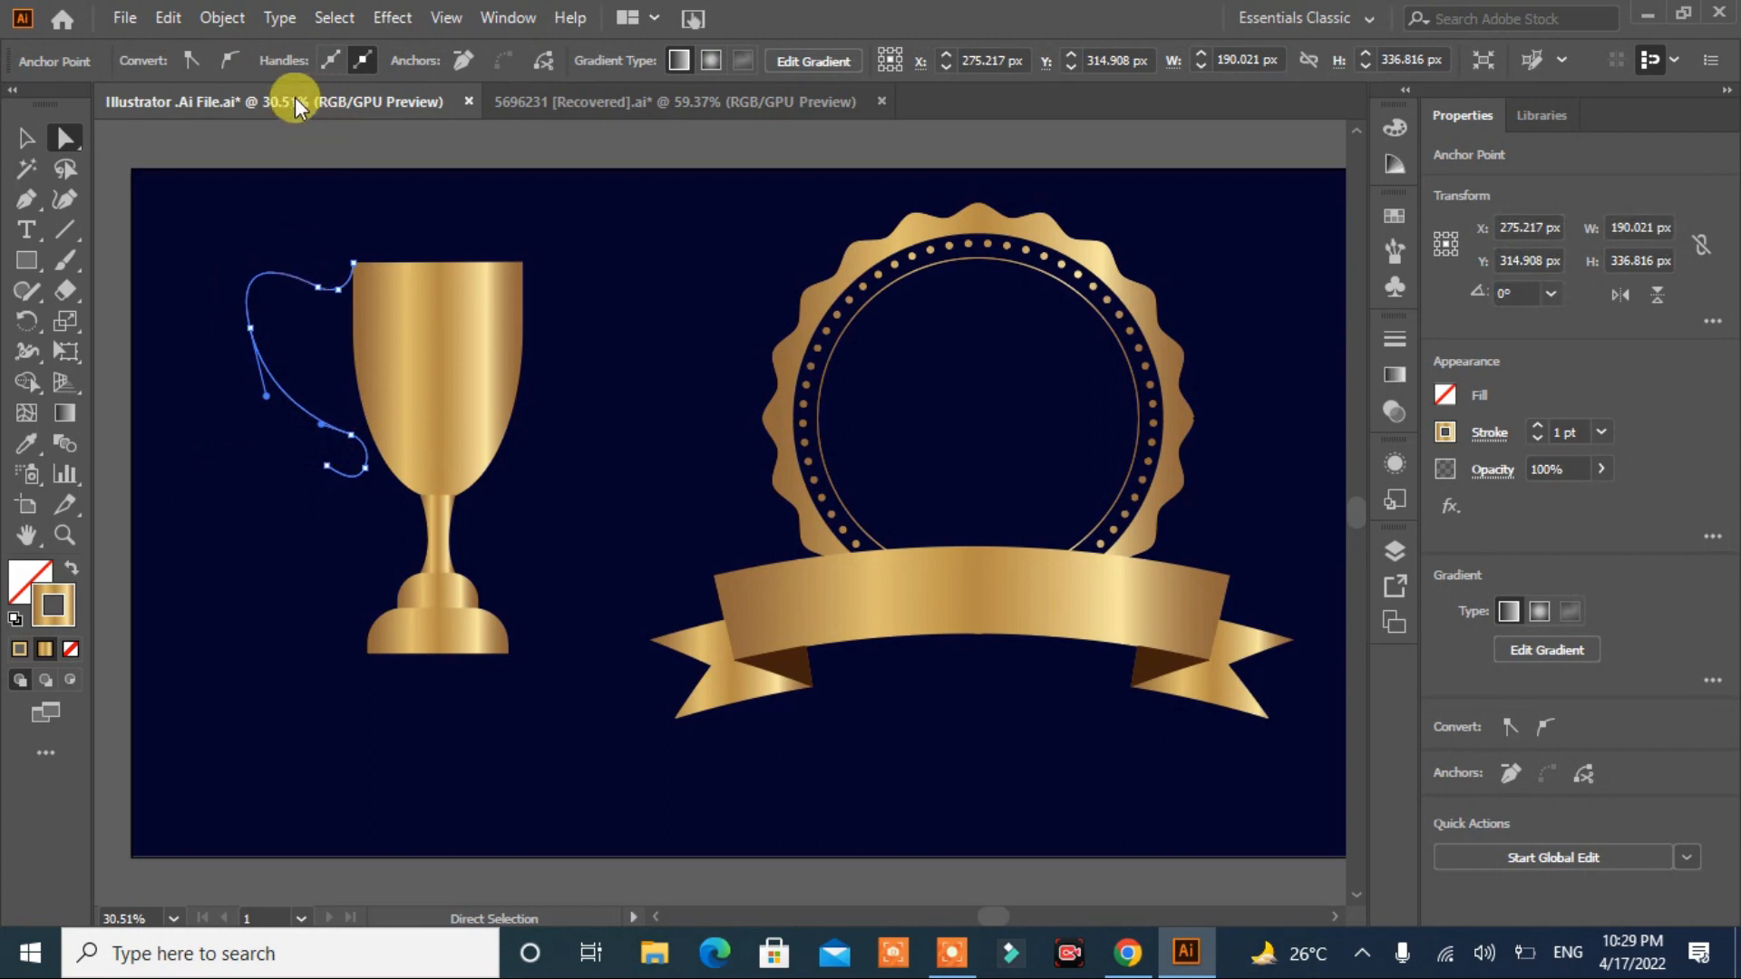
pyautogui.click(27, 138)
pyautogui.click(153, 272)
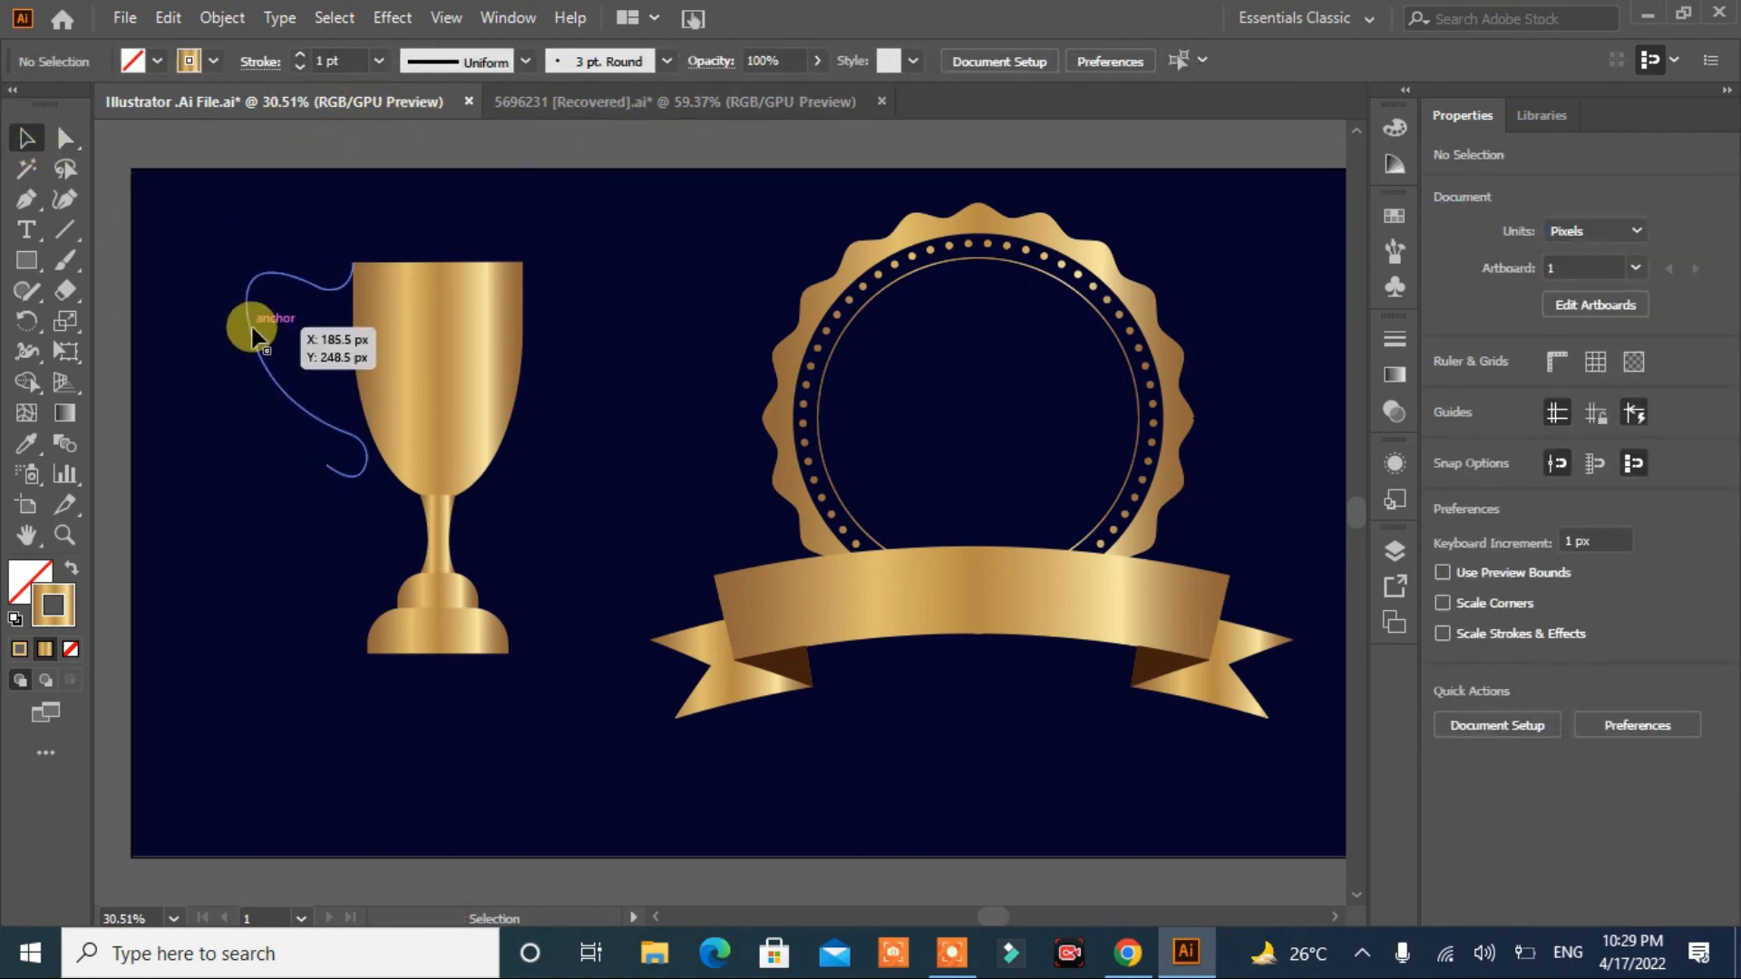
pyautogui.click(253, 330)
pyautogui.click(298, 52)
pyautogui.click(298, 53)
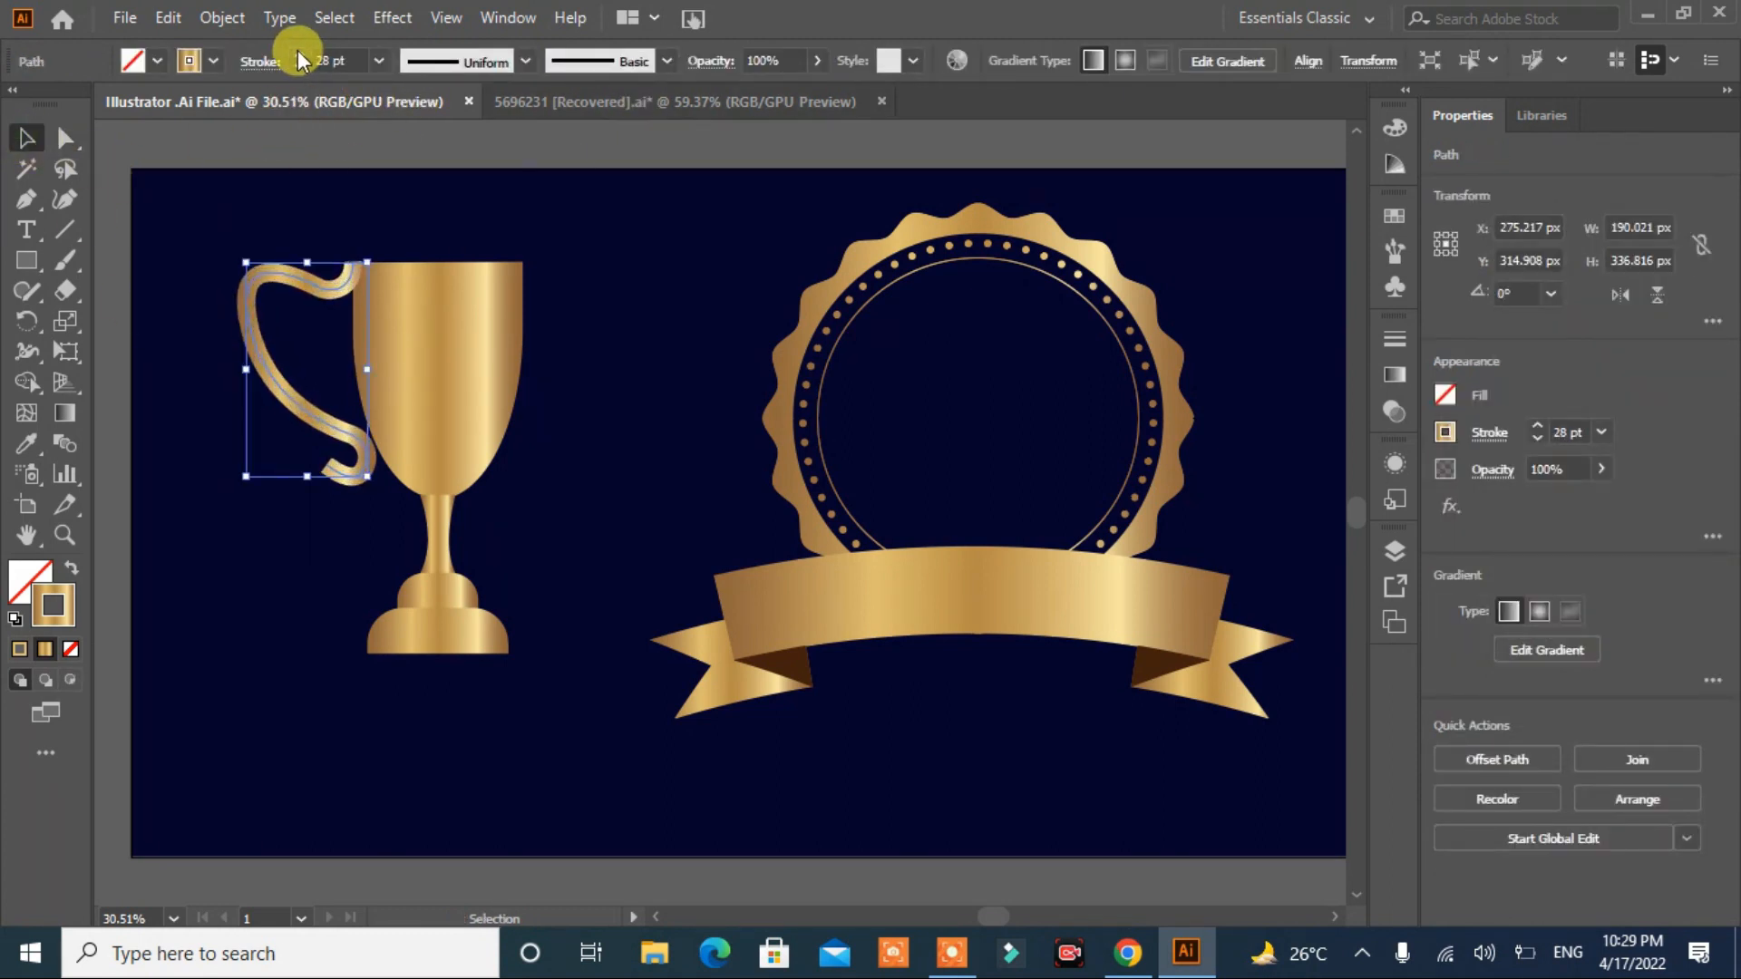
pyautogui.click(521, 64)
pyautogui.click(466, 147)
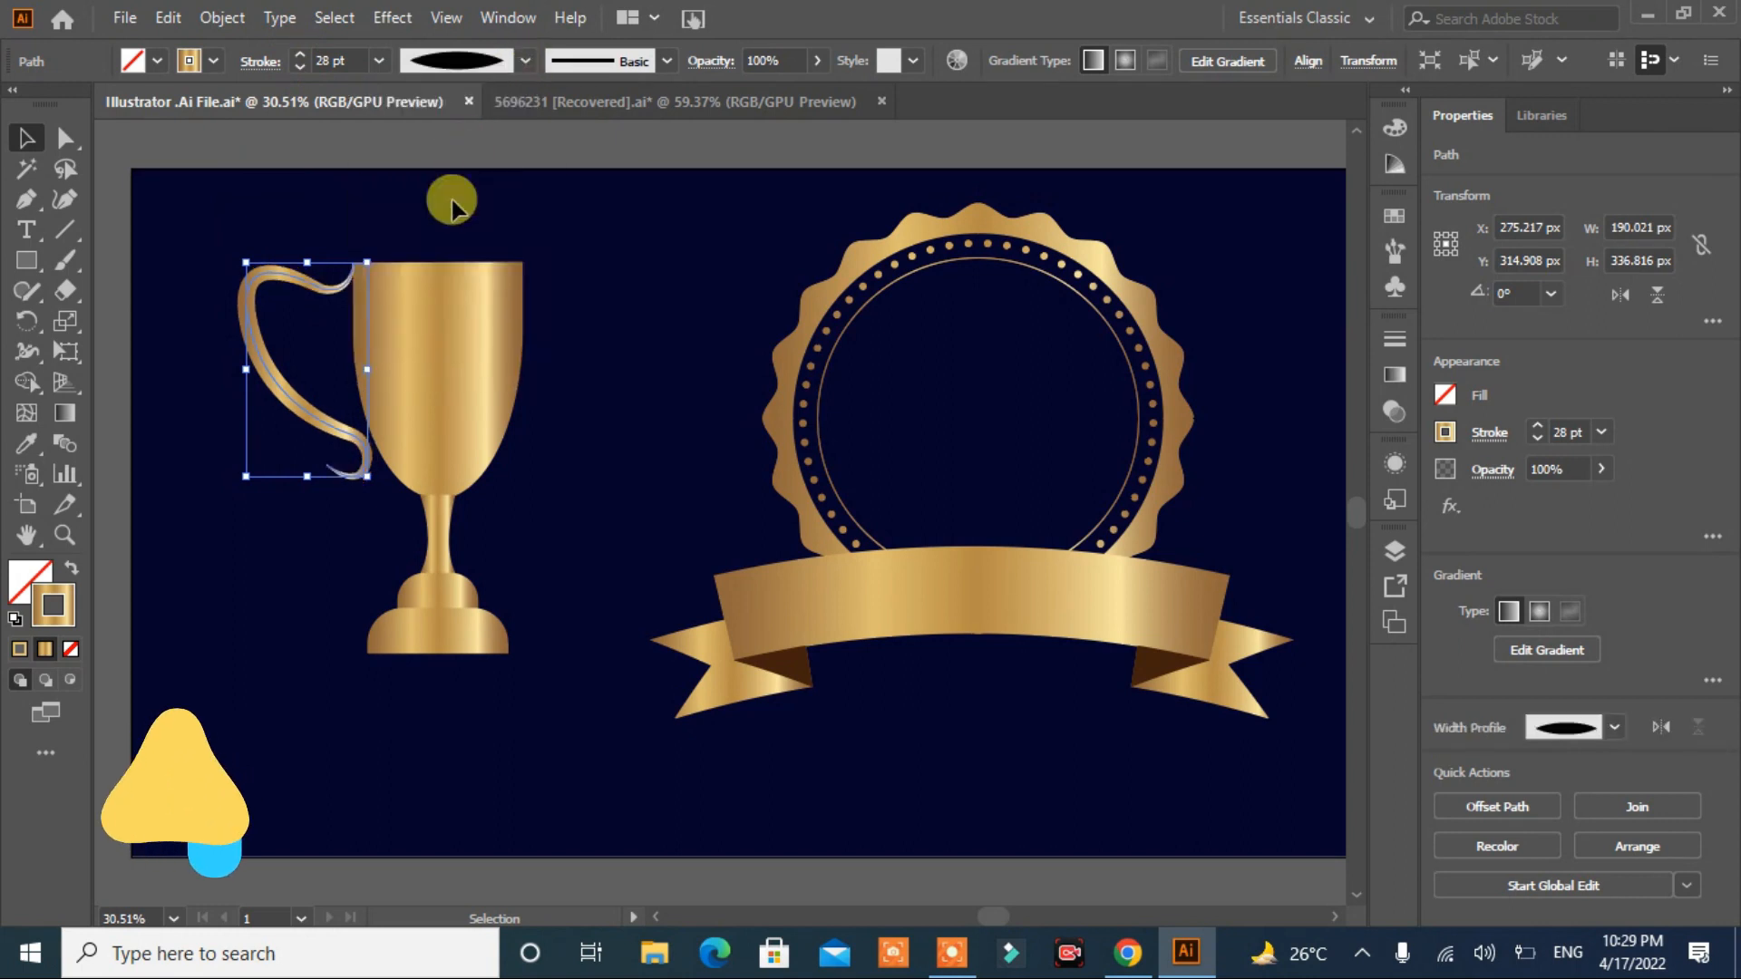
# Step: Set the handle's stroke to 18 pt and narrow the handle toward the cup to about 134 px wide
pyautogui.click(295, 65)
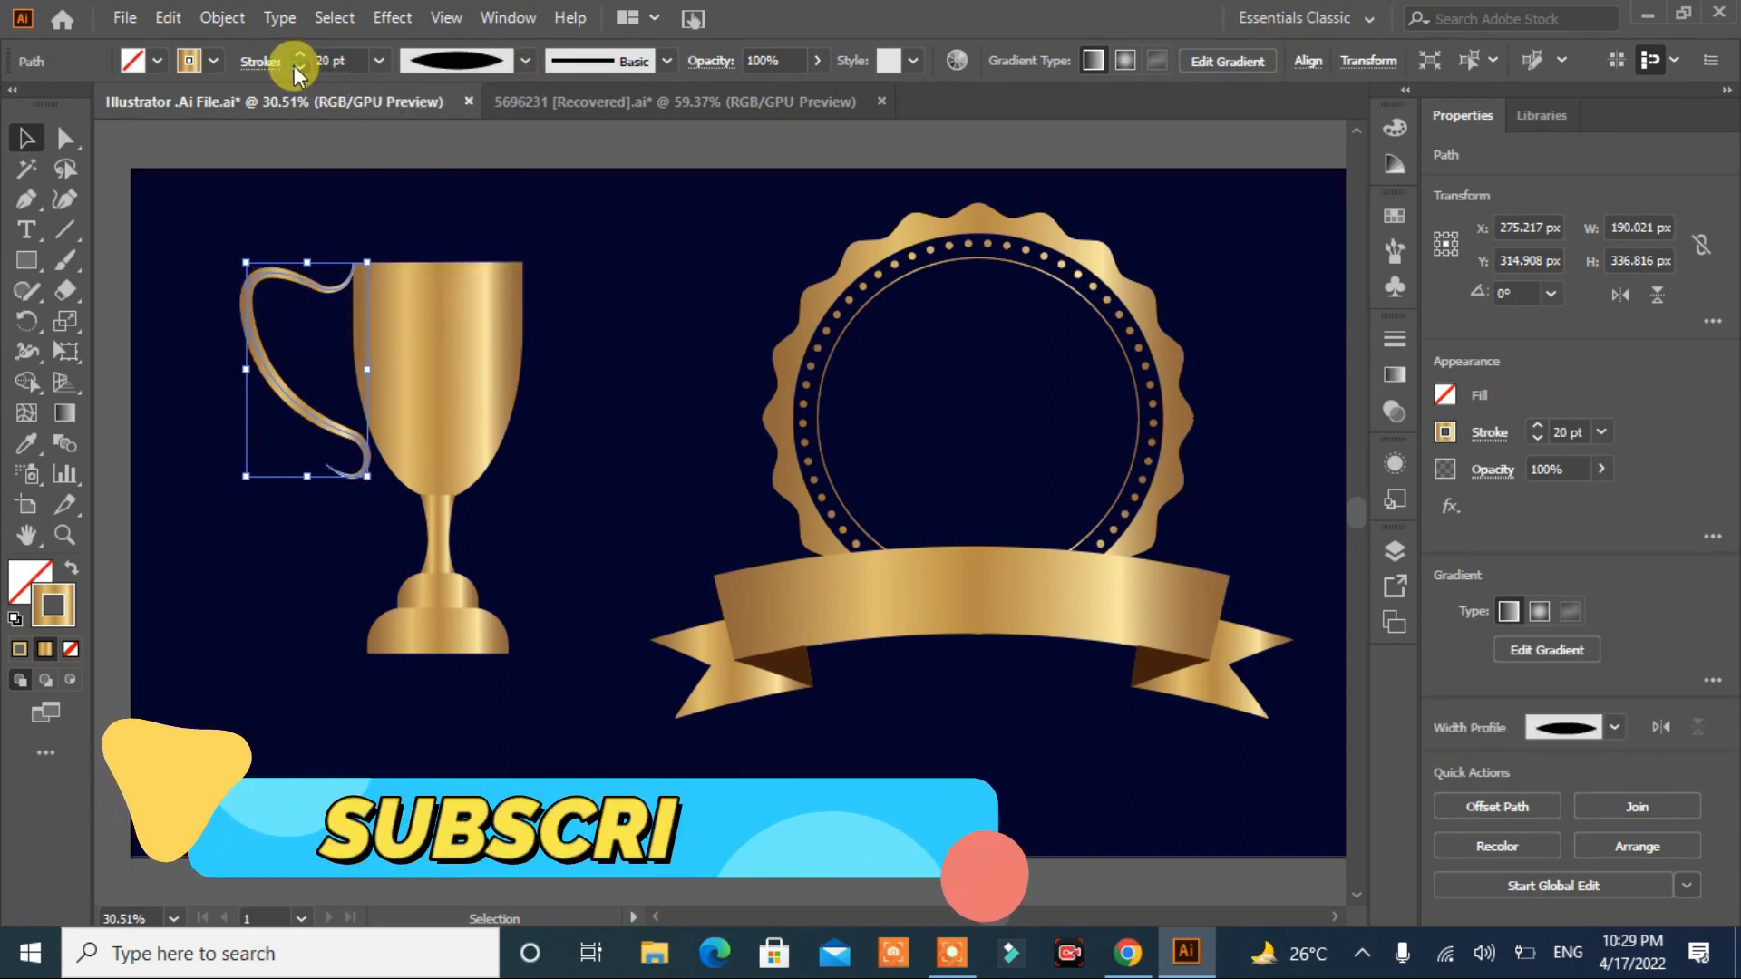
pyautogui.moveTo(246, 369); pyautogui.dragTo(276, 363)
pyautogui.click(202, 474)
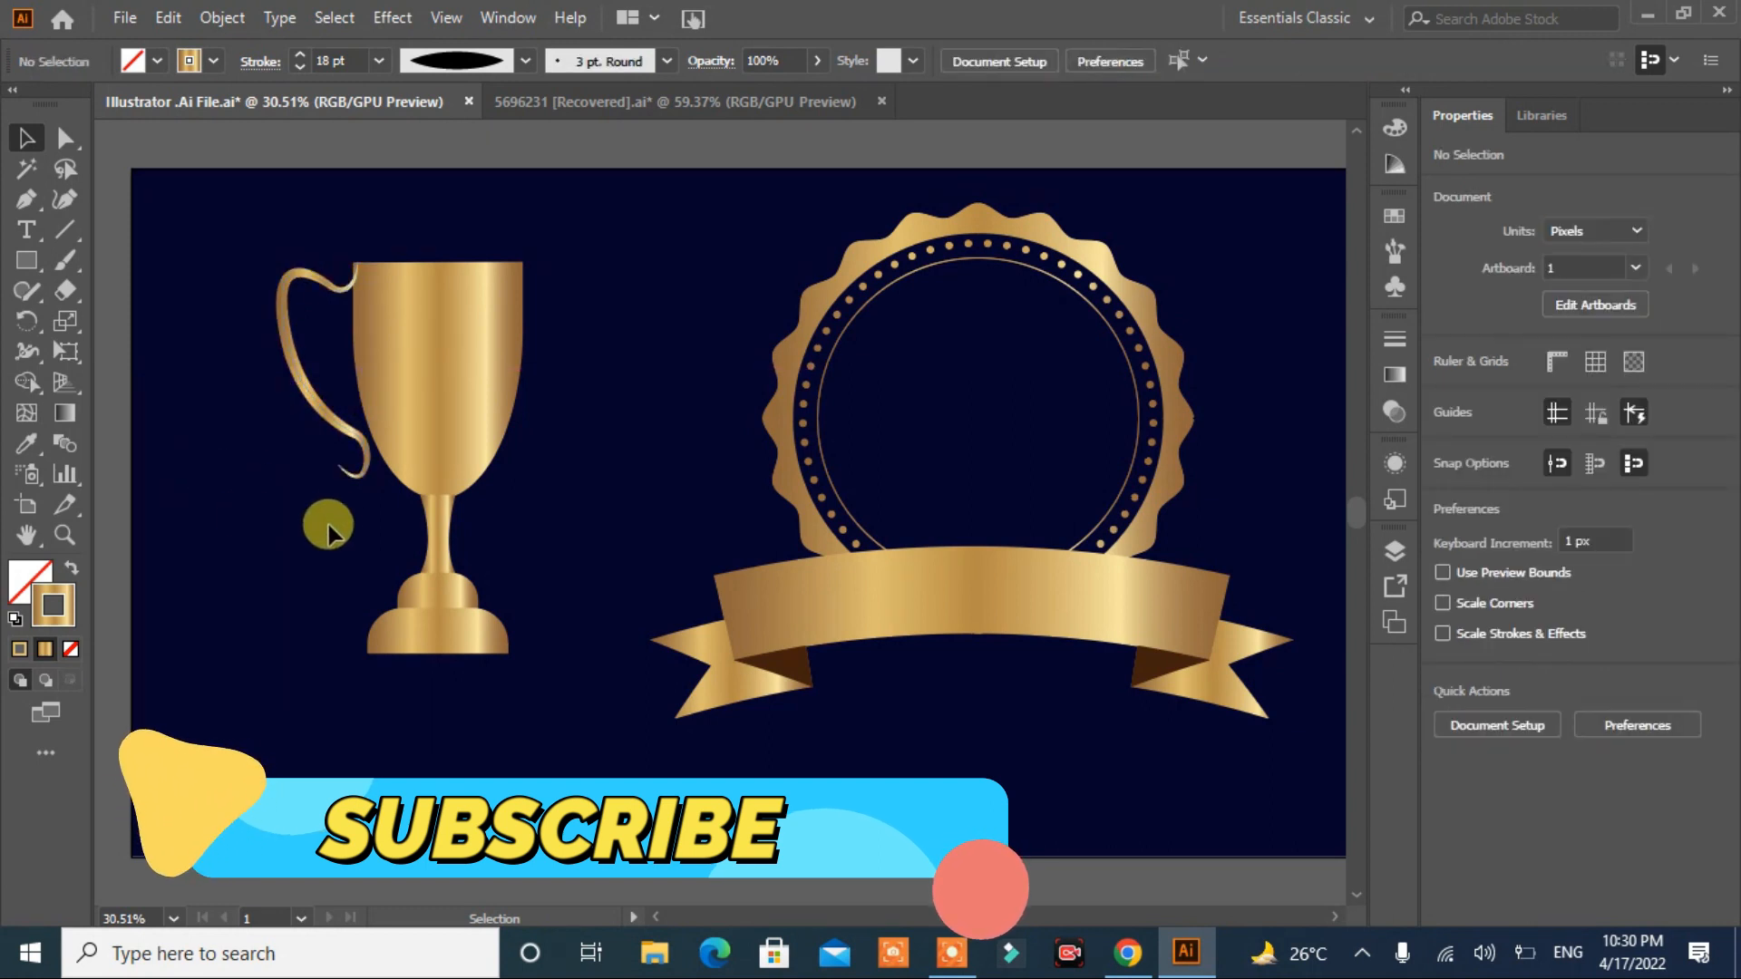
# Step: Smooth the lower curve of the cup's handle with the Smooth tool
pyautogui.click(356, 480)
pyautogui.click(26, 291)
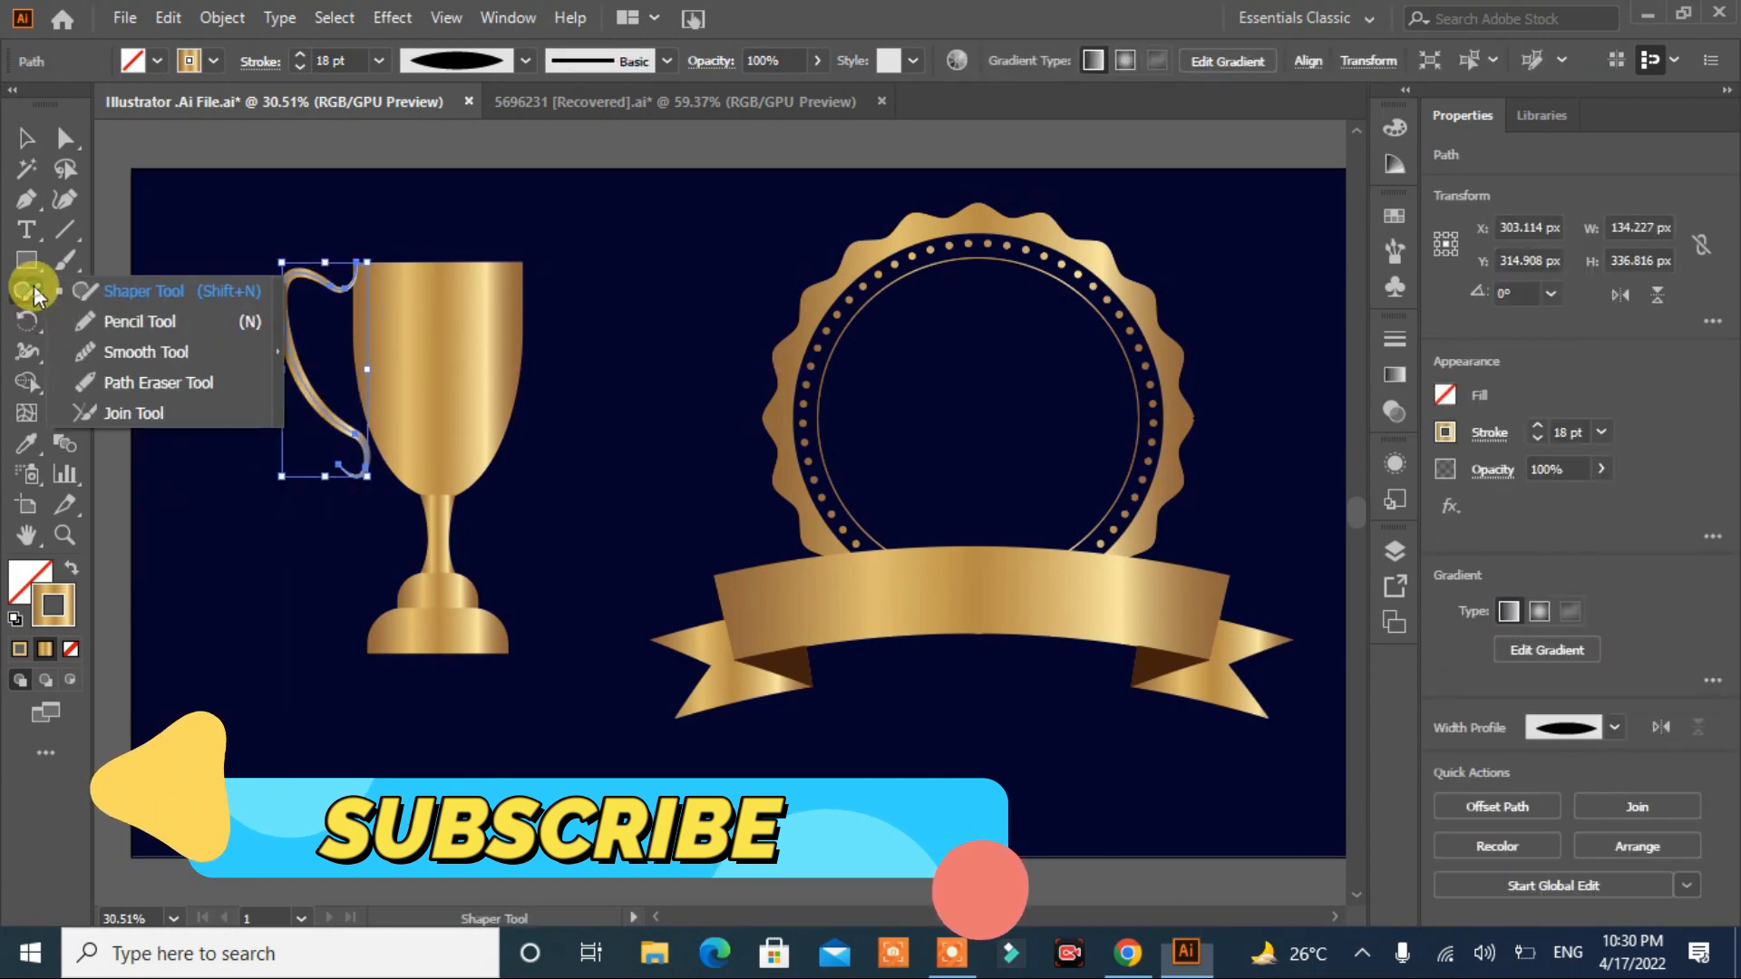
pyautogui.click(88, 351)
pyautogui.click(26, 139)
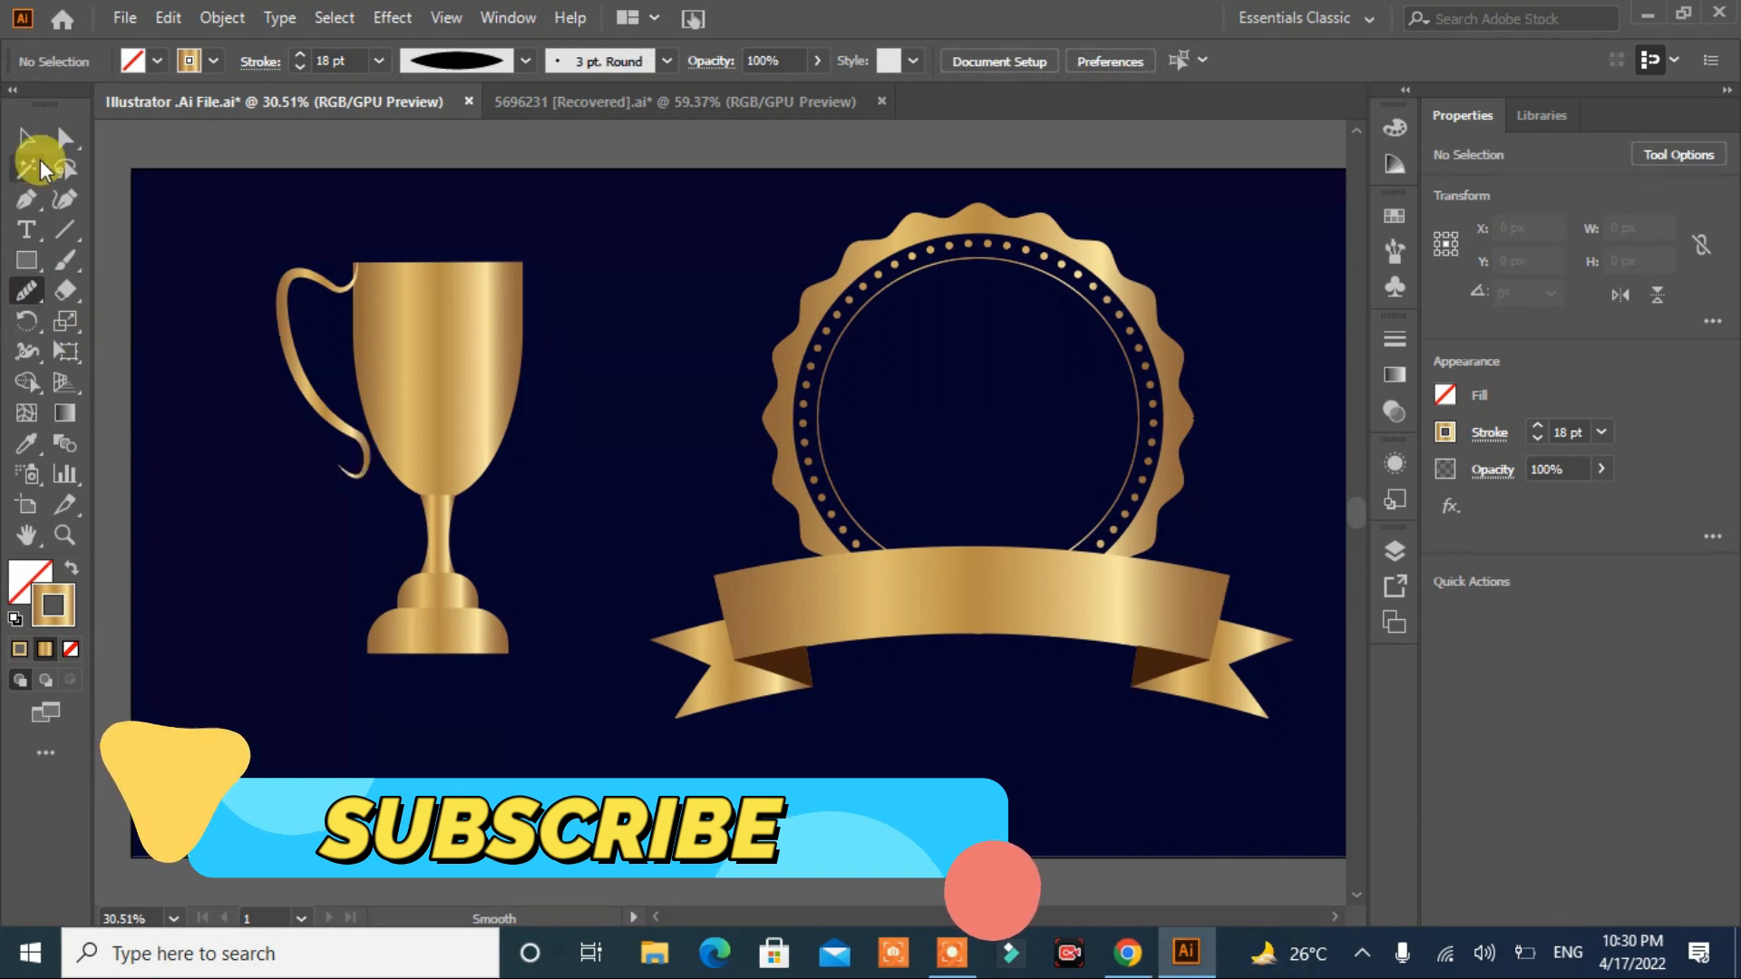
pyautogui.click(365, 459)
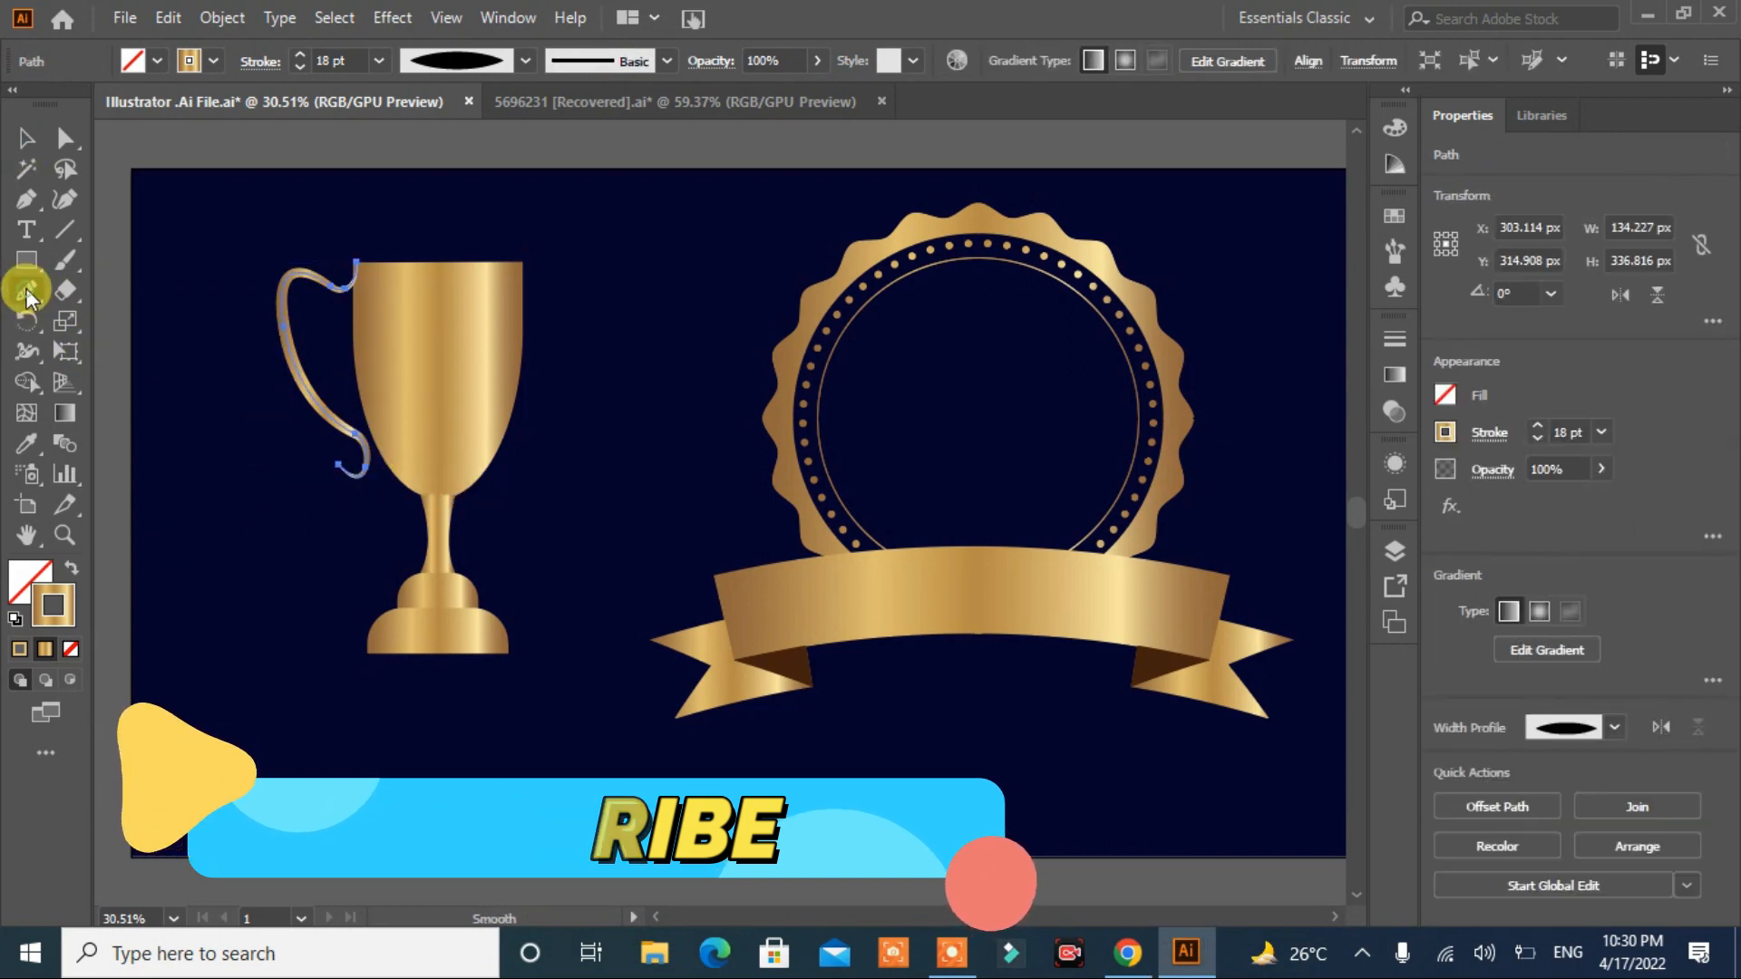
pyautogui.click(27, 291)
pyautogui.moveTo(367, 468)
pyautogui.mouseDown()
pyautogui.moveTo(352, 514)
pyautogui.moveTo(361, 440)
pyautogui.moveTo(345, 430)
pyautogui.moveTo(364, 455)
pyautogui.moveTo(354, 510)
pyautogui.moveTo(327, 419)
pyautogui.mouseUp()
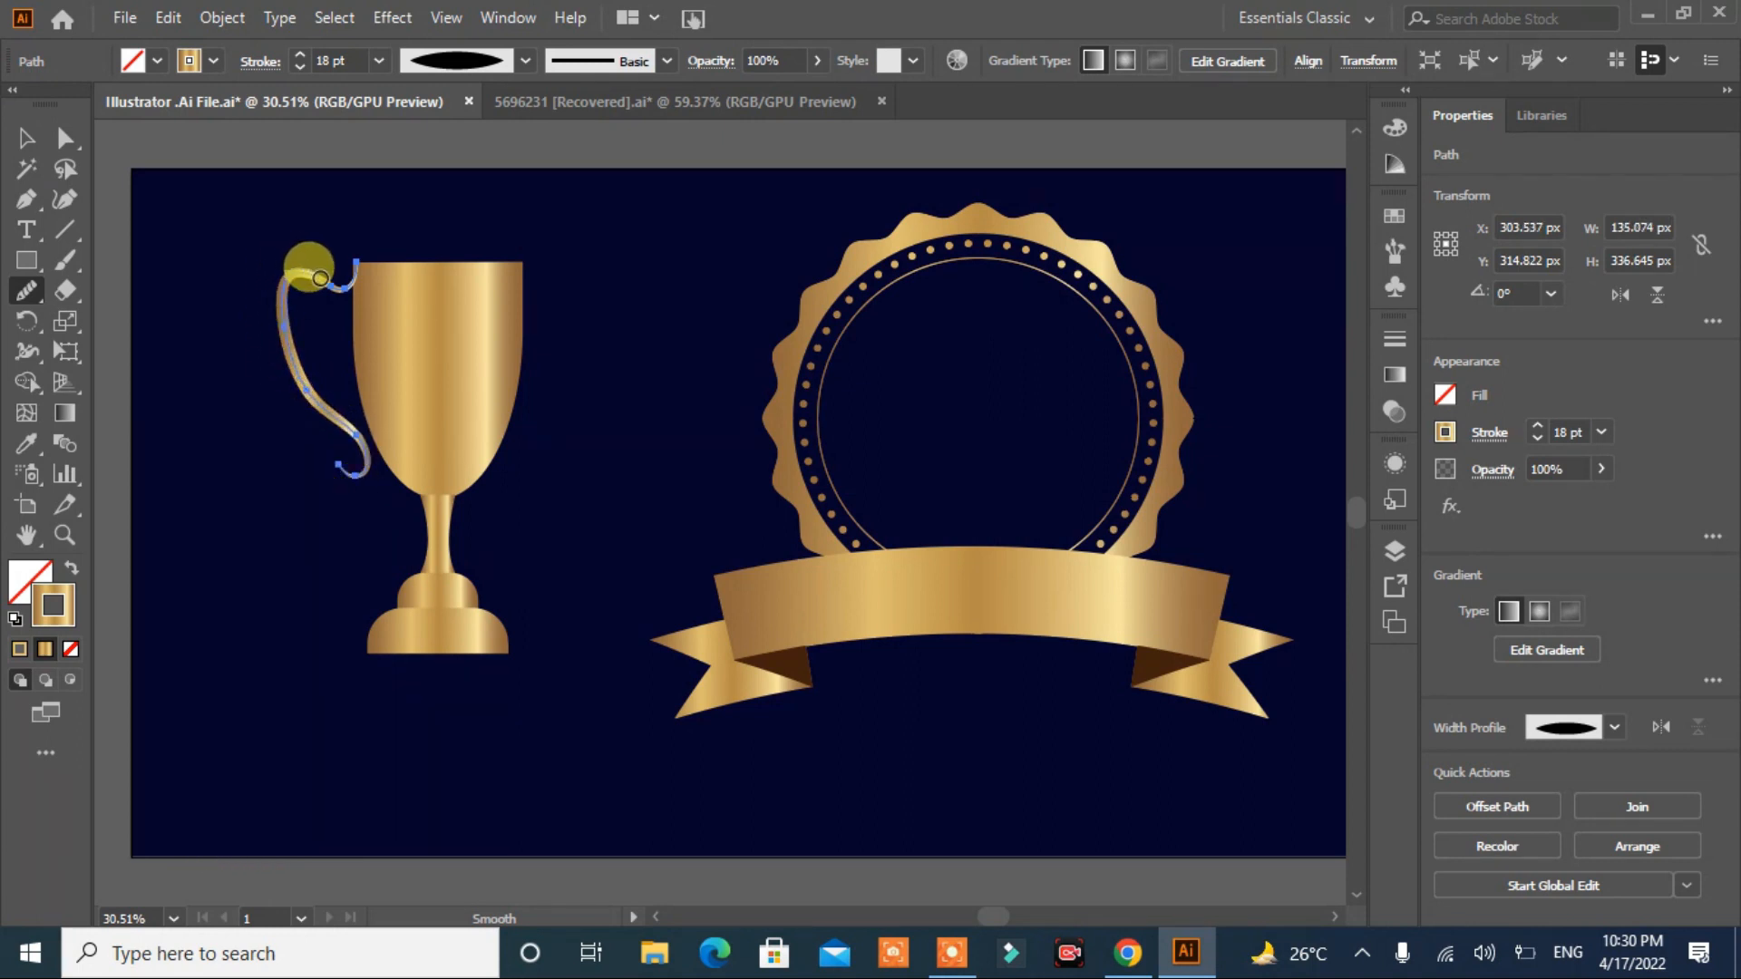
# Step: Smooth the upper loop and the lower hooked end of the cup's handle with the Smooth tool
pyautogui.moveTo(355, 262)
pyautogui.mouseDown()
pyautogui.moveTo(227, 410)
pyautogui.moveTo(290, 285)
pyautogui.moveTo(316, 277)
pyautogui.moveTo(293, 271)
pyautogui.moveTo(277, 425)
pyautogui.moveTo(320, 272)
pyautogui.mouseUp()
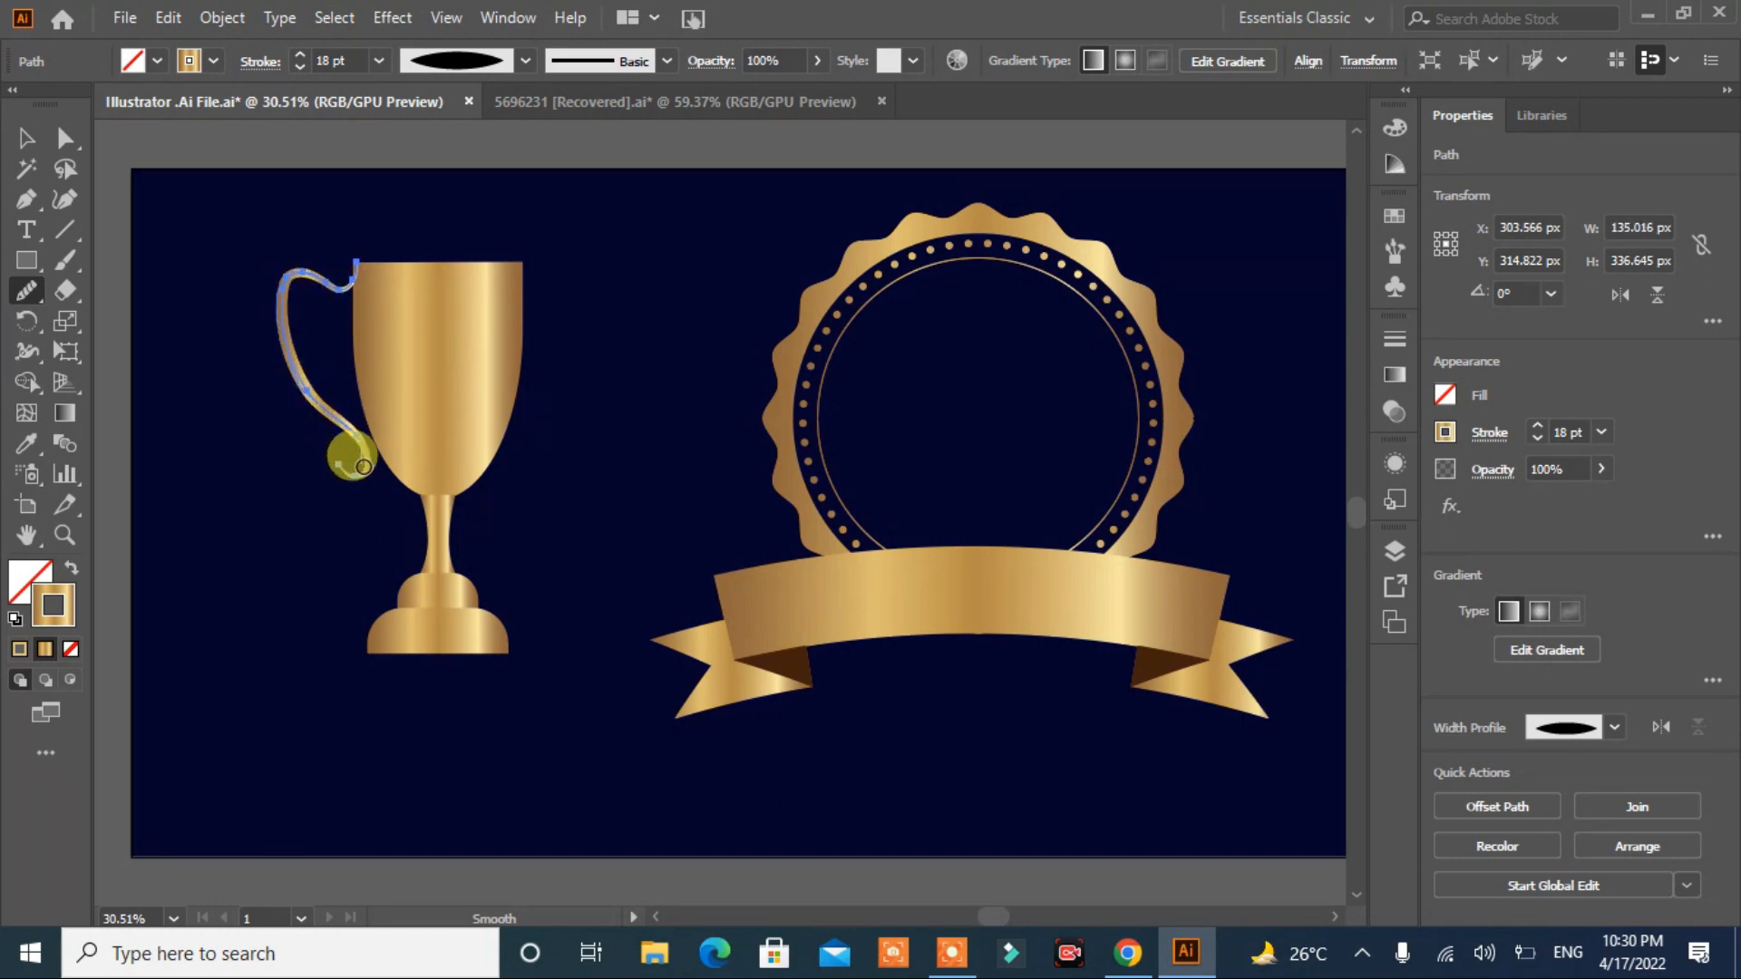
pyautogui.moveTo(332, 457); pyautogui.dragTo(327, 453)
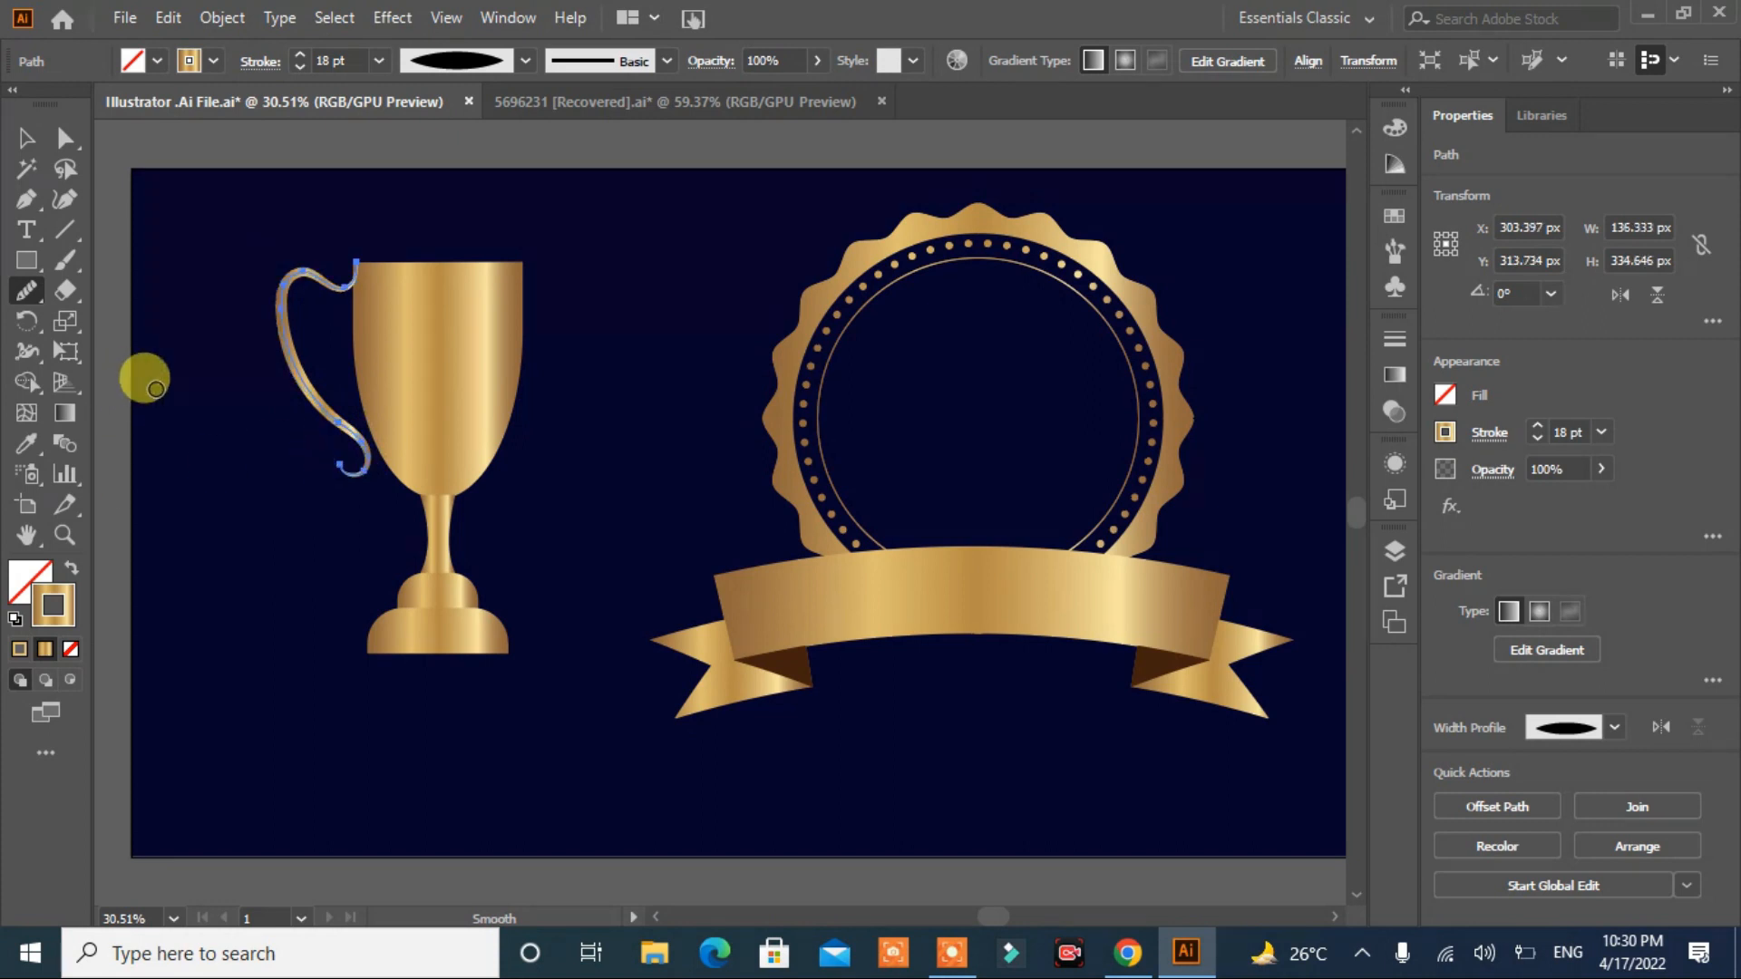
pyautogui.click(26, 141)
pyautogui.click(227, 423)
# Step: Shorten the handle from its lower end and position it against the left side of the cup
pyautogui.moveTo(280, 318); pyautogui.dragTo(269, 322)
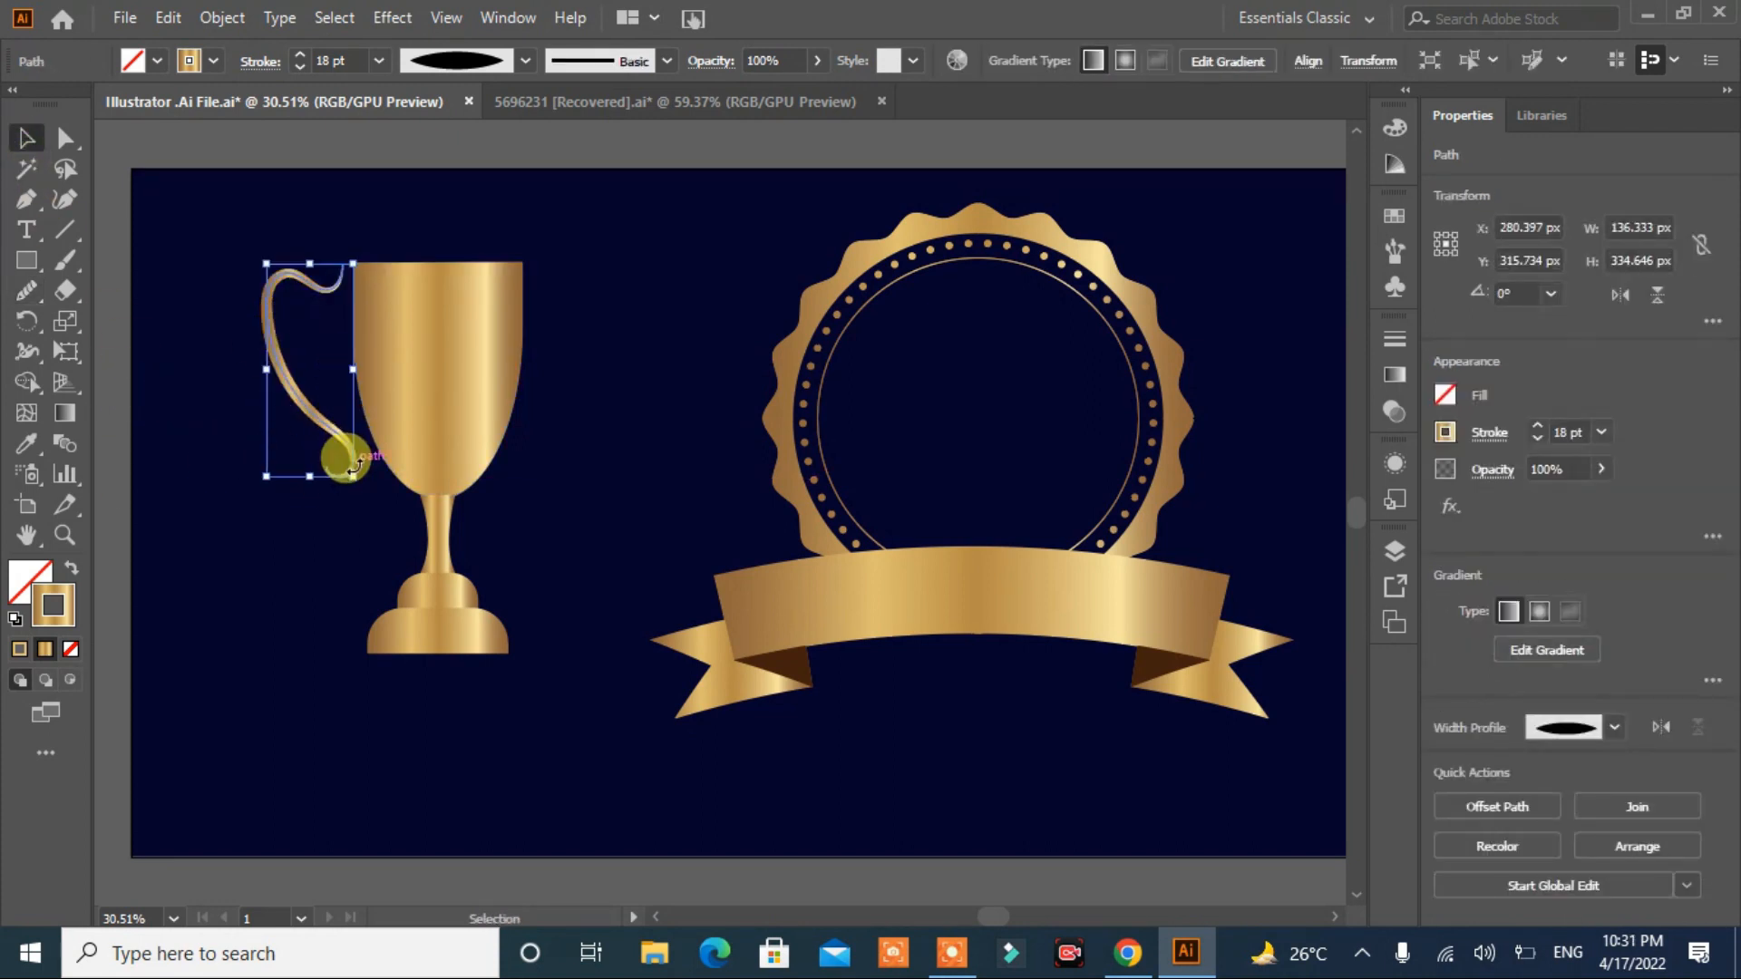
pyautogui.moveTo(309, 484); pyautogui.dragTo(292, 444)
pyautogui.moveTo(292, 380); pyautogui.dragTo(298, 370)
pyautogui.click(222, 524)
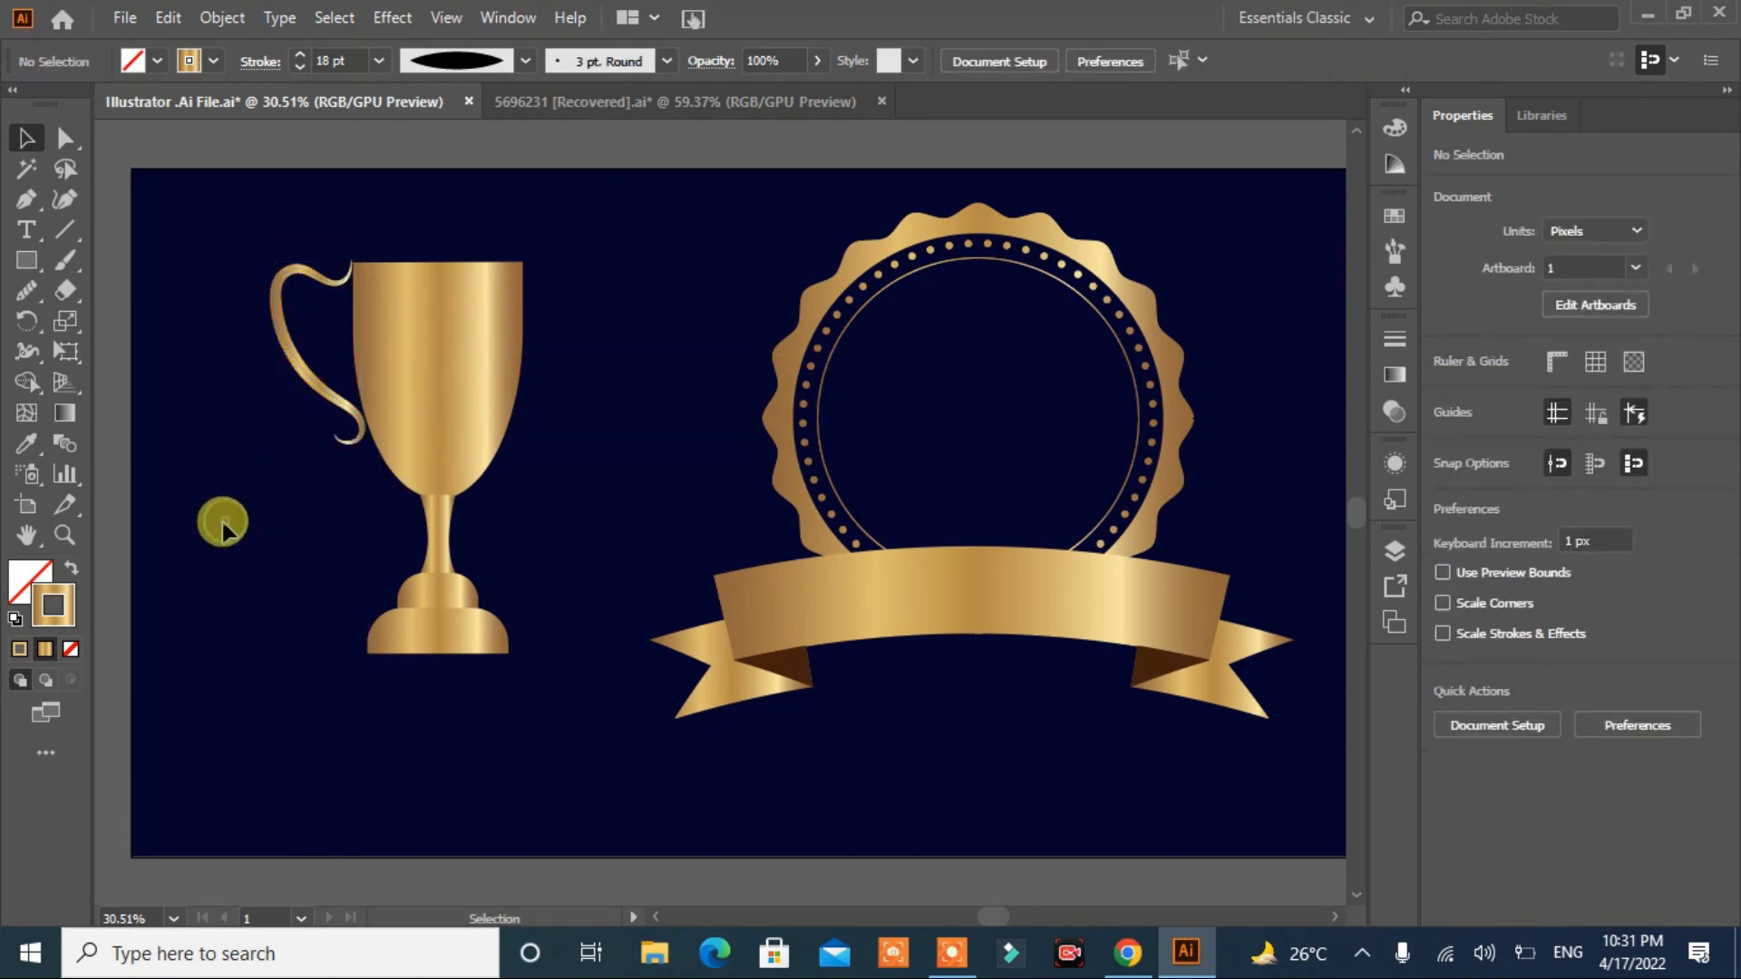
# Step: Expand the appearance of the handle's stroke into a filled shape
pyautogui.click(309, 390)
pyautogui.click(218, 18)
pyautogui.click(363, 339)
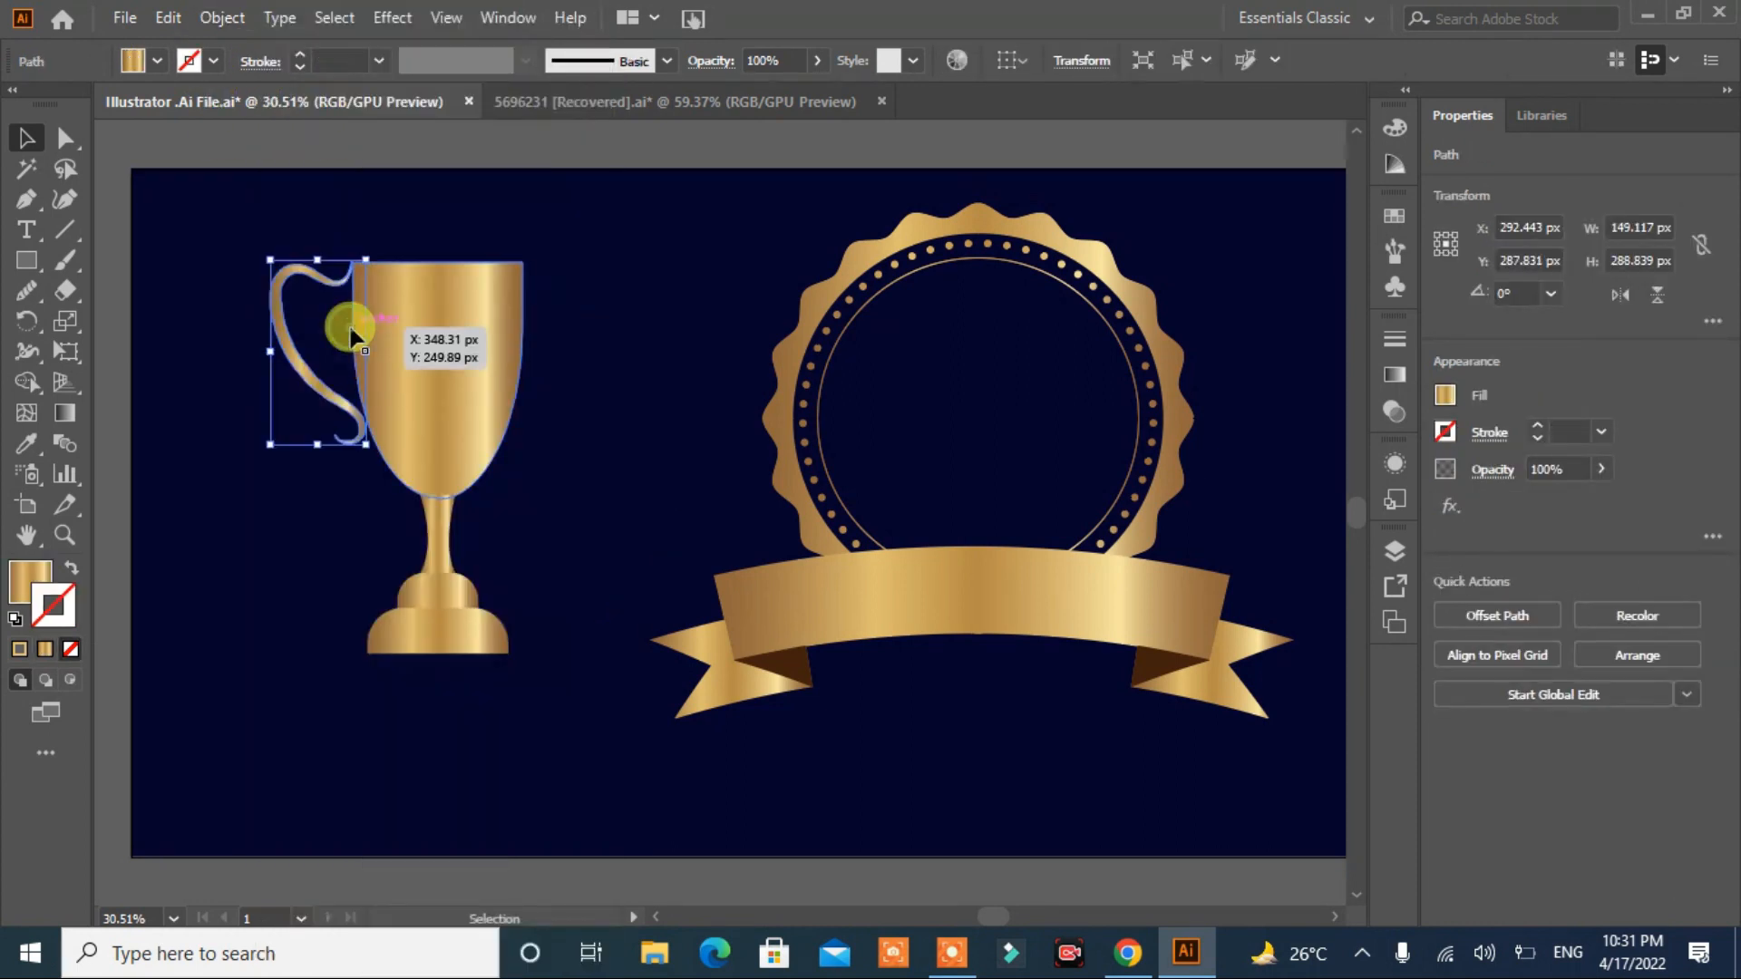
# Step: Make a reflected copy of the handle and place it symmetrically on the right side of the cup
pyautogui.click(241, 345)
pyautogui.rightClick(279, 330)
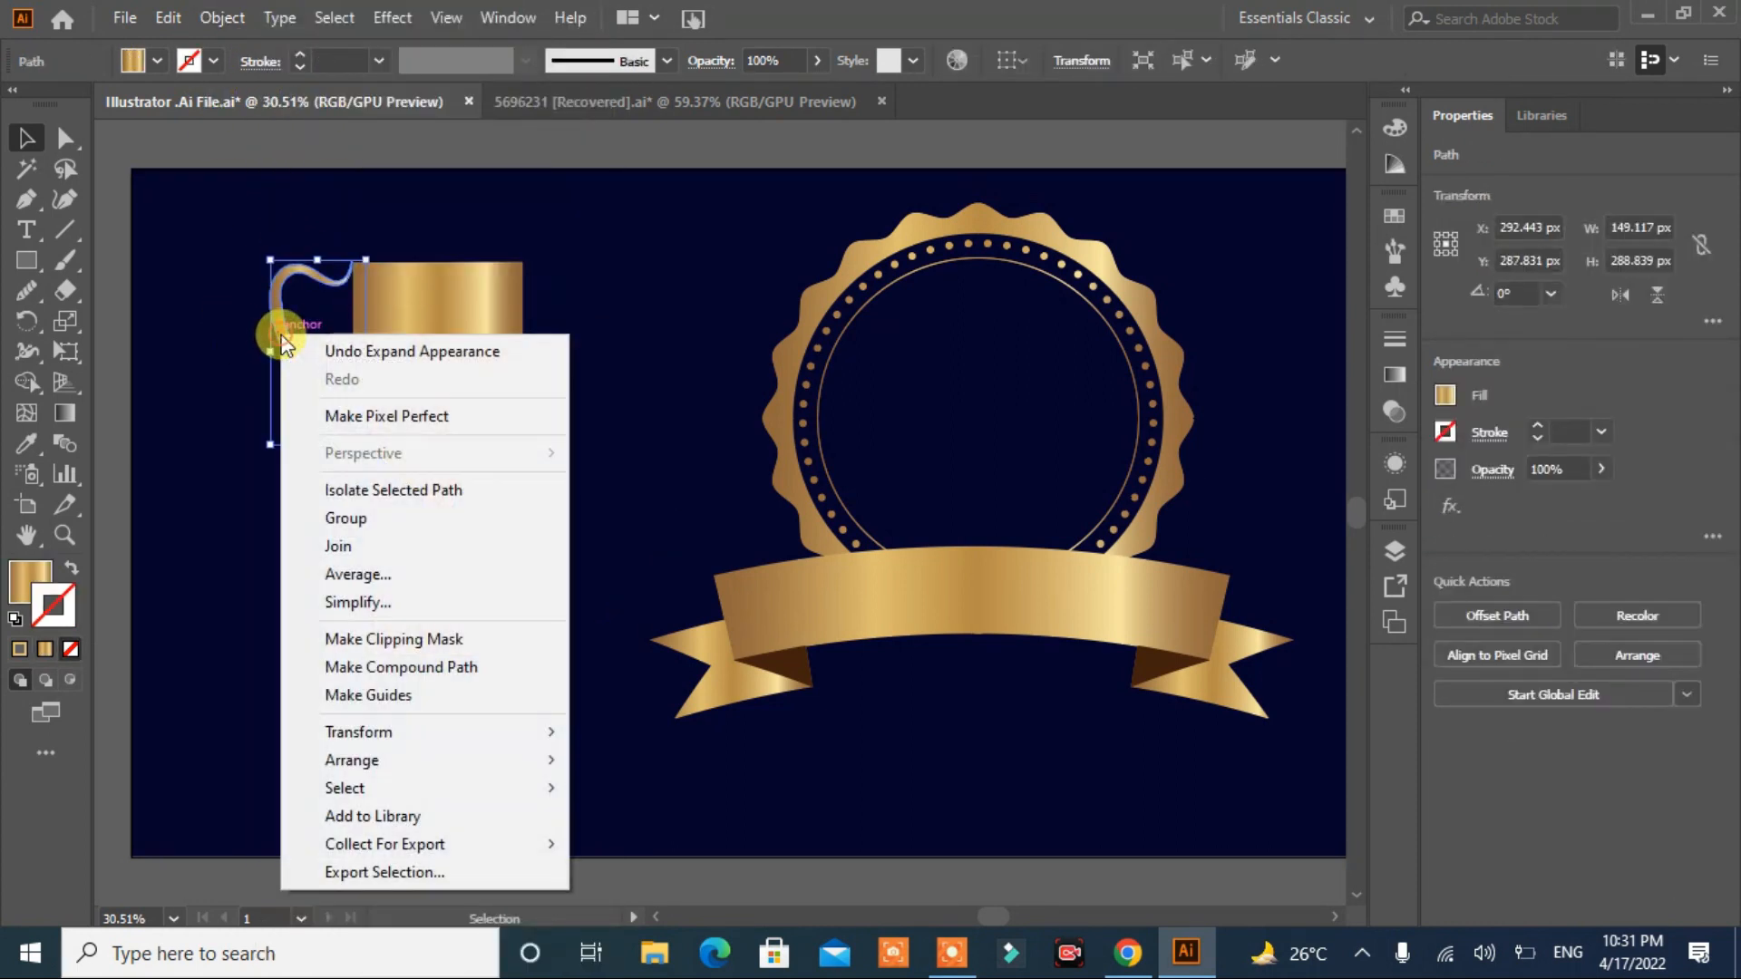
pyautogui.moveTo(401, 759)
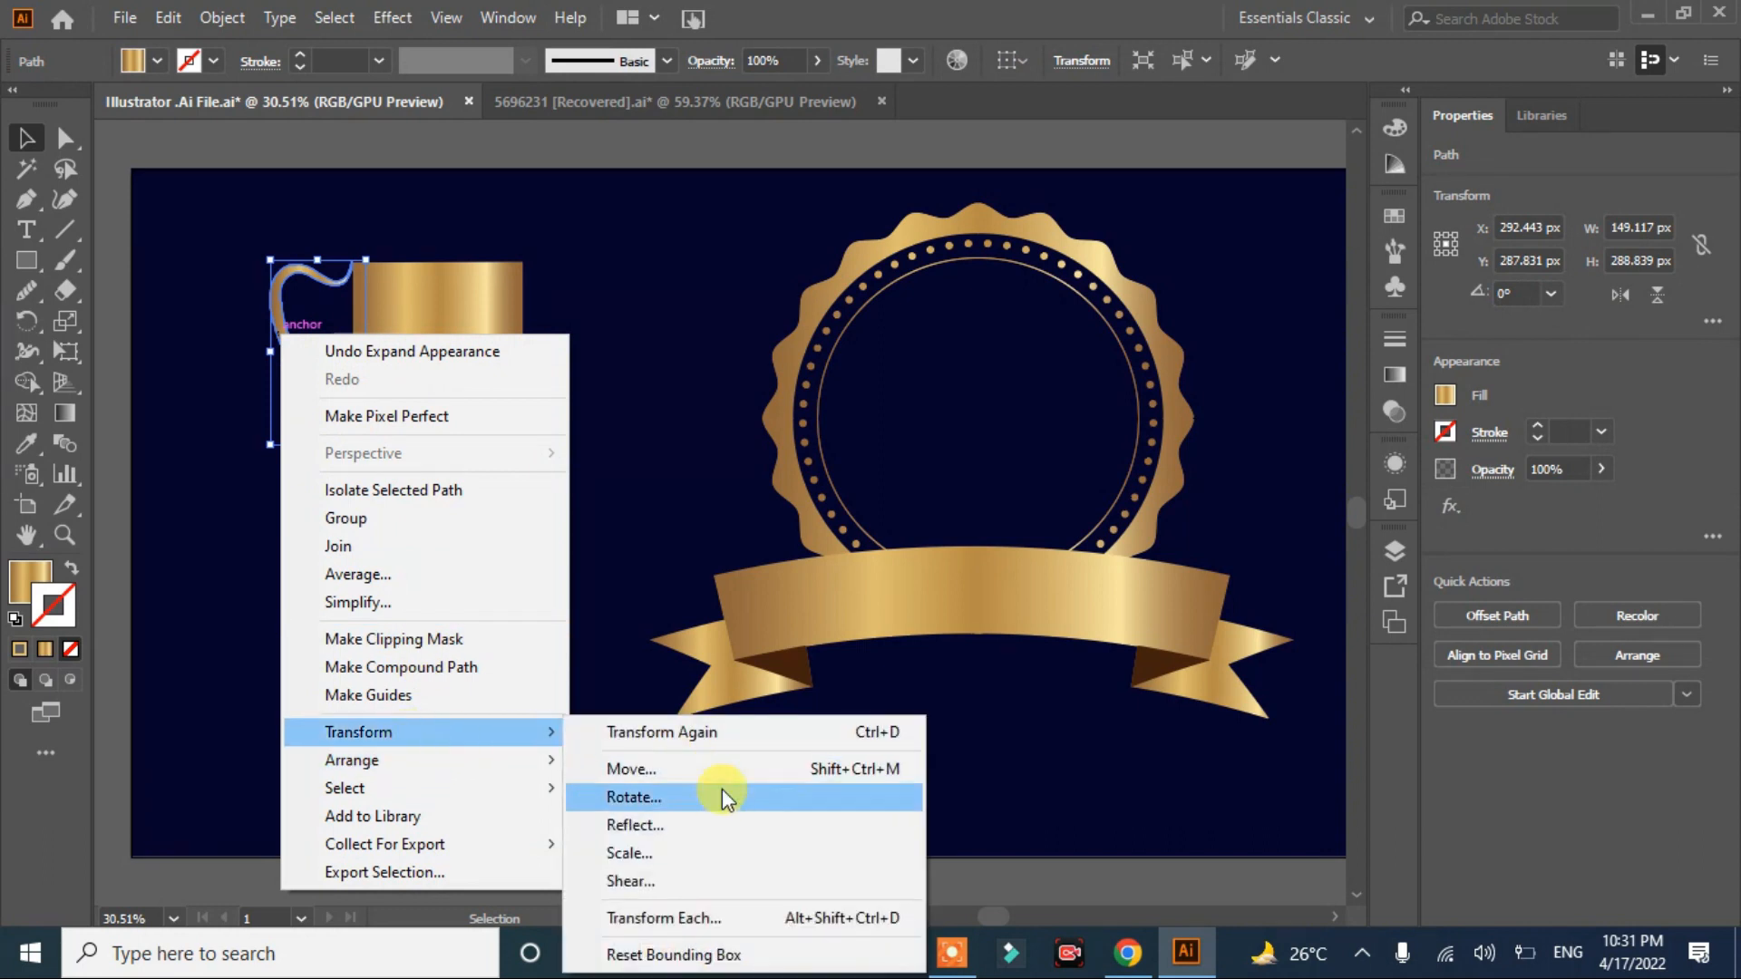
pyautogui.click(734, 836)
pyautogui.click(519, 626)
pyautogui.moveTo(345, 362); pyautogui.dragTo(577, 354)
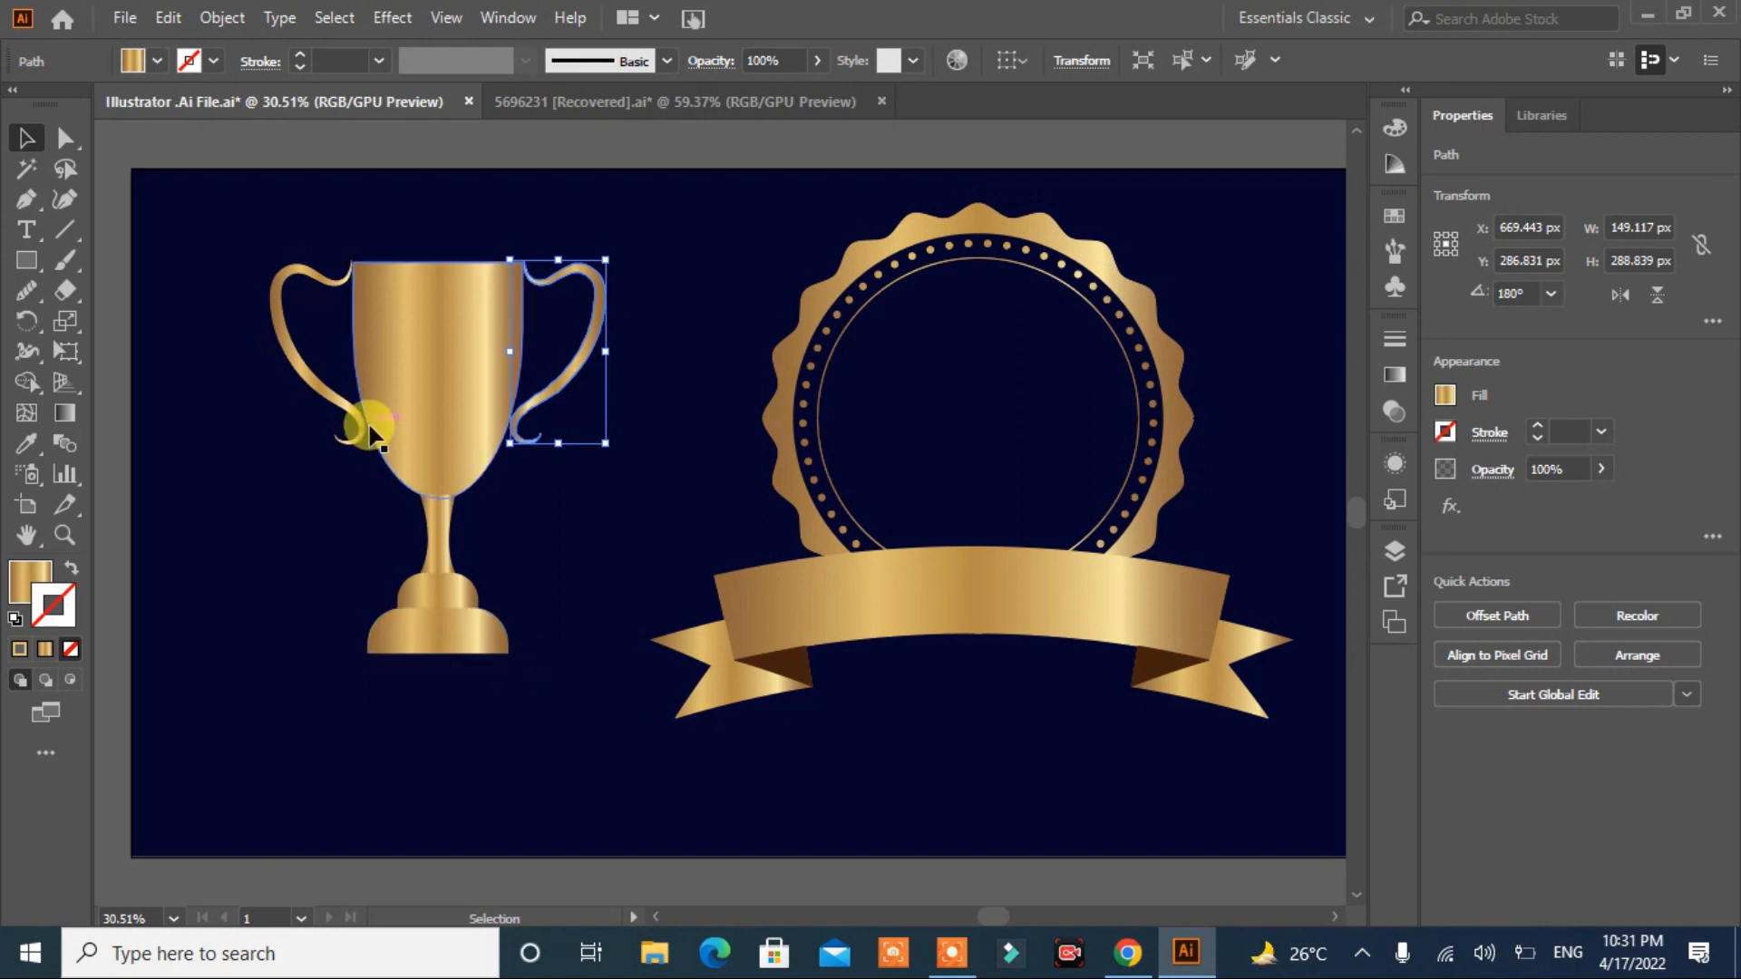
pyautogui.keyDown('shift'); pyautogui.click(309, 381); pyautogui.keyUp('shift')
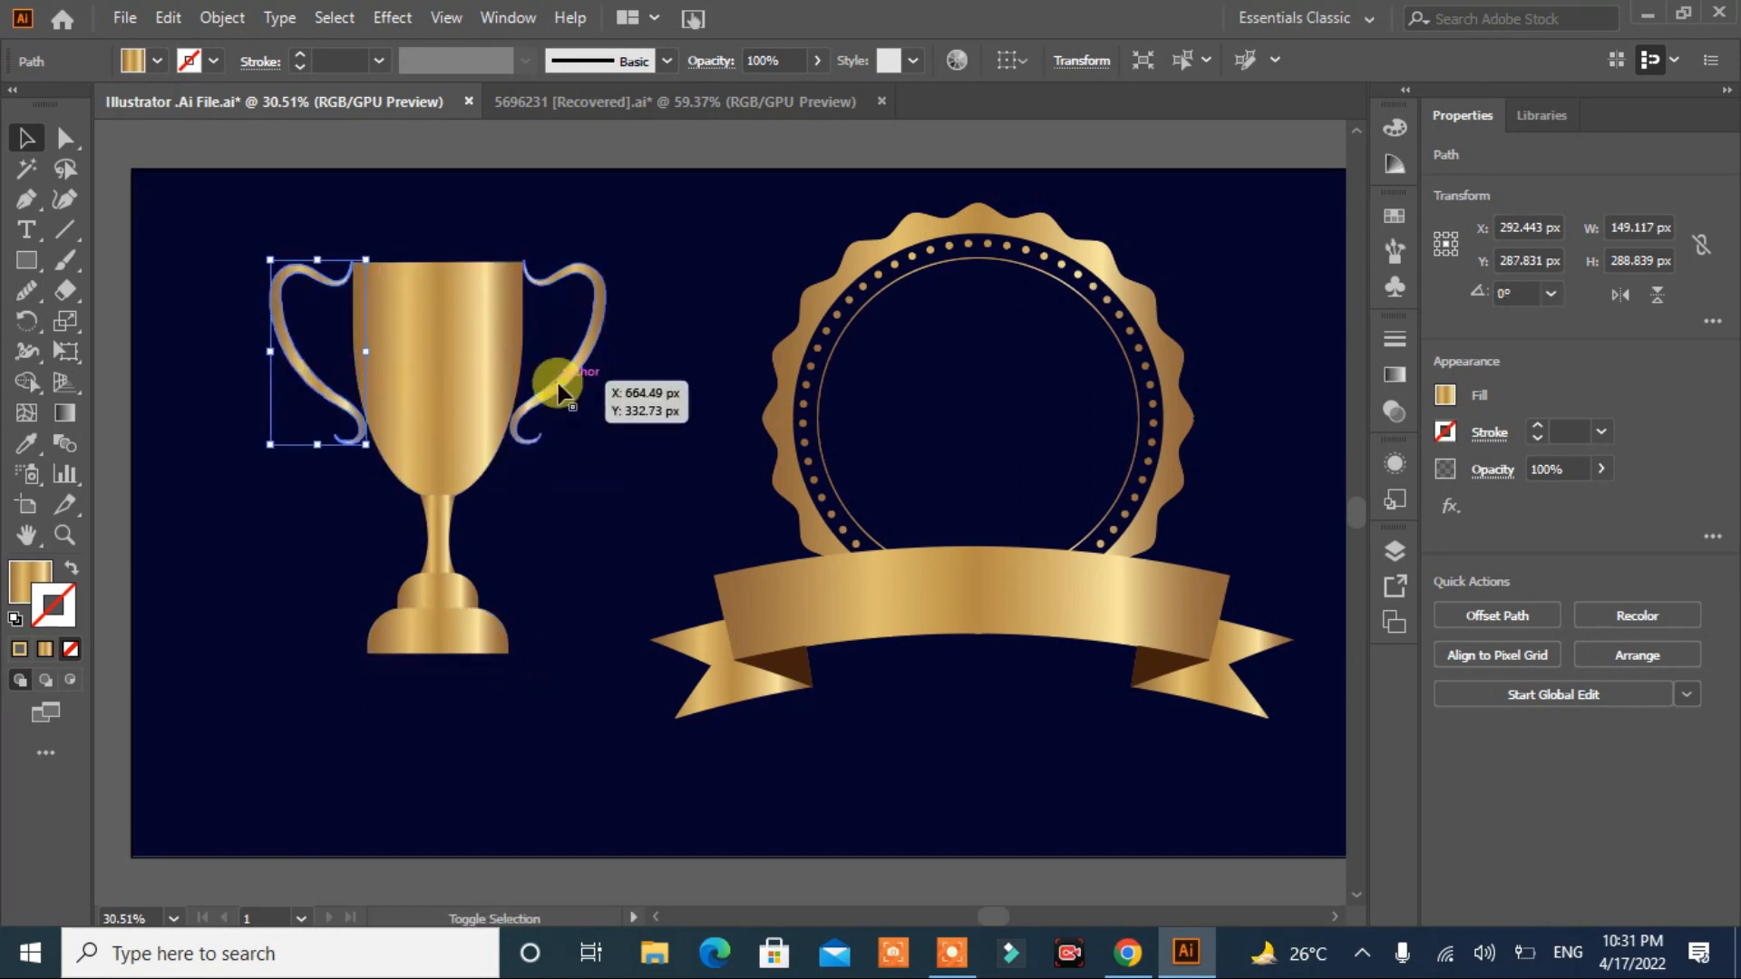
pyautogui.click(574, 646)
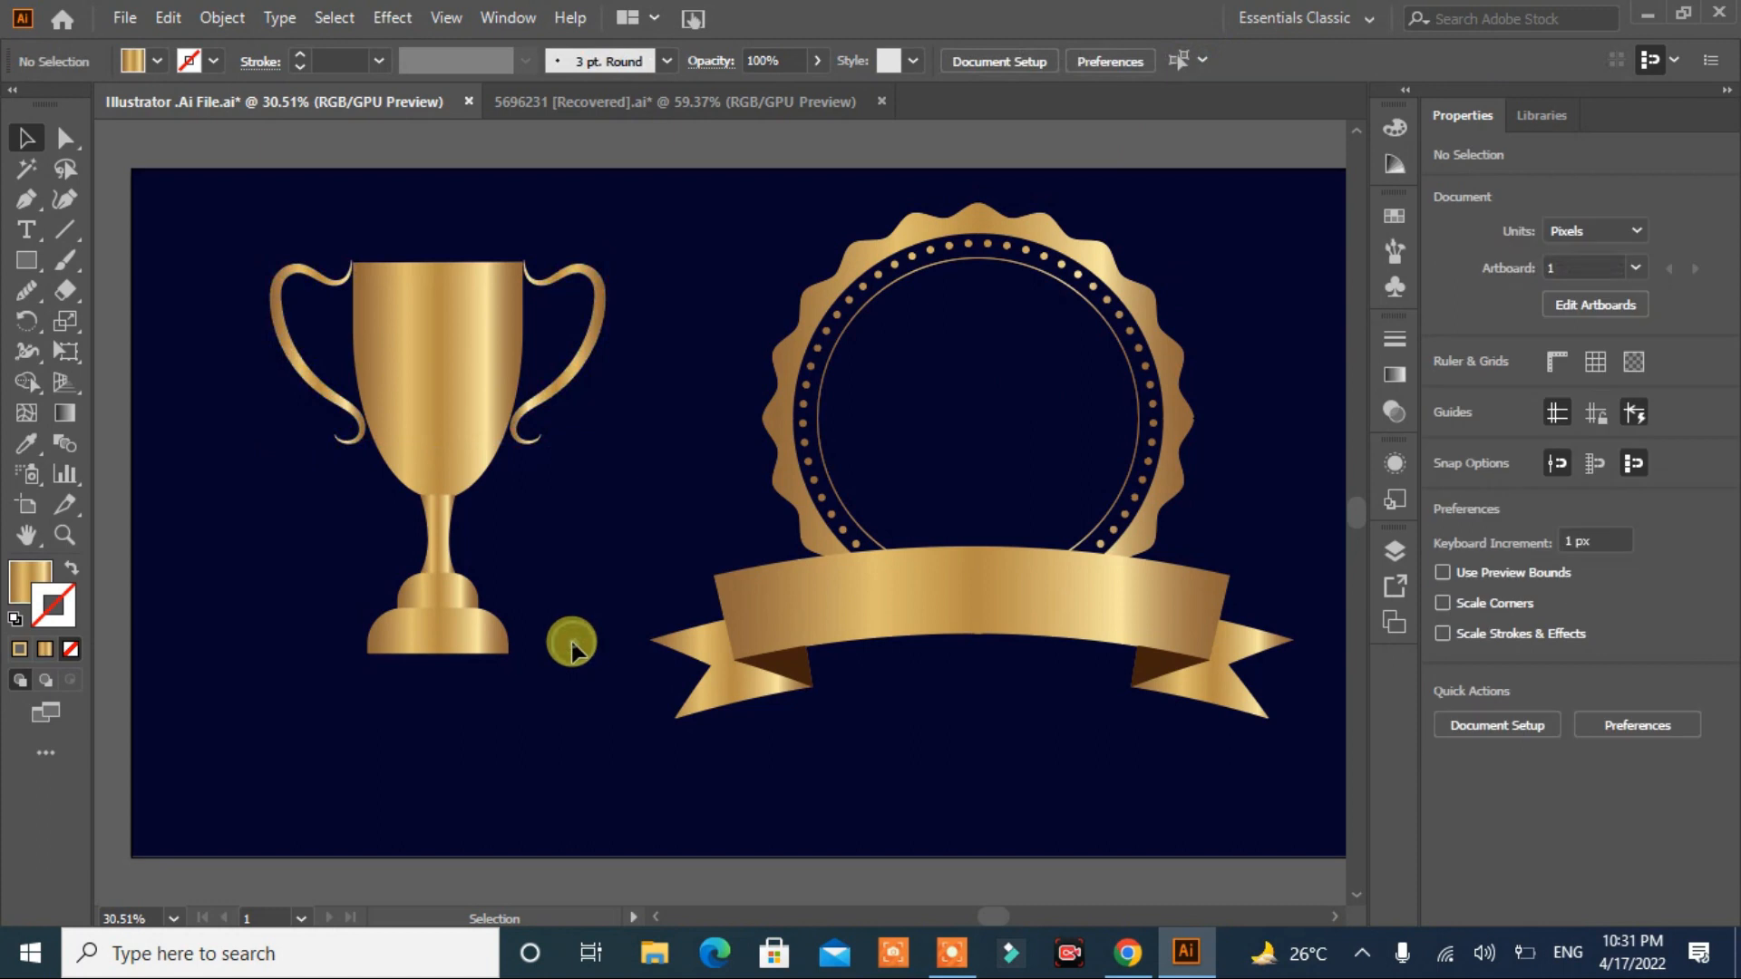
# Step: Group all trophy parts and fit the scaled-down group in the centre of the badge's inner circle
pyautogui.moveTo(641, 245); pyautogui.dragTo(261, 641)
pyautogui.click(1546, 828)
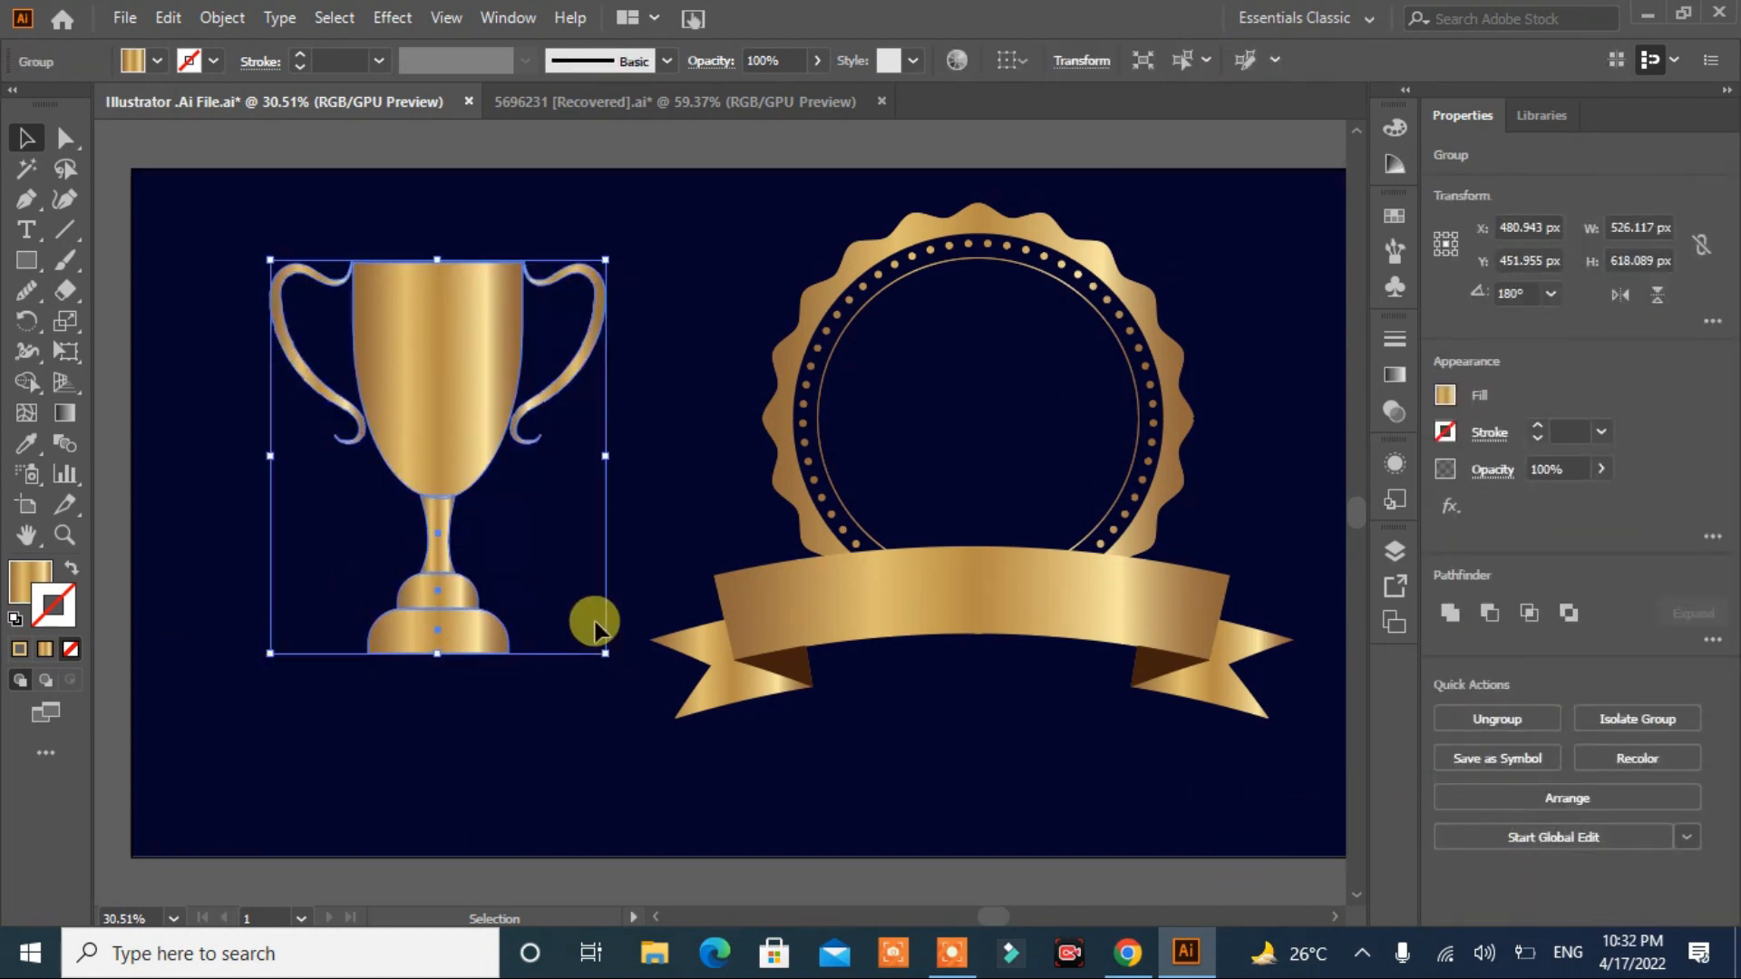
pyautogui.moveTo(598, 647); pyautogui.dragTo(421, 439)
pyautogui.click(420, 482)
pyautogui.moveTo(350, 335); pyautogui.dragTo(981, 404)
pyautogui.click(625, 395)
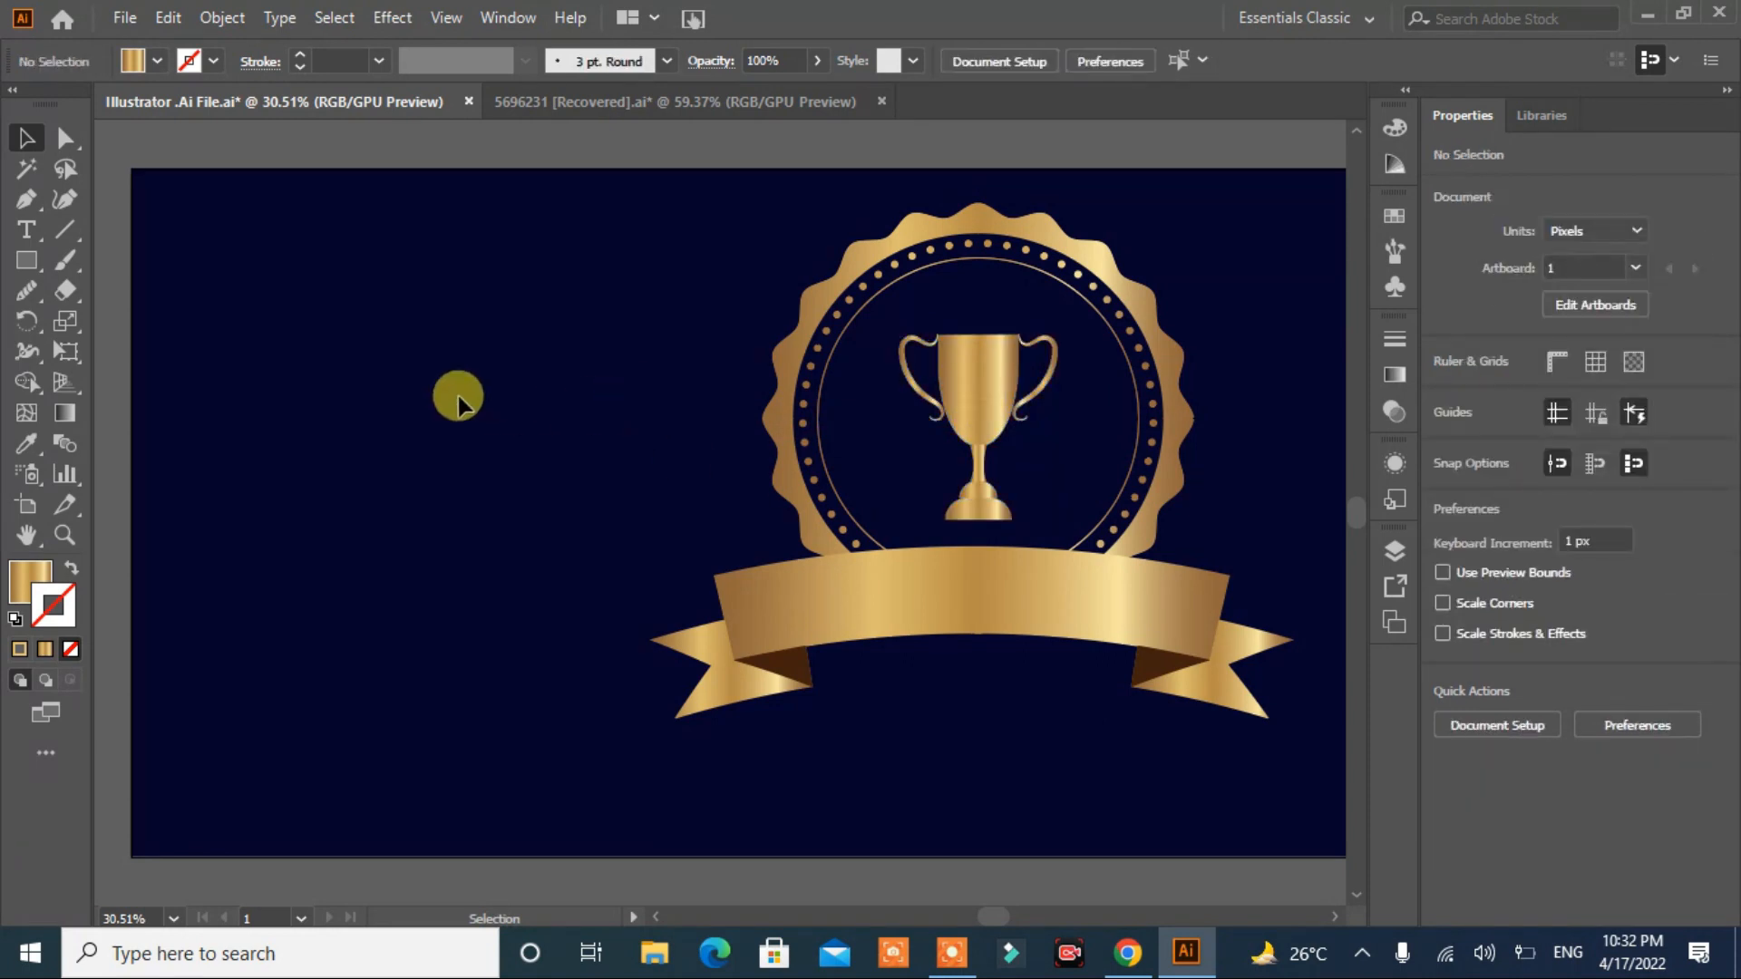
# Step: Draw a circle about 403 px wide with a gold gradient stroke and no fill, placed around the trophy
pyautogui.moveTo(29, 254); pyautogui.dragTo(94, 314)
pyautogui.moveTo(374, 301)
pyautogui.mouseDown()
pyautogui.moveTo(459, 357)
pyautogui.moveTo(633, 556)
pyautogui.mouseUp()
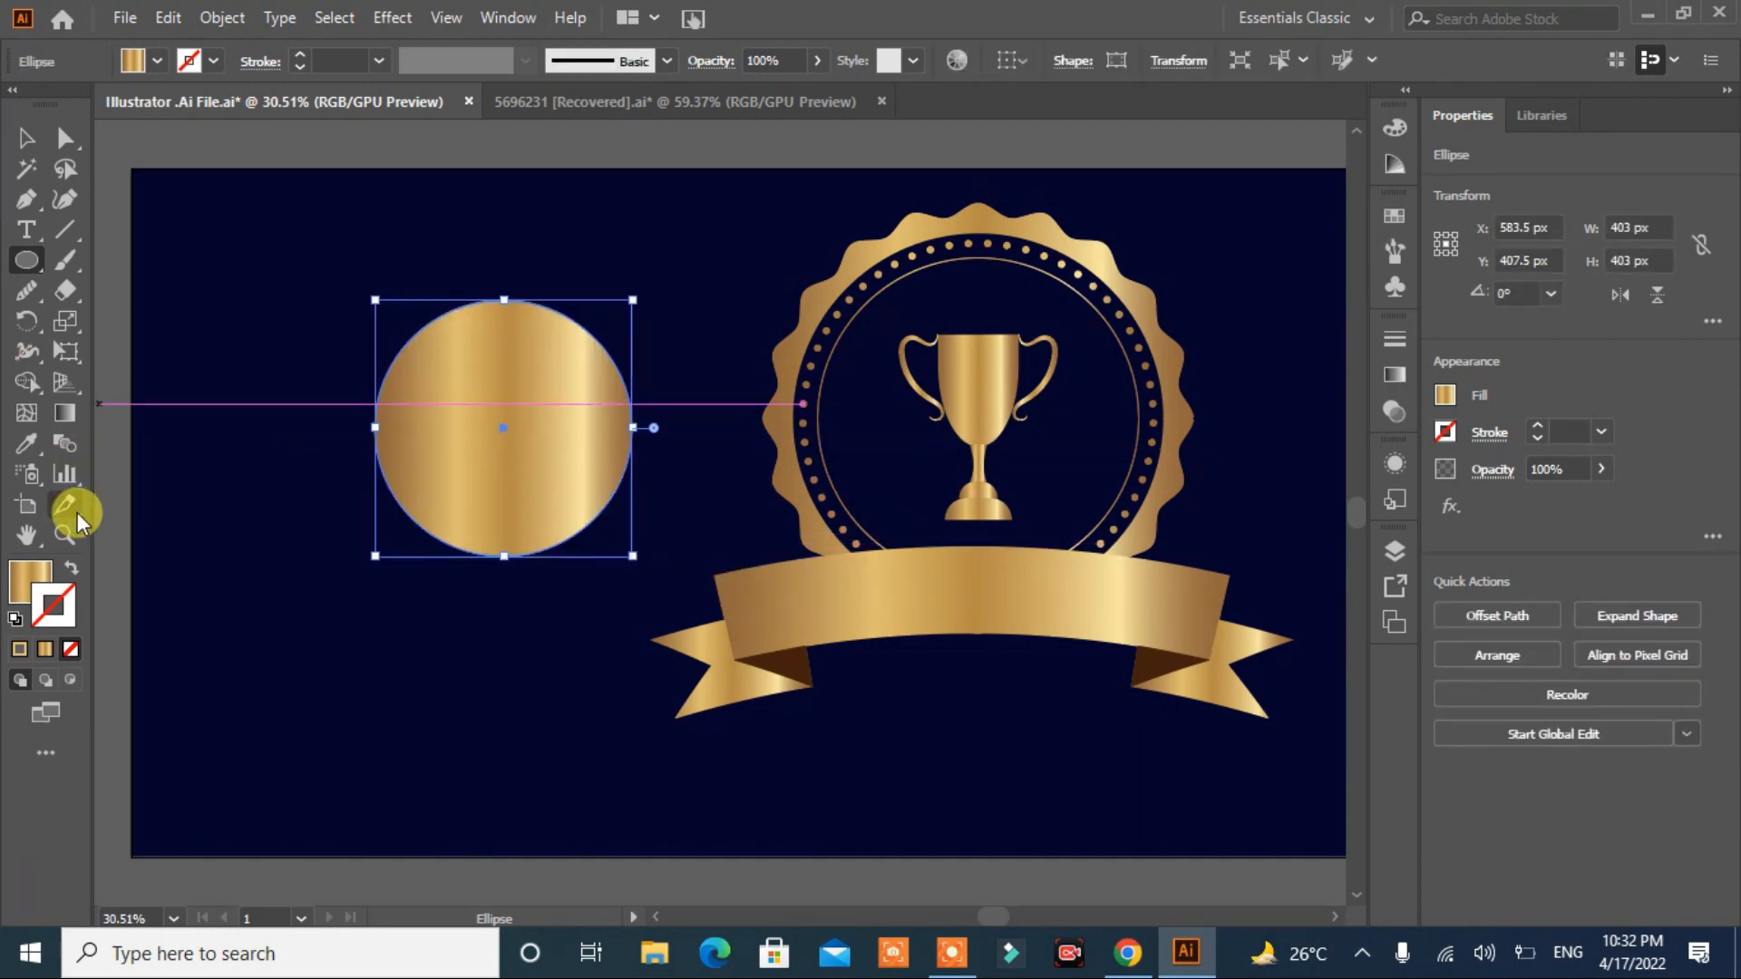
pyautogui.click(71, 570)
pyautogui.moveTo(509, 432); pyautogui.dragTo(974, 410)
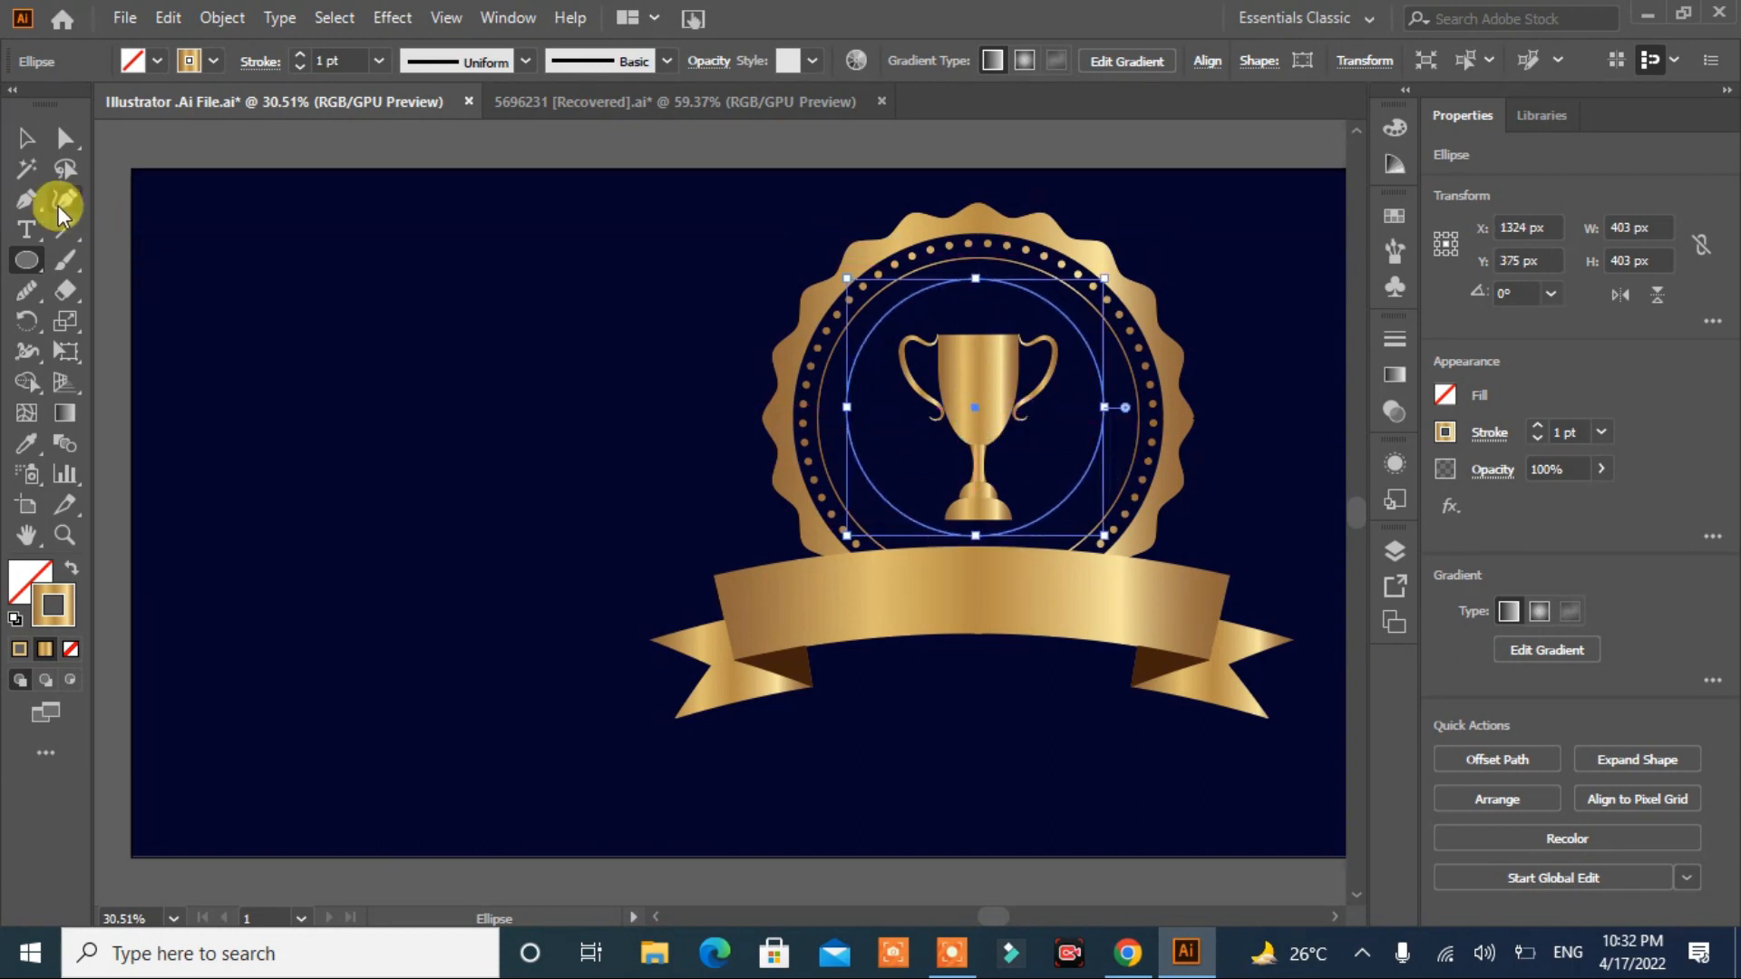
# Step: Cut the circle around the trophy with the Scissors tool at two upper and two lower points
pyautogui.moveTo(68, 291); pyautogui.dragTo(136, 323)
pyautogui.click(920, 290)
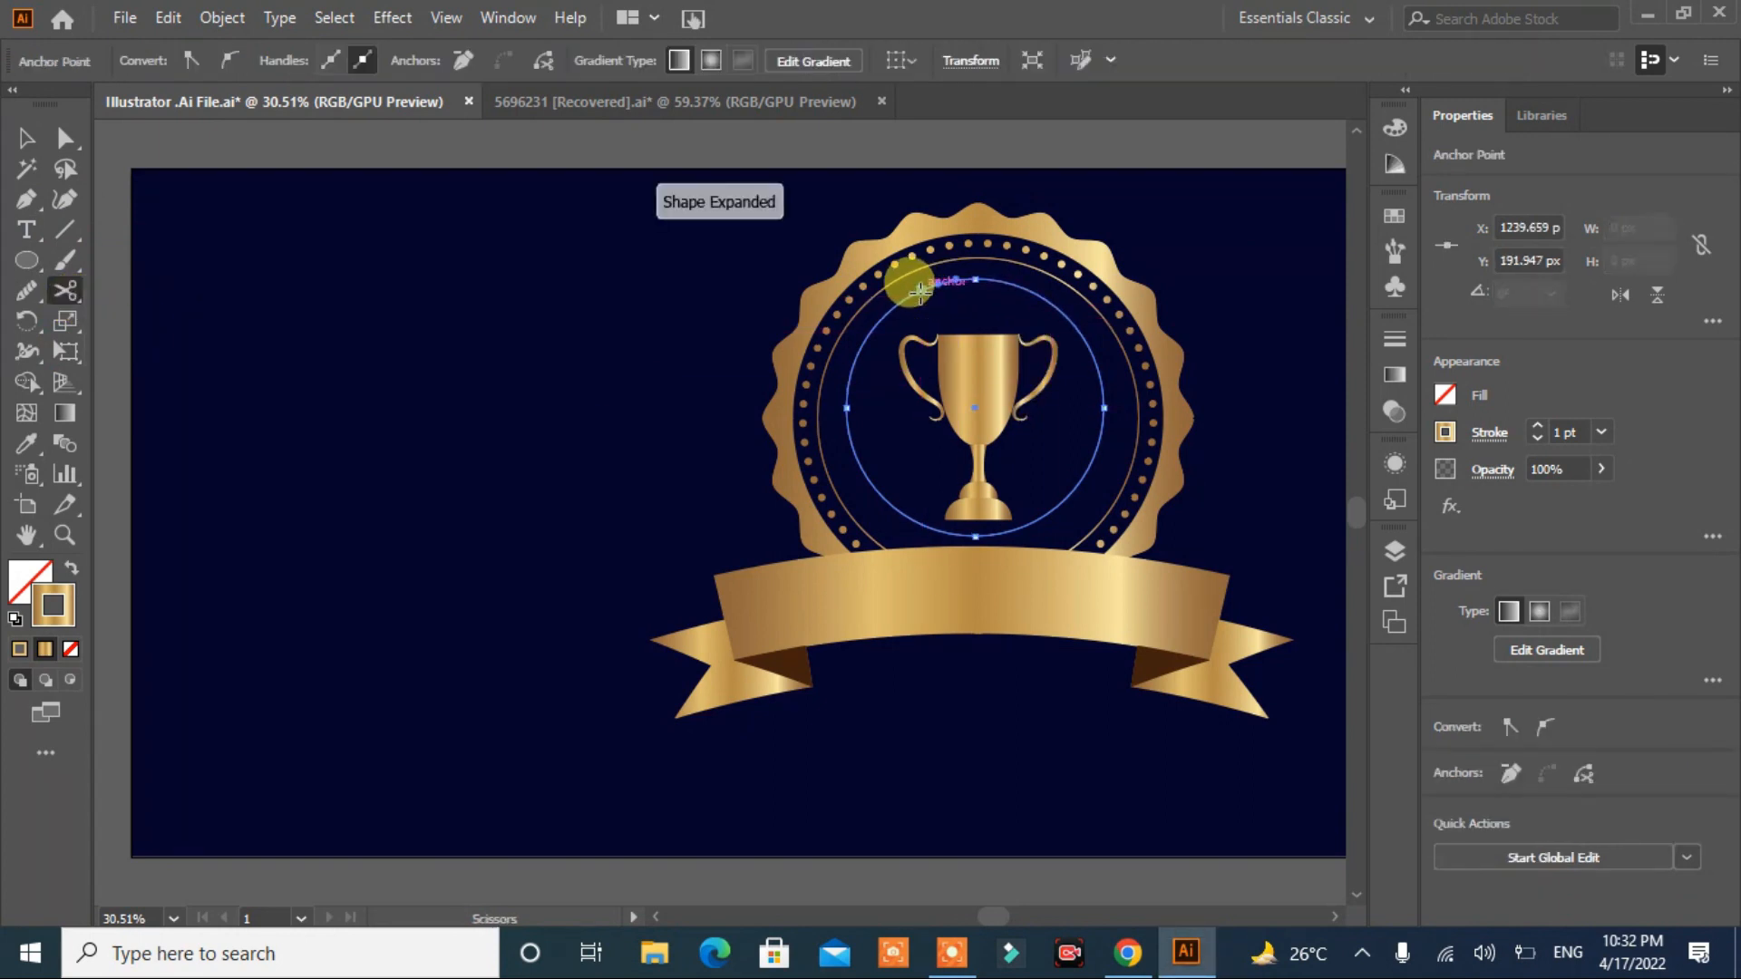
pyautogui.click(1032, 293)
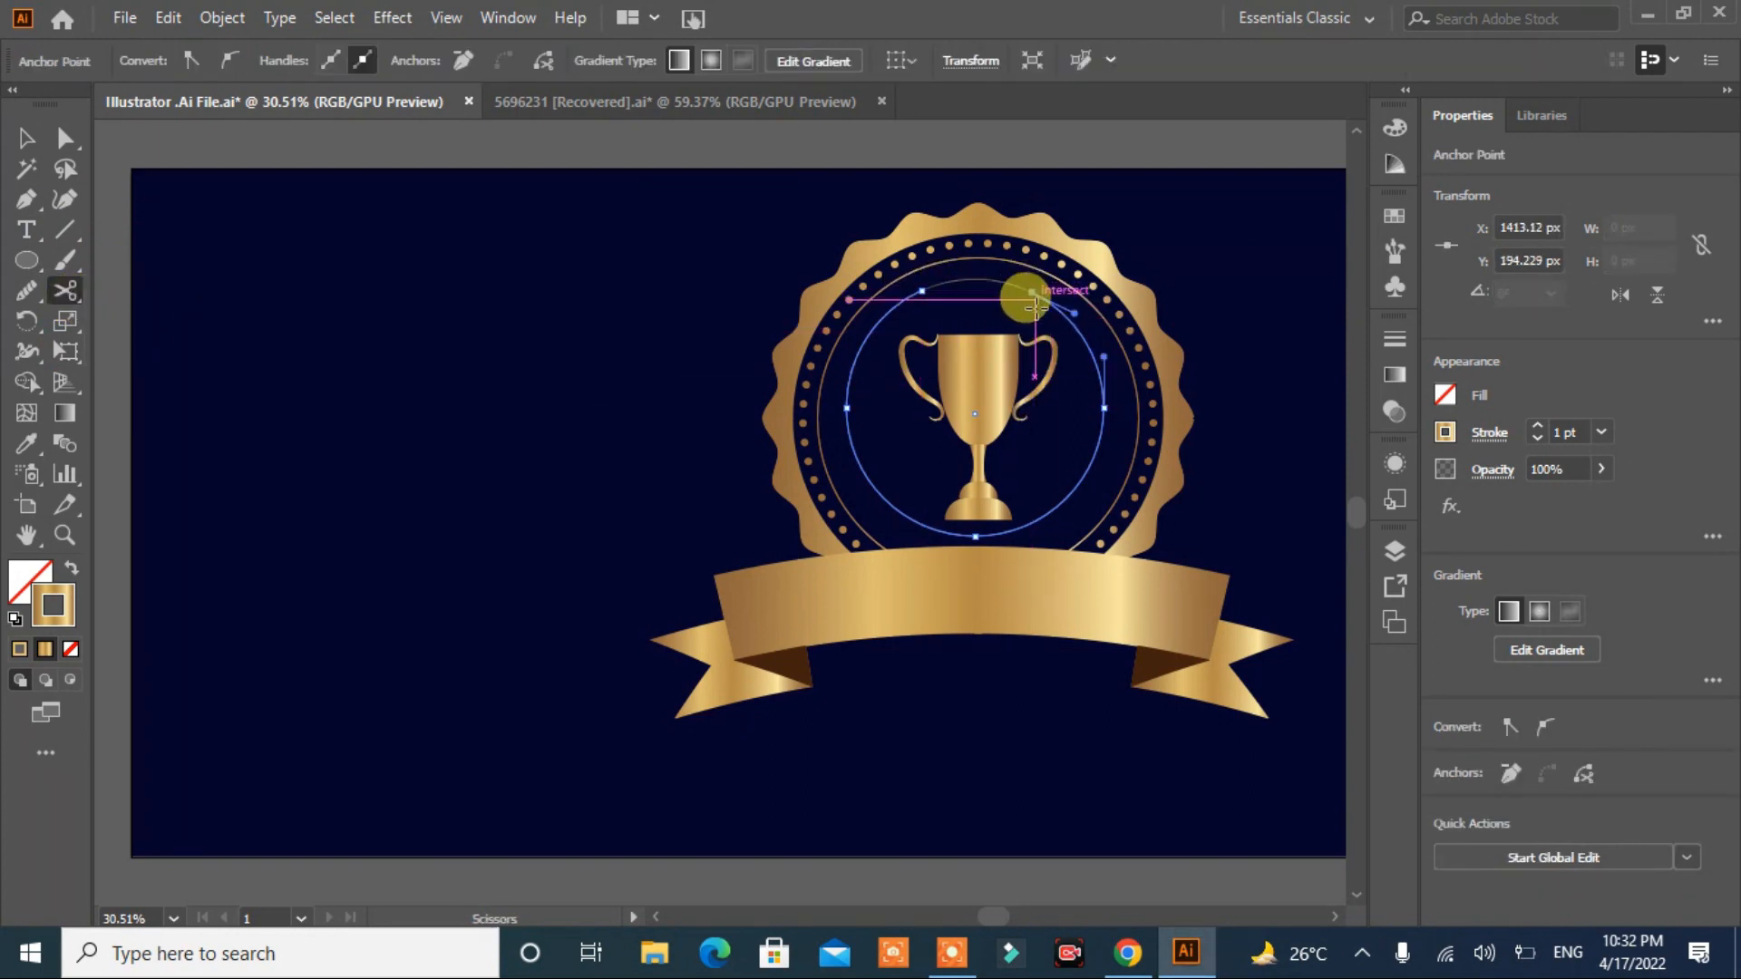
pyautogui.click(1023, 524)
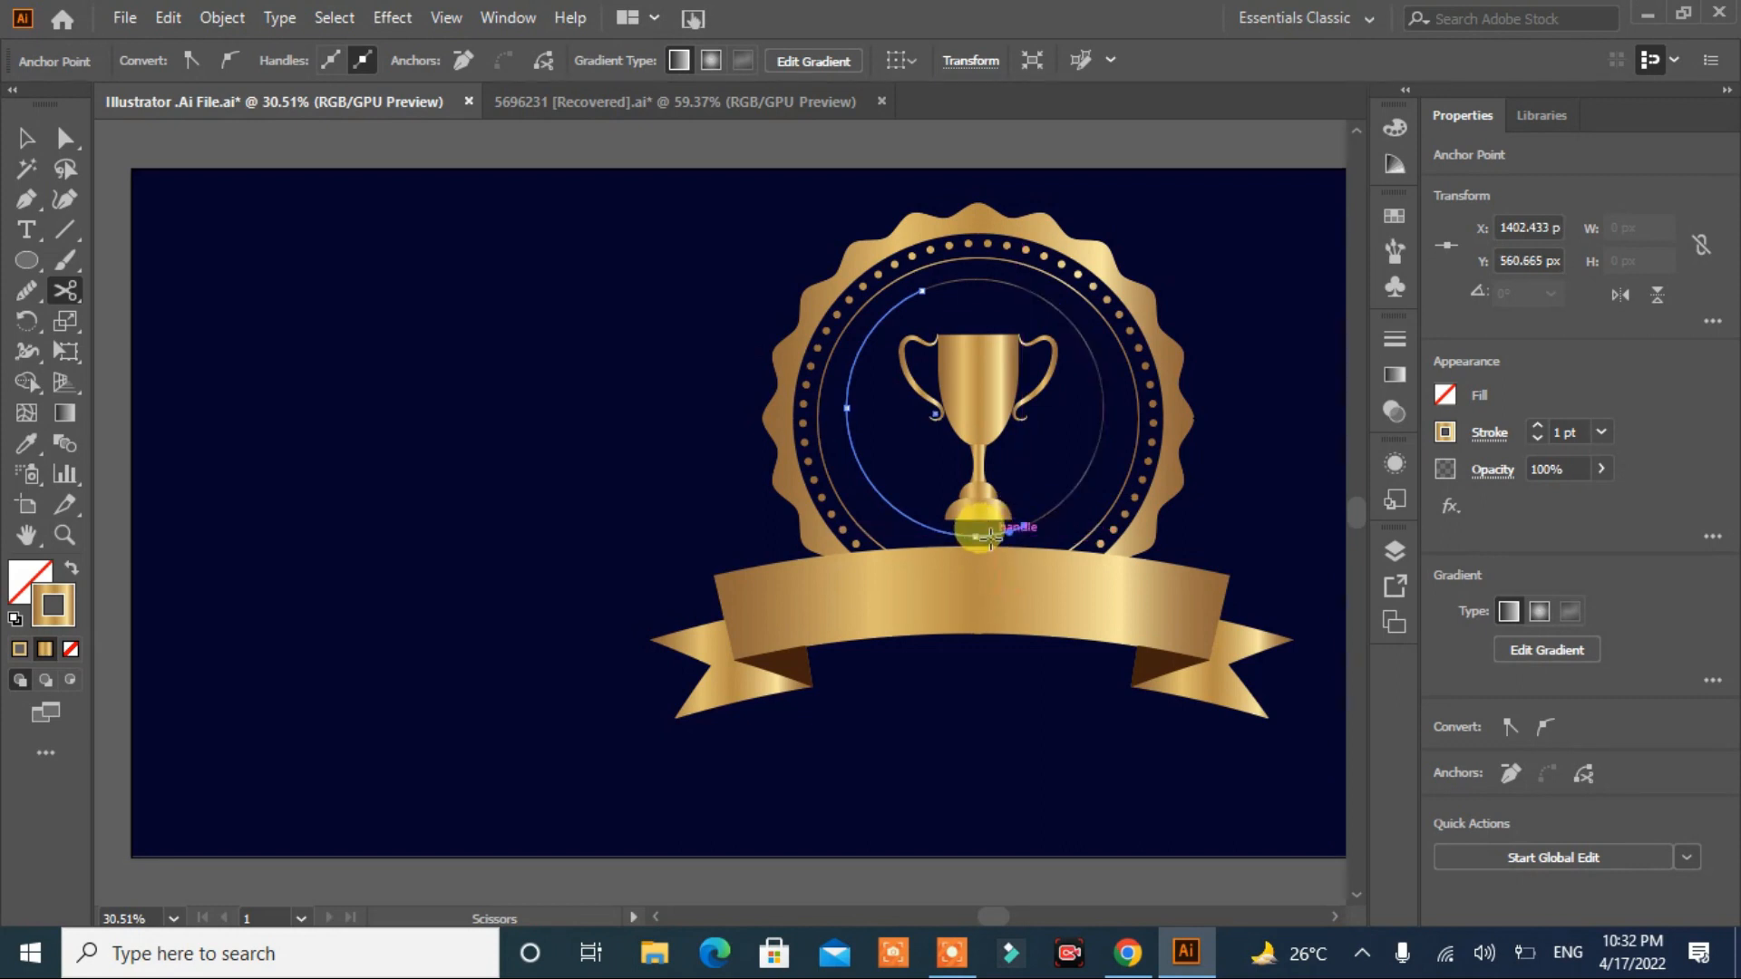
pyautogui.click(925, 526)
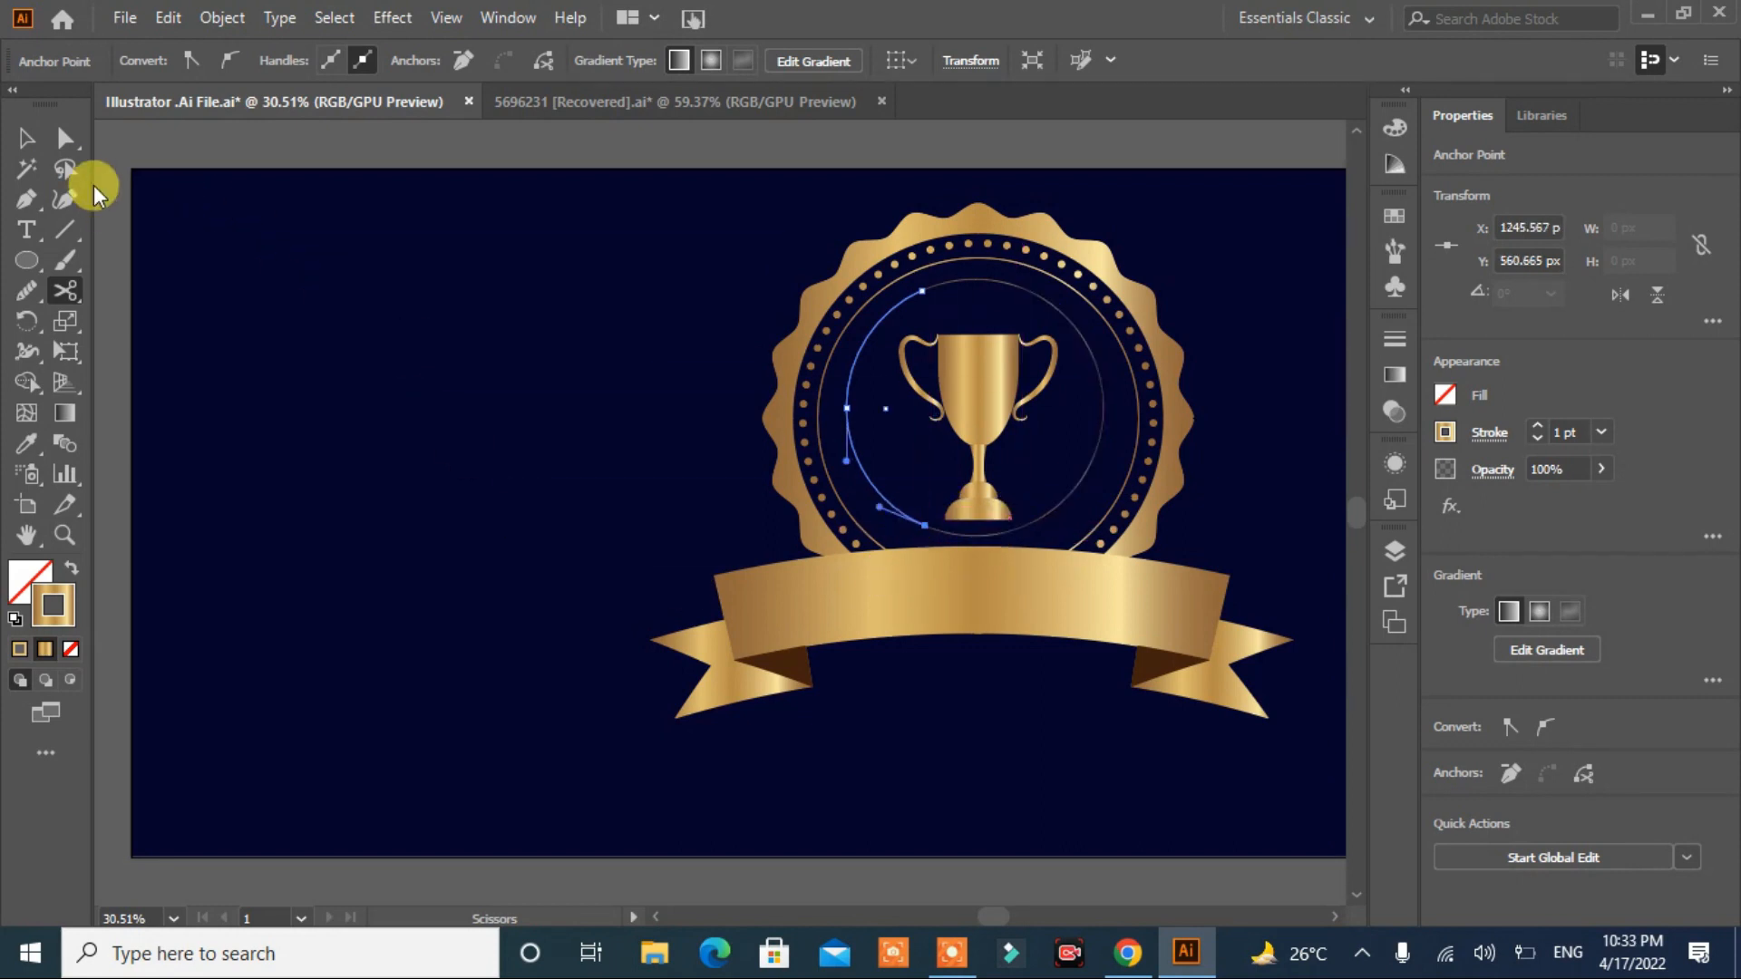
# Step: Delete the short top and bottom segments of the cut circle, keeping the two side arcs
pyautogui.click(27, 140)
pyautogui.click(318, 341)
pyautogui.click(980, 533)
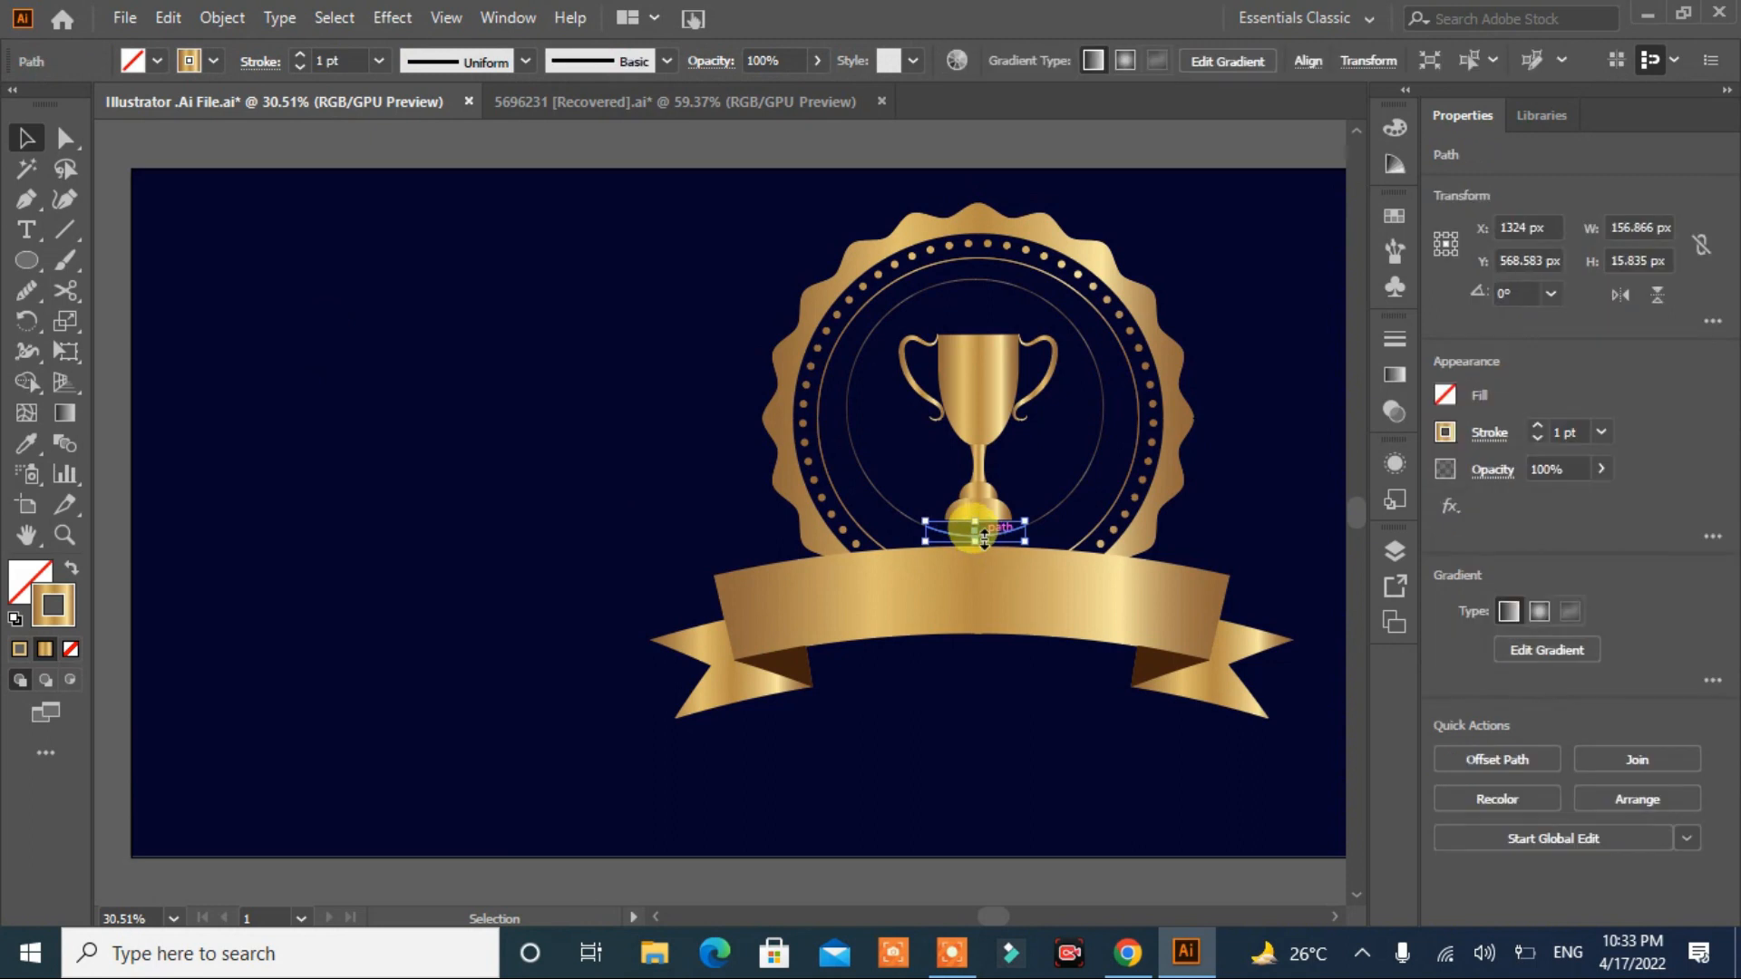
pyautogui.press('Delete')
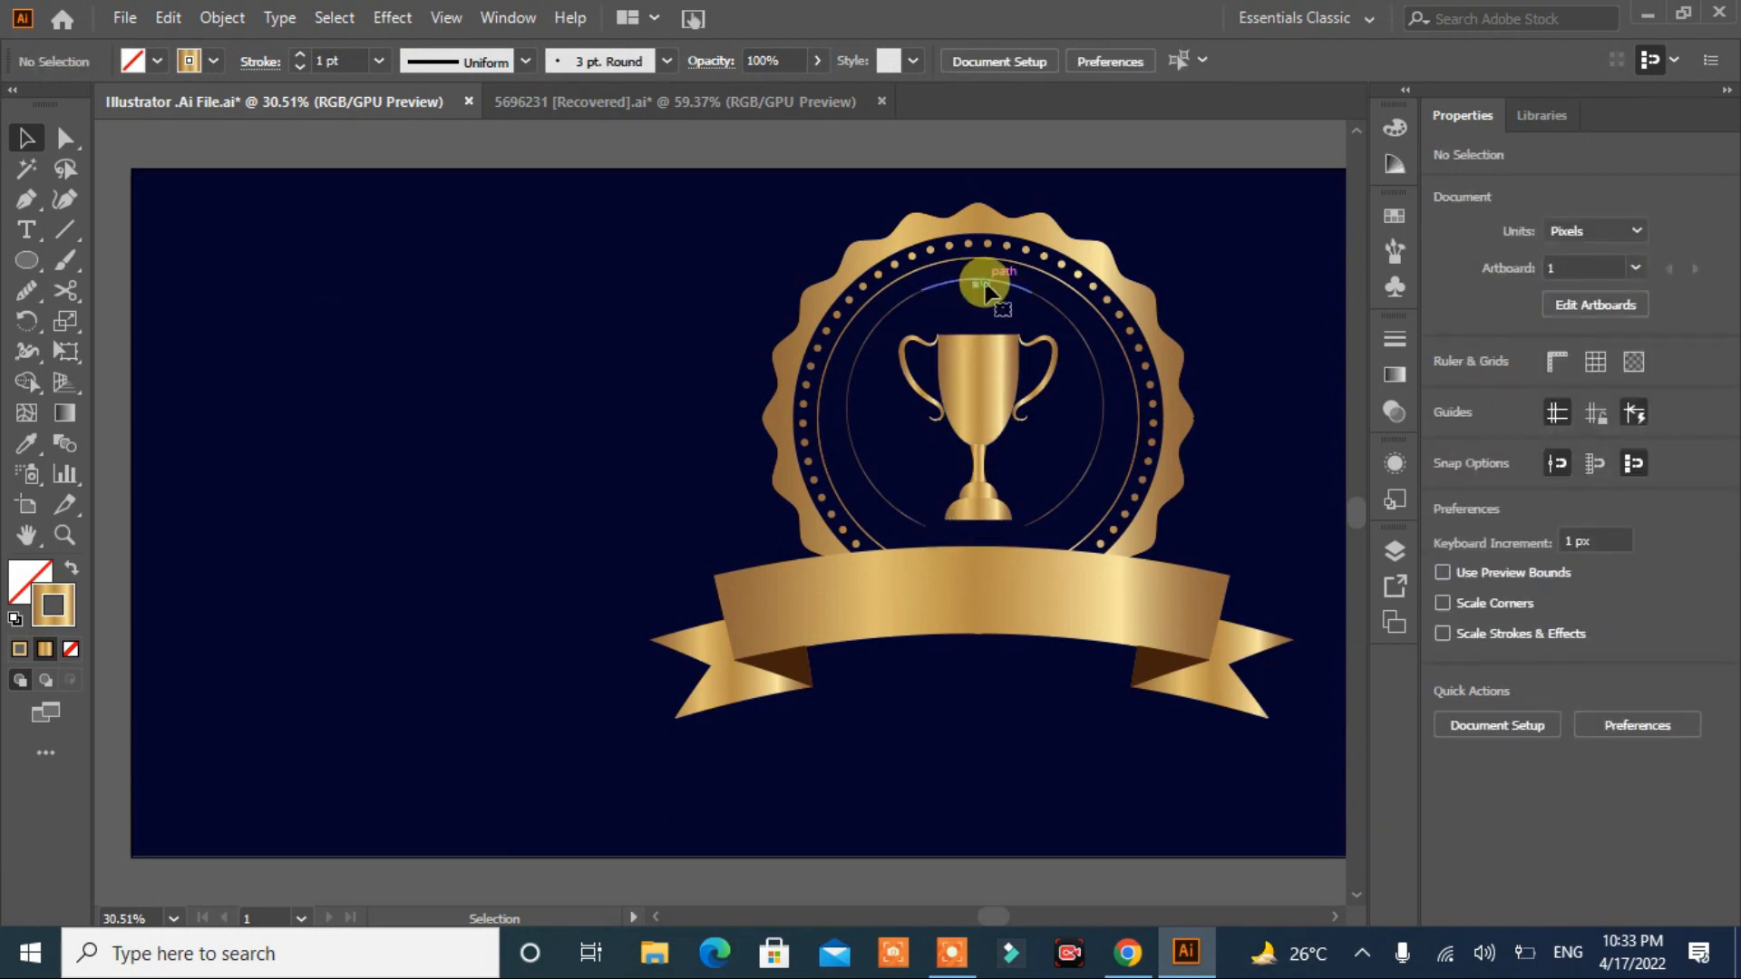
# Step: Apply the laurel-leaf art brush to the arc on the trophy's left side
pyautogui.click(860, 494)
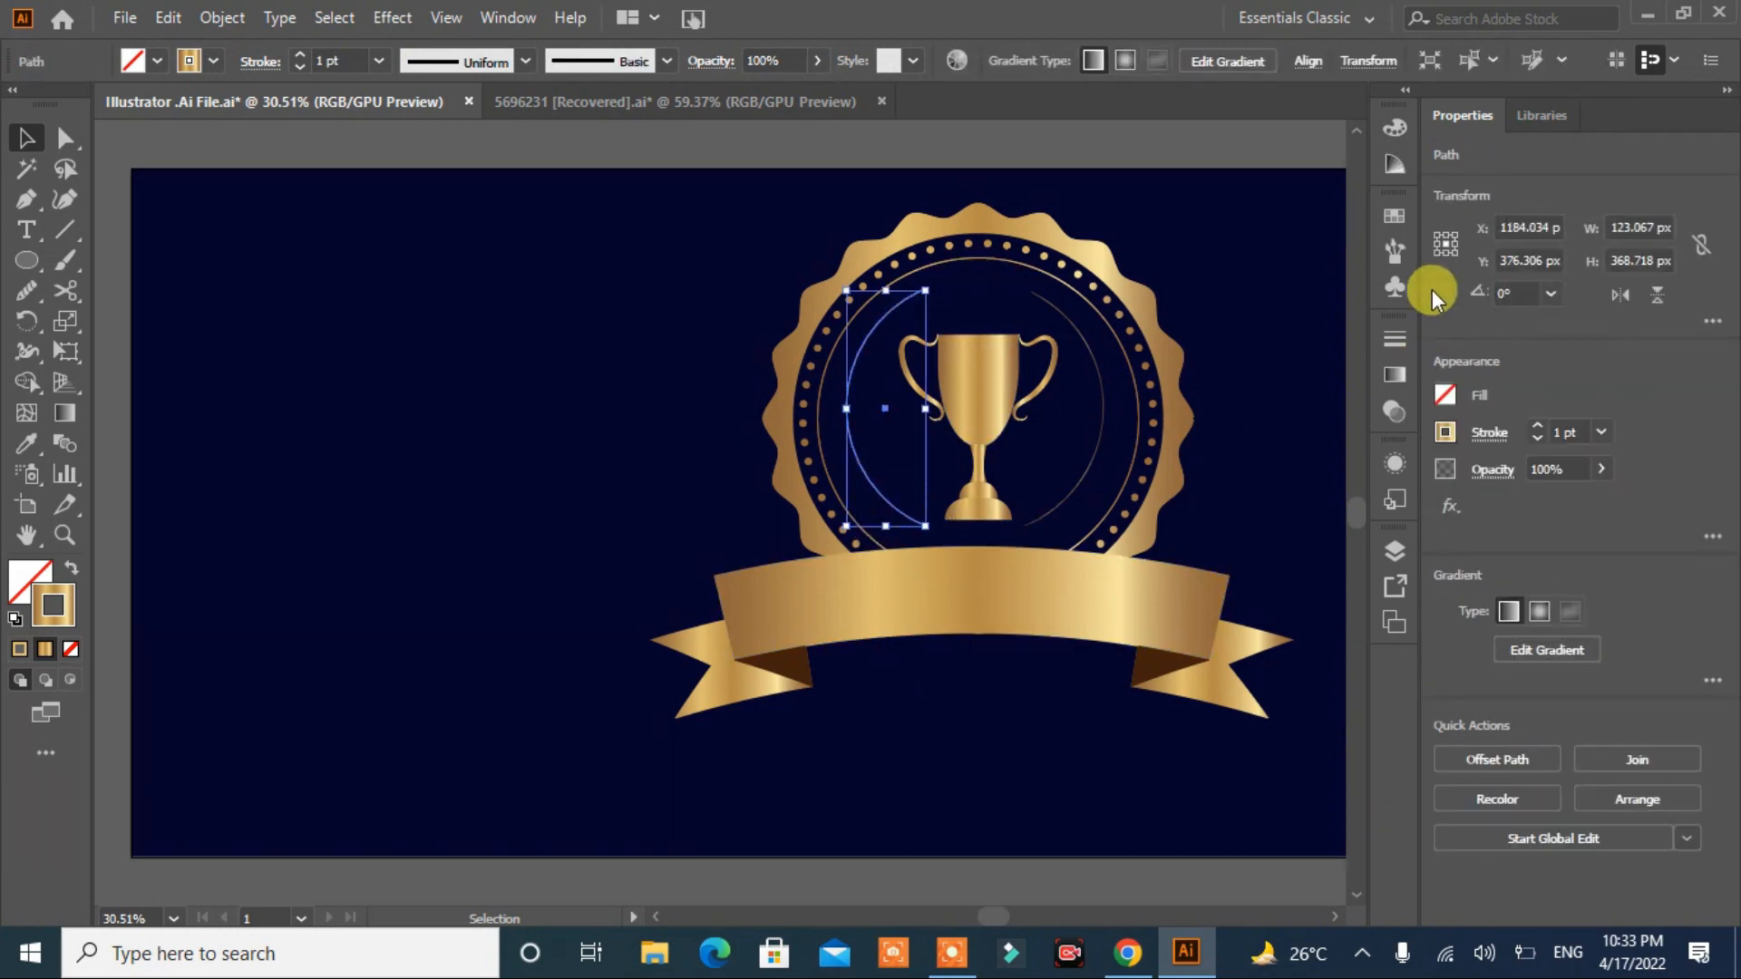
pyautogui.click(1394, 249)
pyautogui.moveTo(1351, 258); pyautogui.dragTo(1360, 296)
pyautogui.scroll(-1, 1360, 296)
pyautogui.click(1297, 283)
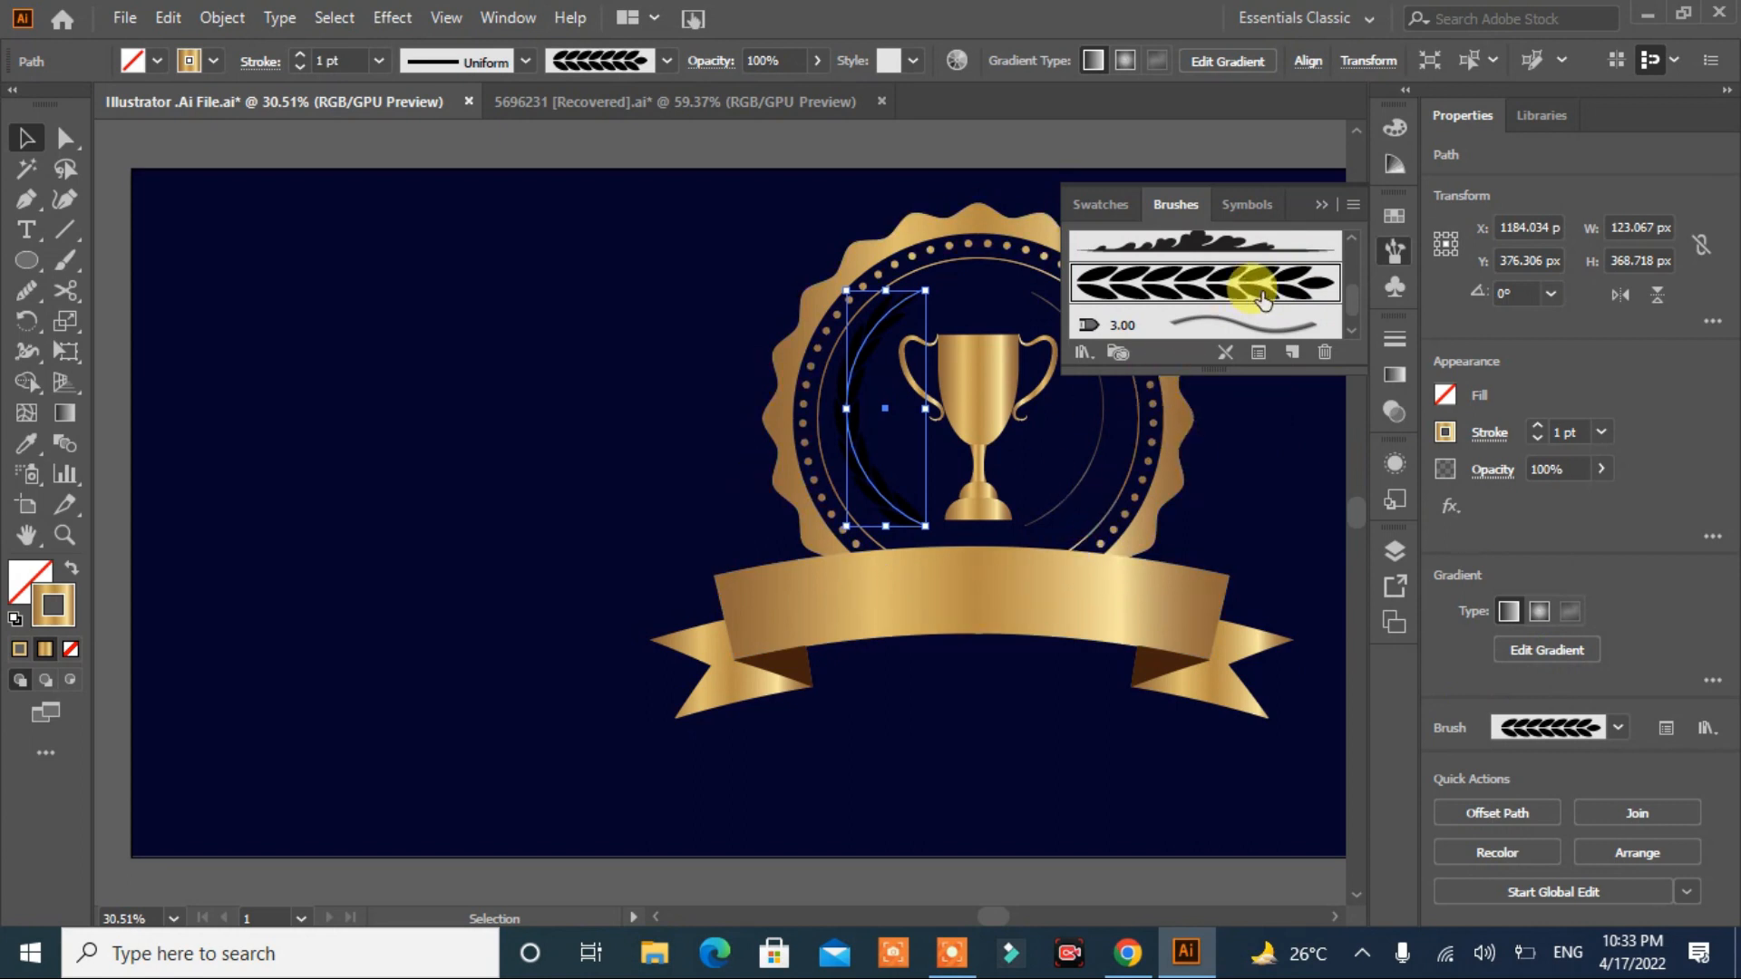
pyautogui.moveTo(1357, 299); pyautogui.dragTo(1358, 315)
pyautogui.click(1323, 205)
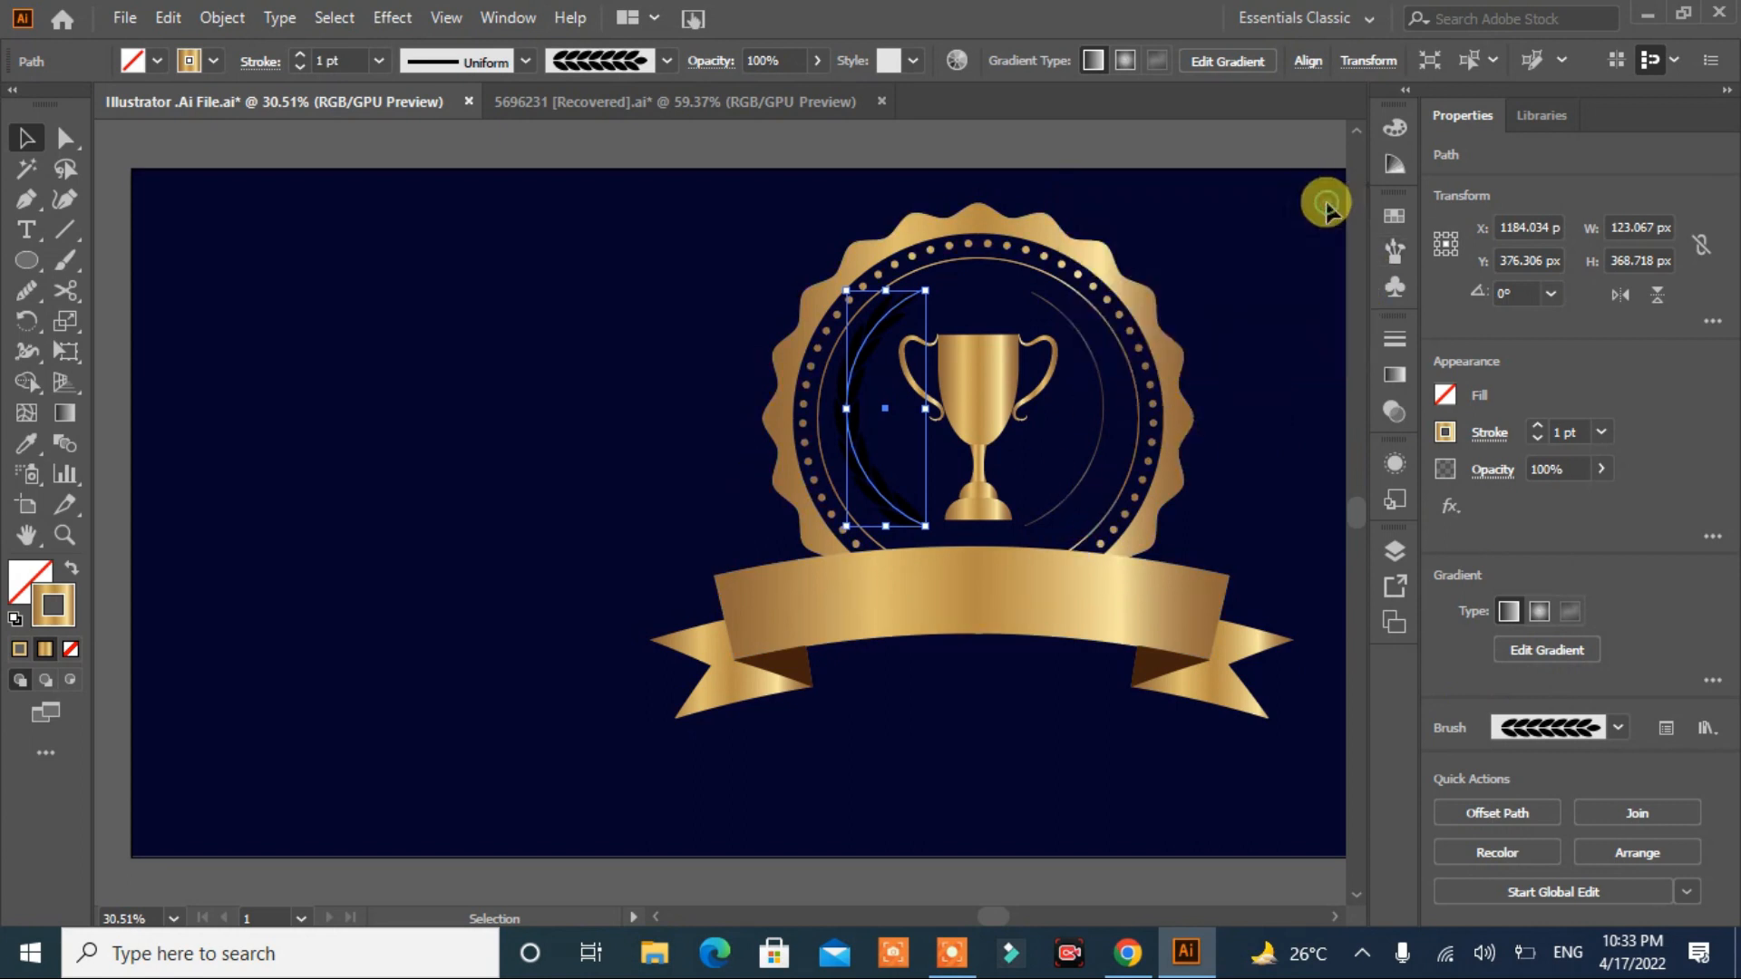
pyautogui.click(1252, 361)
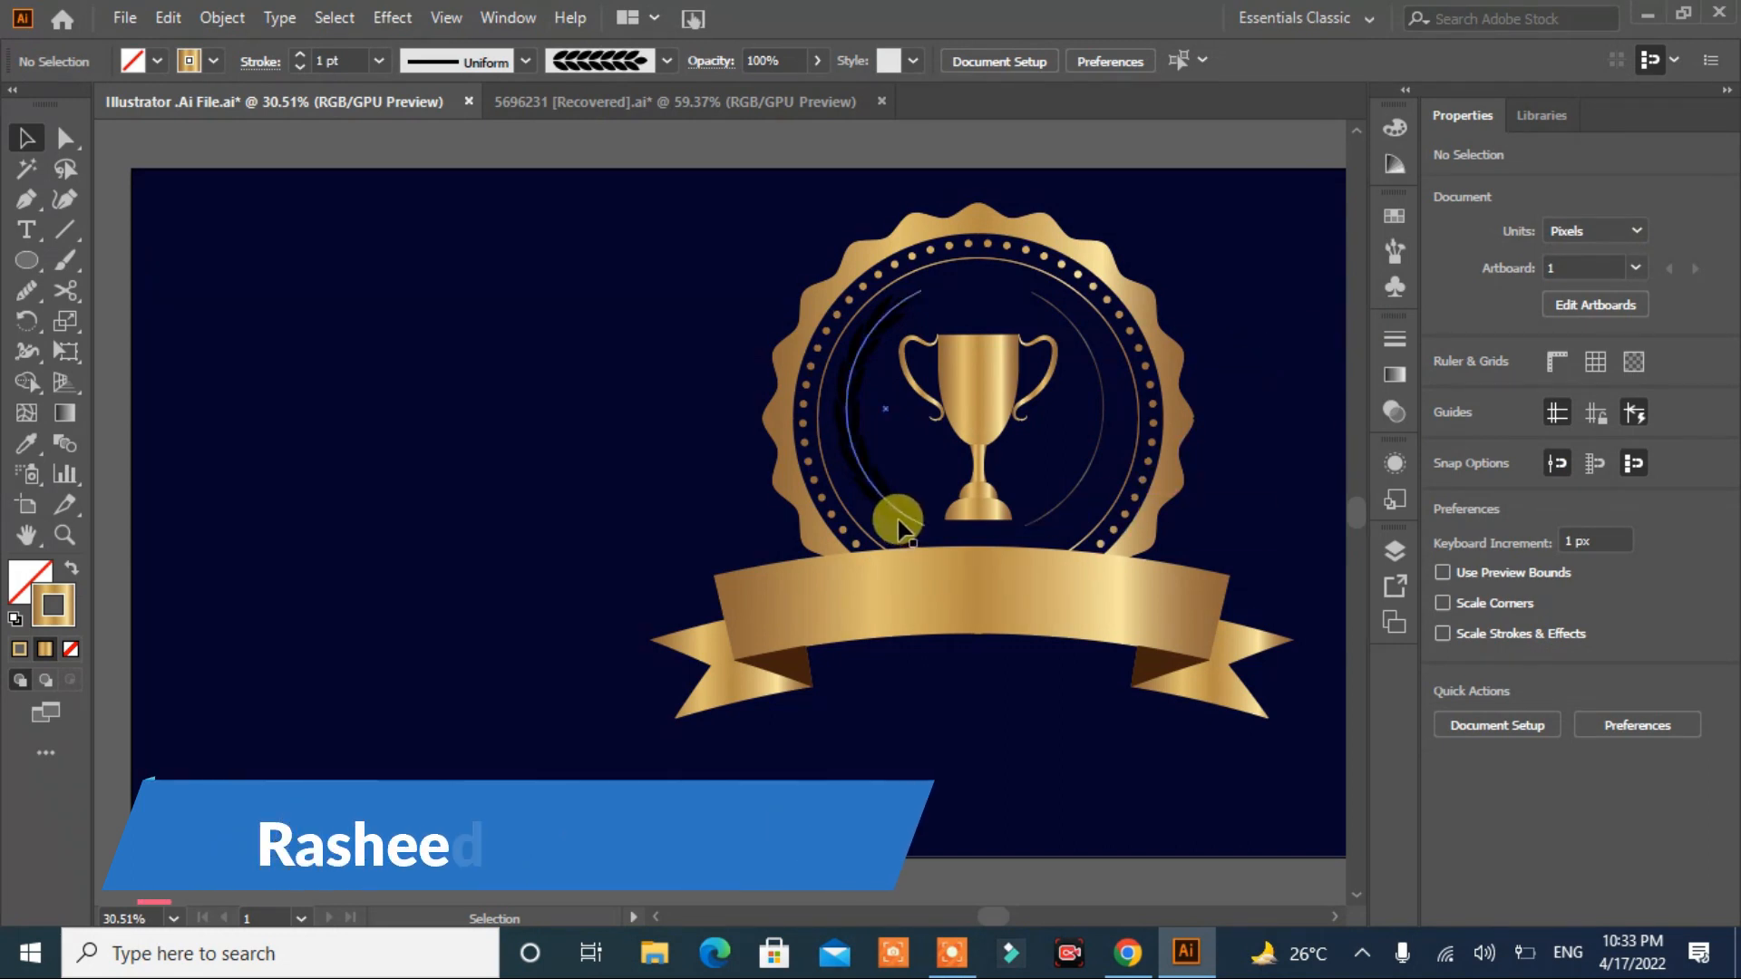
# Step: Apply the same laurel-leaf art brush to the arc on the trophy's right side
pyautogui.click(1072, 493)
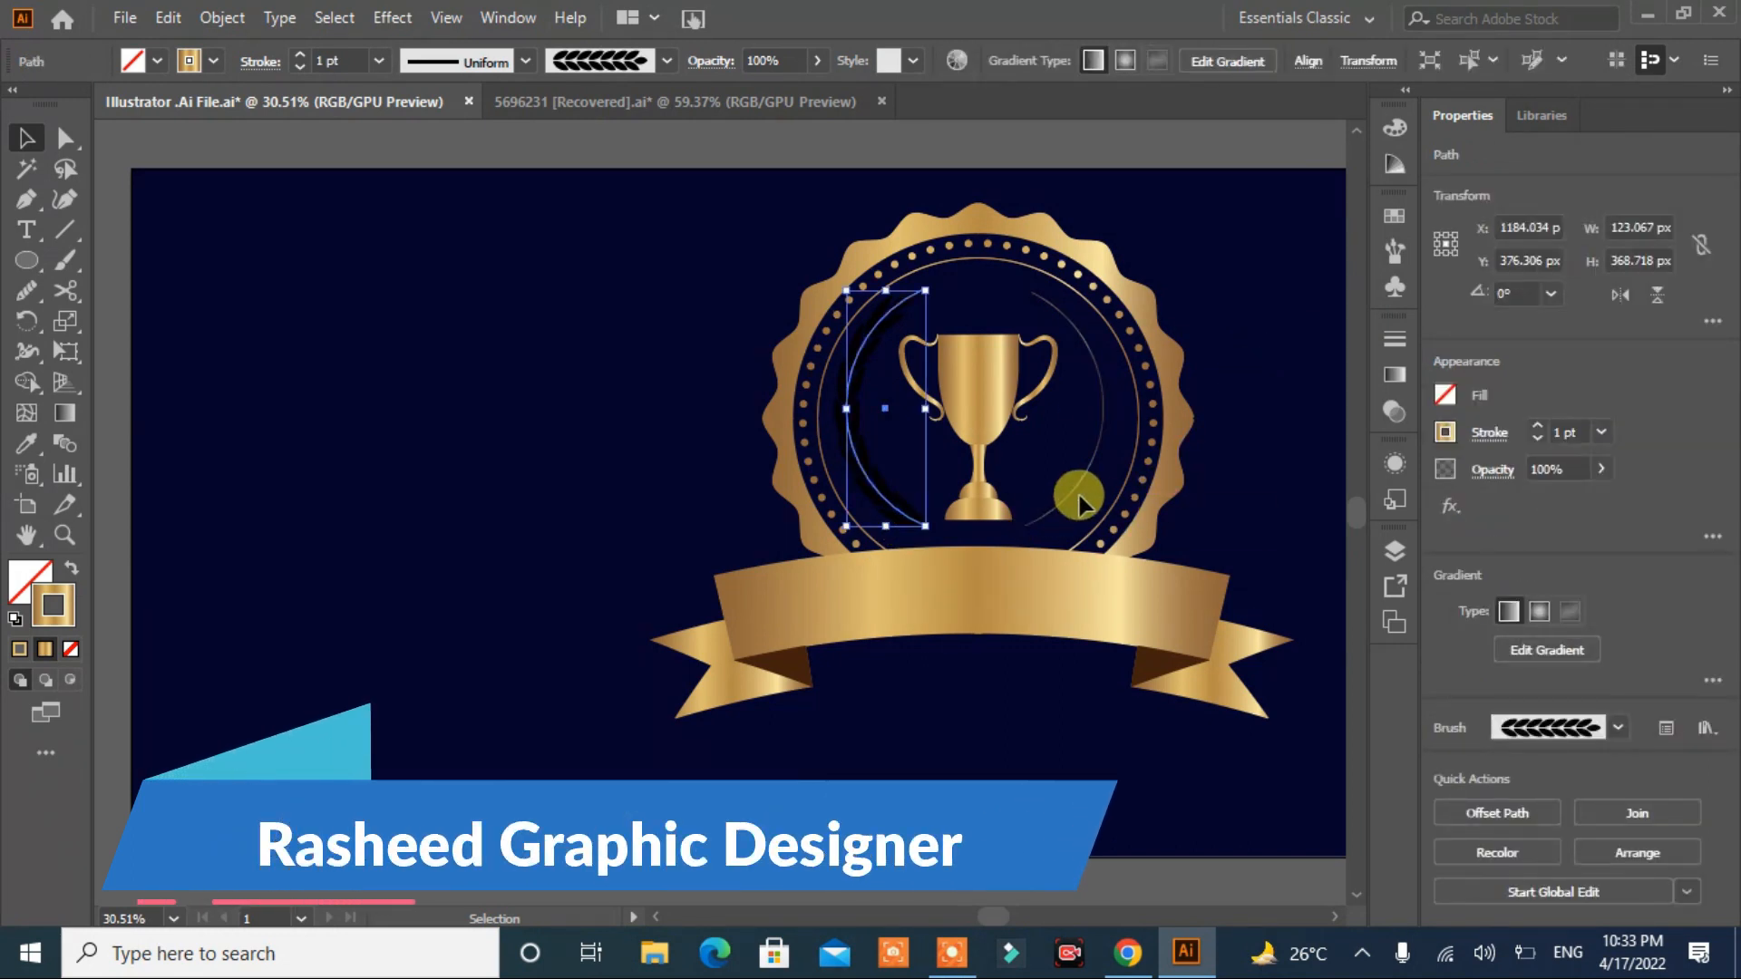
pyautogui.click(26, 442)
pyautogui.click(856, 392)
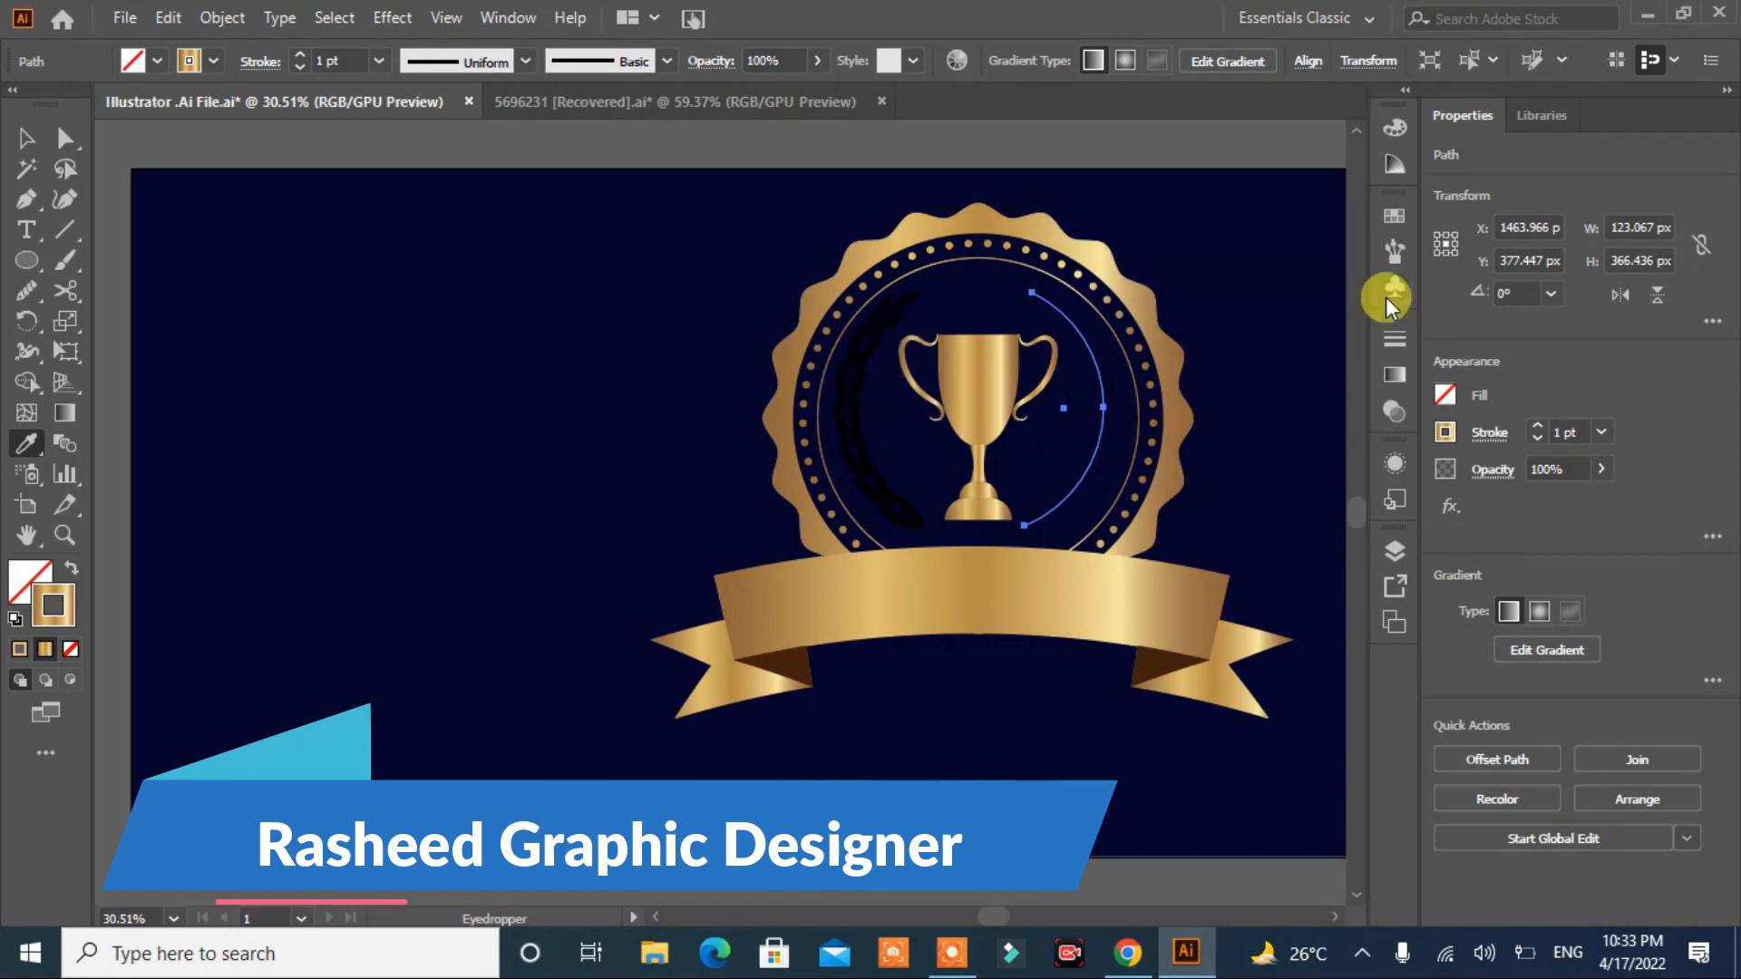
pyautogui.click(1396, 258)
pyautogui.scroll(3, 1359, 243)
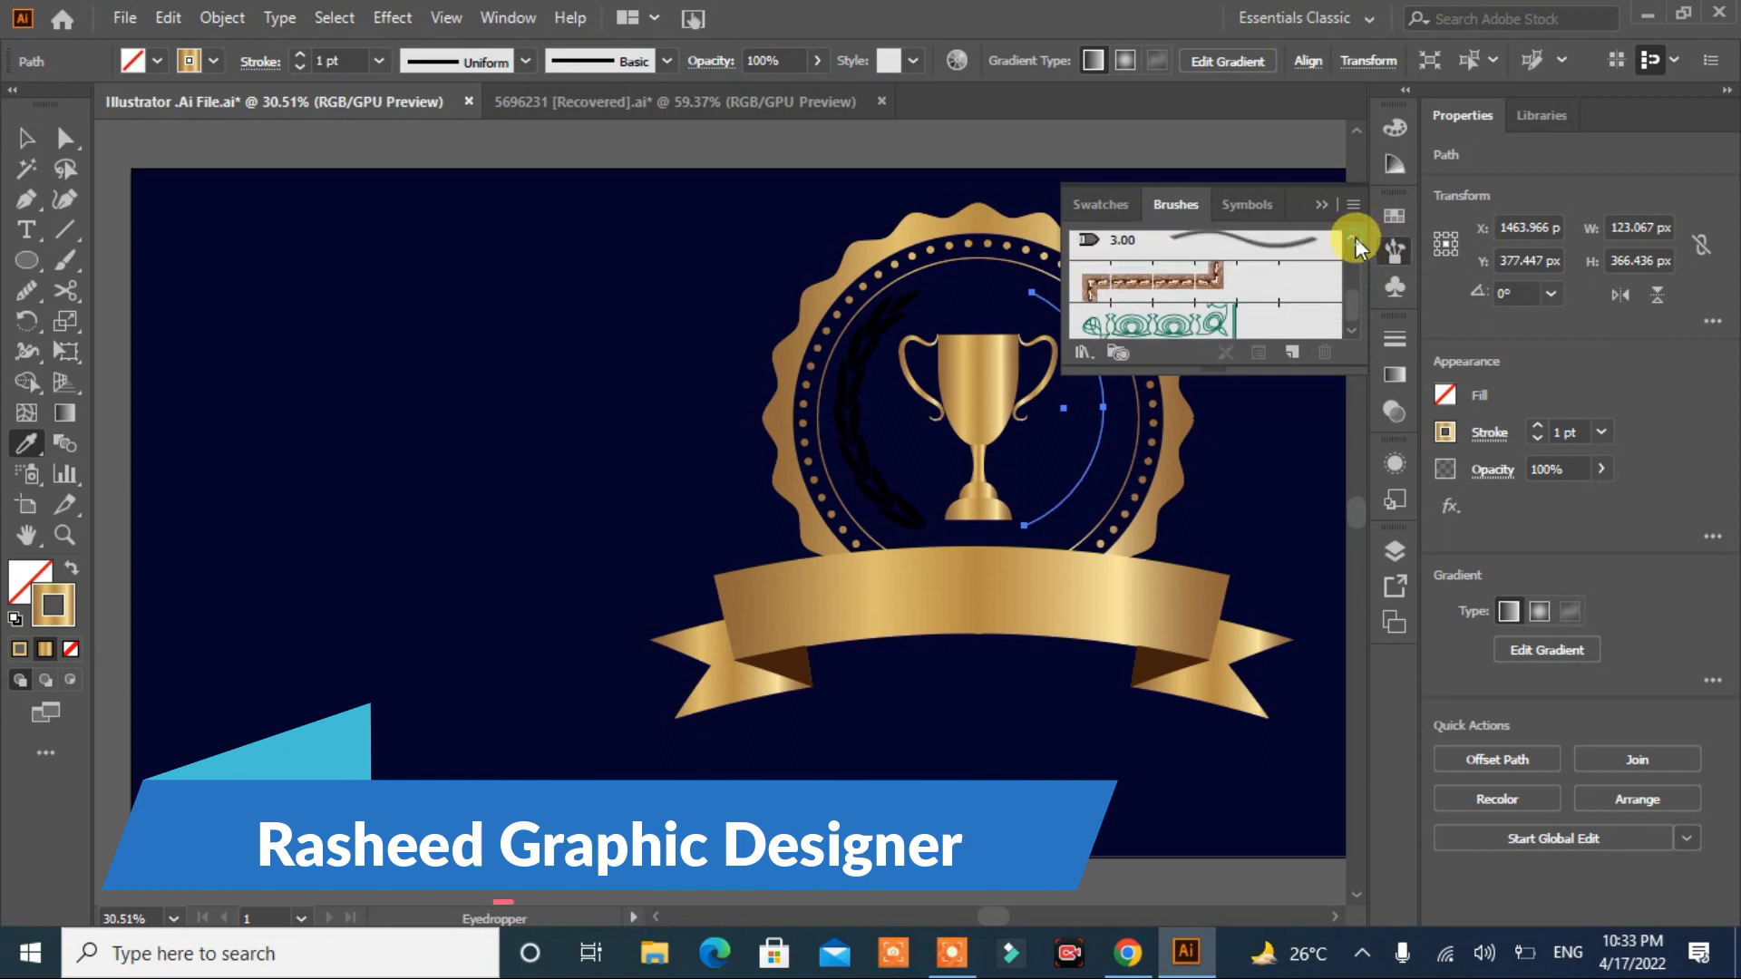
pyautogui.click(1309, 251)
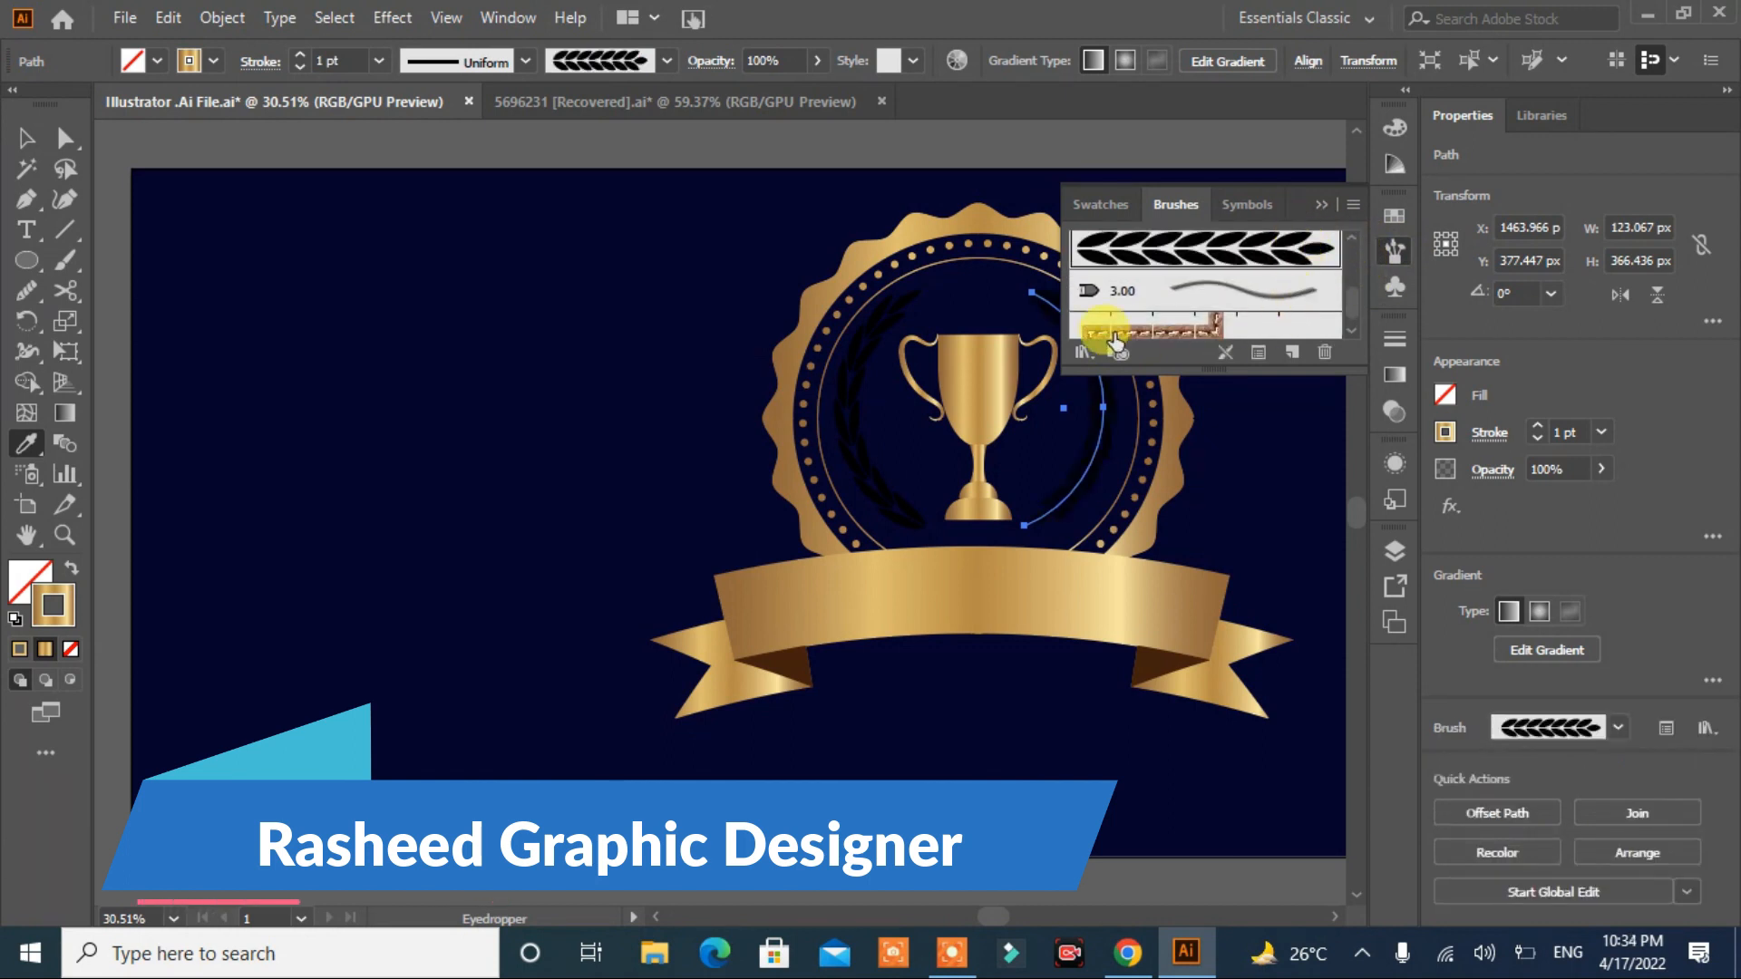
pyautogui.click(27, 198)
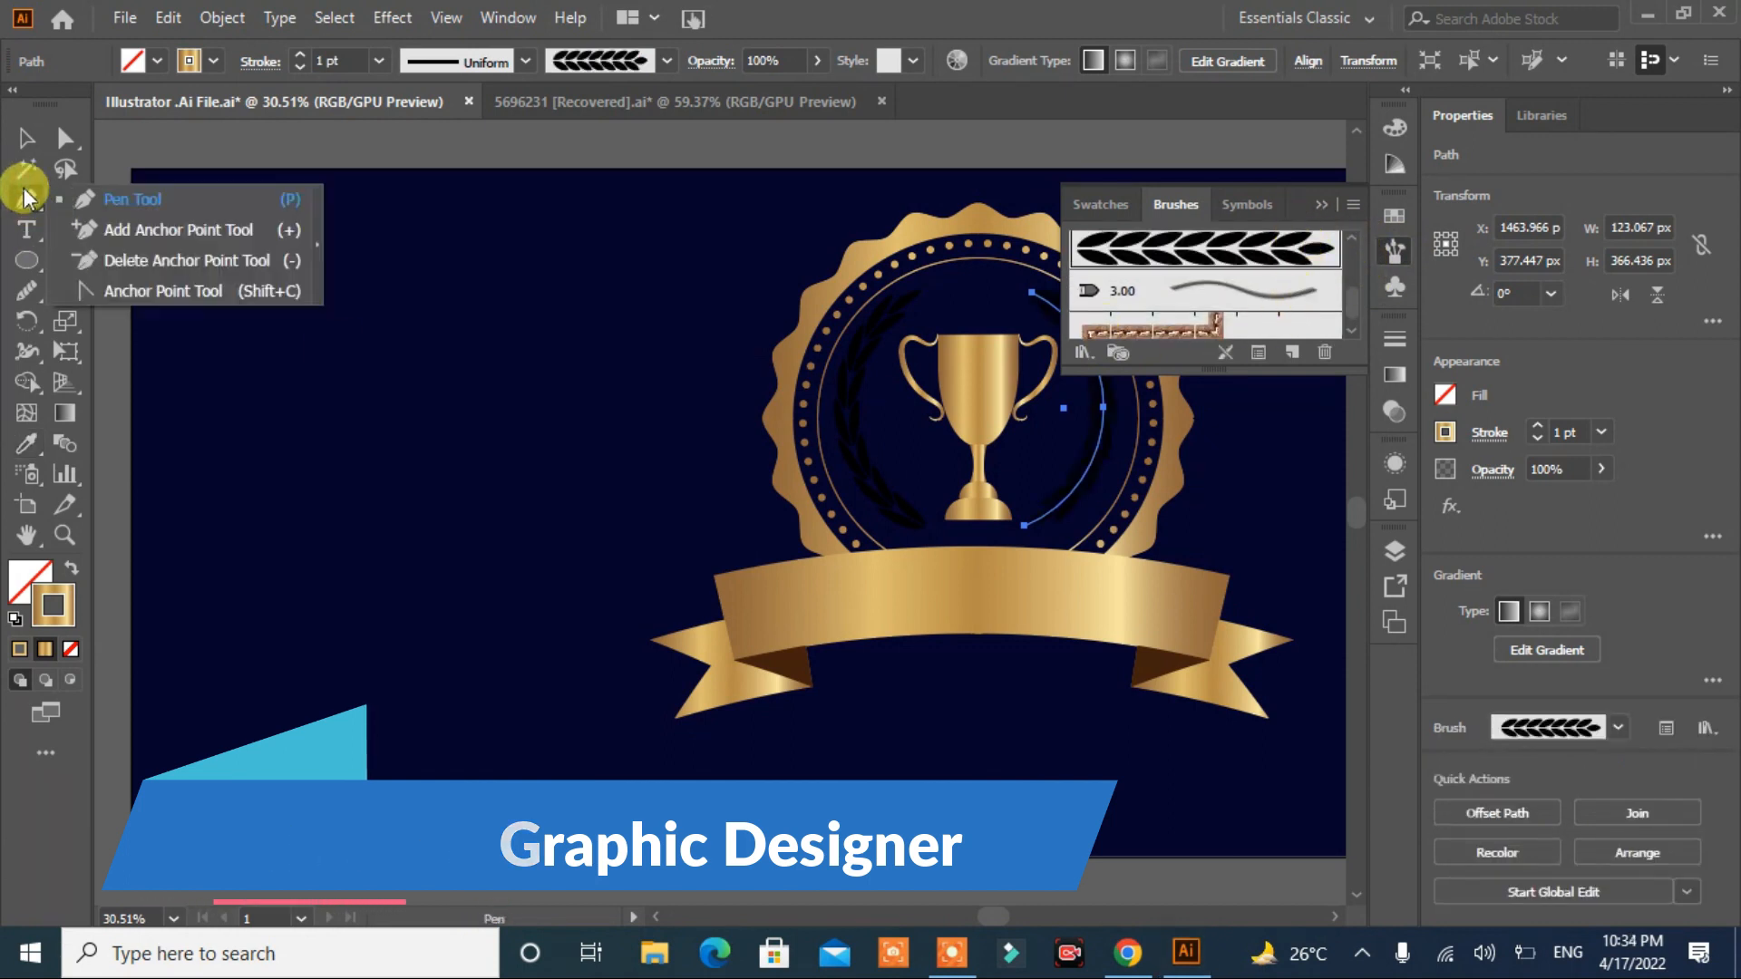
pyautogui.click(999, 301)
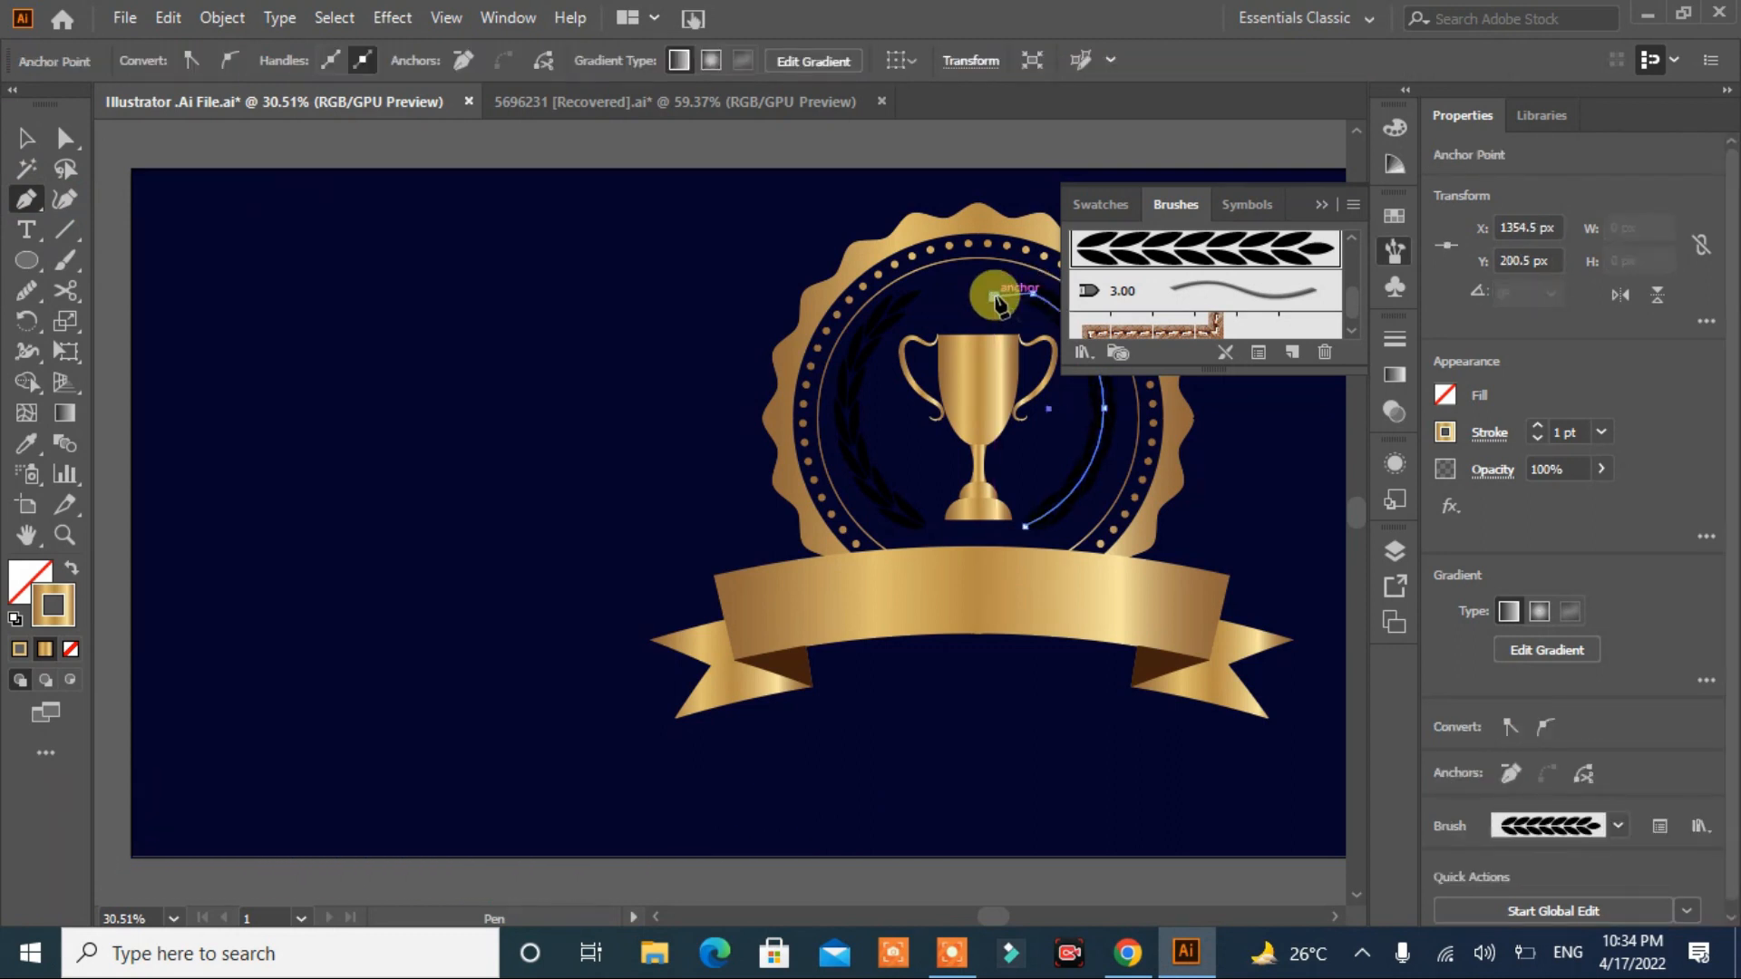
pyautogui.hotkey('ctrl', 'z')
pyautogui.click(1318, 210)
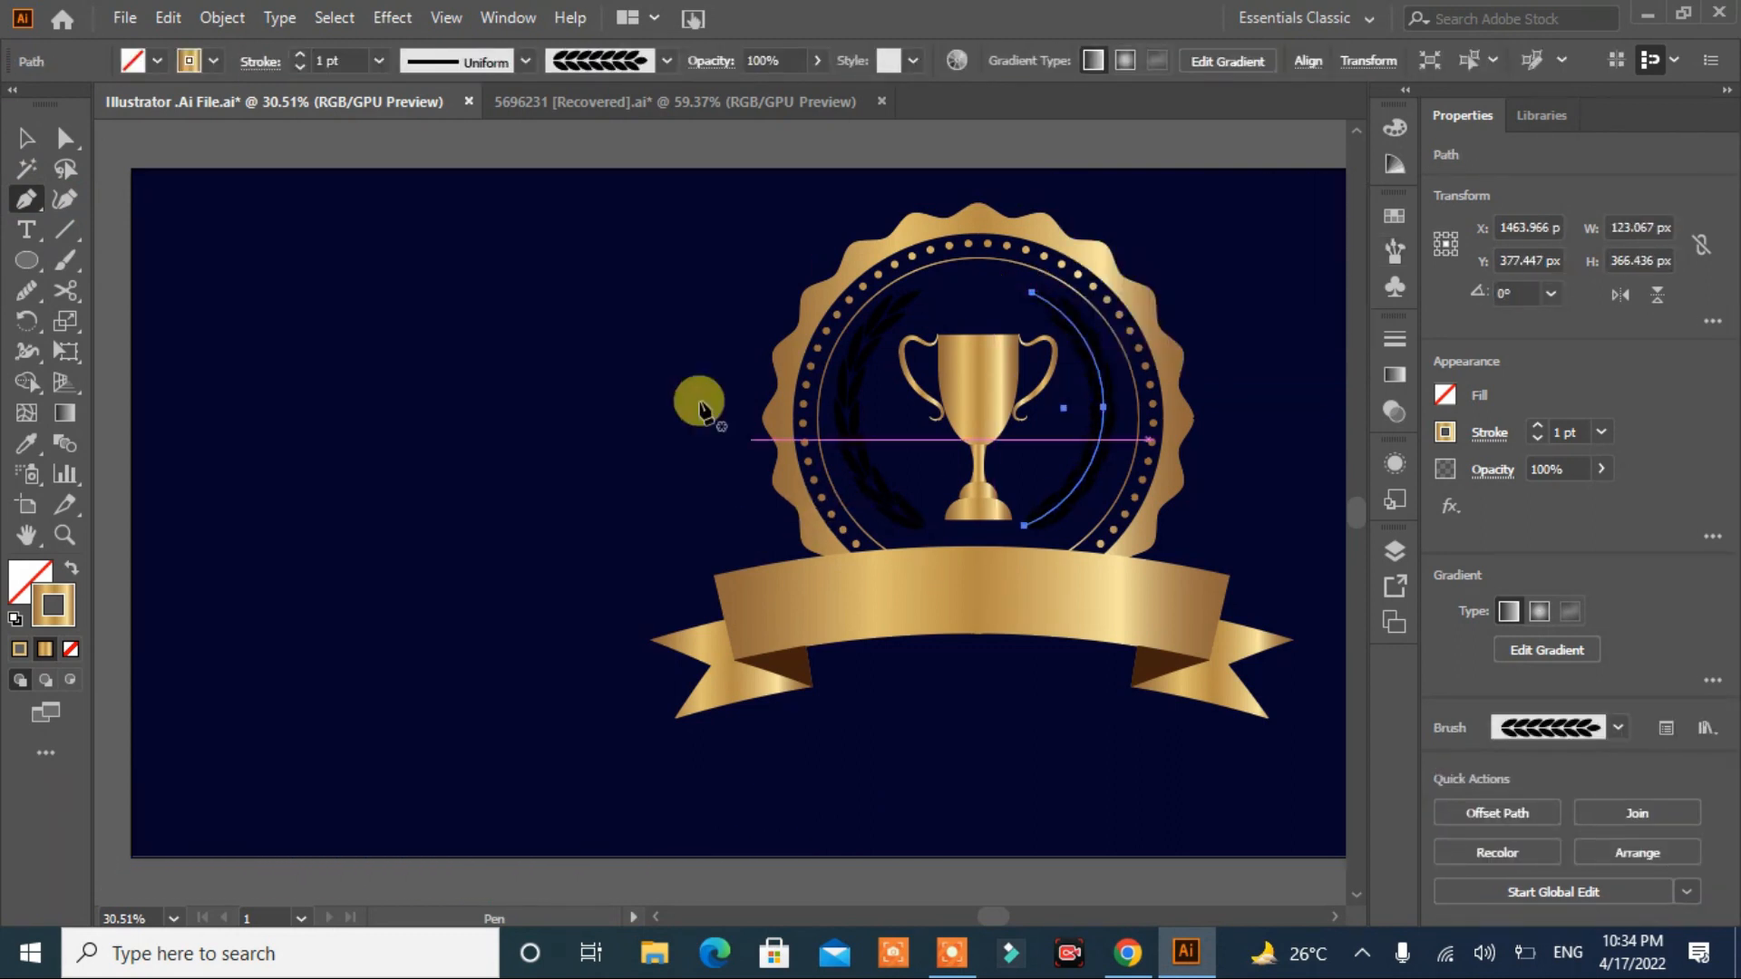
# Step: Expand the appearance of both laurel-brushed arcs into filled shapes
pyautogui.click(27, 138)
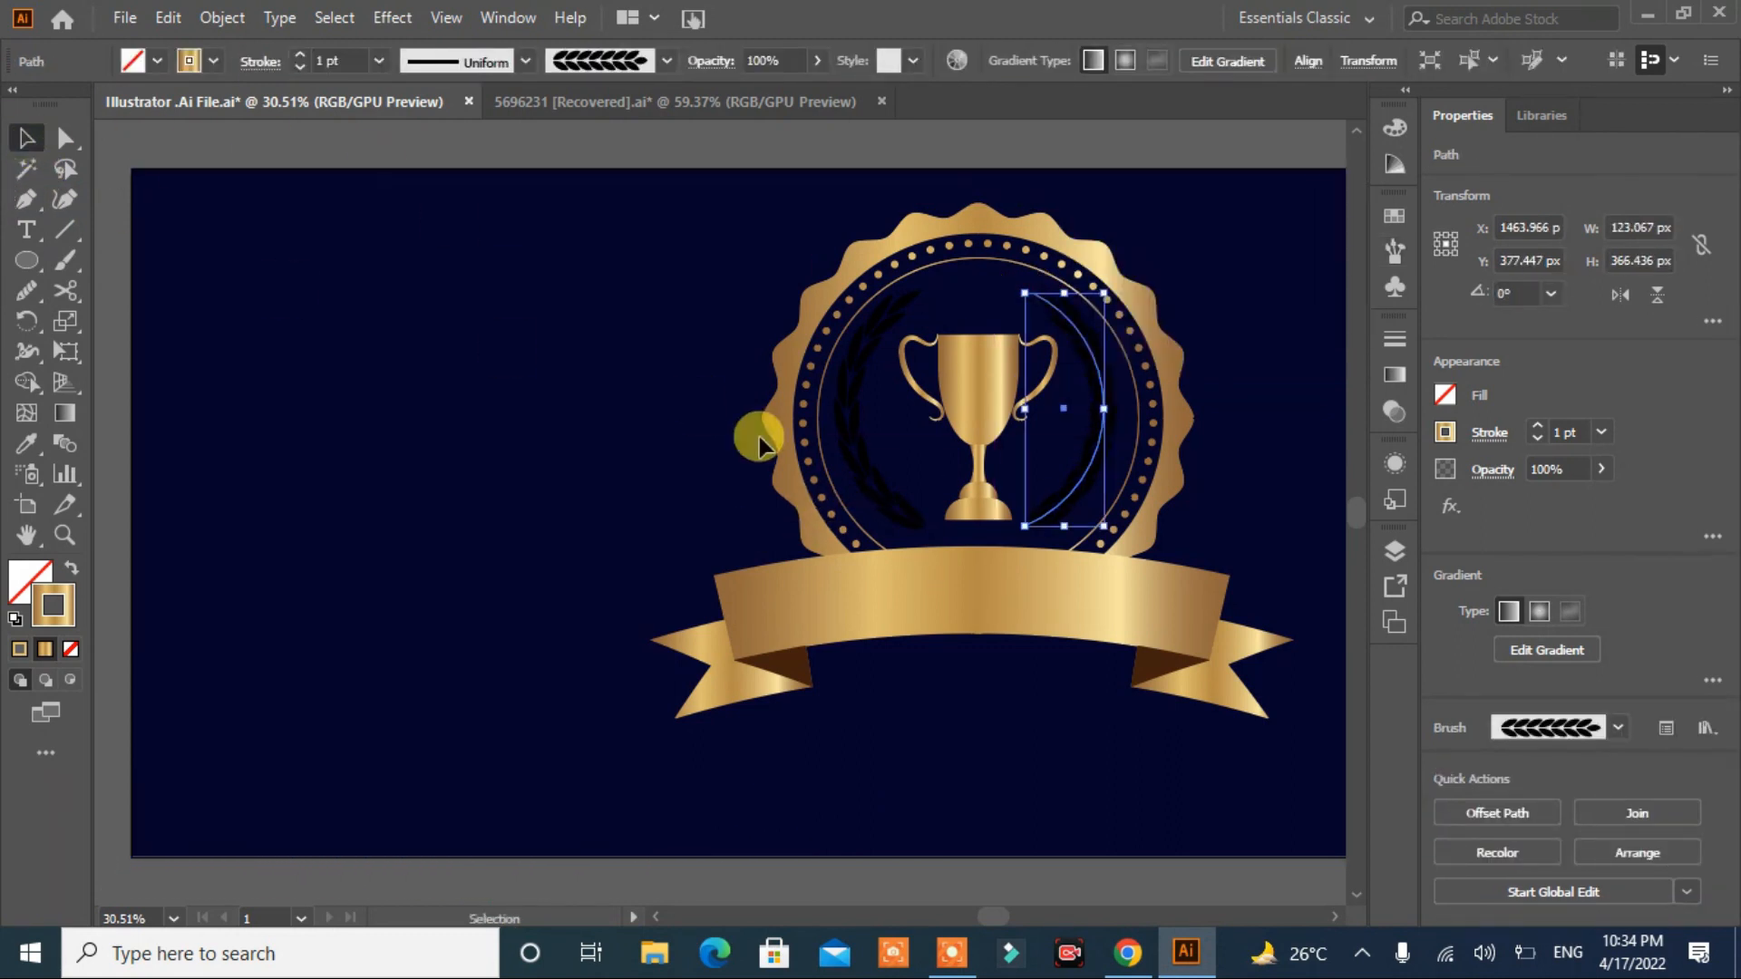
pyautogui.keyDown('shift'); pyautogui.click(852, 426); pyautogui.keyUp('shift')
pyautogui.click(222, 18)
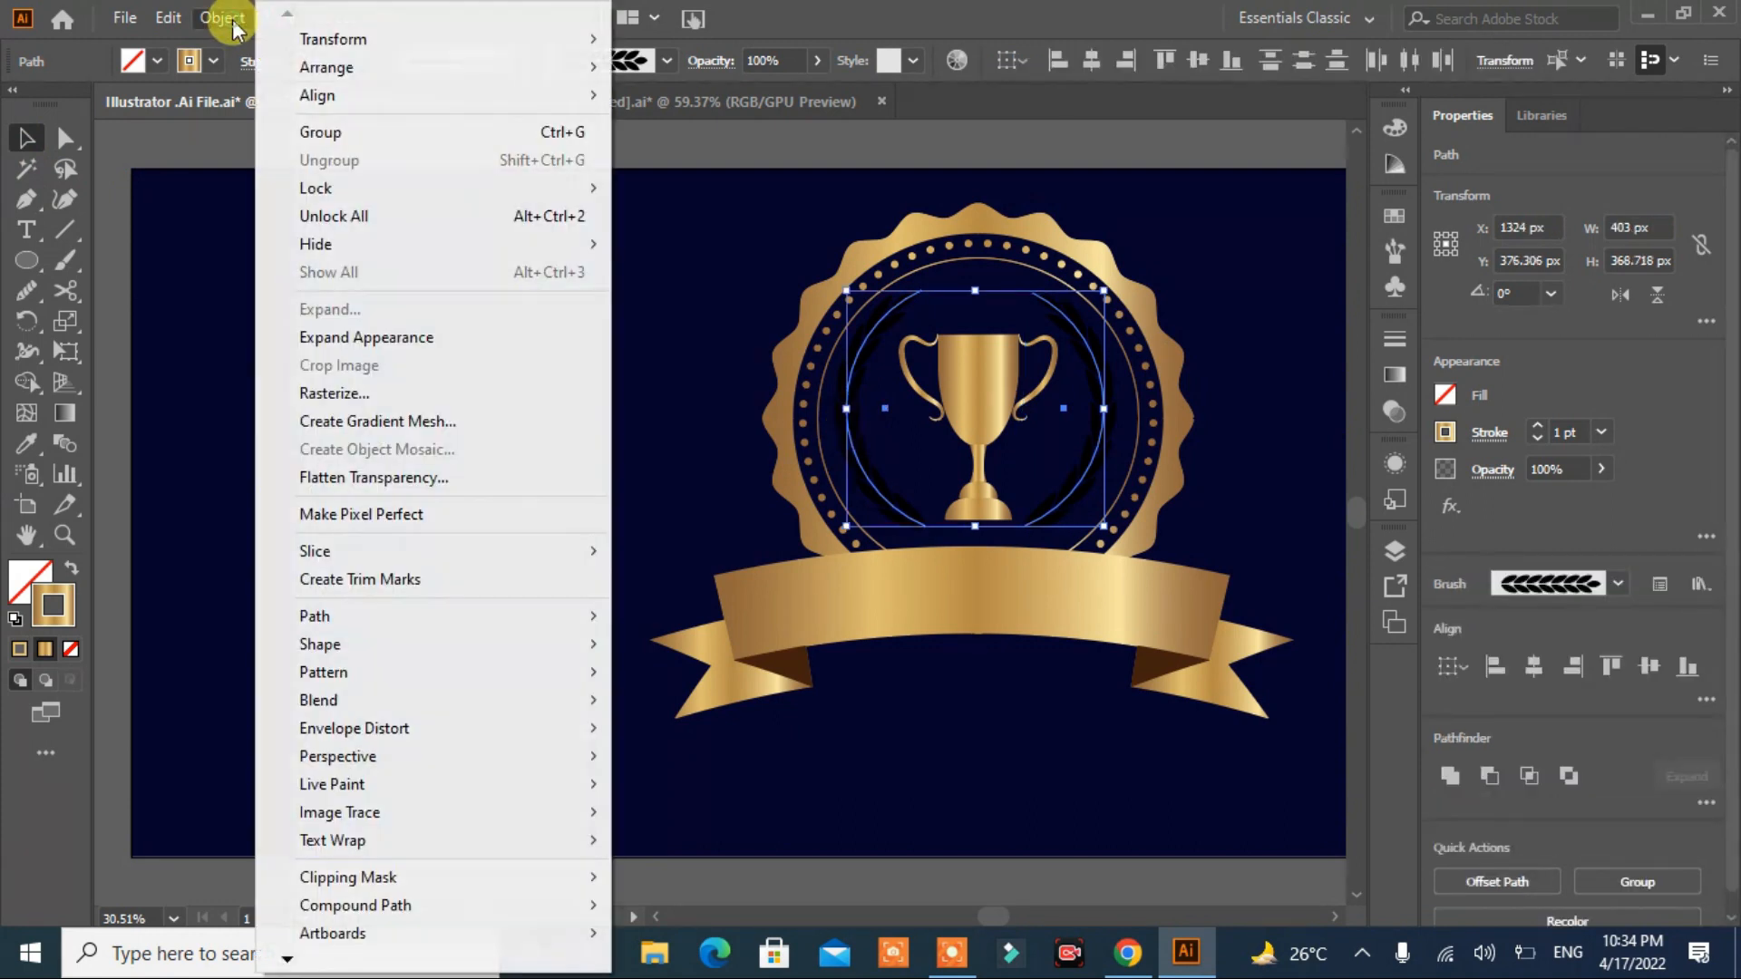
pyautogui.click(340, 349)
# Step: Fill both laurel branches with the gold gradient sampled from the ribbon banner
pyautogui.click(26, 444)
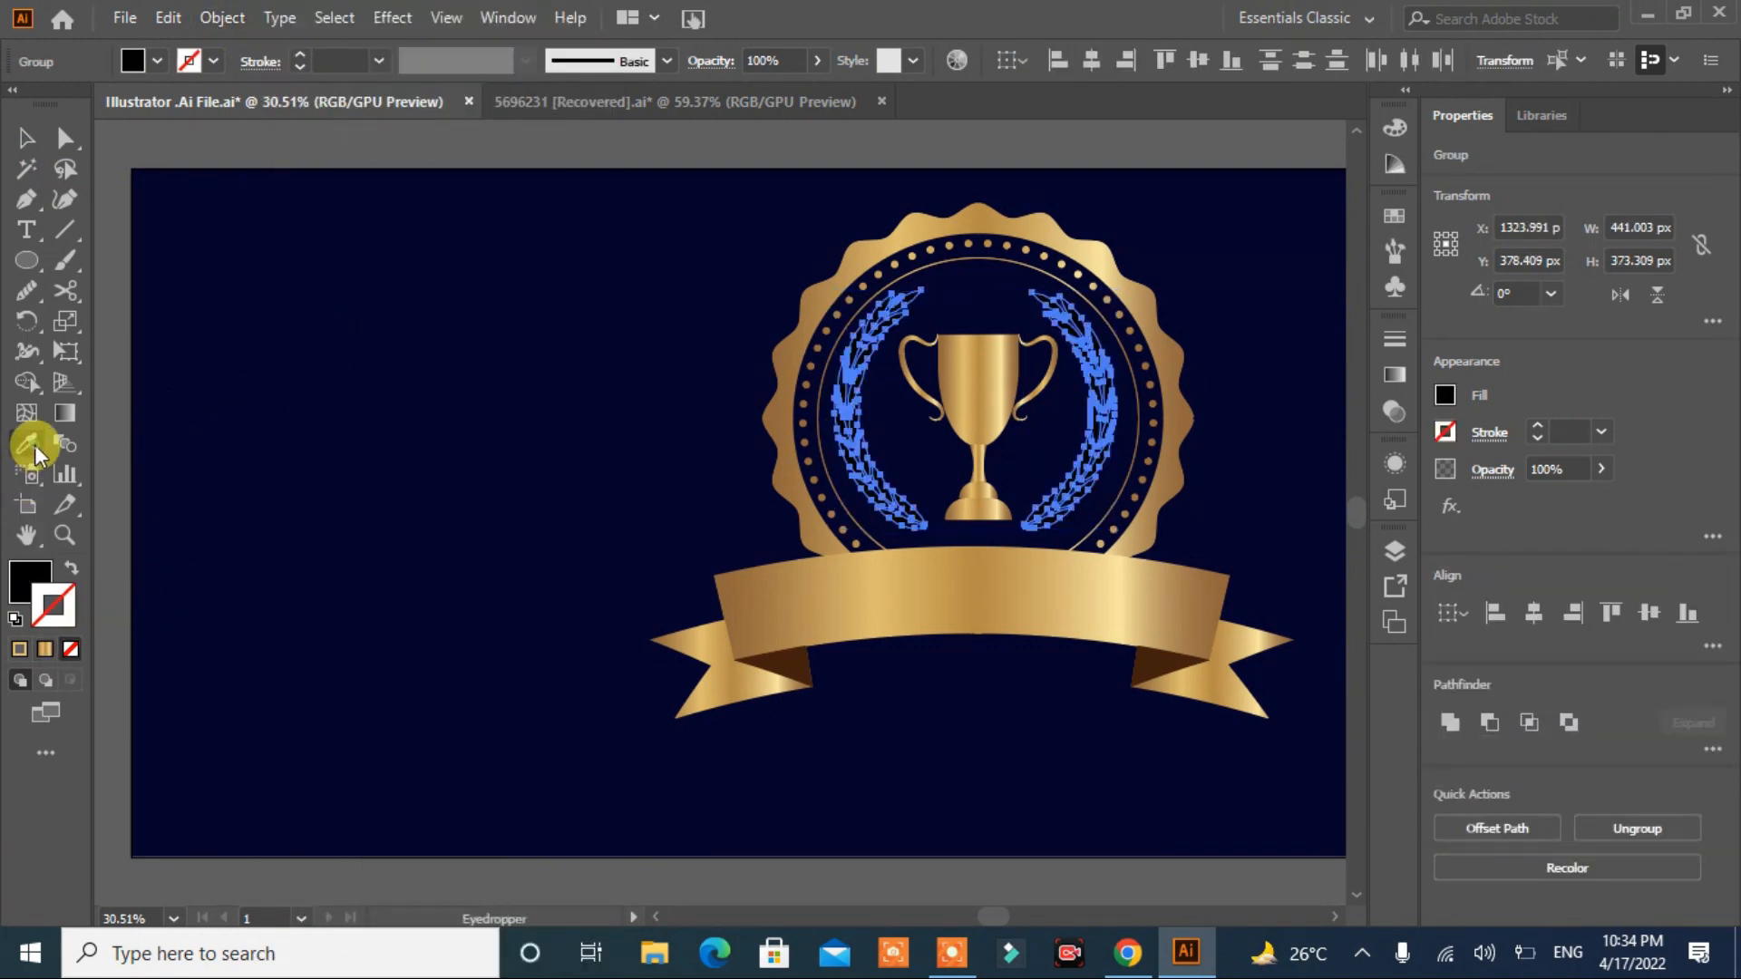
pyautogui.click(777, 583)
pyautogui.click(26, 140)
pyautogui.click(271, 356)
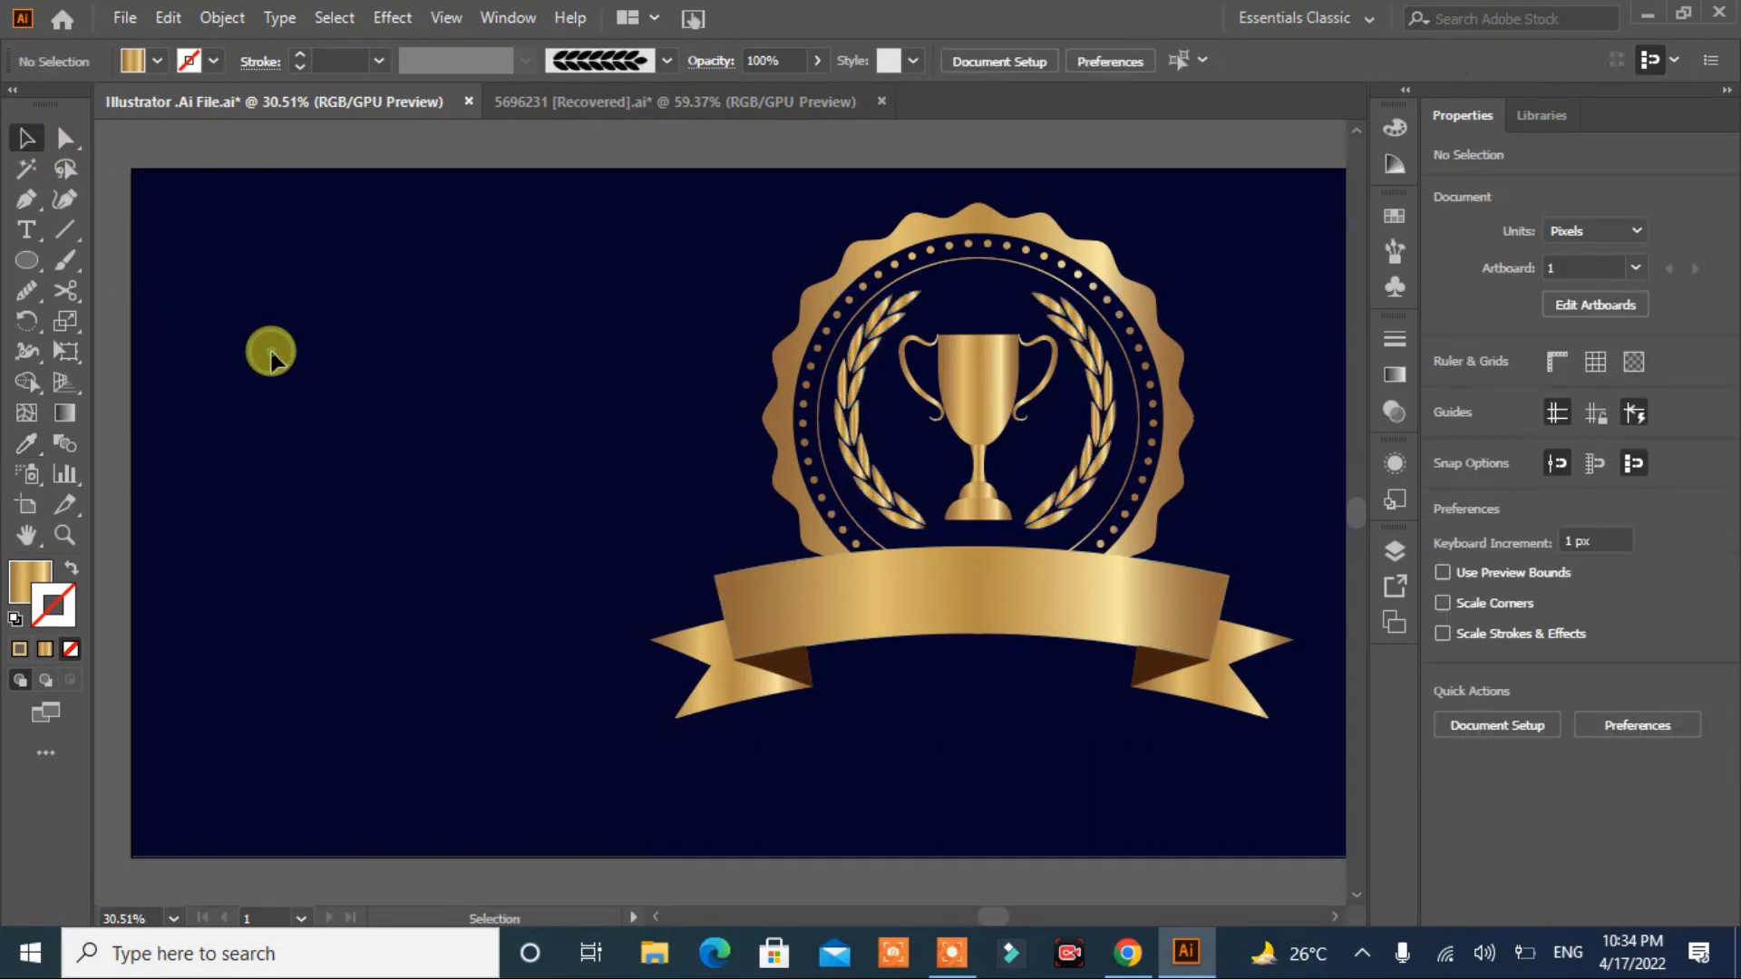
# Step: Group all the badge, ribbon, trophy and laurel artwork and move the group to the middle of the artboard
pyautogui.moveTo(1252, 268); pyautogui.dragTo(635, 707)
pyautogui.click(1510, 831)
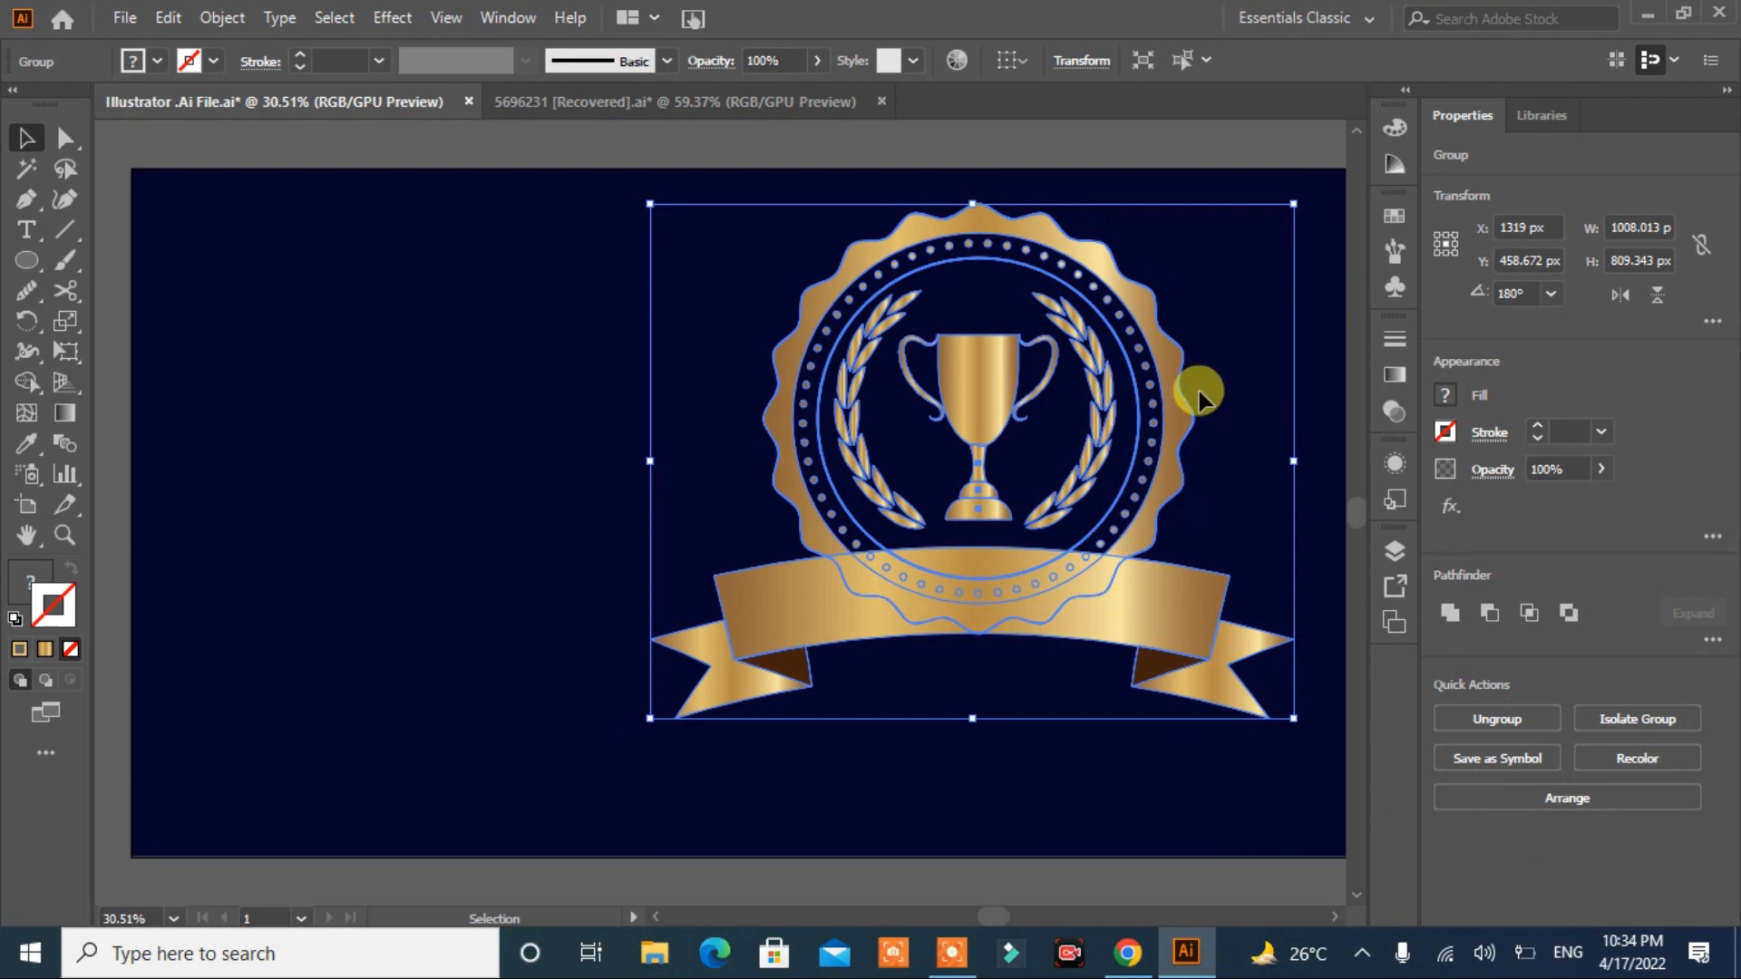
pyautogui.moveTo(1167, 374); pyautogui.dragTo(949, 399)
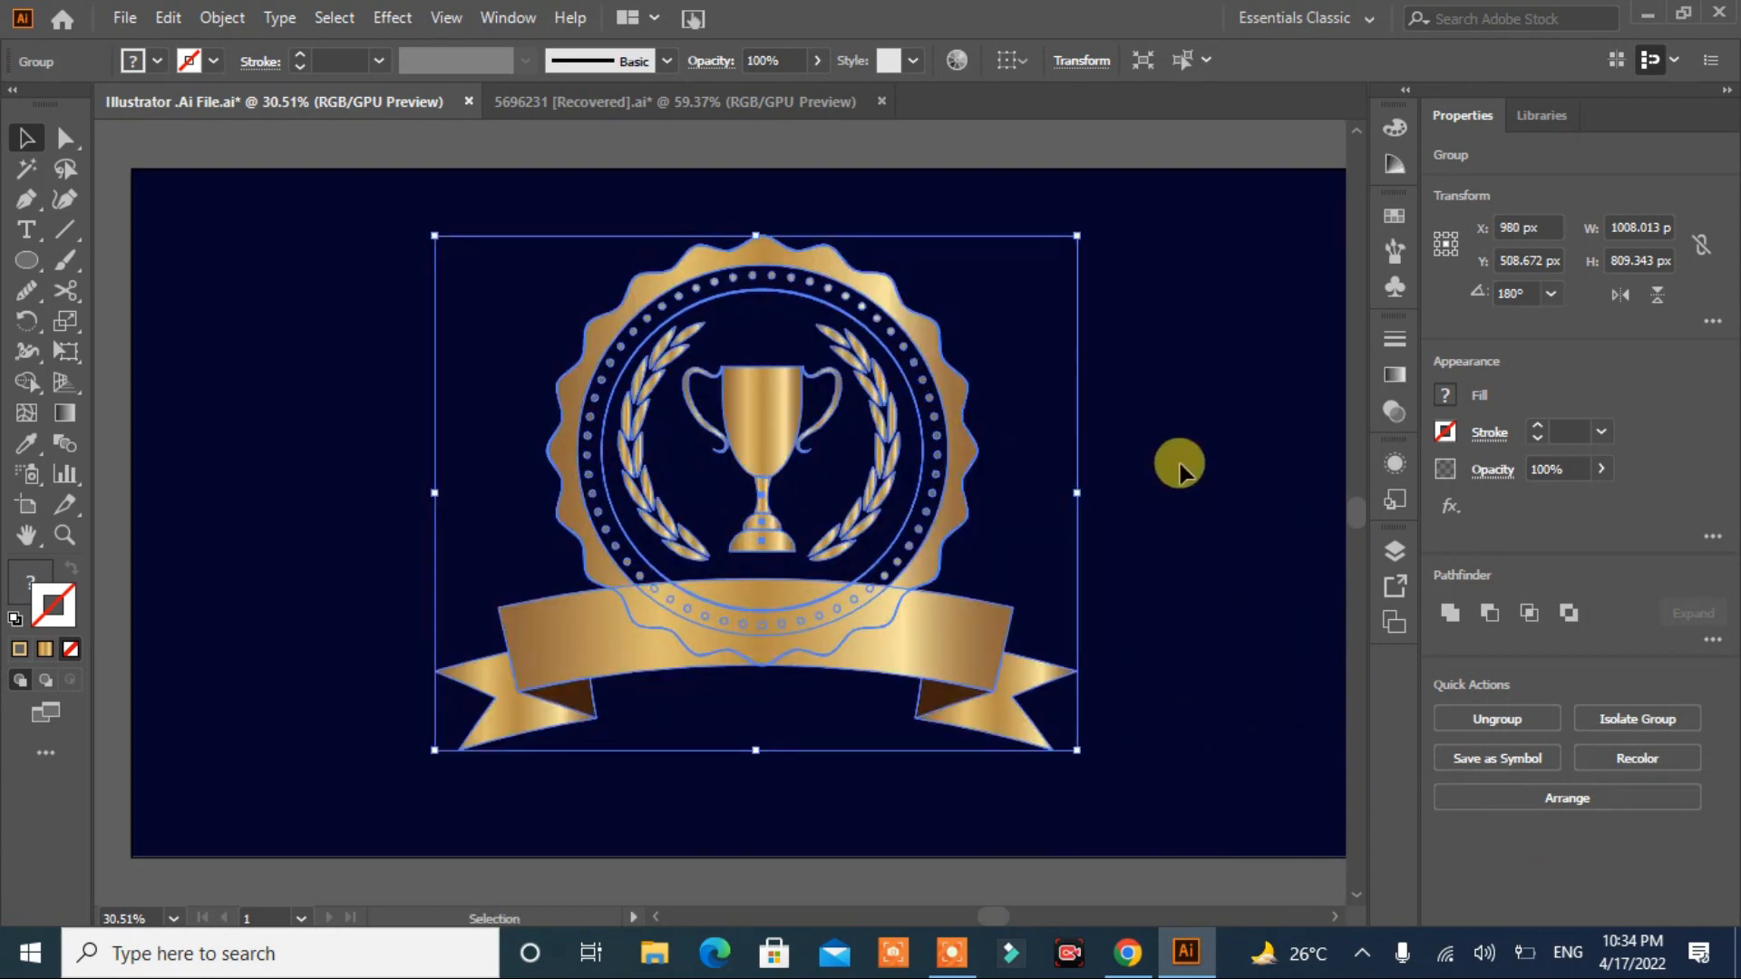
pyautogui.click(1177, 469)
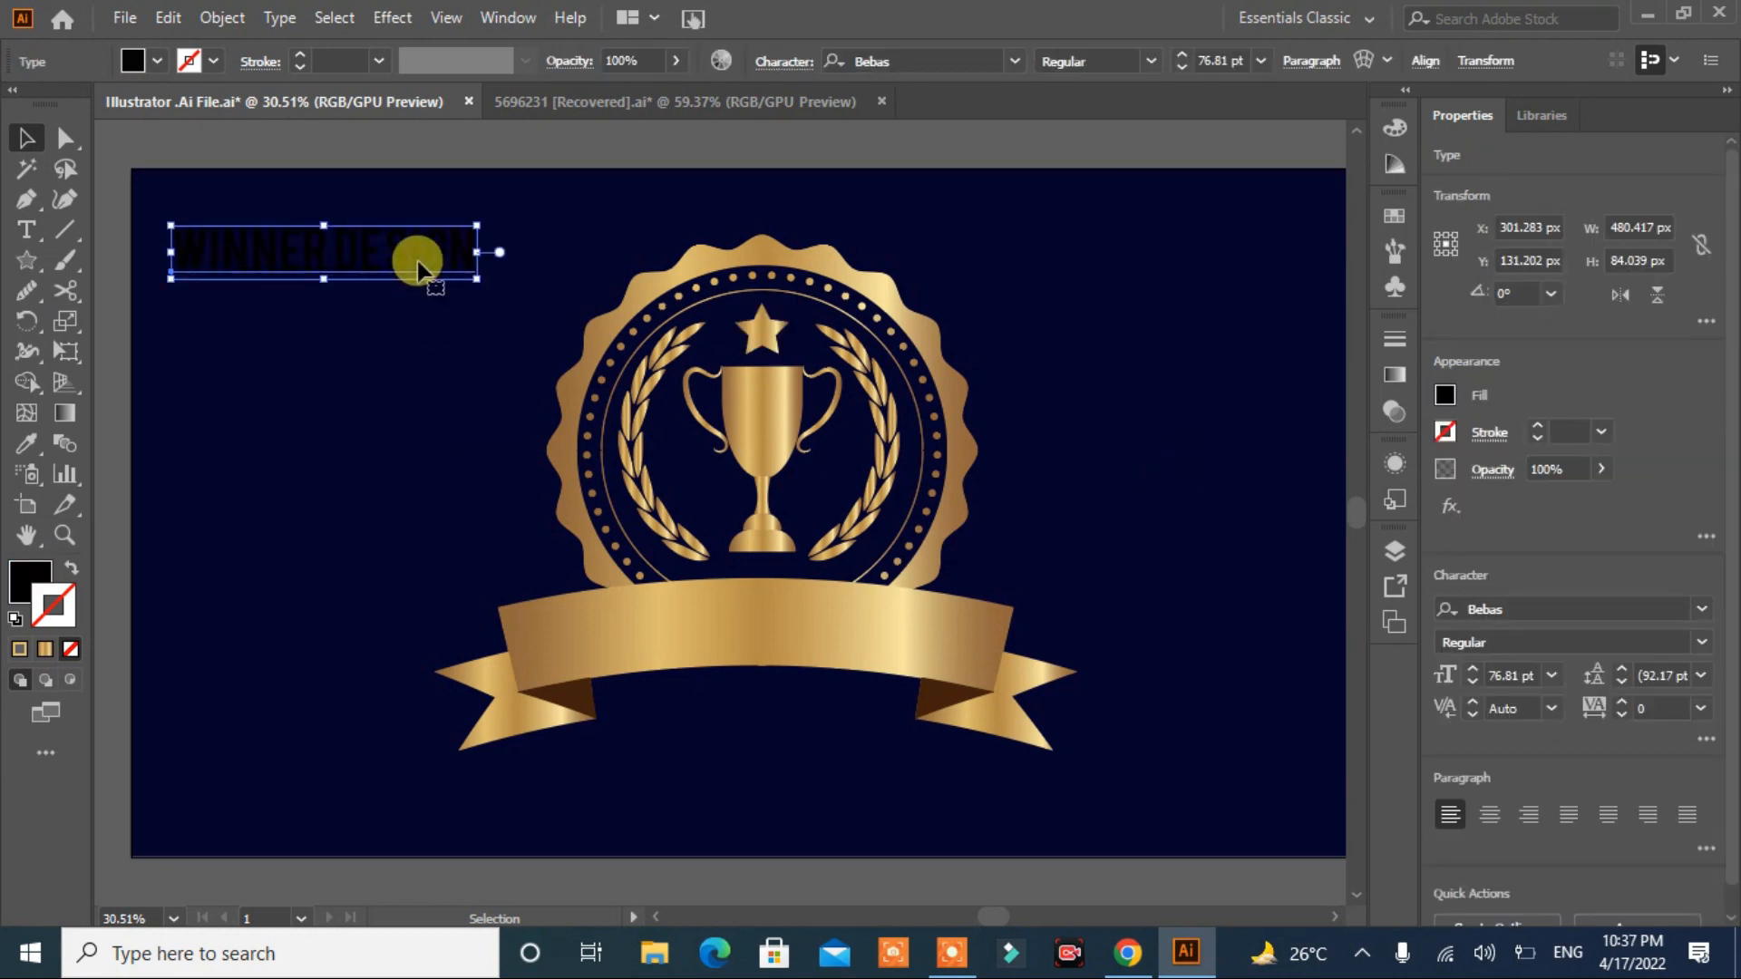
# Step: Move the WINNER DESIGN text onto the ribbon banner and set its font size to 85 pt and tracking to 155
pyautogui.moveTo(420, 264); pyautogui.dragTo(842, 636)
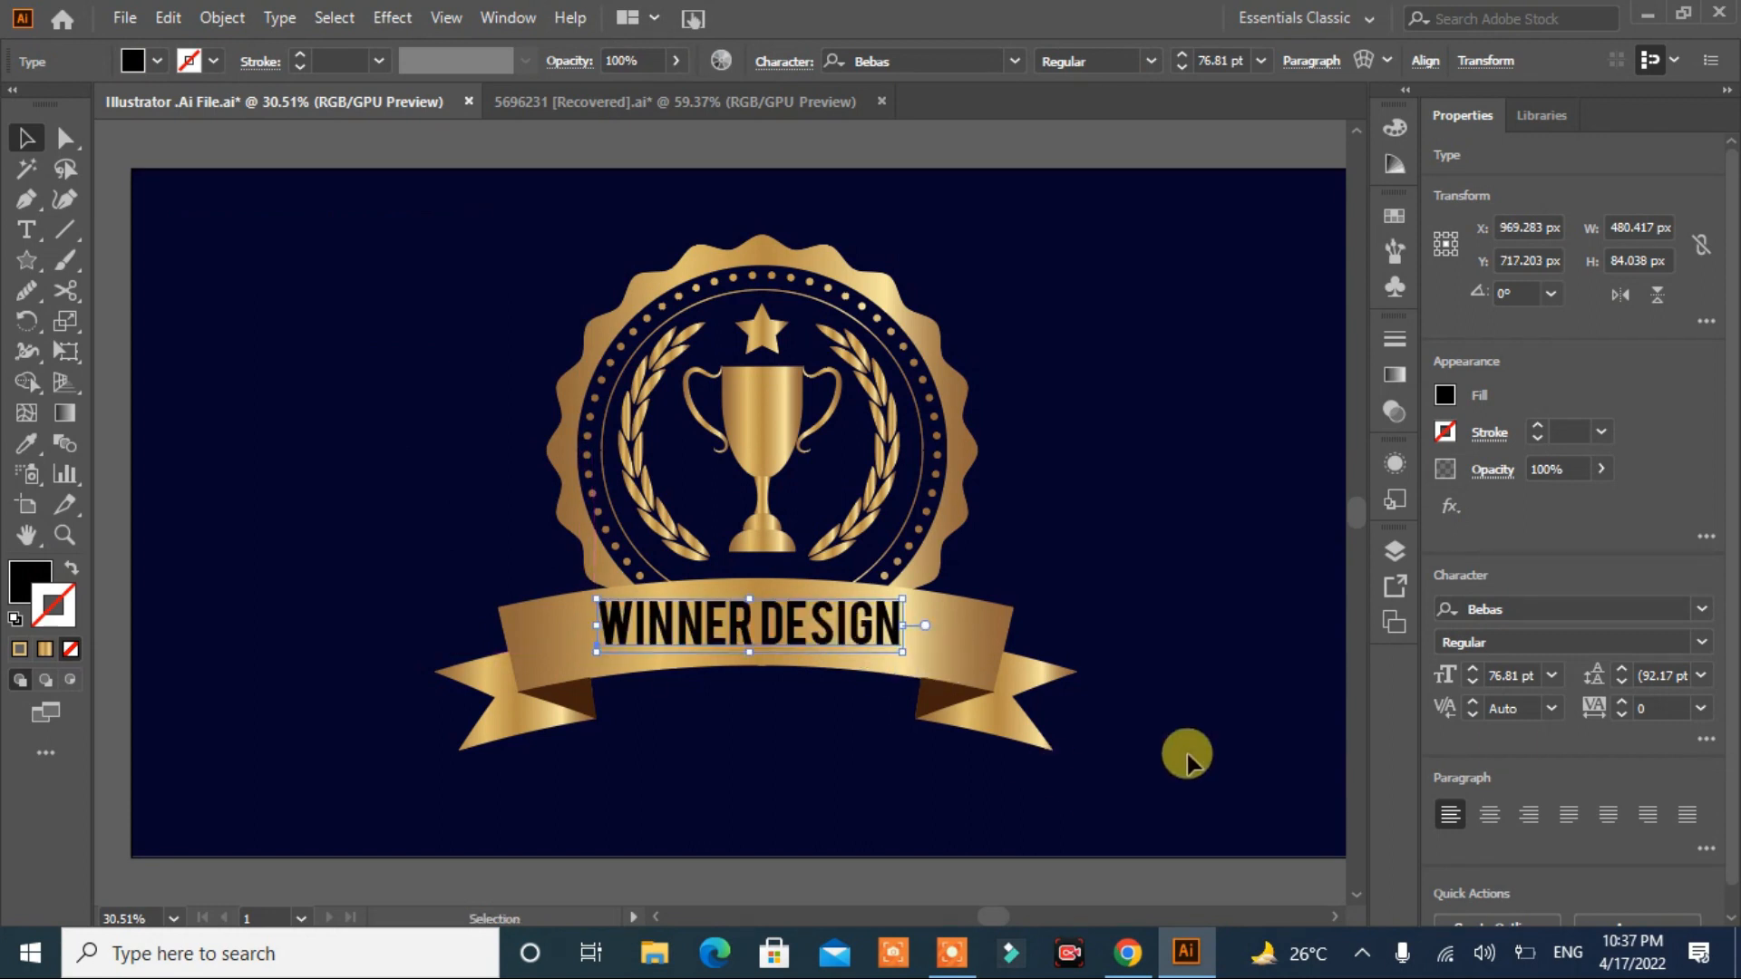
pyautogui.click(1701, 710)
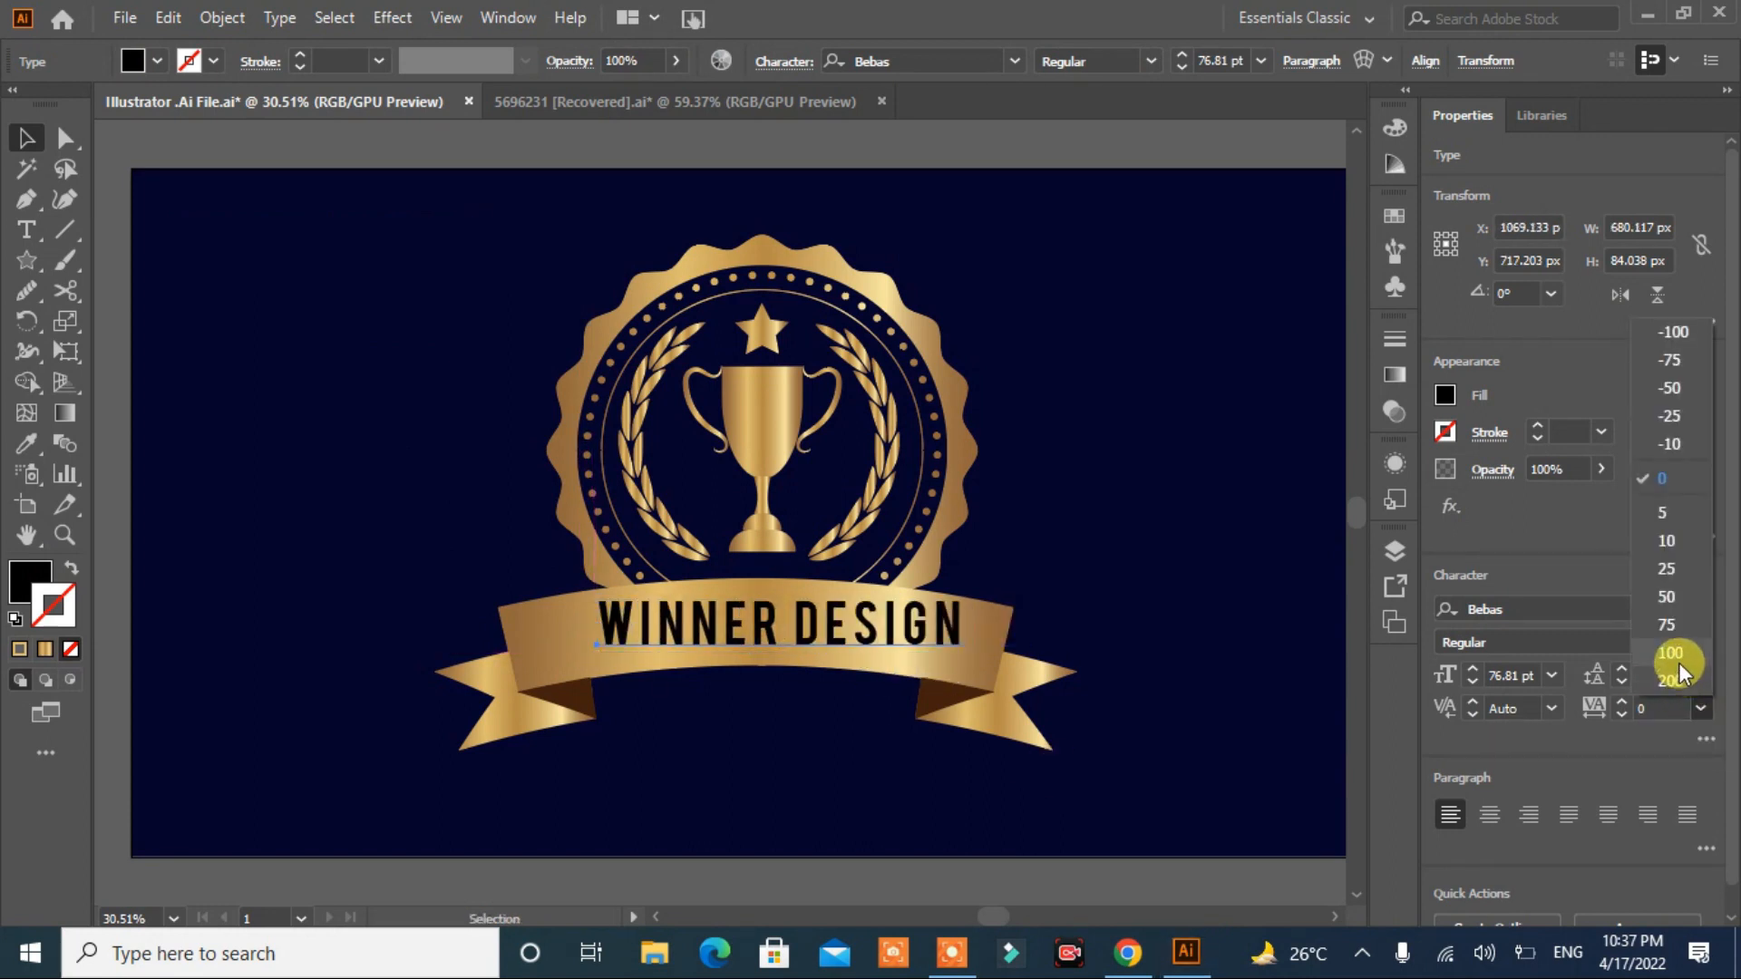
pyautogui.click(1679, 662)
pyautogui.moveTo(764, 631); pyautogui.dragTo(698, 650)
pyautogui.click(1471, 671)
pyautogui.click(1471, 671)
pyautogui.click(1471, 671)
pyautogui.click(1620, 701)
pyautogui.click(1620, 701)
pyautogui.click(1620, 701)
pyautogui.click(1619, 701)
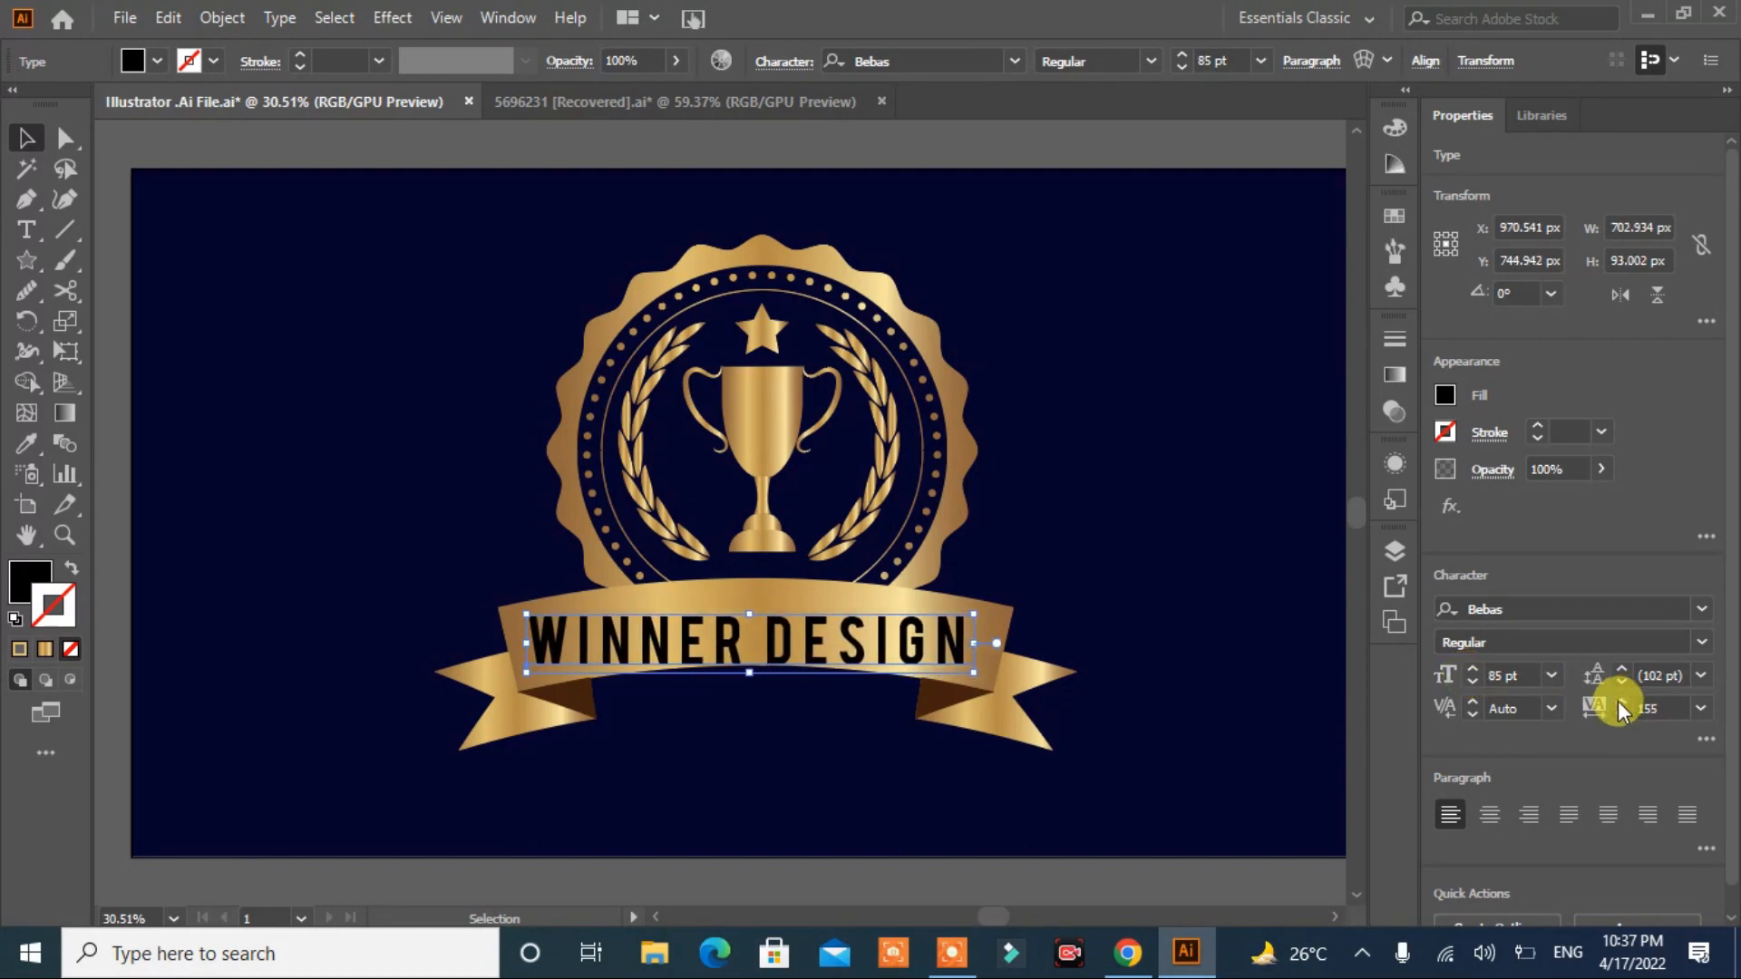
# Step: Envelope-distort the WINNER DESIGN text with a horizontal Arc warp at a 14% bend
pyautogui.click(222, 17)
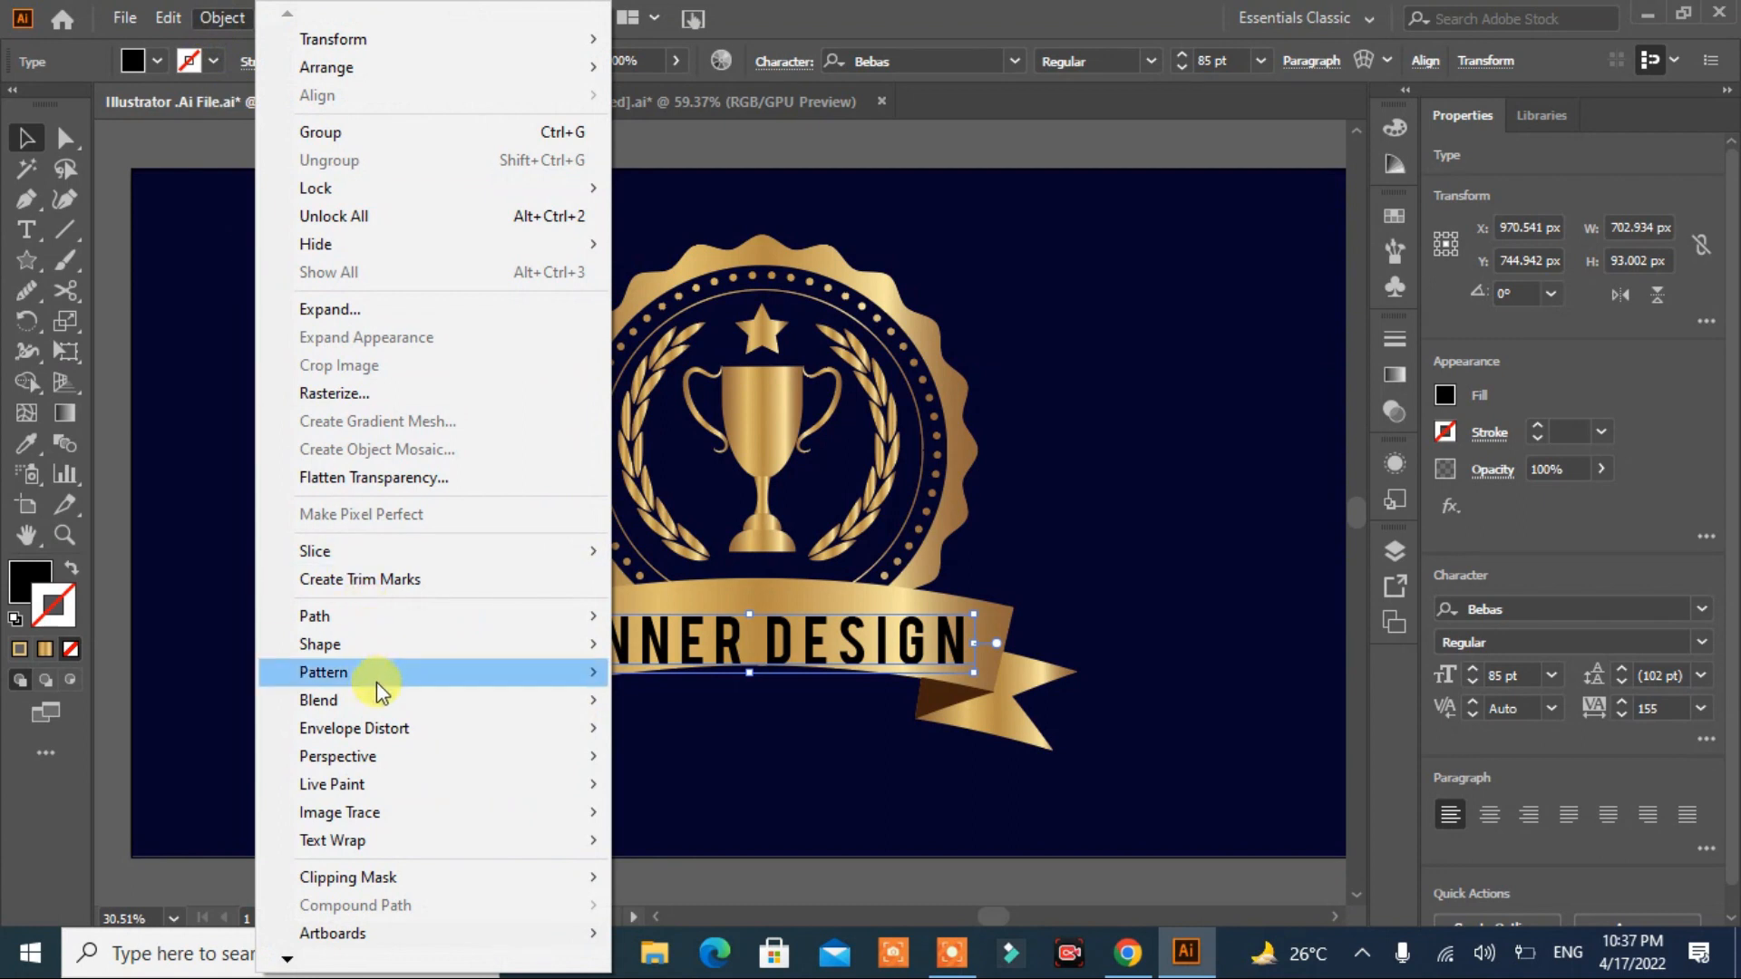
pyautogui.moveTo(376, 731)
pyautogui.click(706, 730)
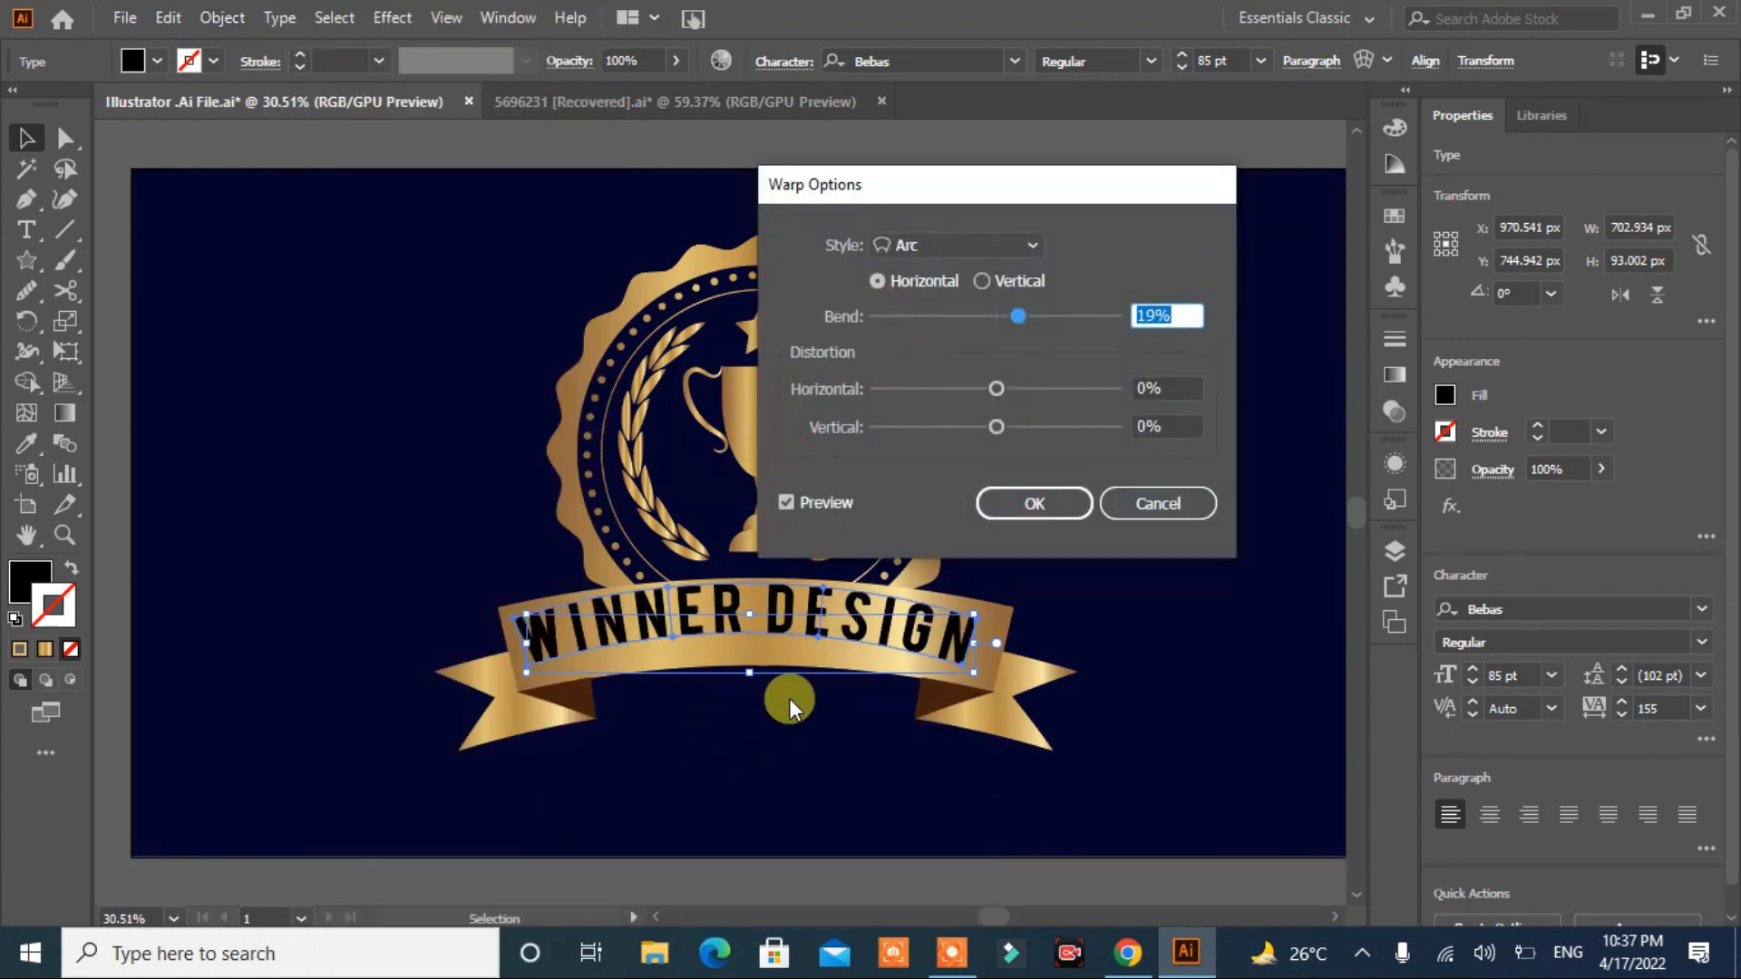
pyautogui.press('Down')
pyautogui.press('Down')
pyautogui.press('Down')
pyautogui.press('Down')
pyautogui.press('Down')
pyautogui.press('Down')
pyautogui.press('Down')
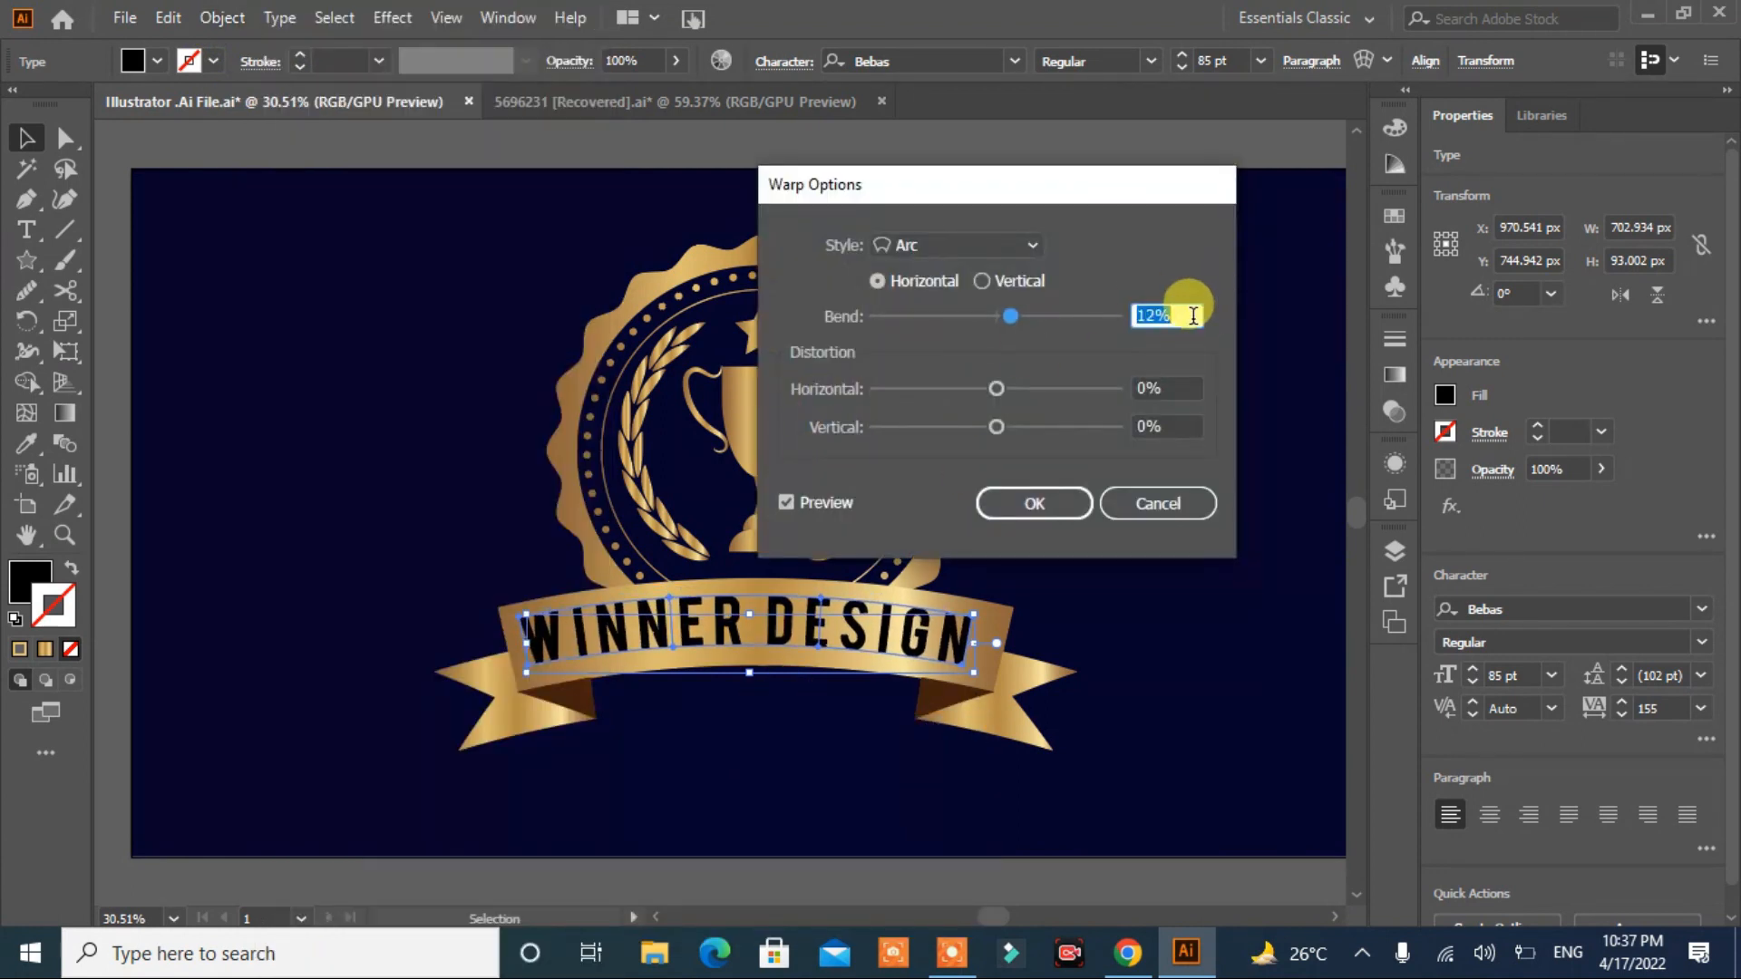
pyautogui.press('Up')
pyautogui.press('Up')
pyautogui.press('Up')
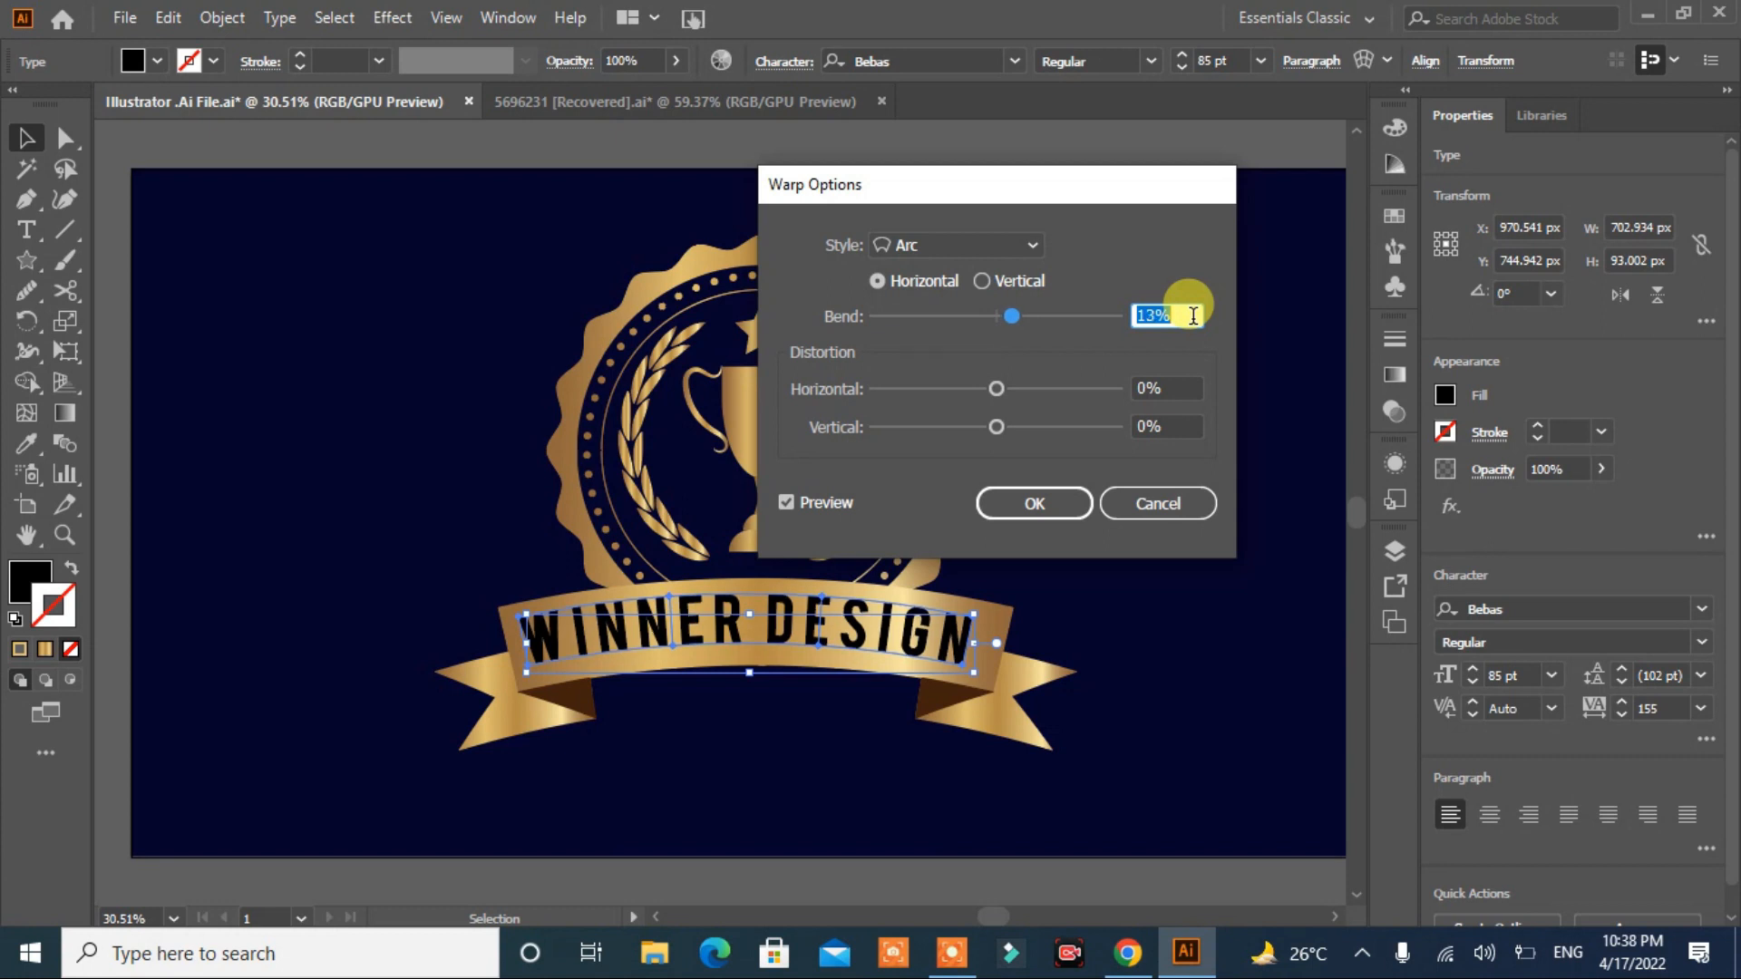
pyautogui.press('Down')
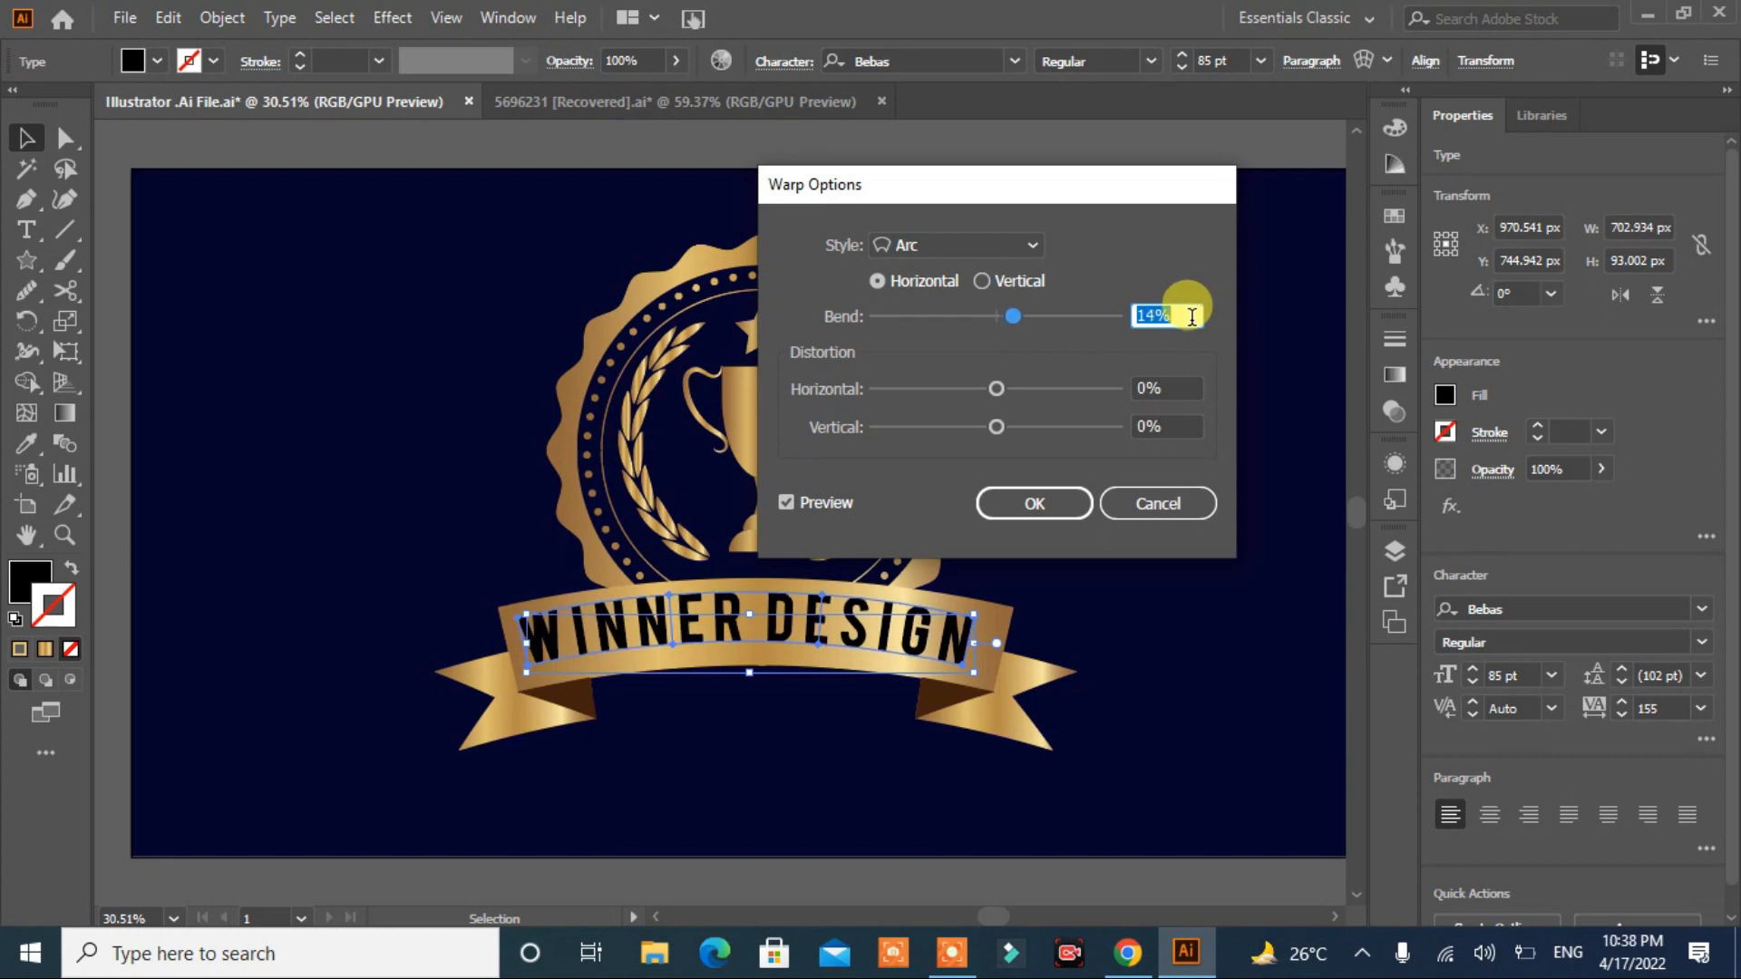
pyautogui.click(1055, 504)
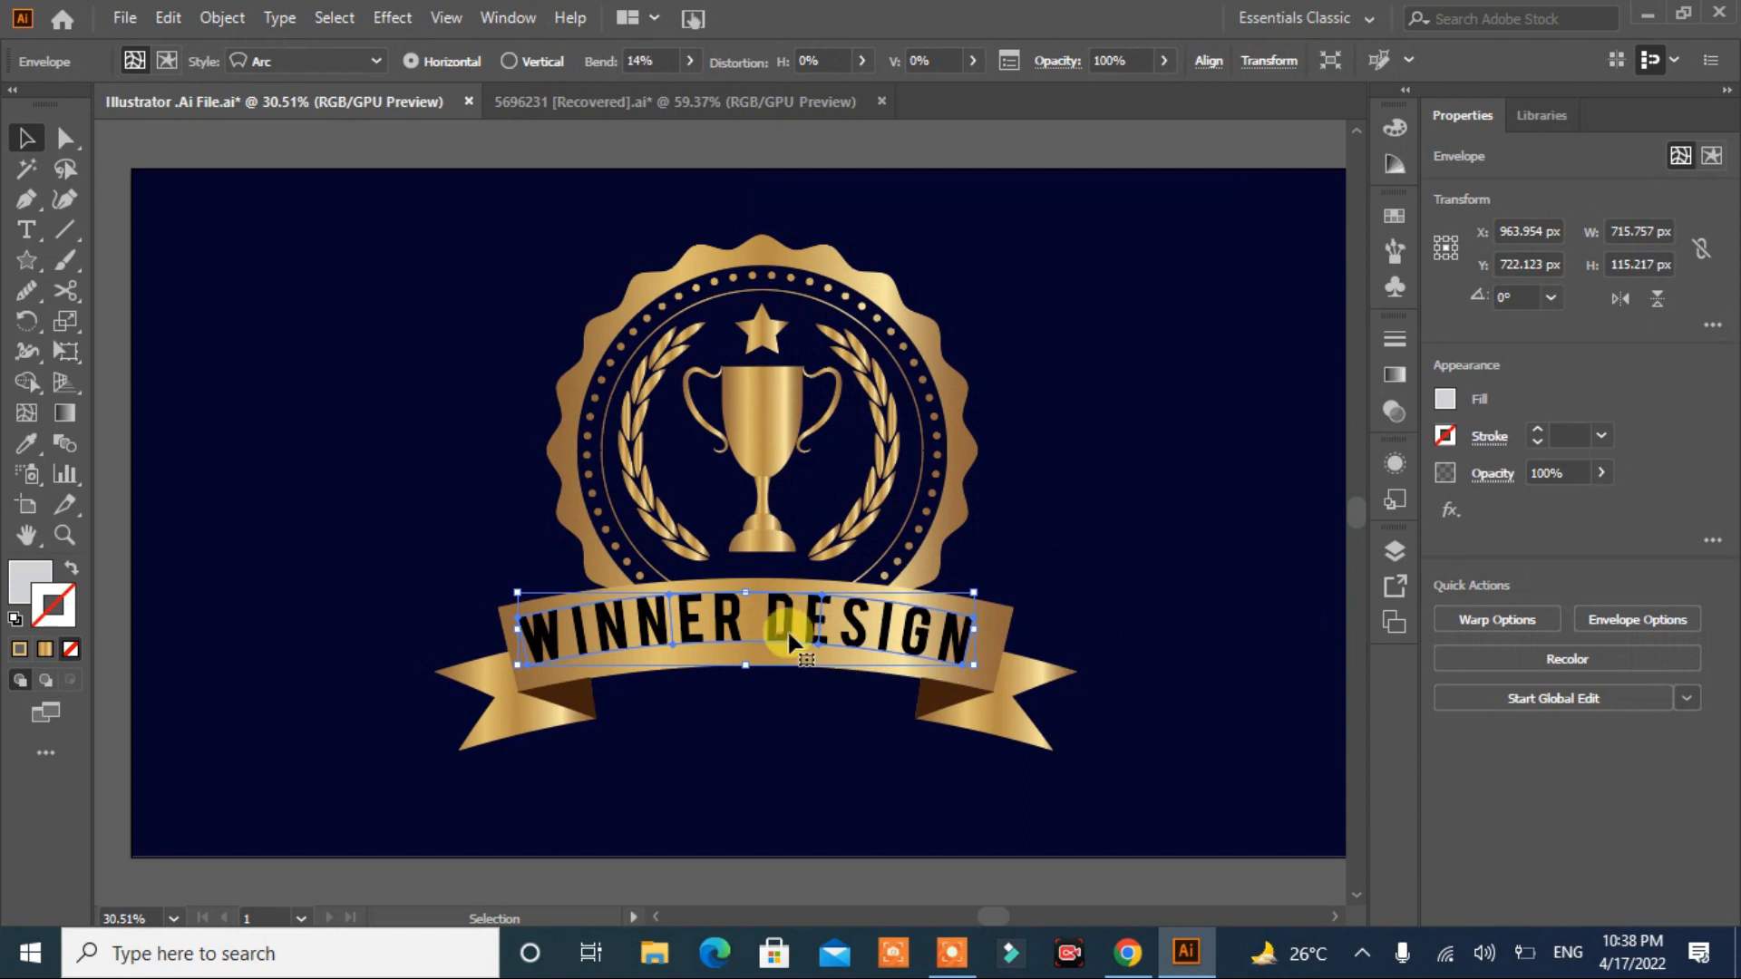
# Step: Center the arched WINNER DESIGN text on the ribbon banner, nudging it down about 7 px
pyautogui.moveTo(776, 633); pyautogui.dragTo(784, 629)
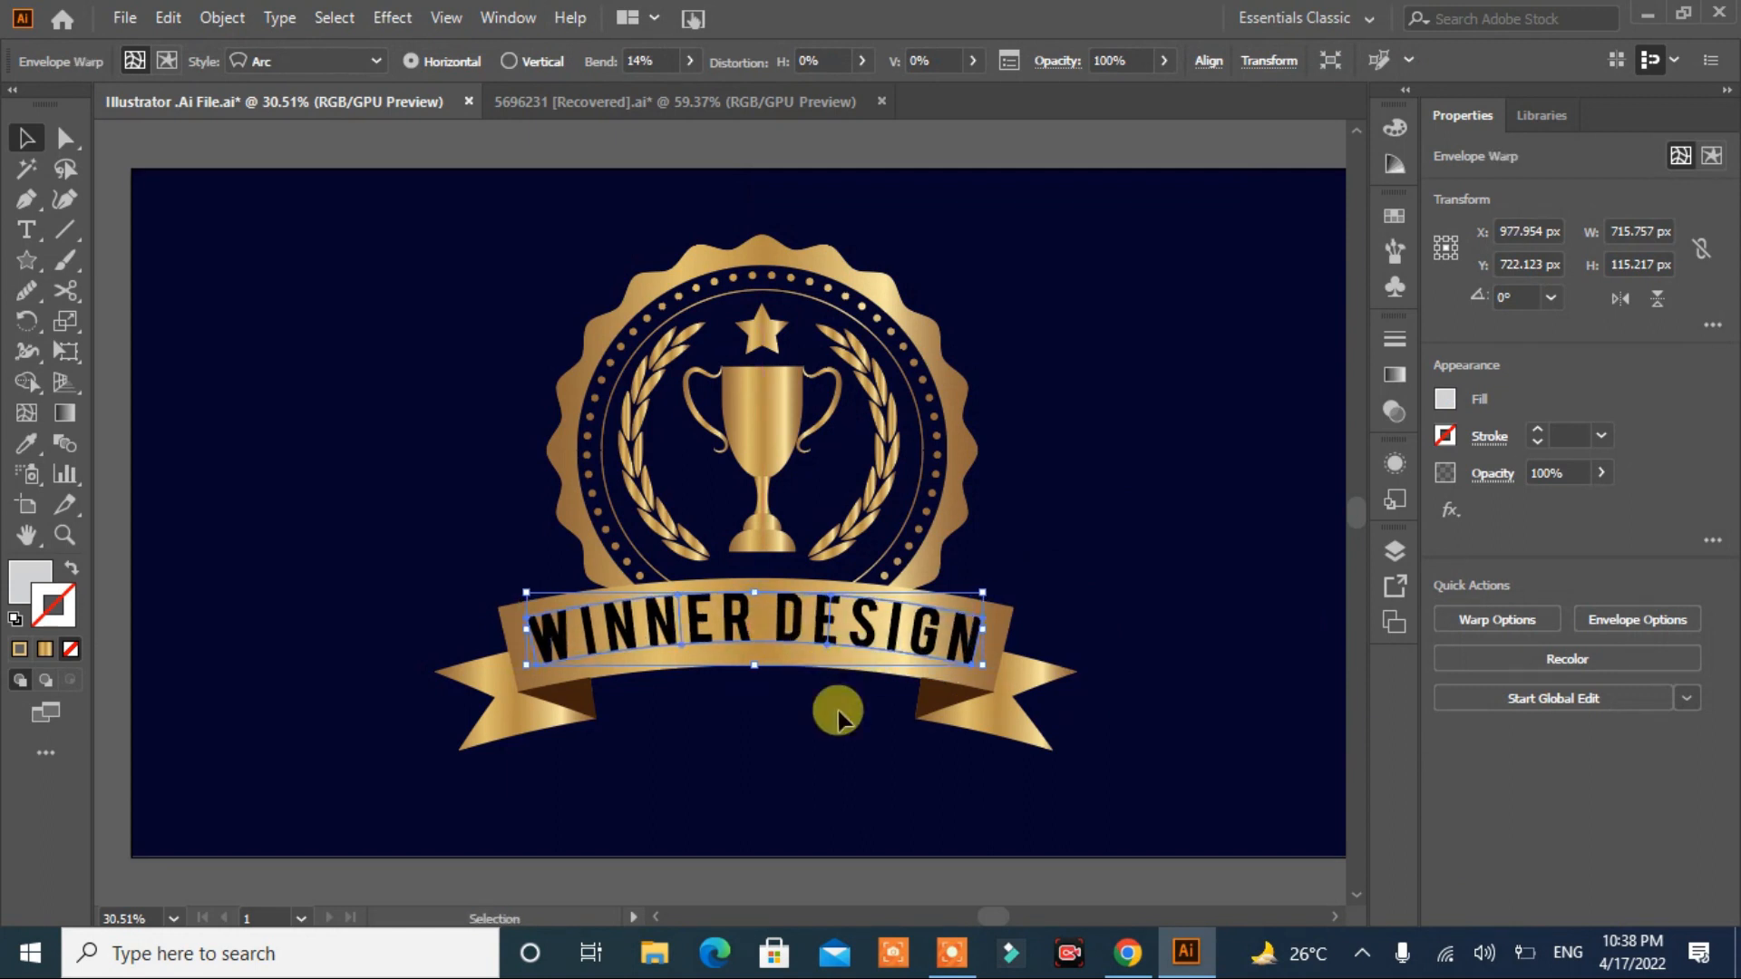
pyautogui.press('Down')
pyautogui.press('Down')
pyautogui.press('Down')
pyautogui.press('Down')
pyautogui.press('Down')
pyautogui.press('Down')
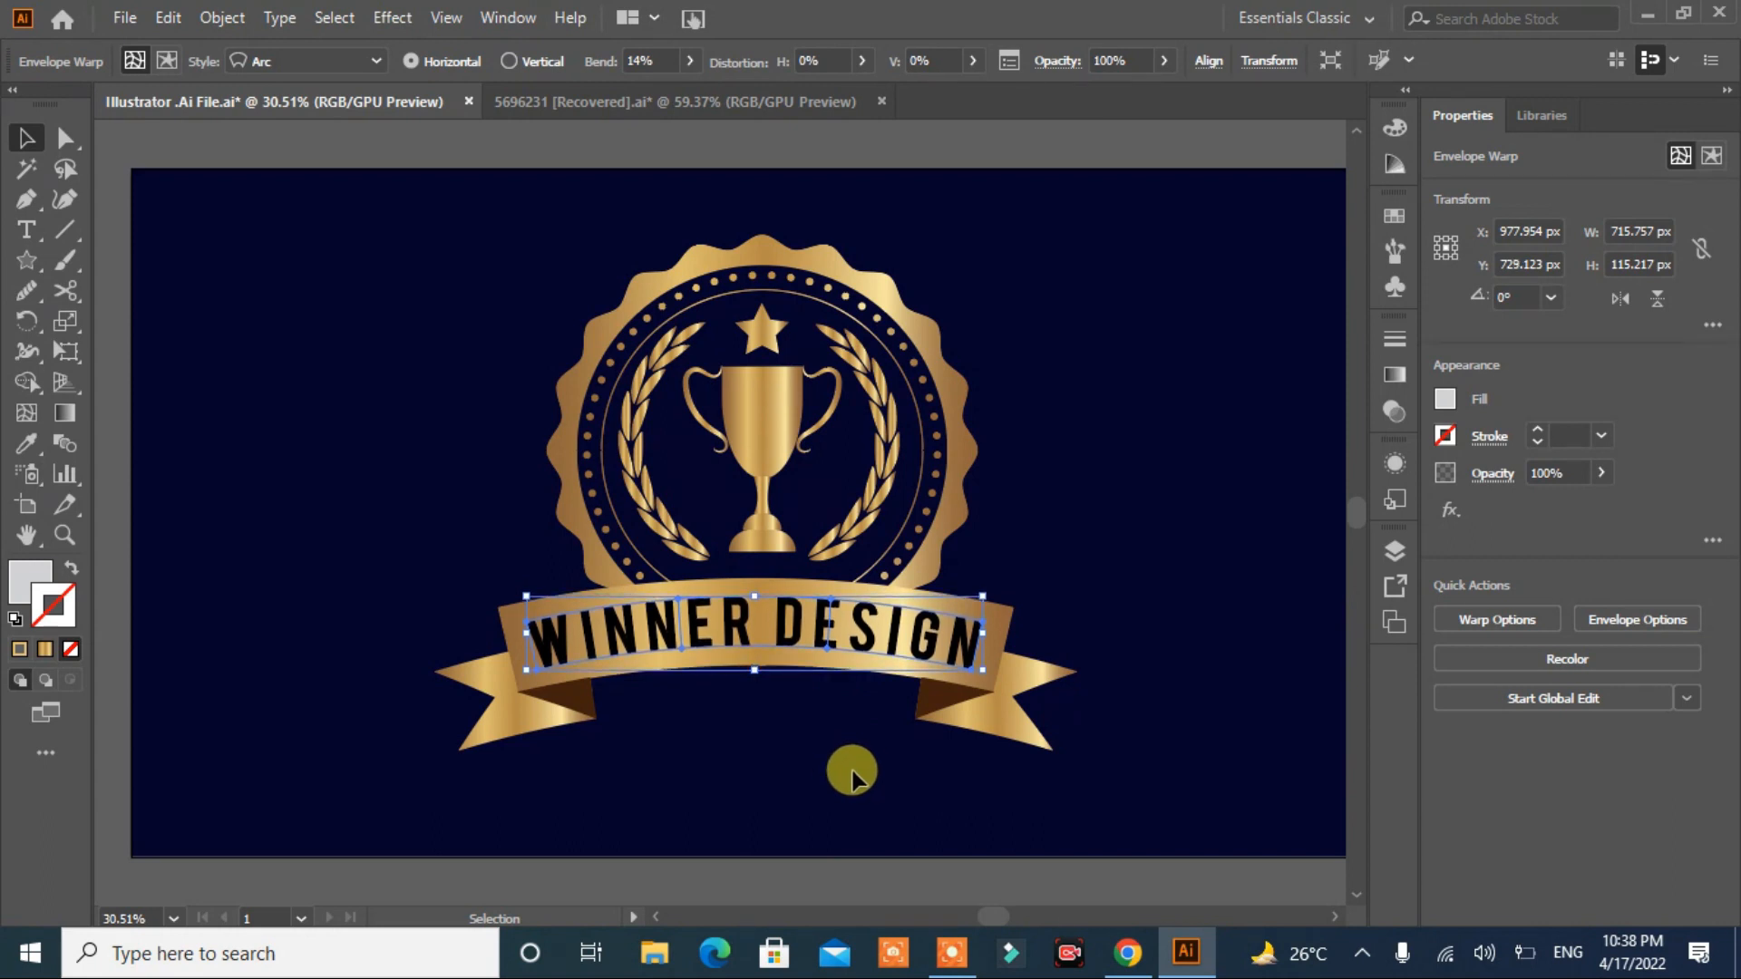
pyautogui.click(279, 335)
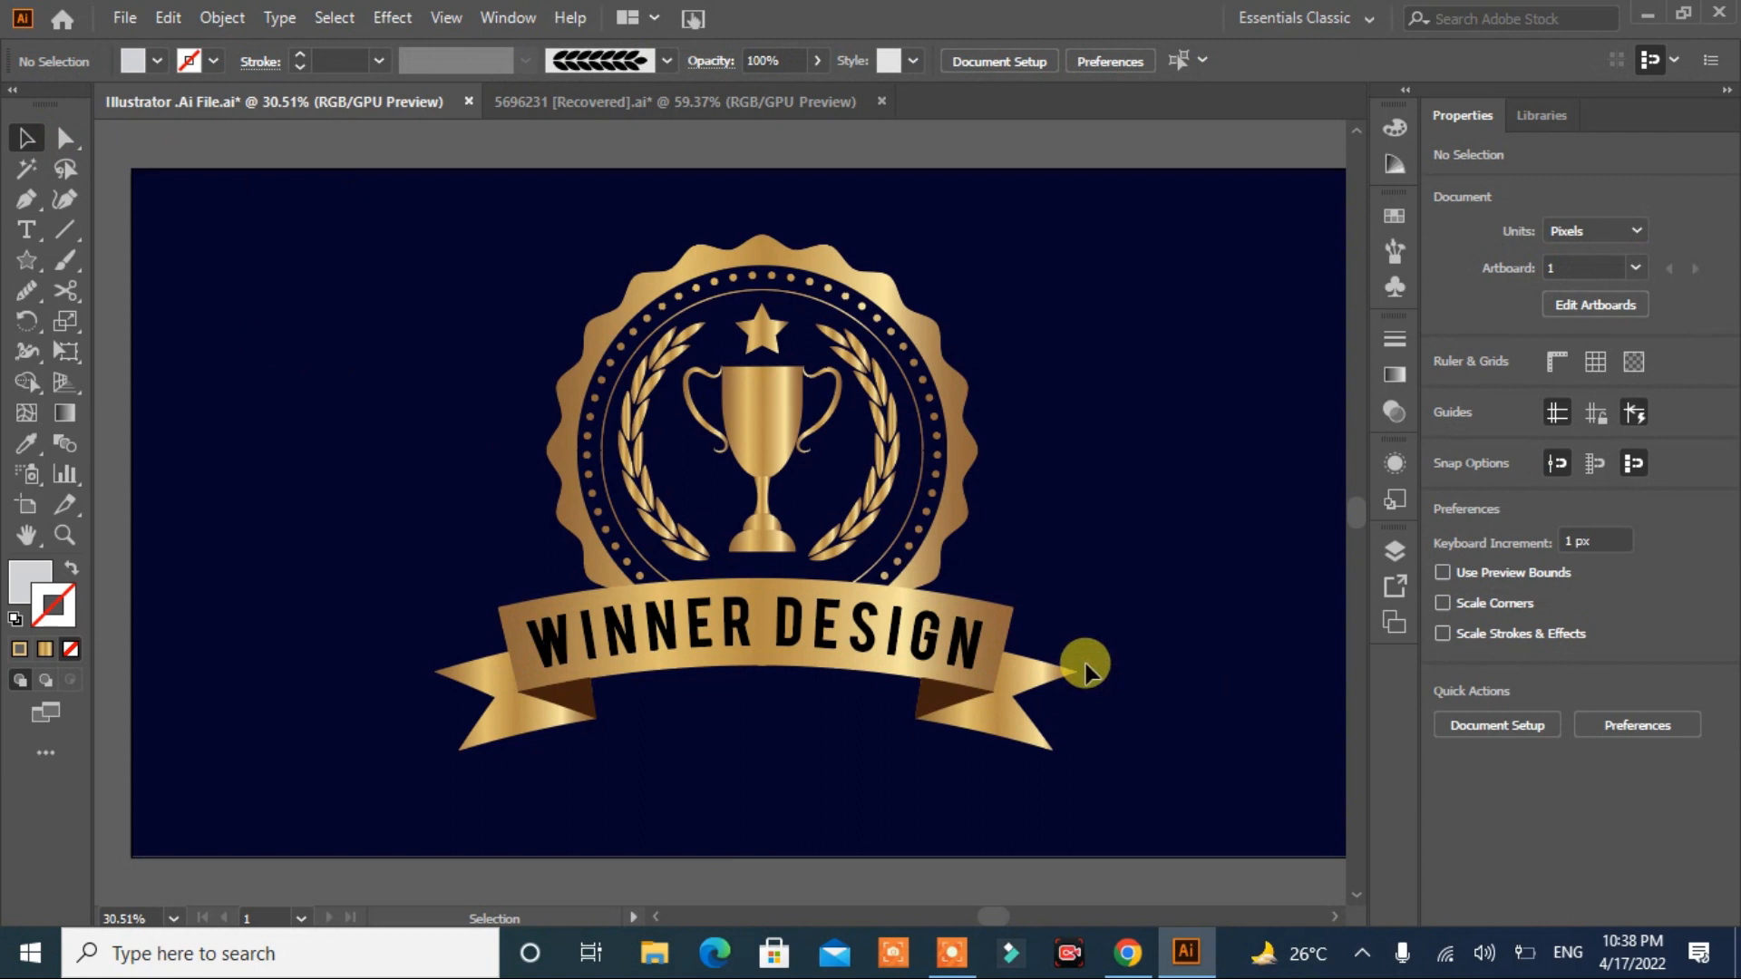
pyautogui.moveTo(1134, 656); pyautogui.dragTo(396, 707)
pyautogui.click(1236, 742)
# Step: Expand the arched WINNER DESIGN text into shapes, with Object and Fill included
pyautogui.click(972, 658)
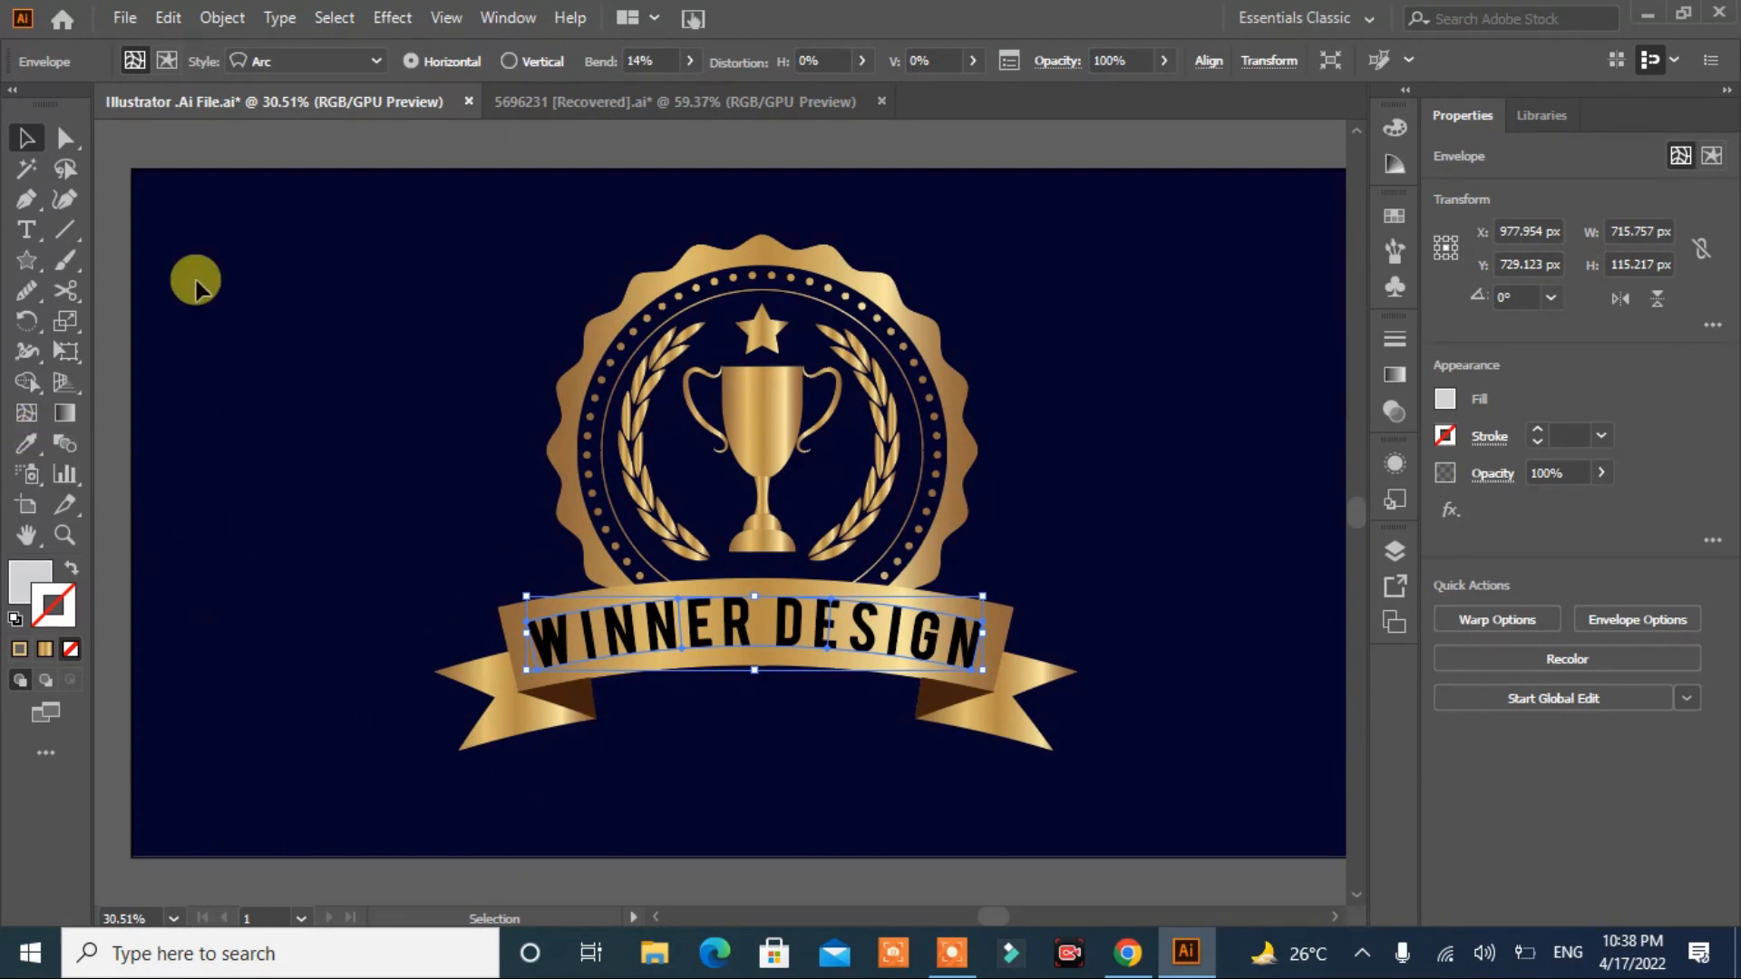
pyautogui.click(220, 18)
pyautogui.click(327, 308)
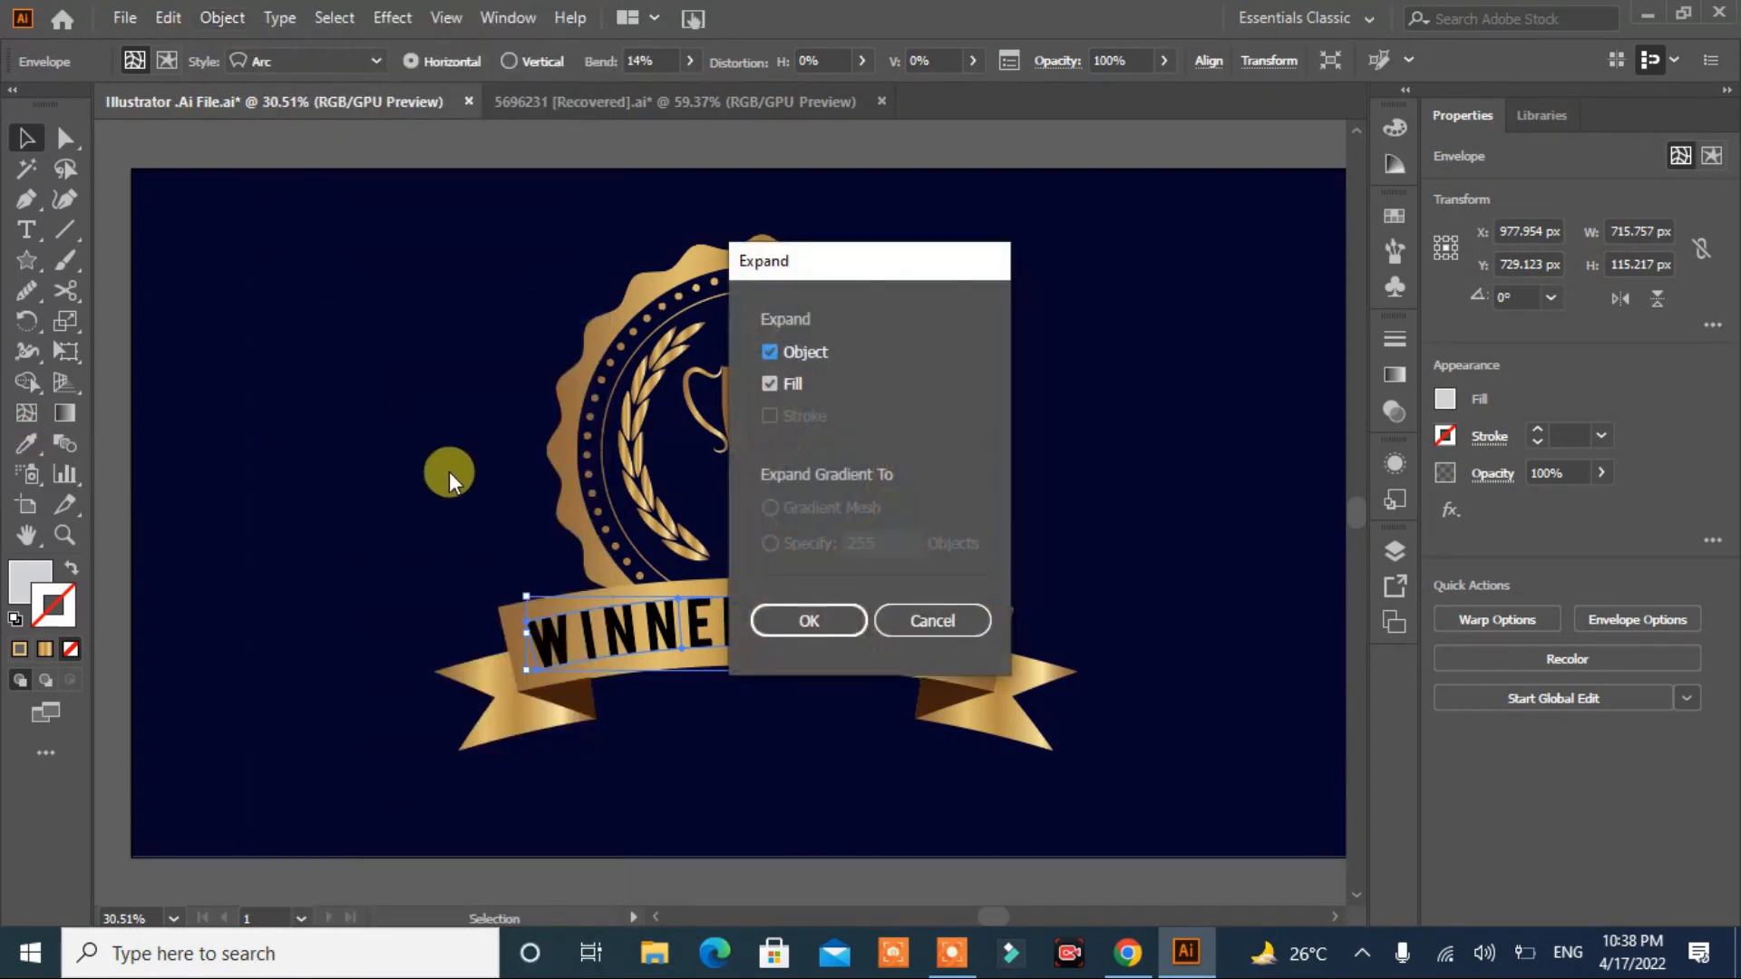
pyautogui.click(798, 622)
# Step: Recolor the expanded lettering with the dark navy sampled from the background
pyautogui.click(26, 443)
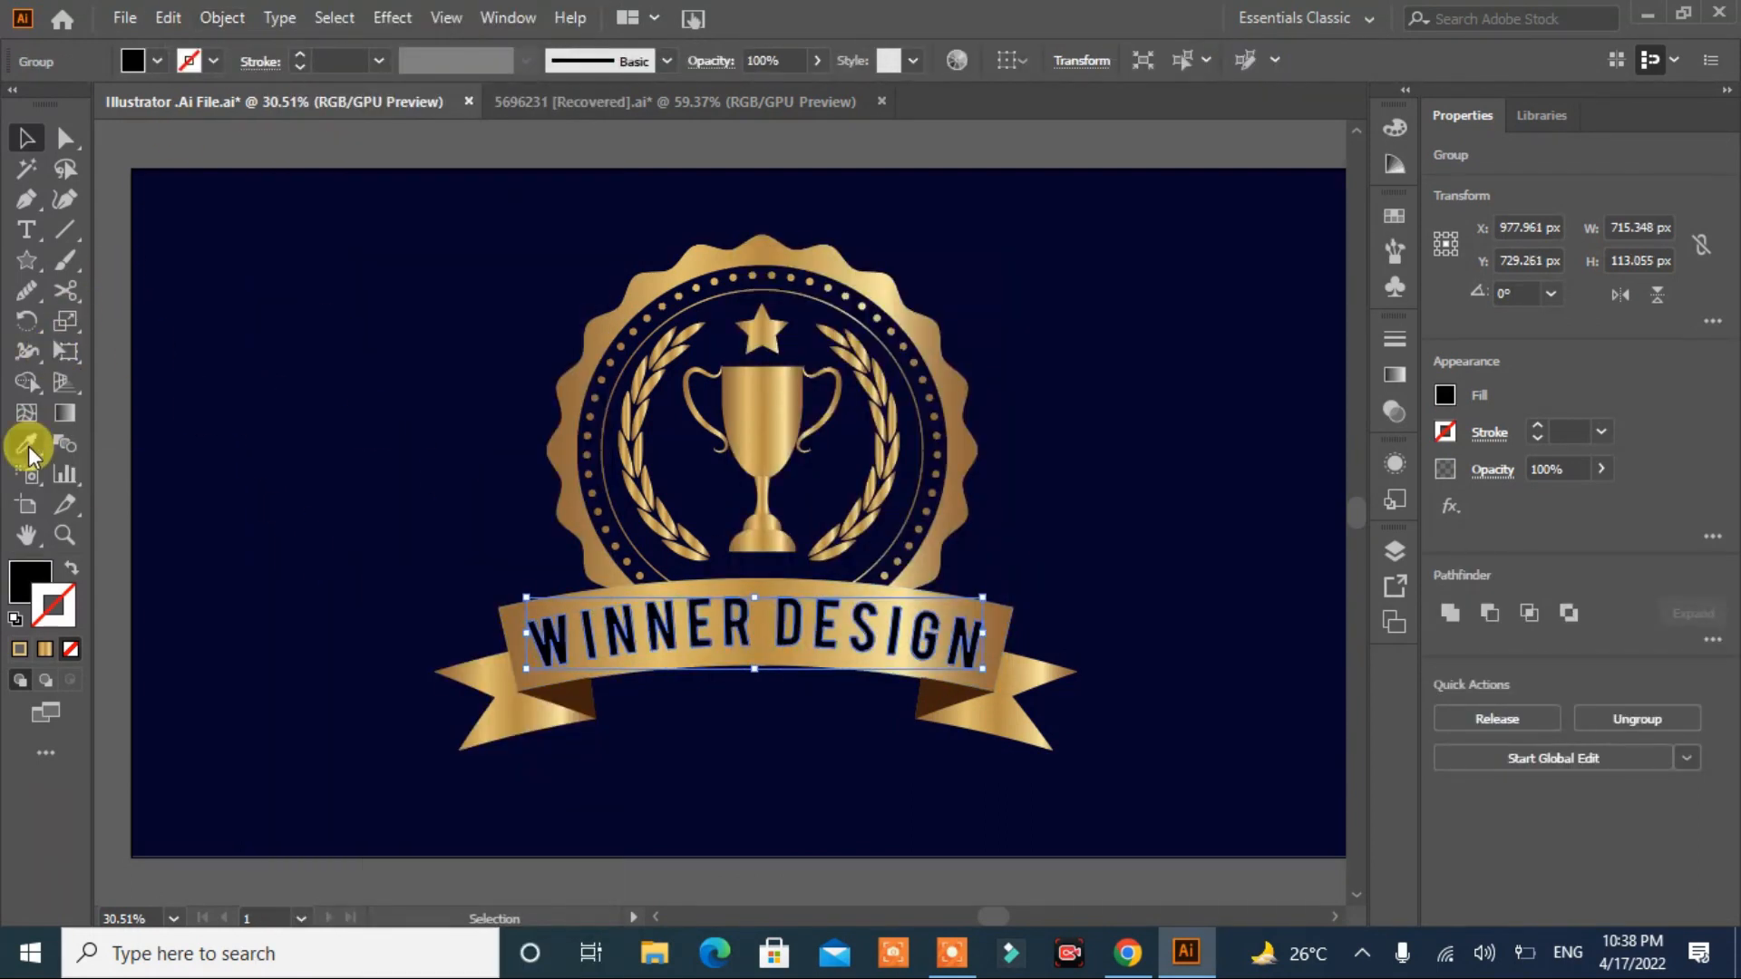
pyautogui.click(225, 425)
pyautogui.click(26, 138)
pyautogui.click(241, 426)
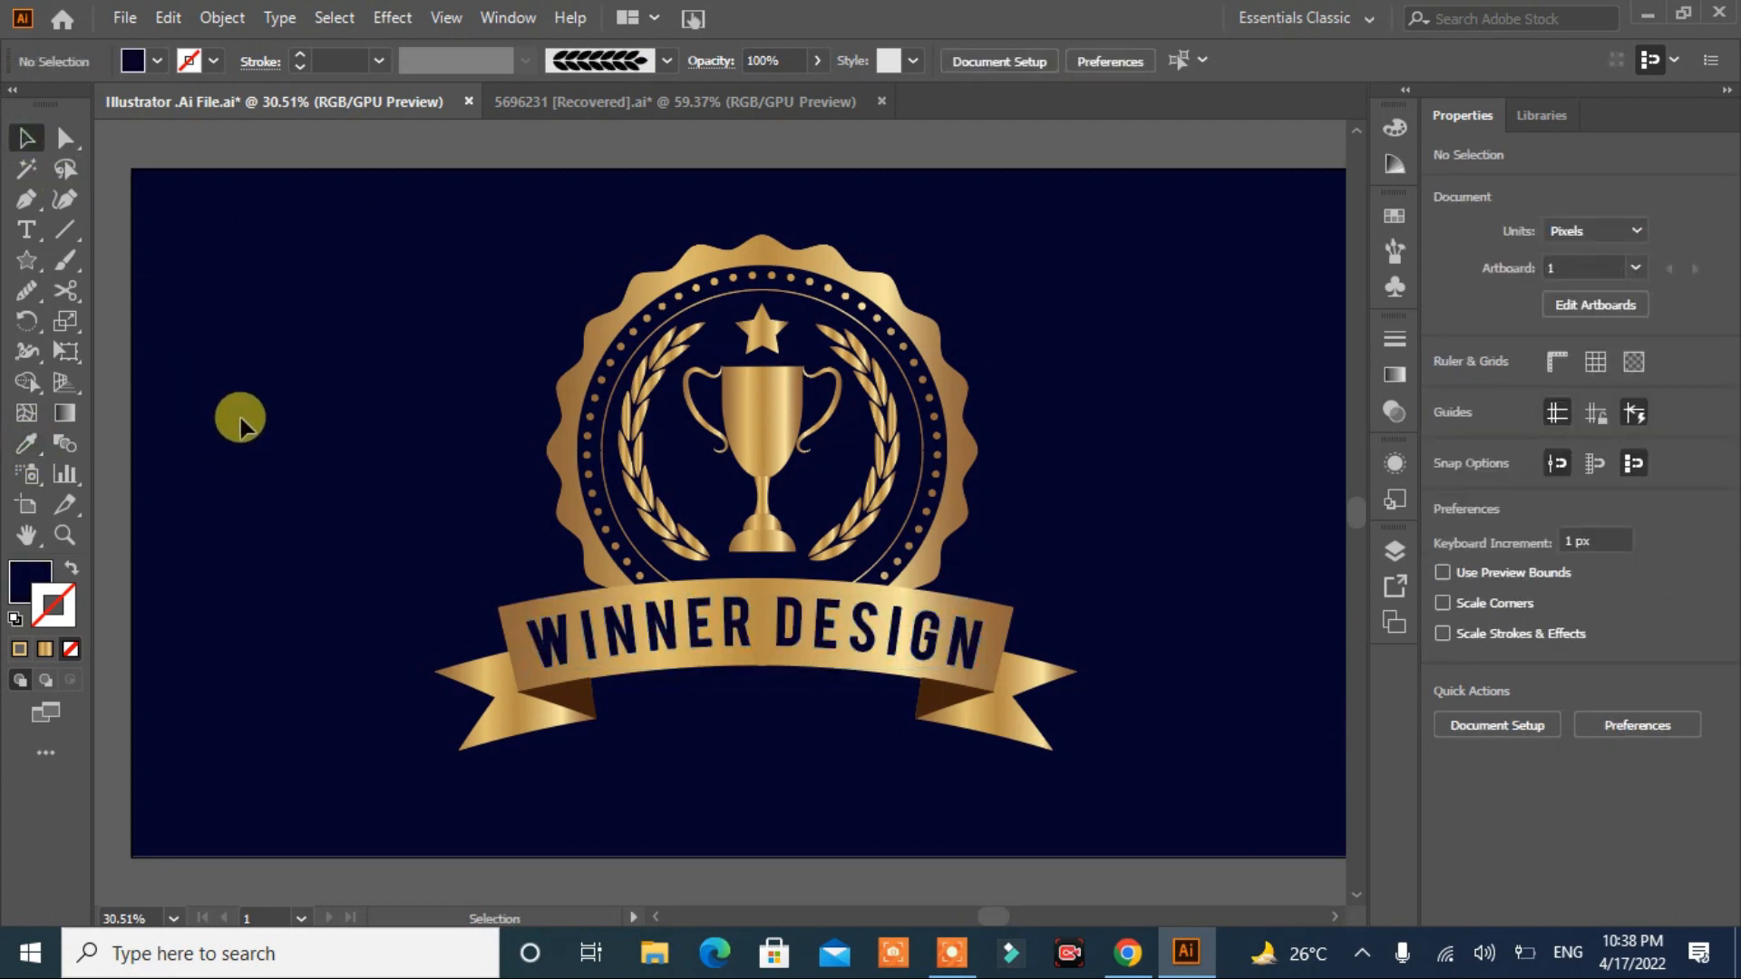
# Step: Try a Multiply drop shadow on the lettering with 75% opacity, 7 px X and Y offsets and 5 px blur
pyautogui.click(627, 648)
pyautogui.click(391, 17)
pyautogui.moveTo(466, 297)
pyautogui.click(713, 300)
pyautogui.click(773, 600)
pyautogui.click(879, 600)
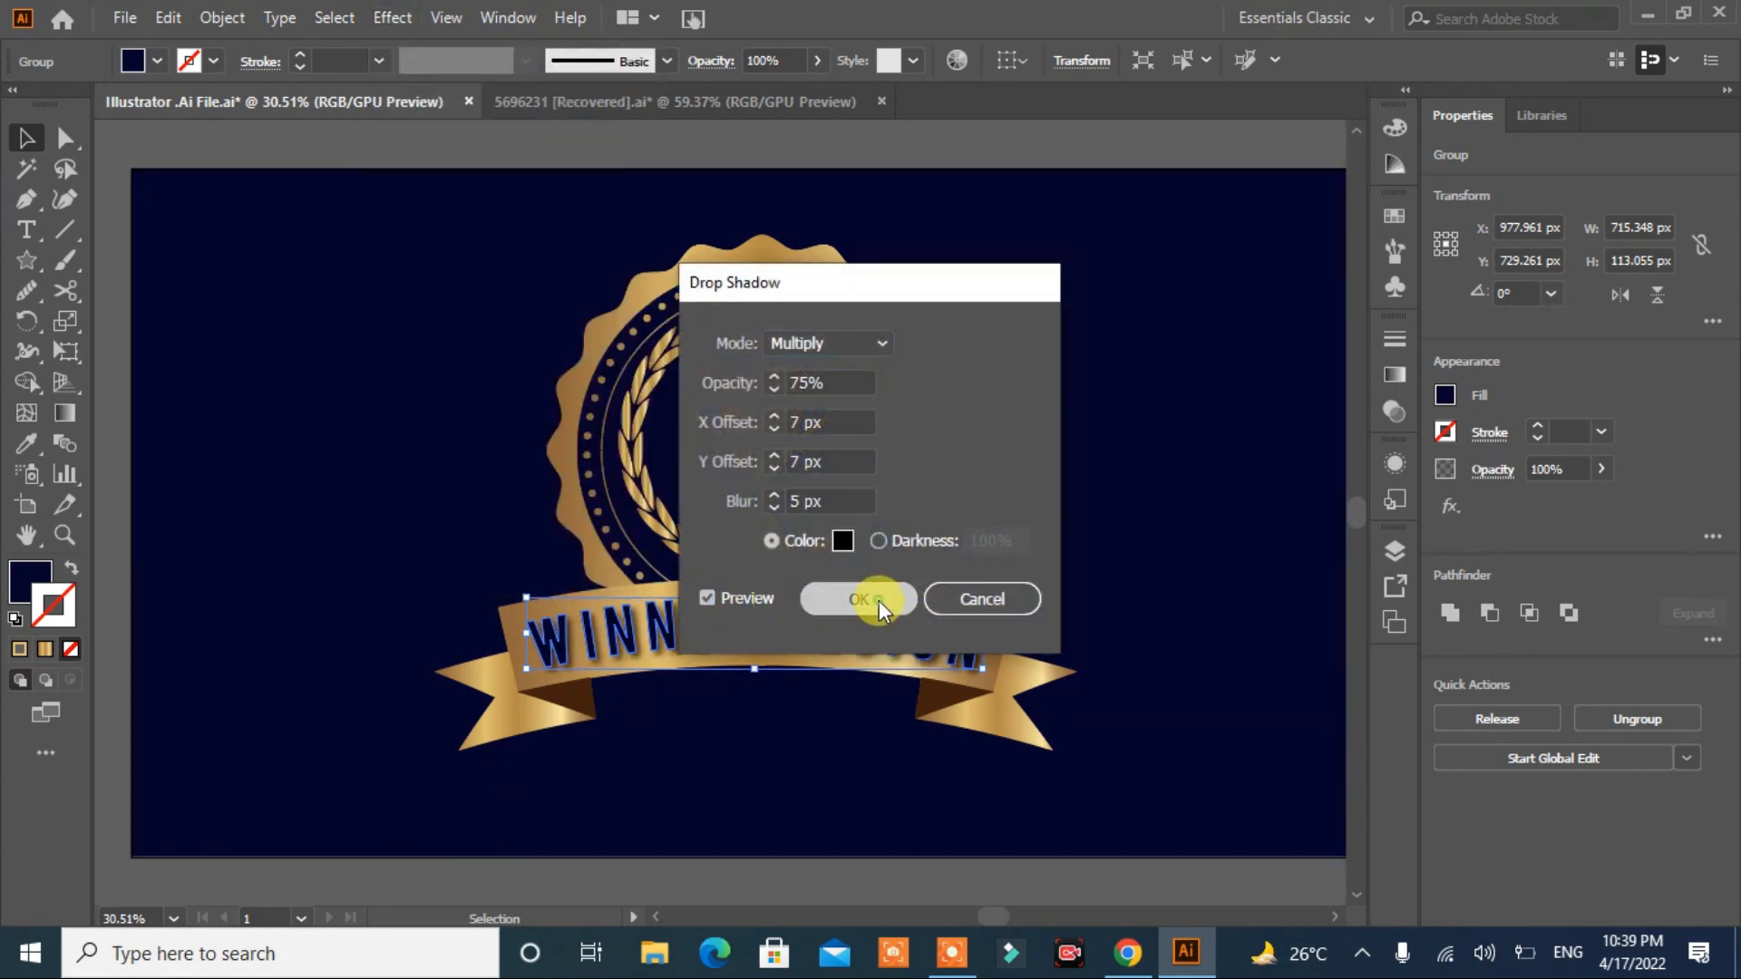
pyautogui.click(388, 427)
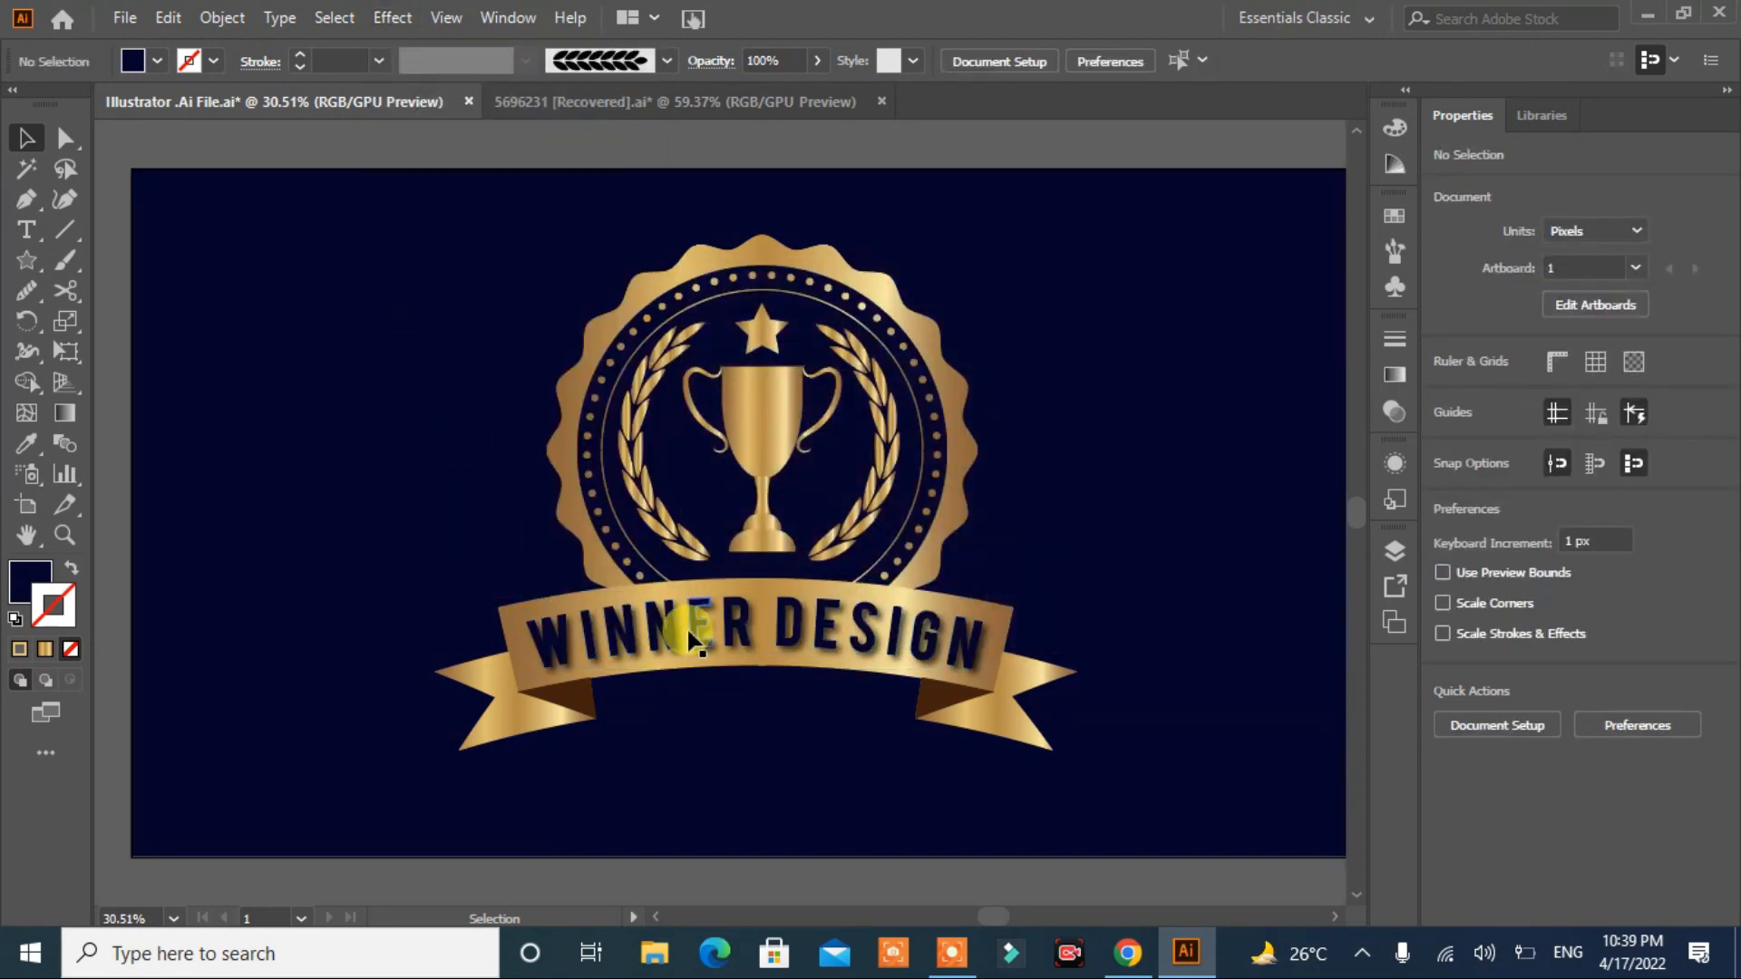
# Step: Remove the drop shadow from the WINNER DESIGN lettering
pyautogui.click(886, 632)
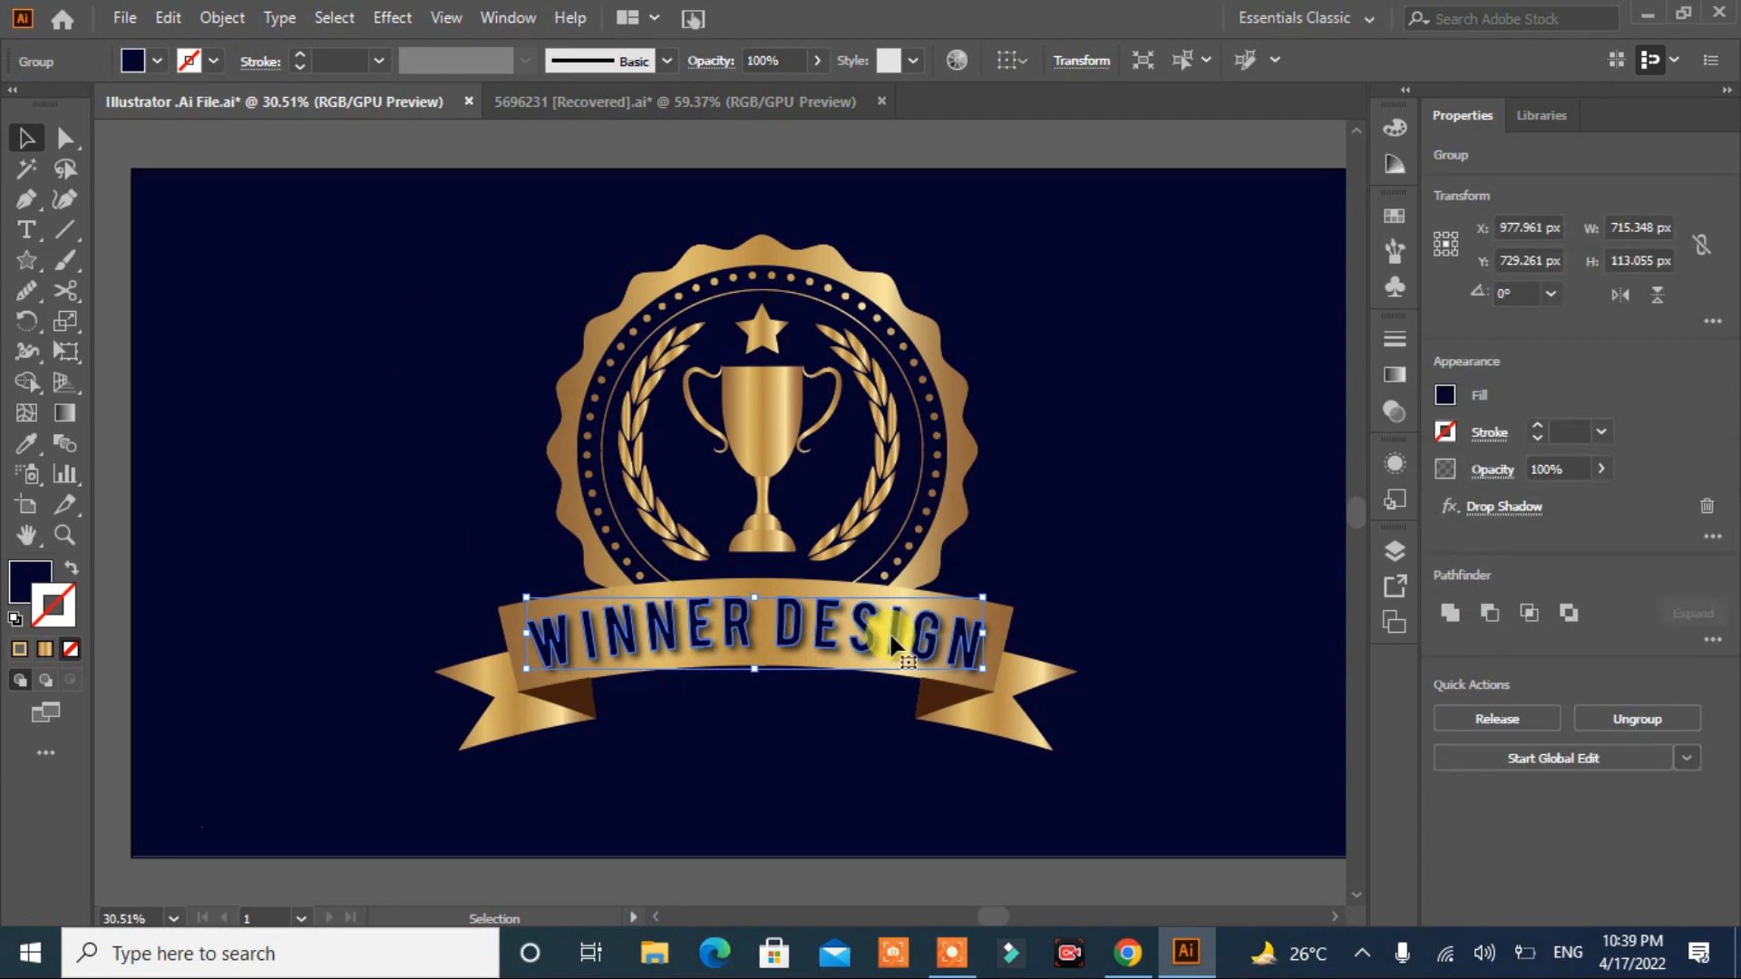
pyautogui.click(1317, 566)
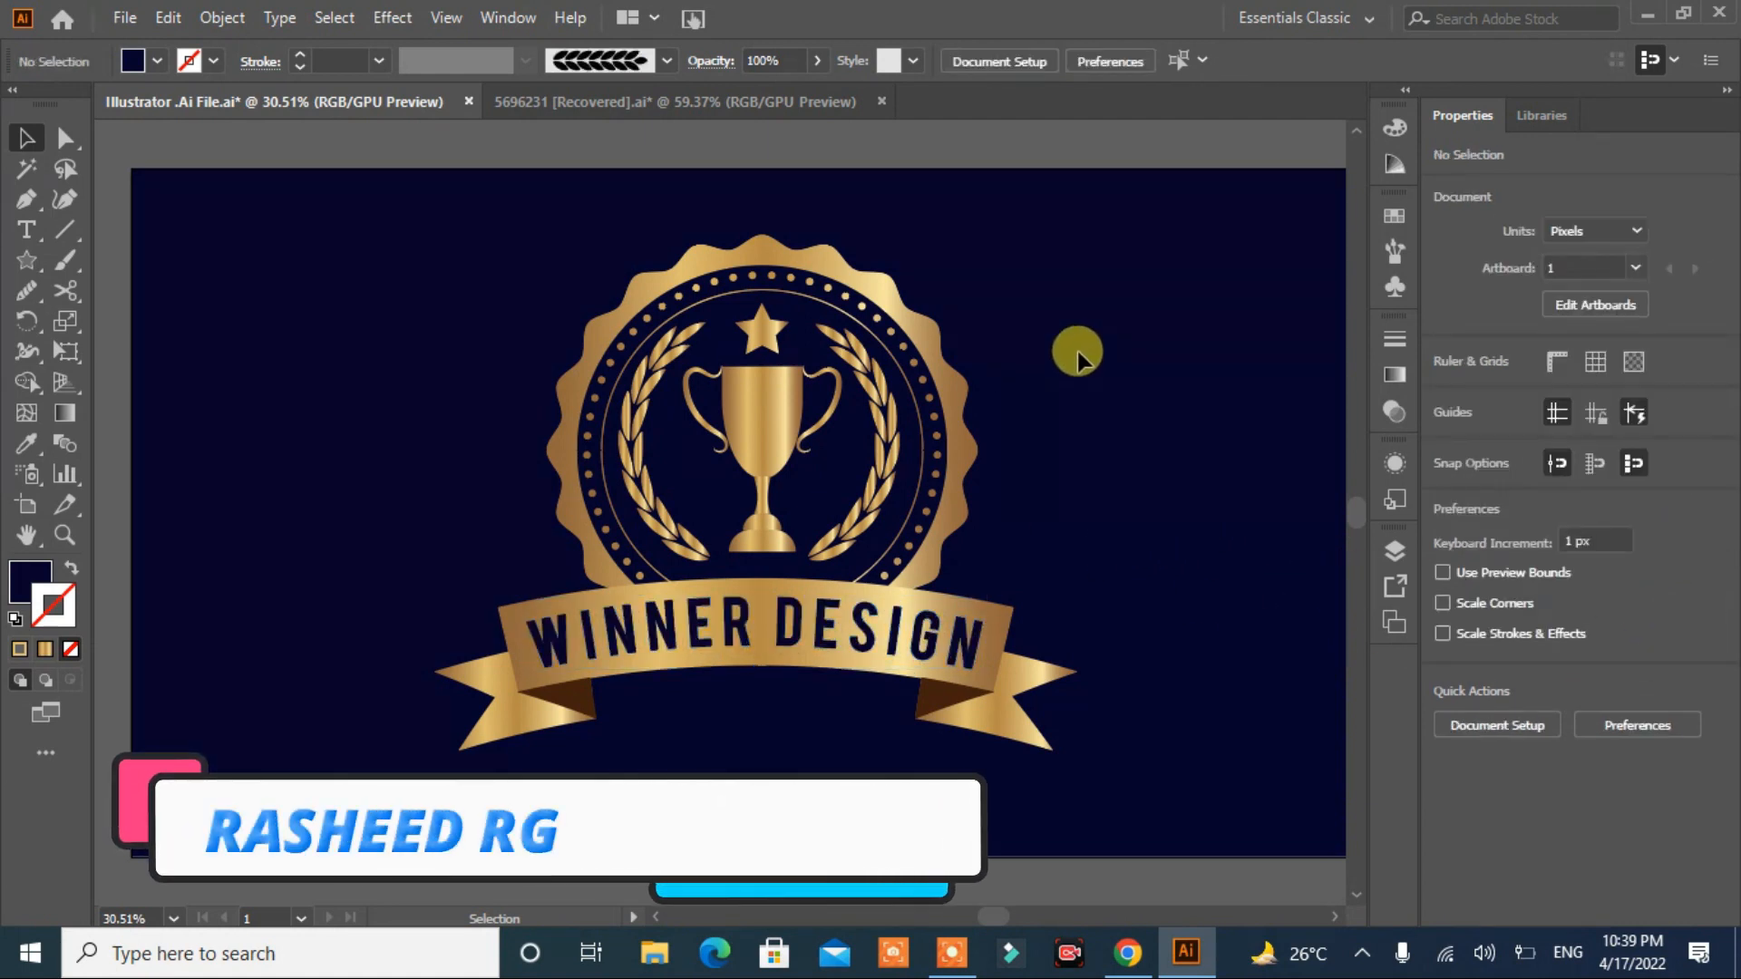
pyautogui.moveTo(1065, 324); pyautogui.dragTo(413, 722)
pyautogui.click(1191, 708)
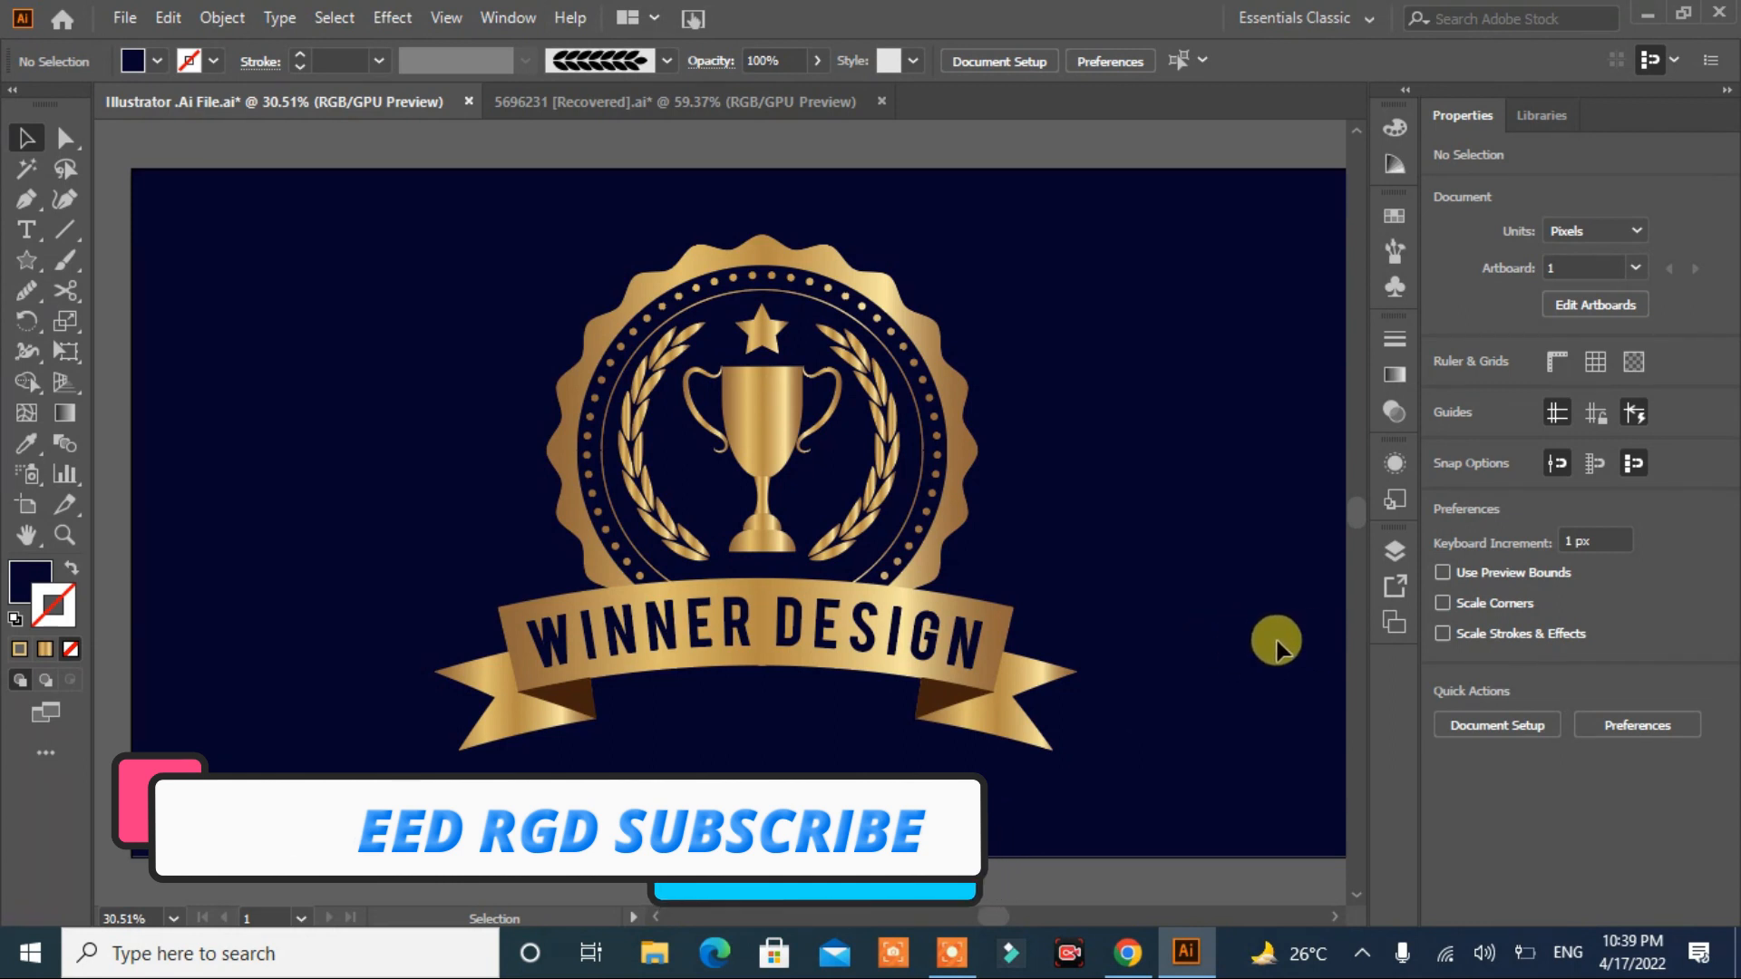
pyautogui.click(889, 628)
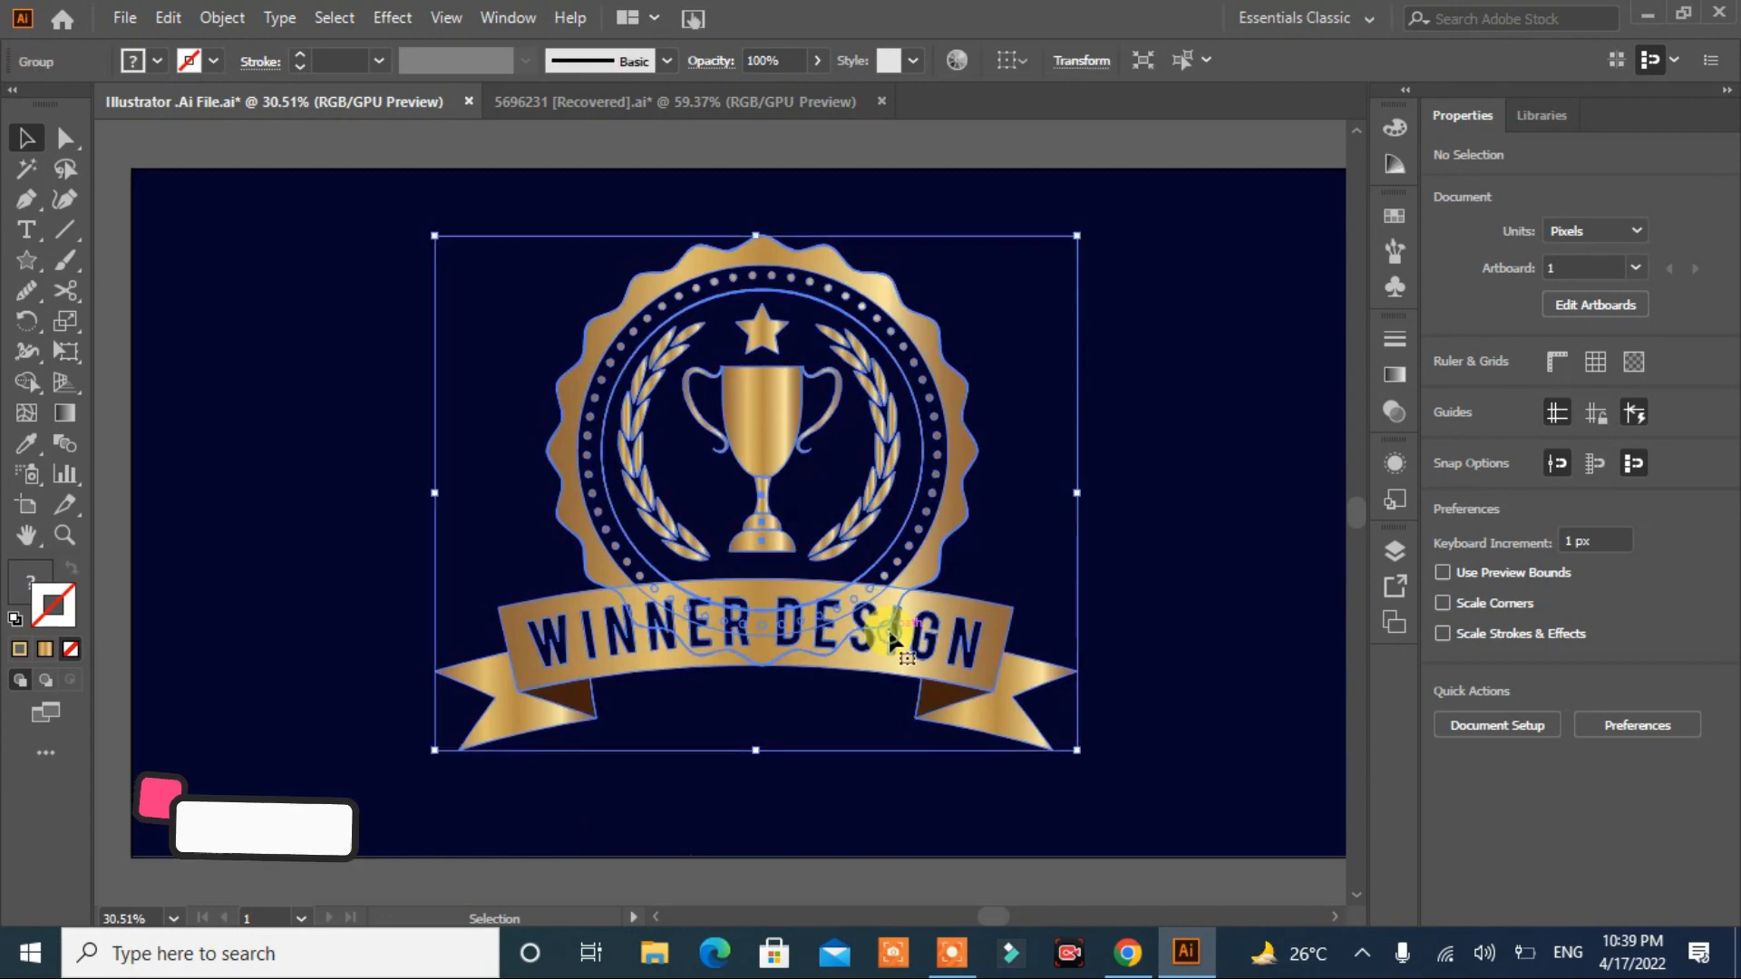
pyautogui.click(1280, 674)
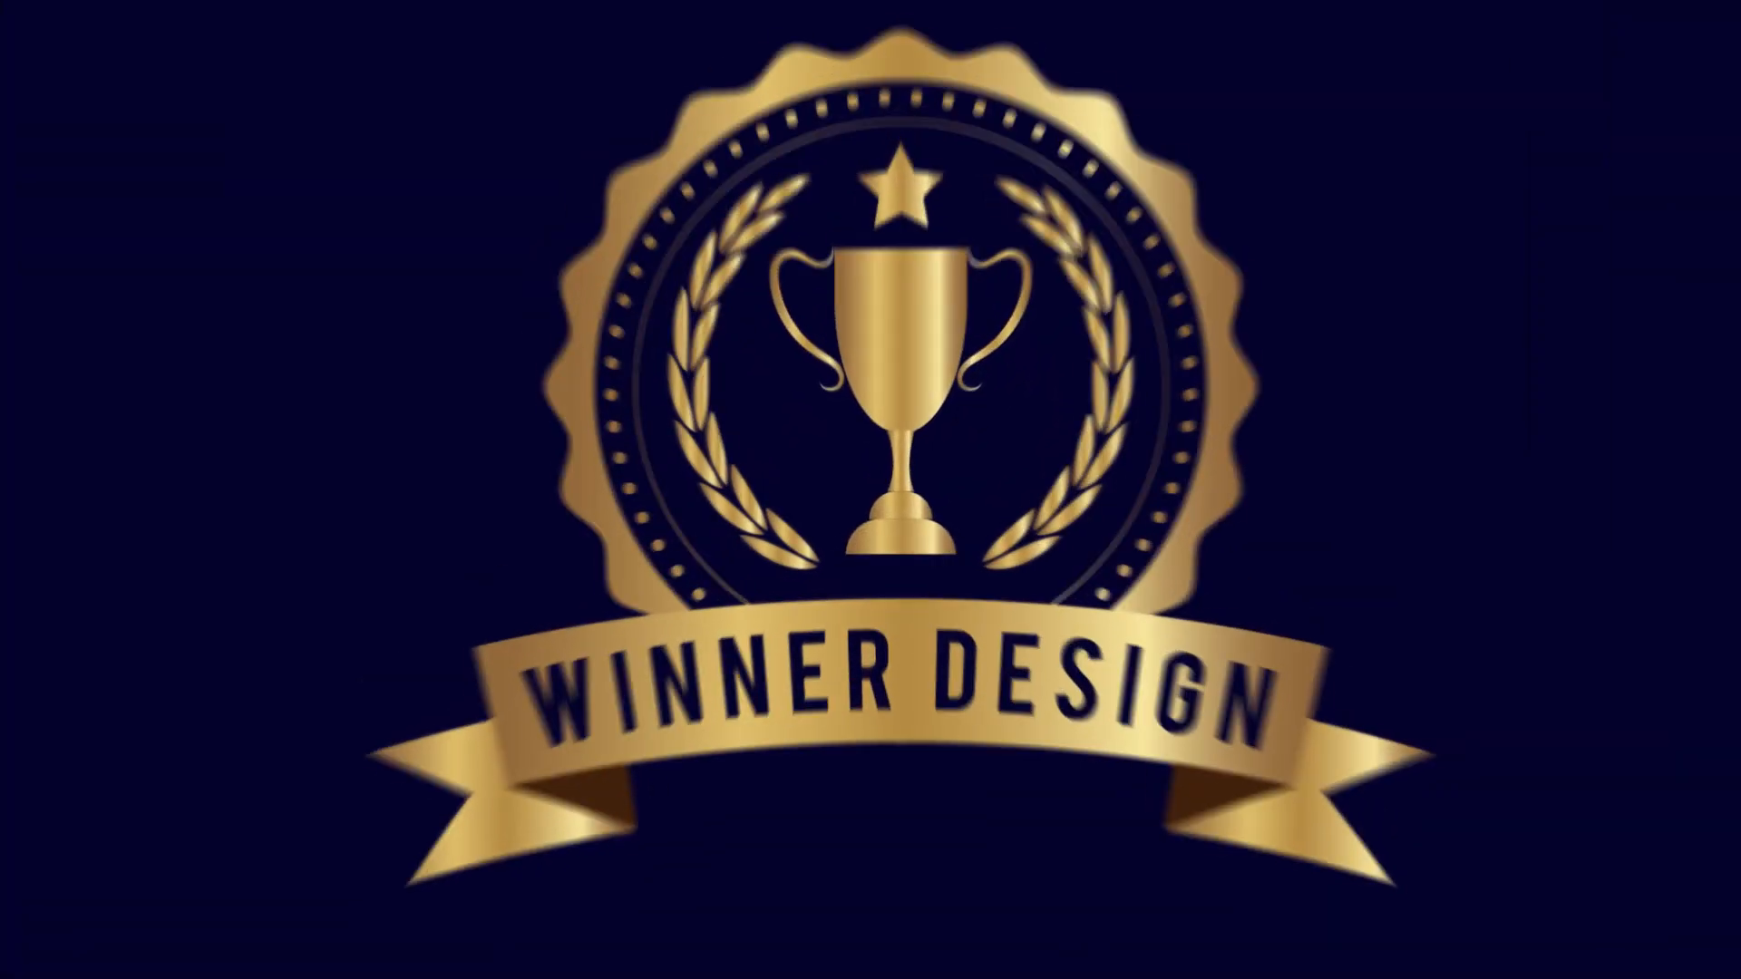